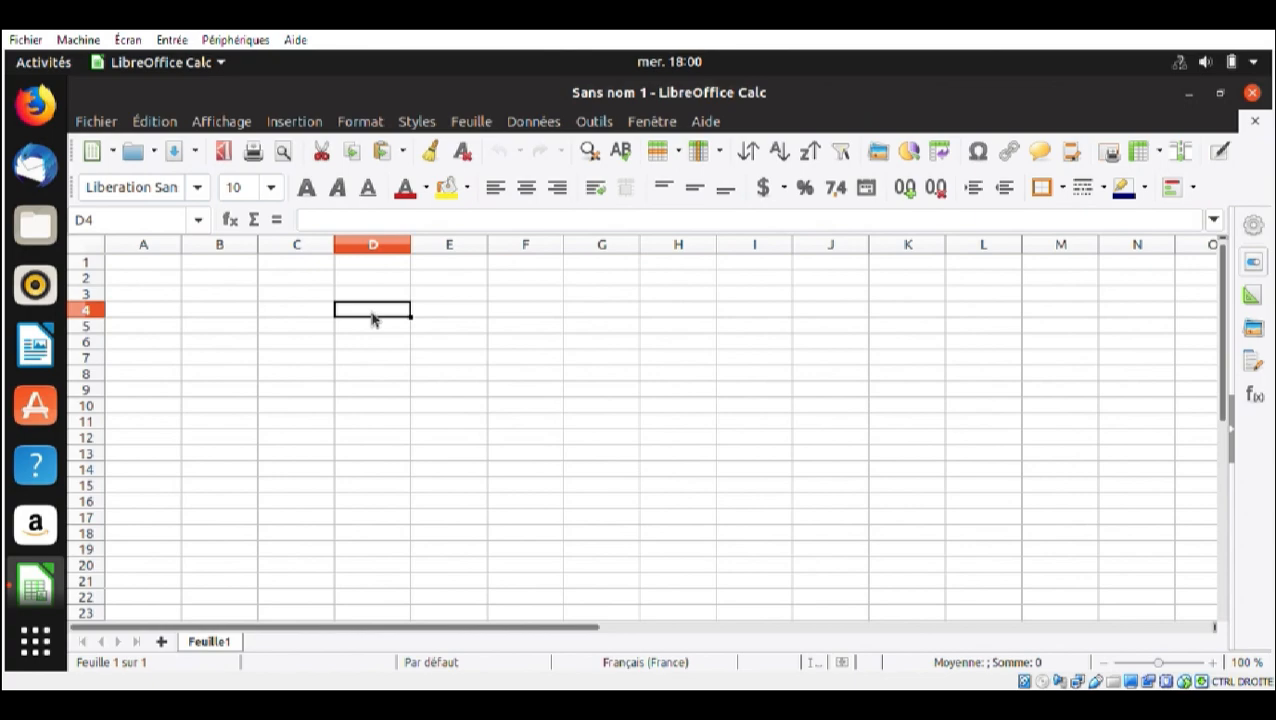
Enter the column headers "nom" in cell D4 and "age" in cell E4
{"action": "type", "text": "nom"}
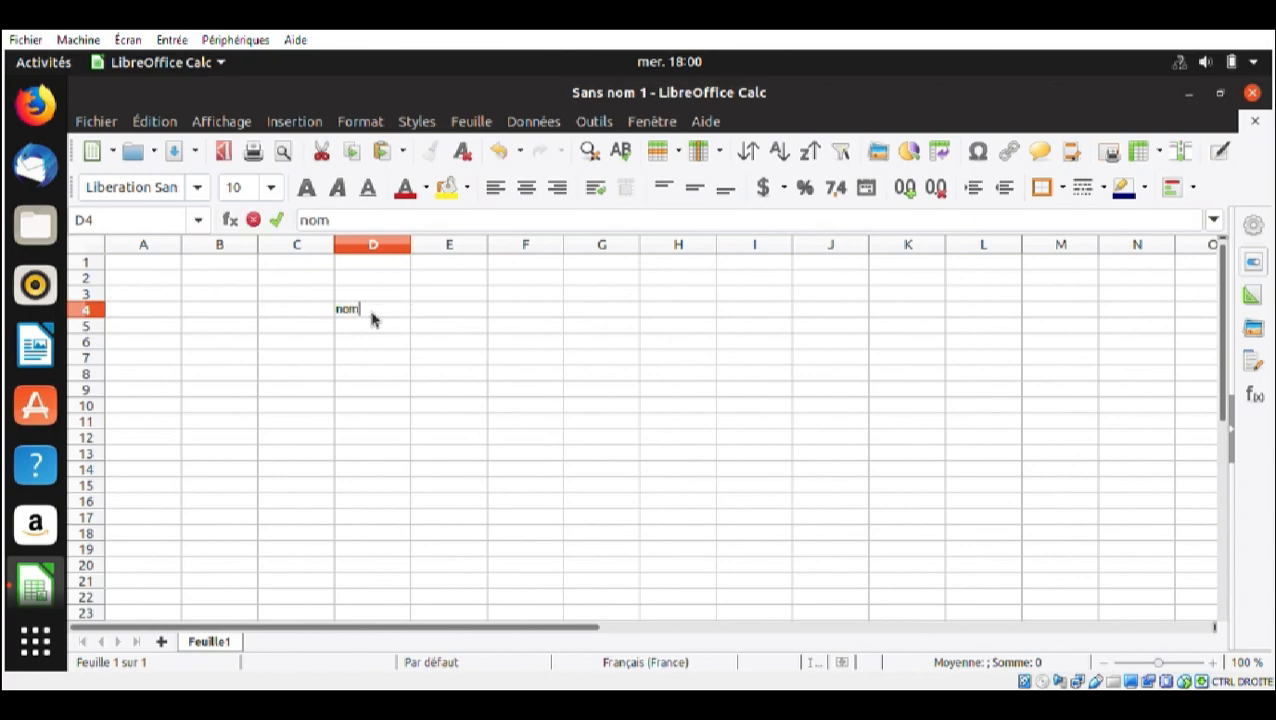
{"action": "left_click", "coordinate": [420, 313]}
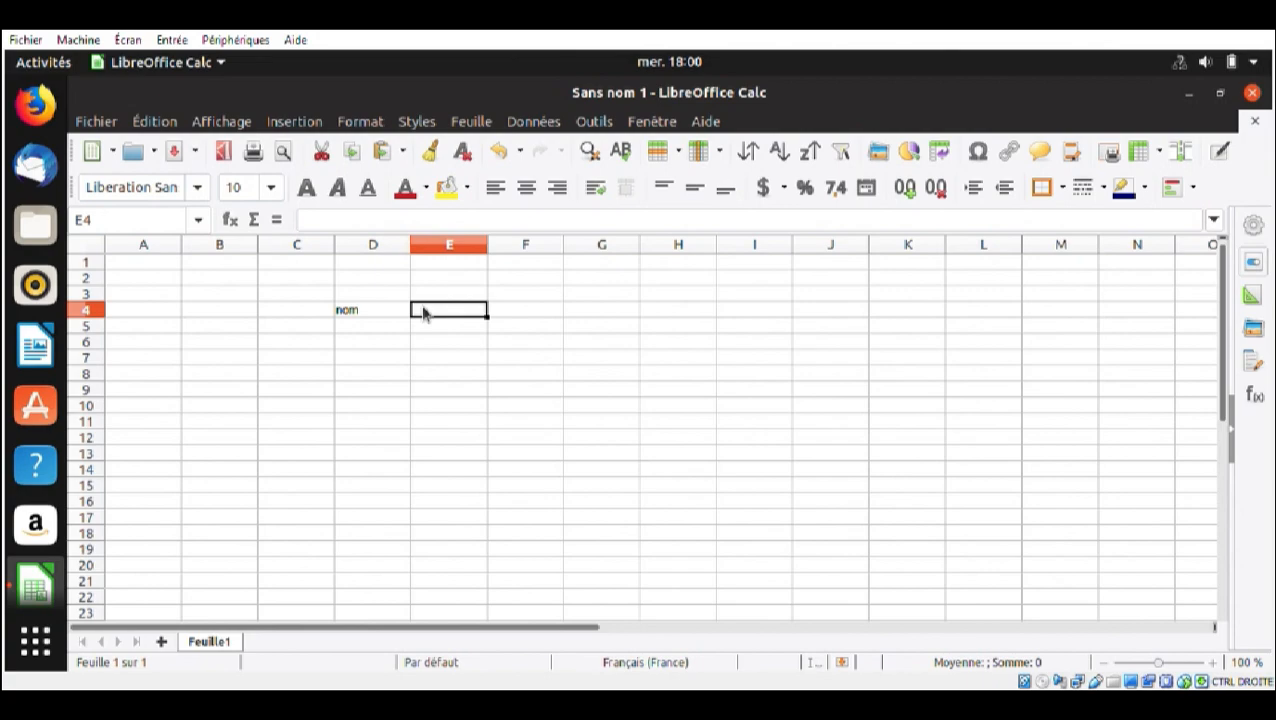
{"action": "type", "text": "age"}
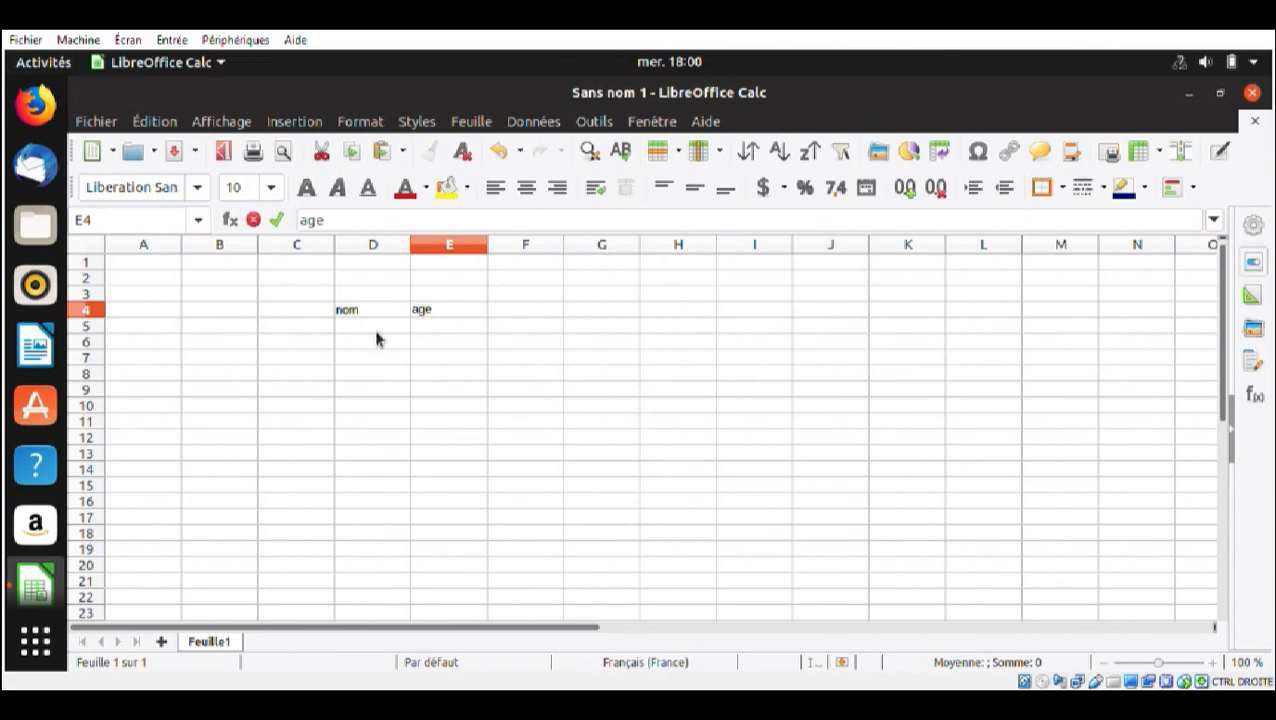
Fill in the first record in row 5 with a person's first name in D5 and the age 15 in E5
{"action": "left_click", "coordinate": [376, 331]}
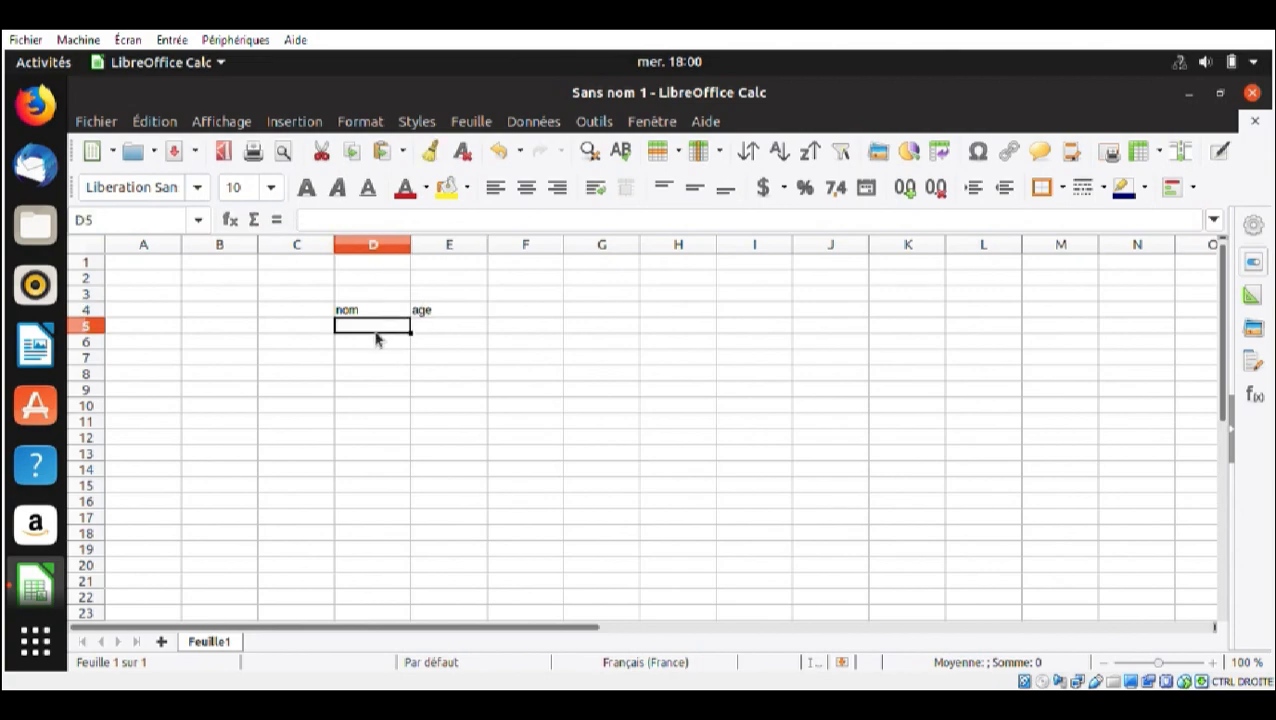
{"action": "type", "text": "sophie"}
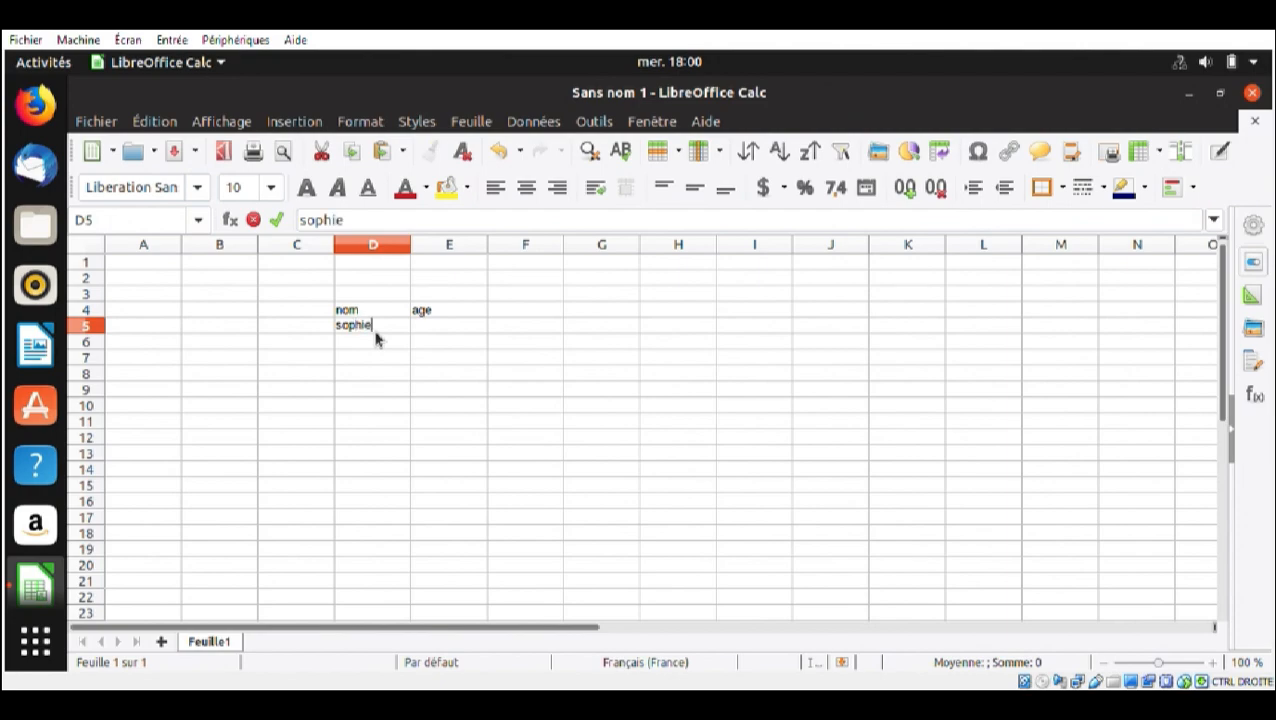
{"action": "left_click", "coordinate": [453, 333]}
{"action": "type", "text": "1"}
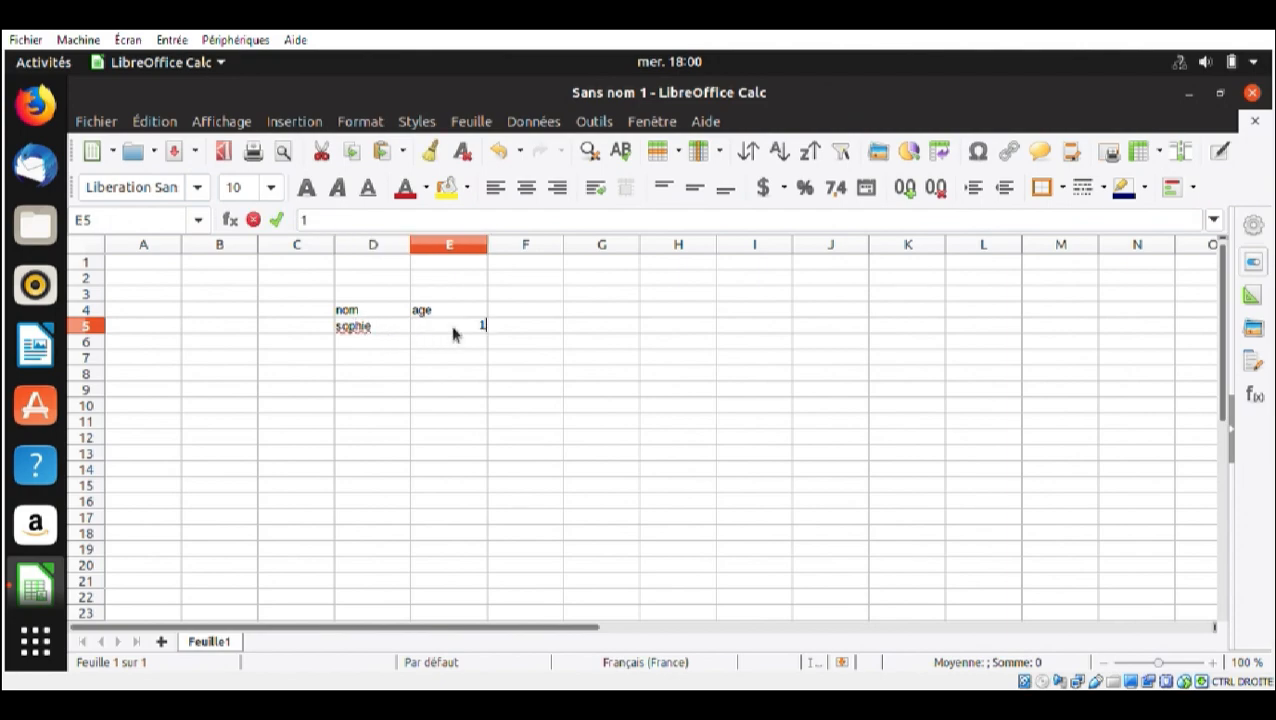
{"action": "type", "text": "5"}
Add two more people's first names in D6 and D7, with the ages 20 in E6 and 25 in E7
{"action": "left_click", "coordinate": [385, 347]}
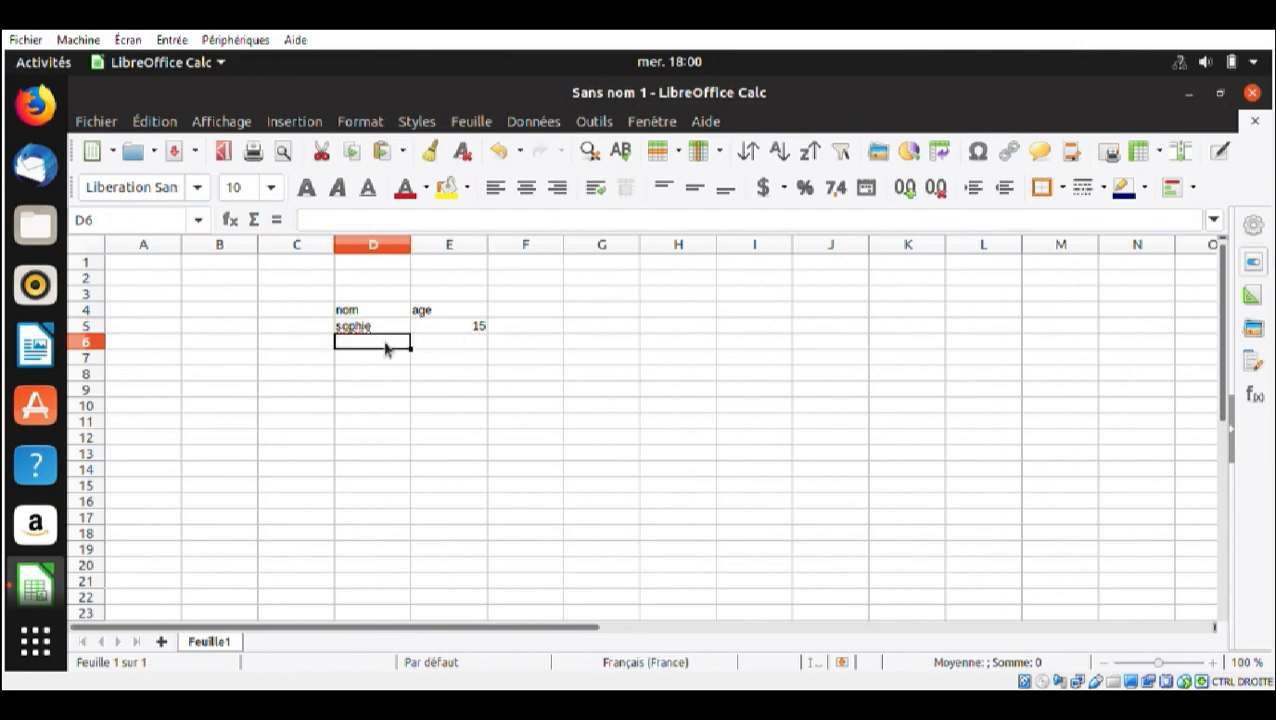
{"action": "type", "text": "eric"}
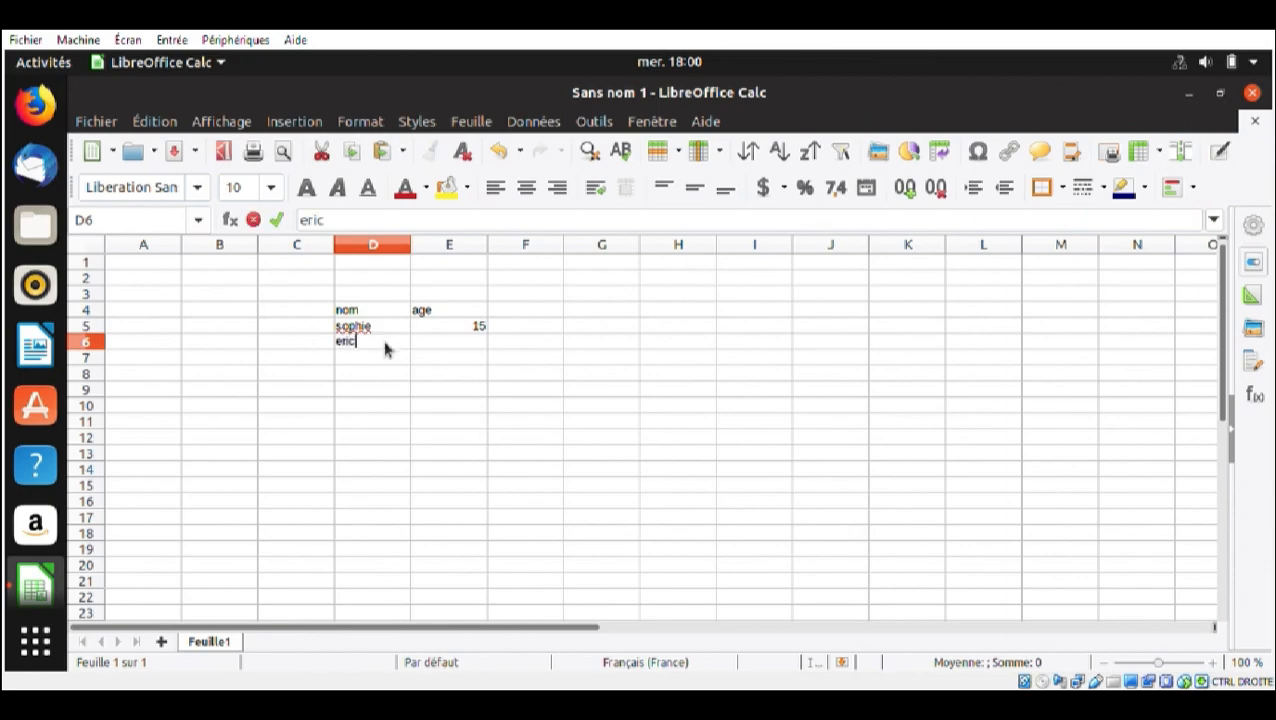
{"action": "left_click", "coordinate": [417, 347]}
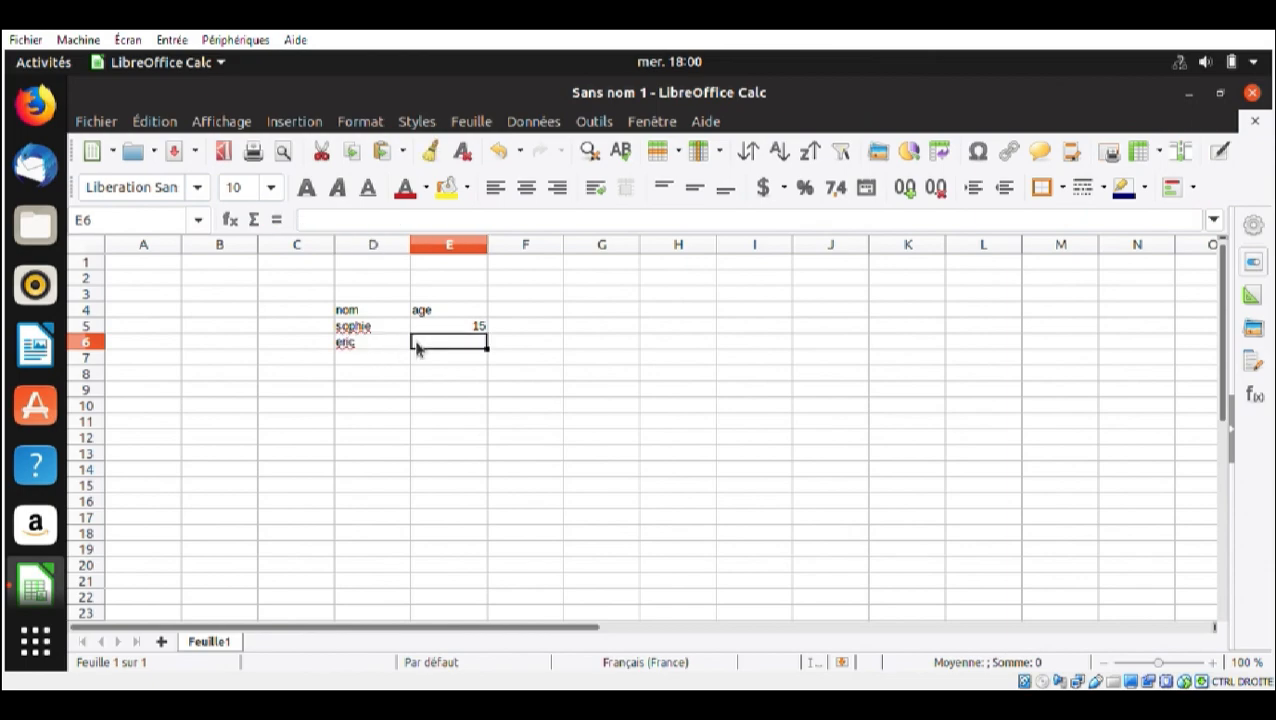
{"action": "type", "text": "20"}
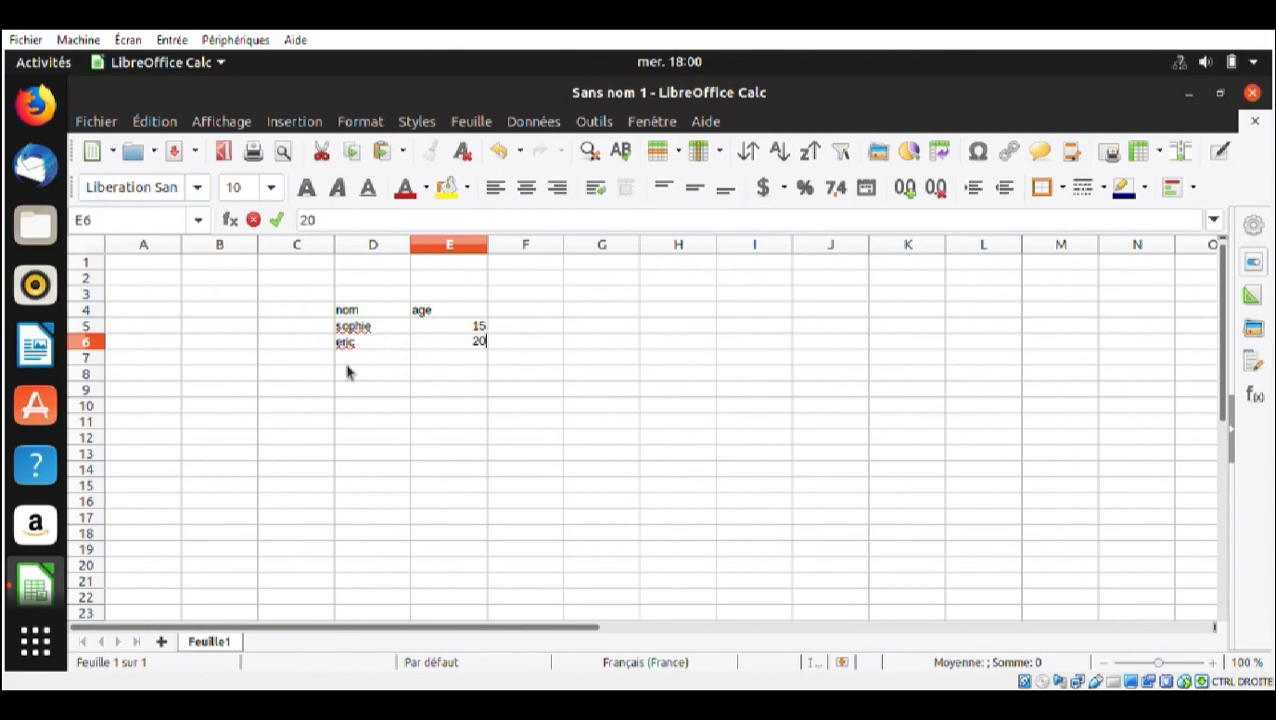
{"action": "left_click", "coordinate": [348, 362]}
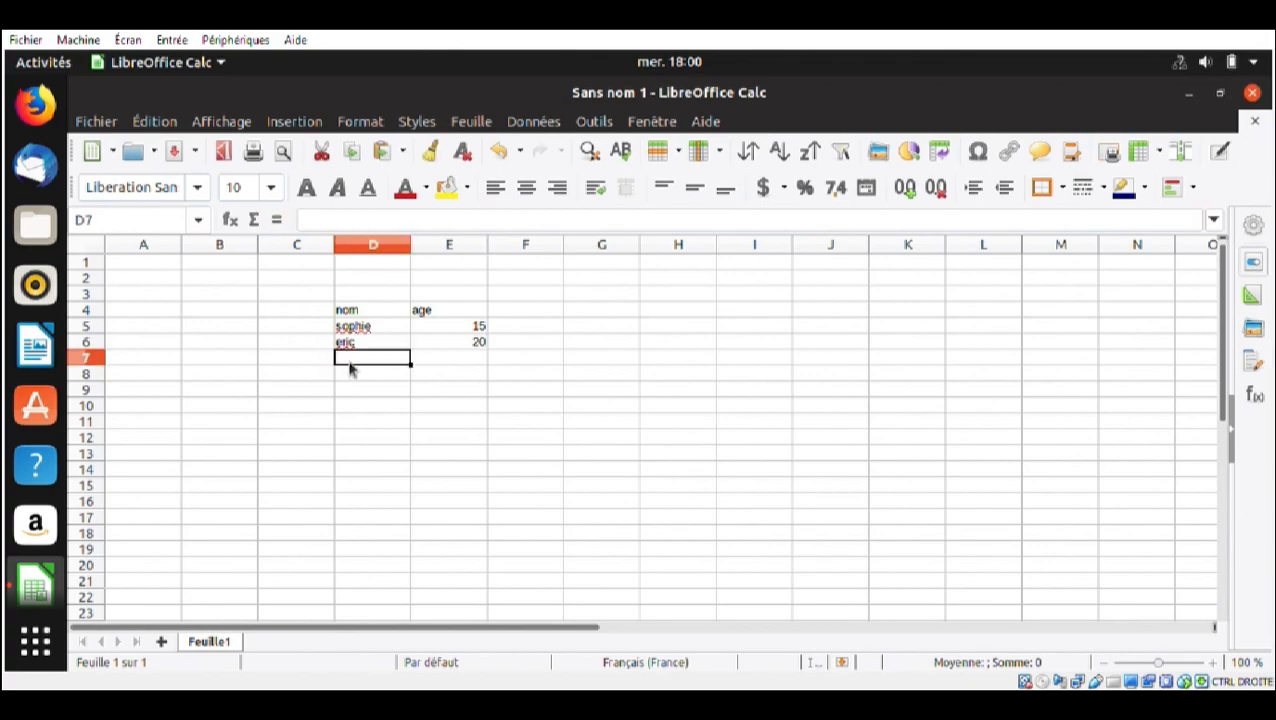
{"action": "type", "text": "sam"}
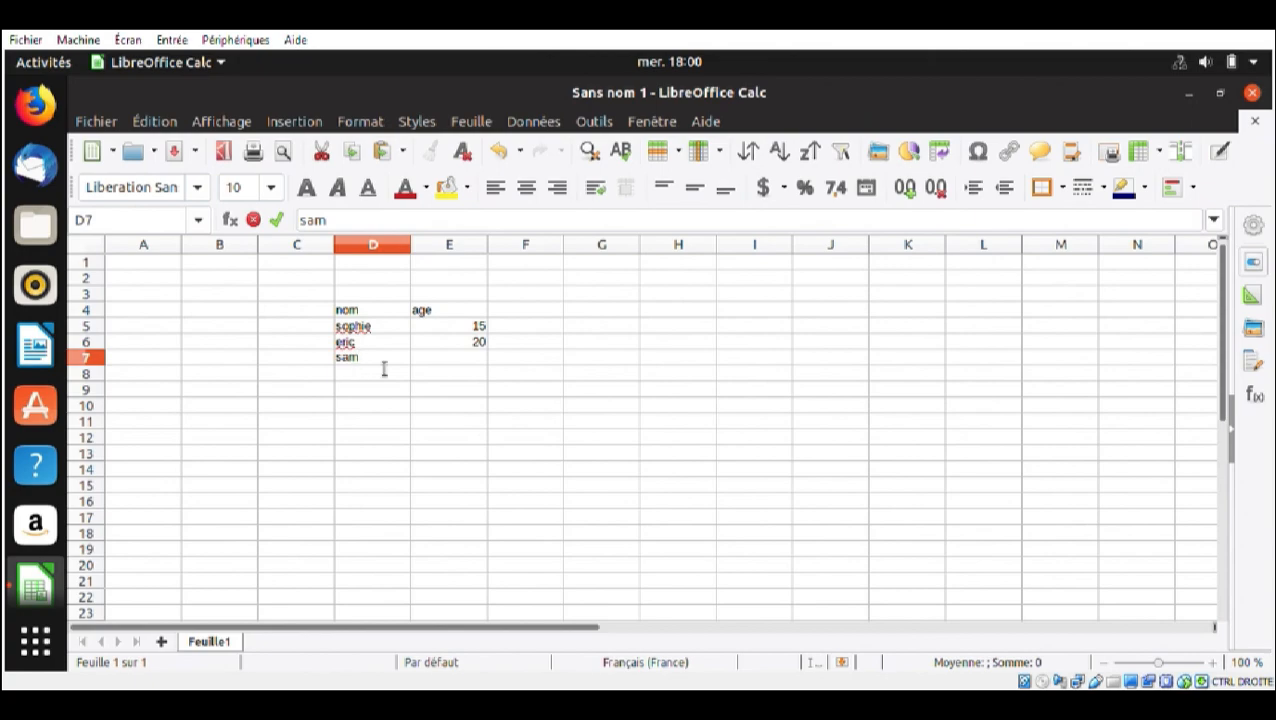
{"action": "left_click", "coordinate": [441, 365]}
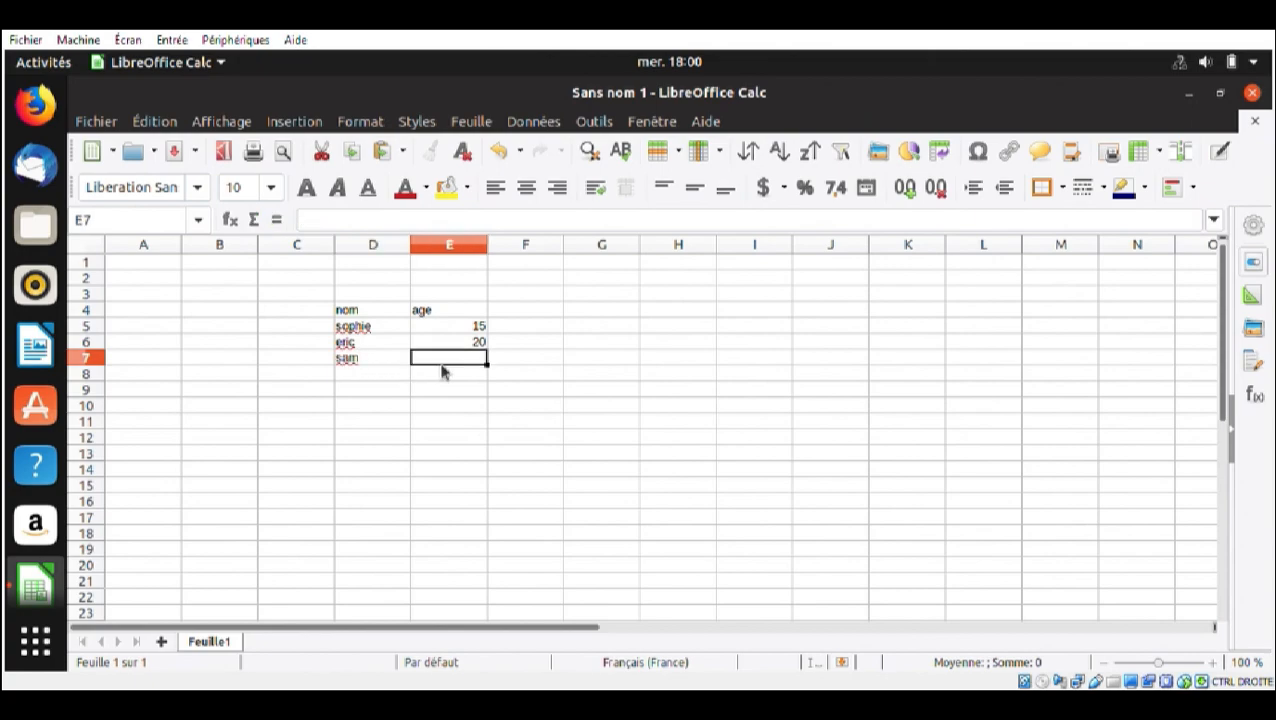
{"action": "type", "text": "25"}
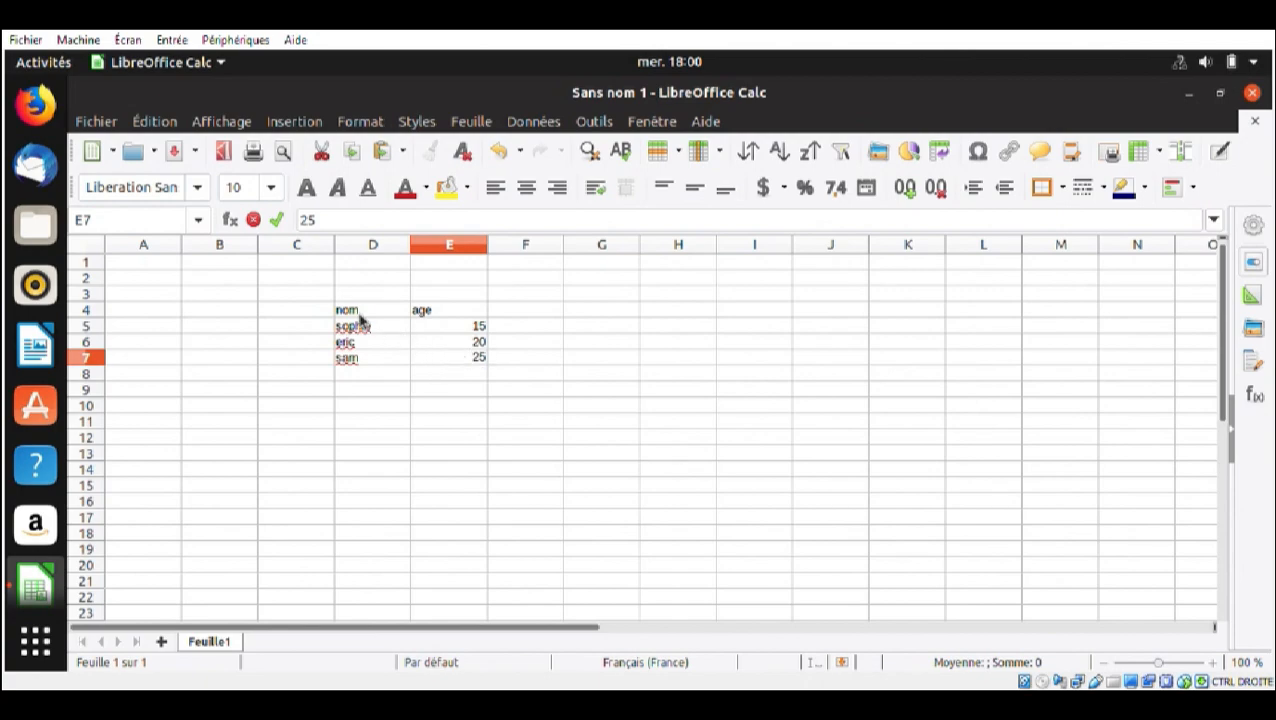
Apply outer and all inner borders to the table range D4:E7
{"action": "left_click_drag", "start_coordinate": [359, 315], "coordinate": [479, 364]}
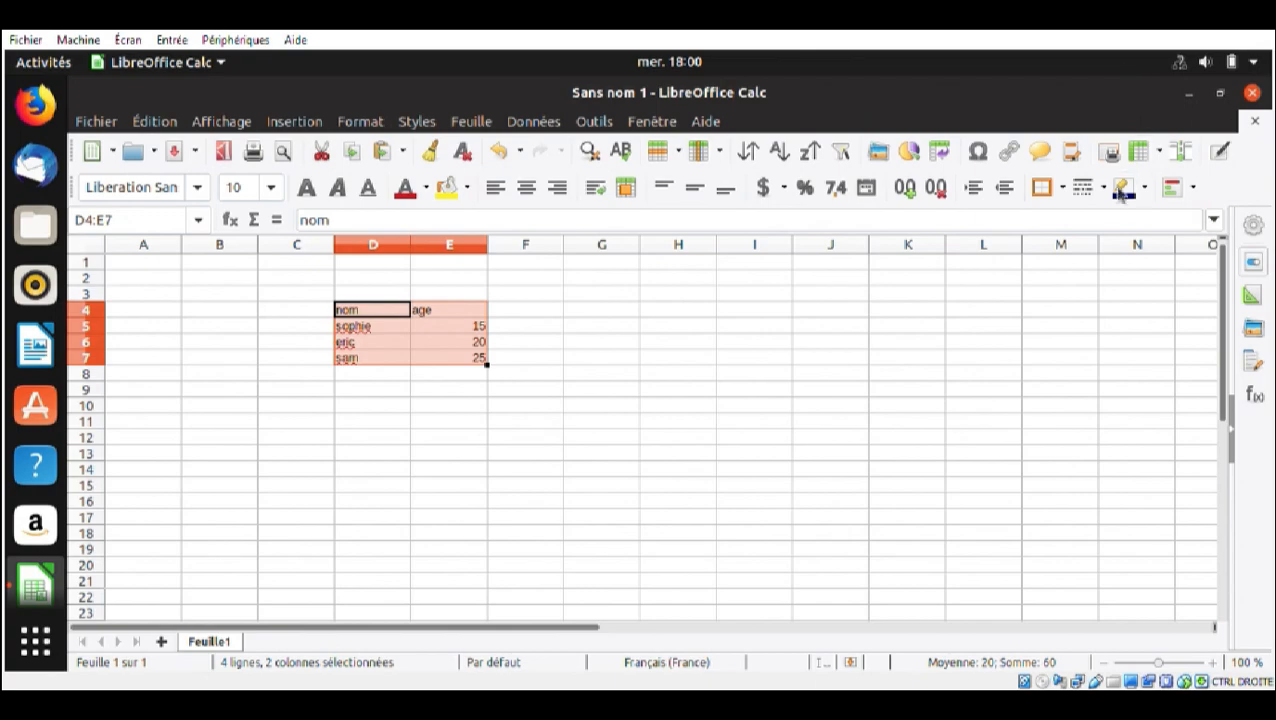
{"action": "left_click", "coordinate": [1063, 189]}
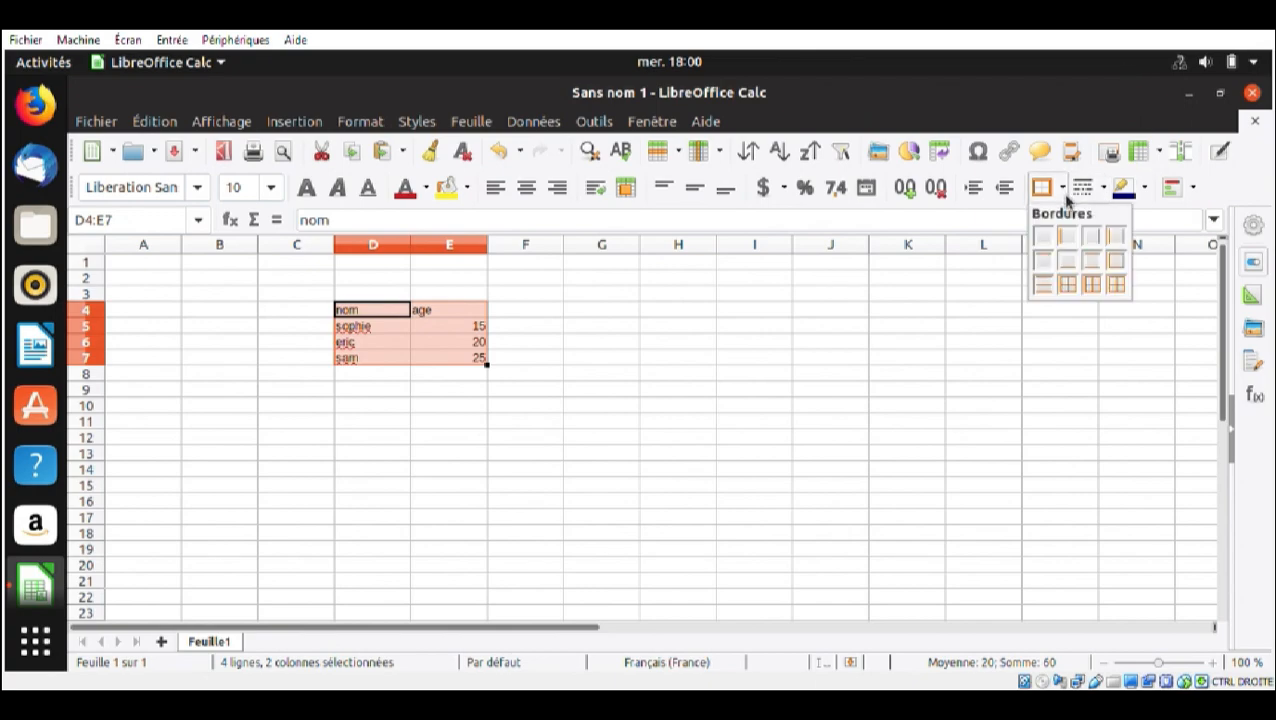
{"action": "left_click", "coordinate": [1116, 285]}
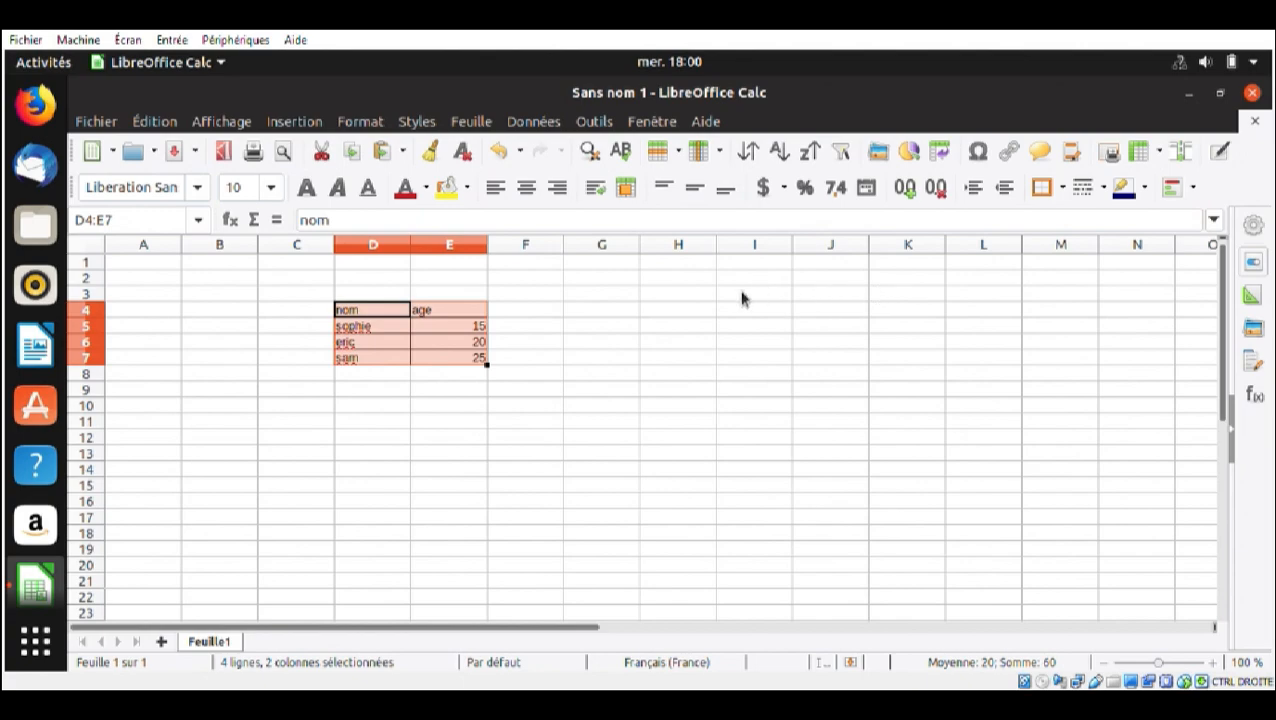
Fill the header cells E4 and D4 with the light green background colour from the standard palette
{"action": "left_click", "coordinate": [469, 315]}
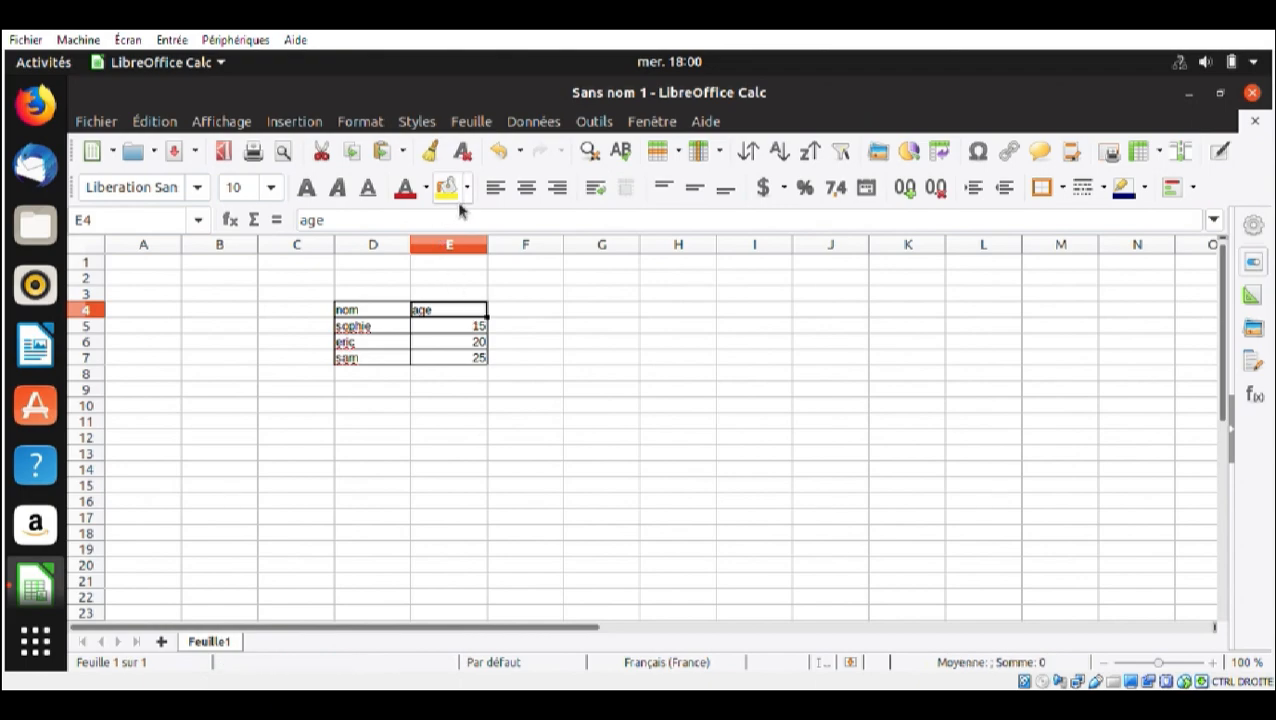
{"action": "left_click", "coordinate": [467, 189]}
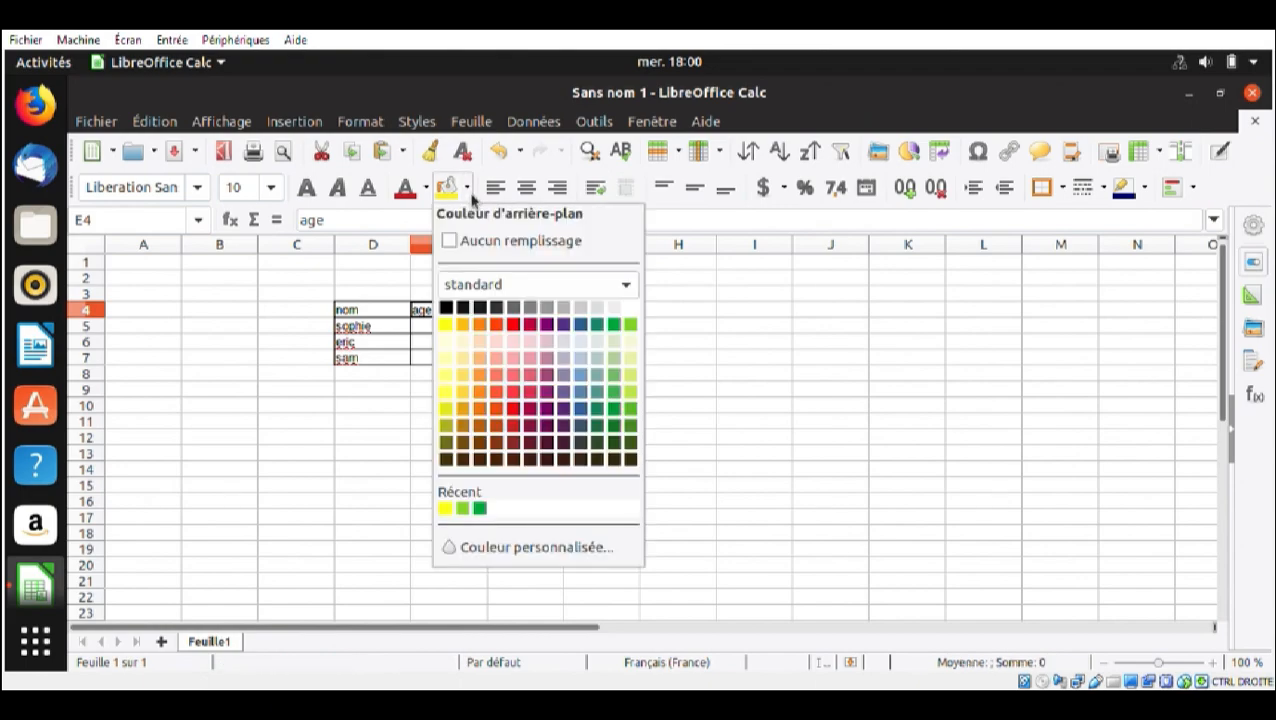
{"action": "left_click", "coordinate": [635, 329]}
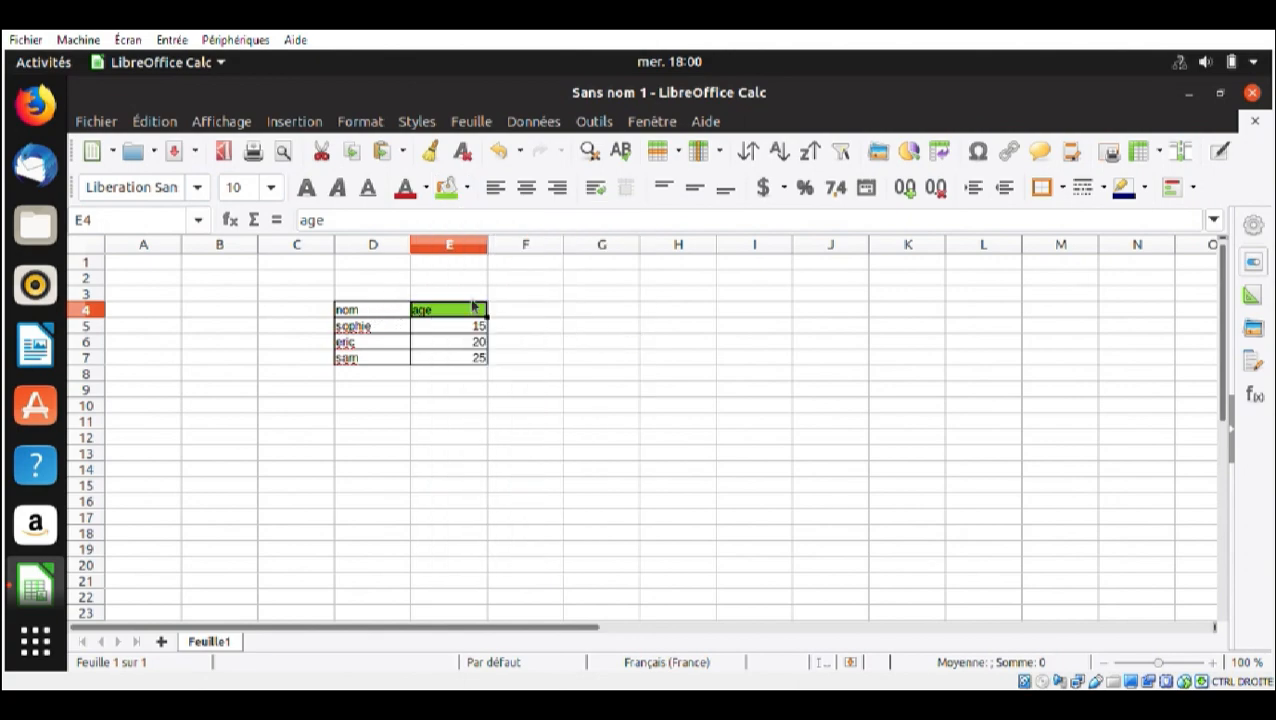
{"action": "left_click", "coordinate": [391, 310]}
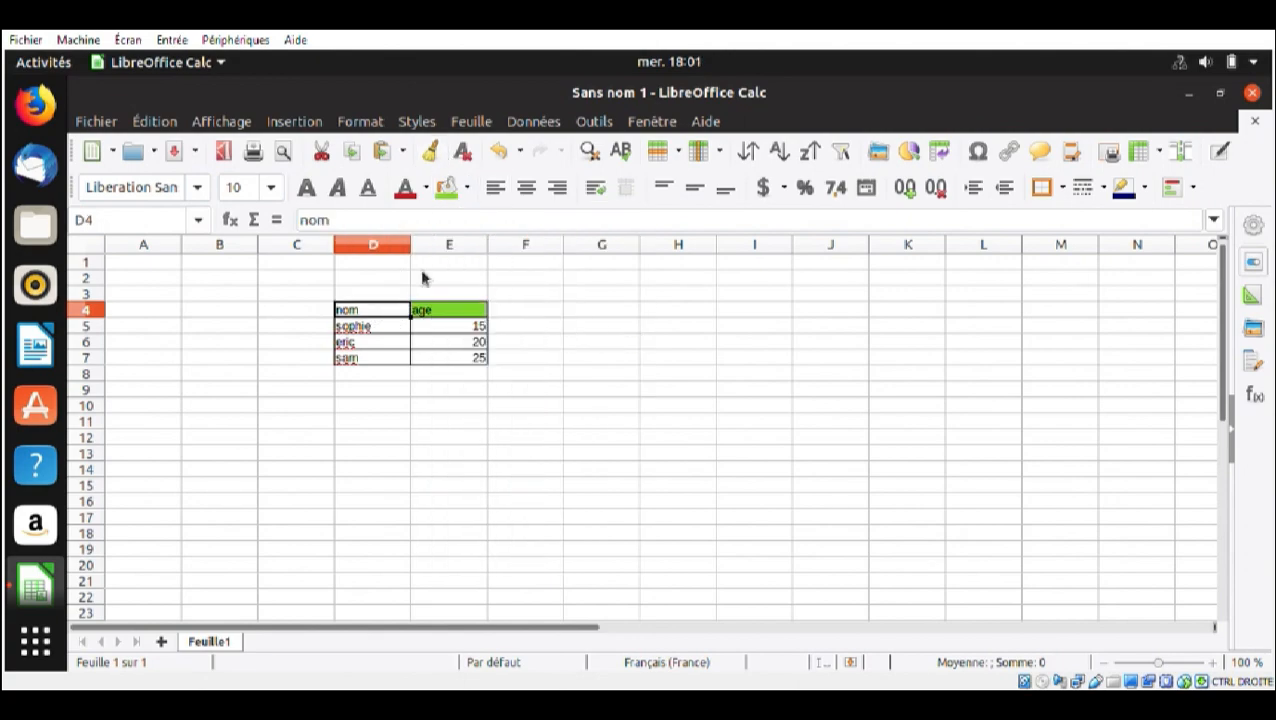
{"action": "left_click", "coordinate": [446, 189]}
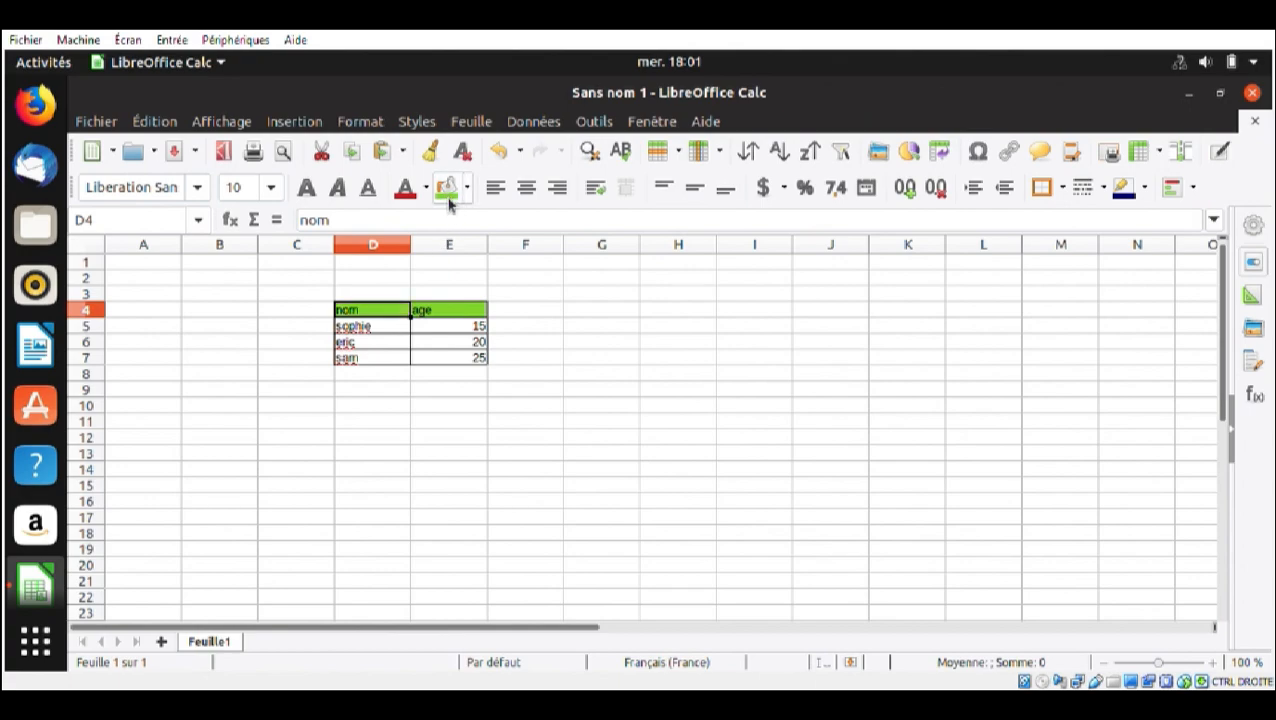
{"action": "left_click", "coordinate": [498, 349]}
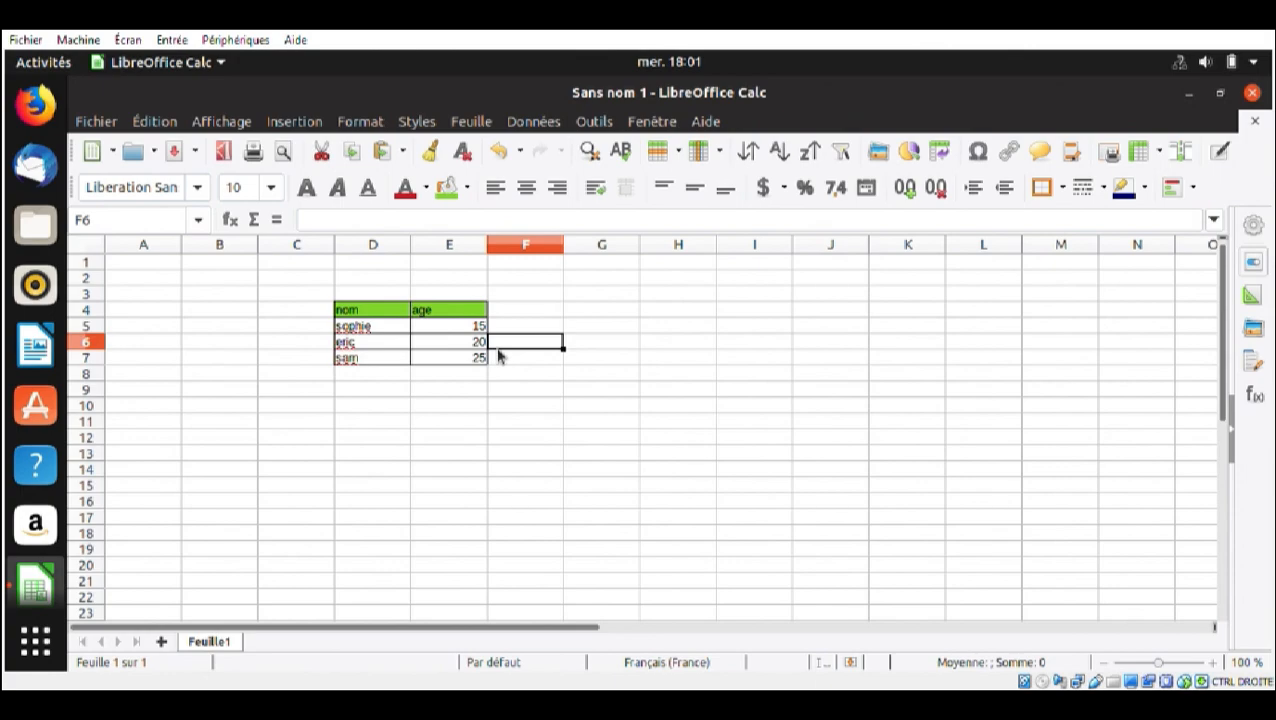
{"action": "left_click", "coordinate": [596, 122]}
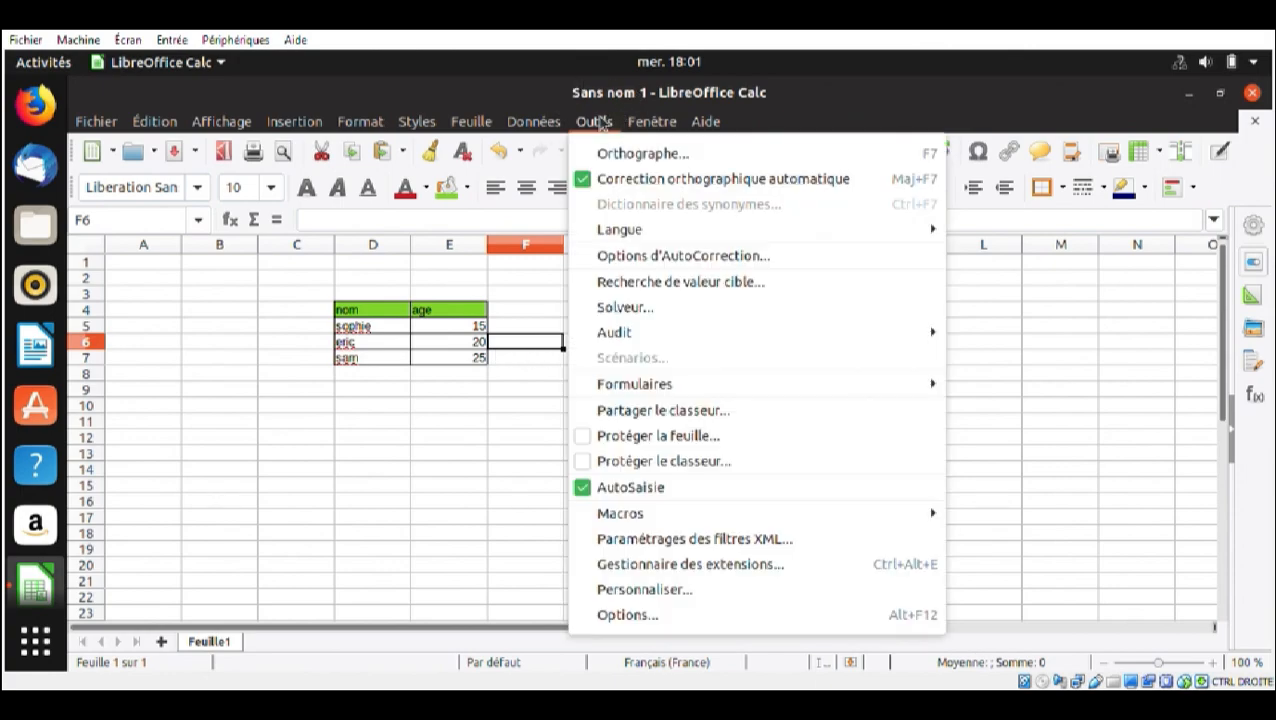
{"action": "left_click", "coordinate": [640, 616]}
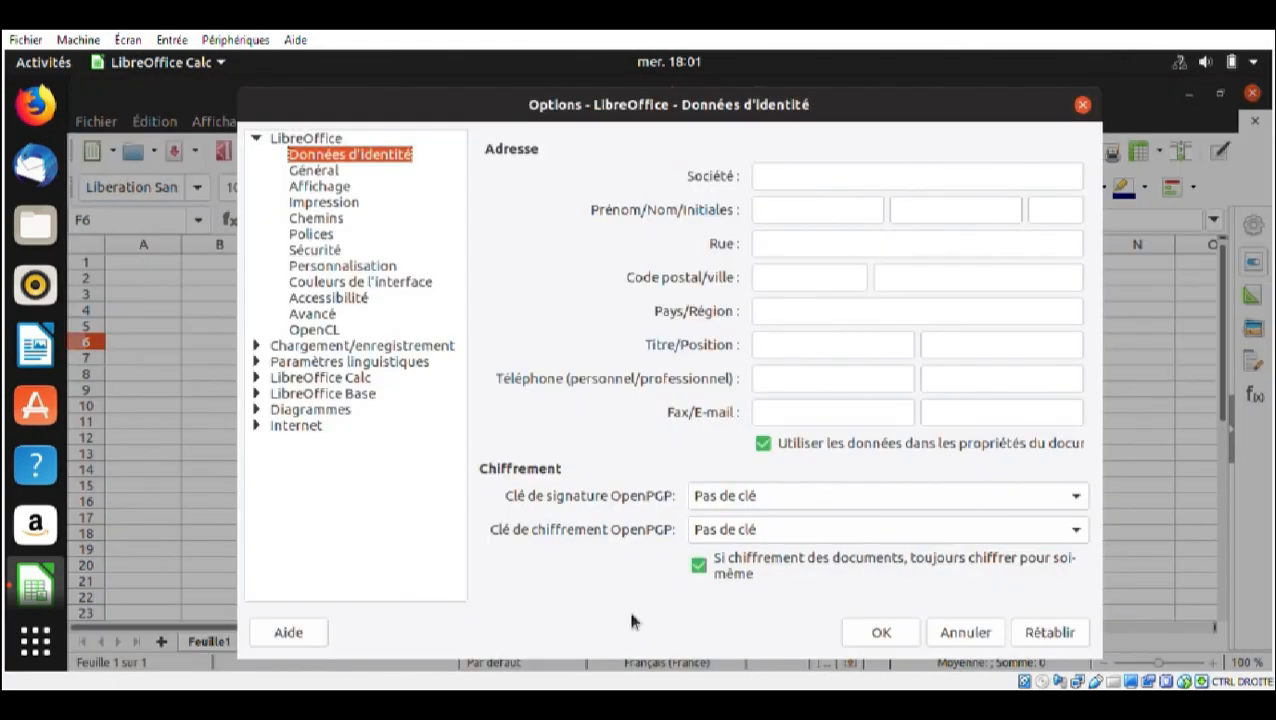
{"action": "left_click", "coordinate": [286, 140]}
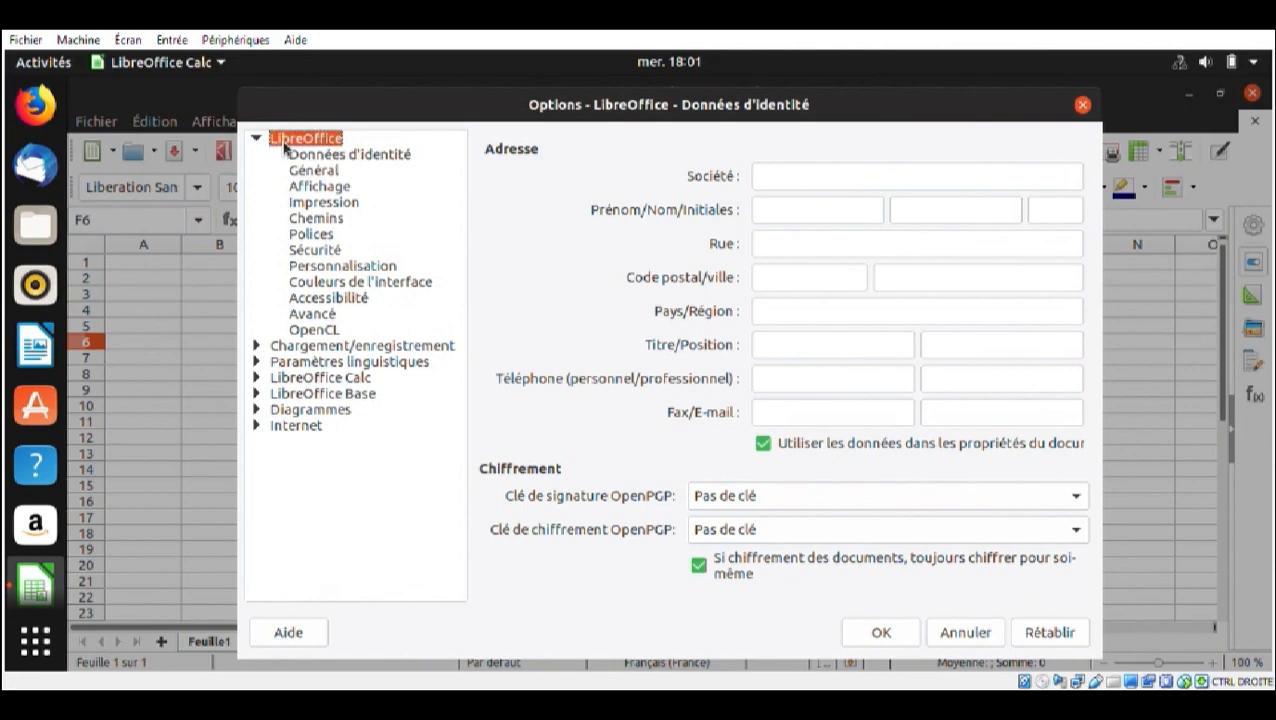
{"action": "left_click", "coordinate": [309, 316]}
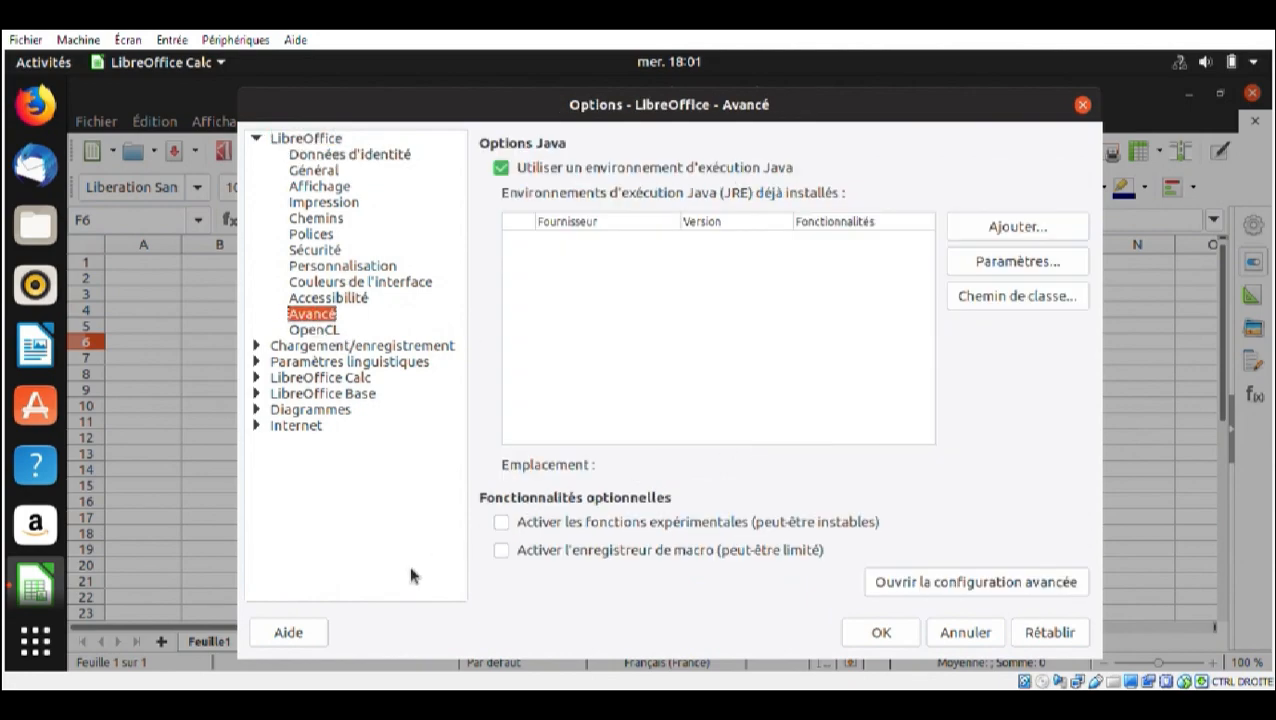
{"action": "left_click", "coordinate": [511, 552]}
{"action": "left_click", "coordinate": [965, 632]}
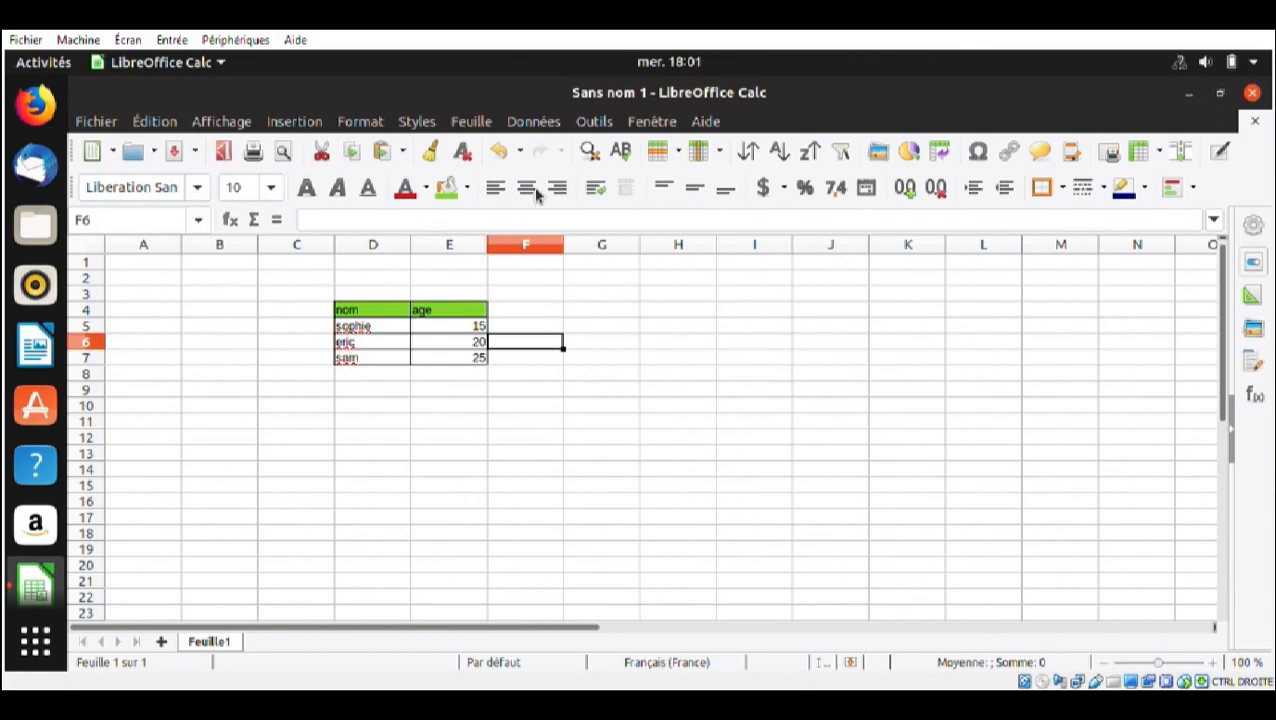
{"action": "left_click", "coordinate": [593, 124]}
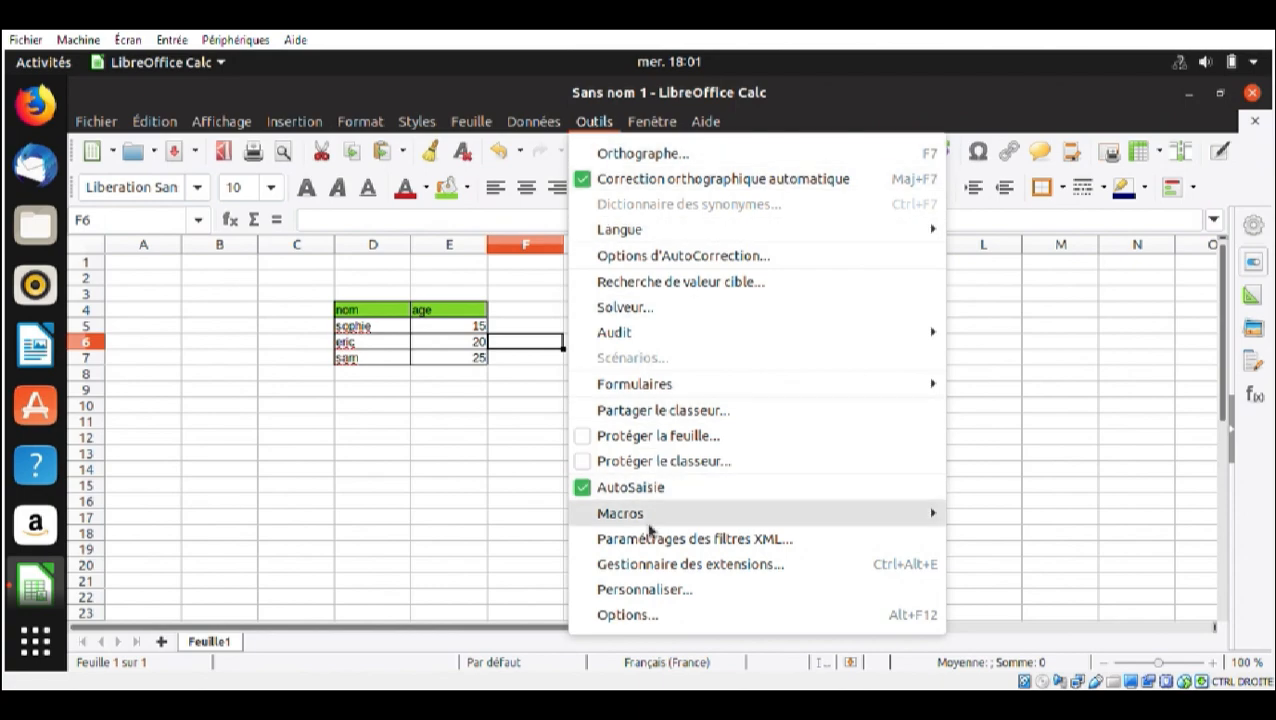
{"action": "mouse_move", "coordinate": [650, 520]}
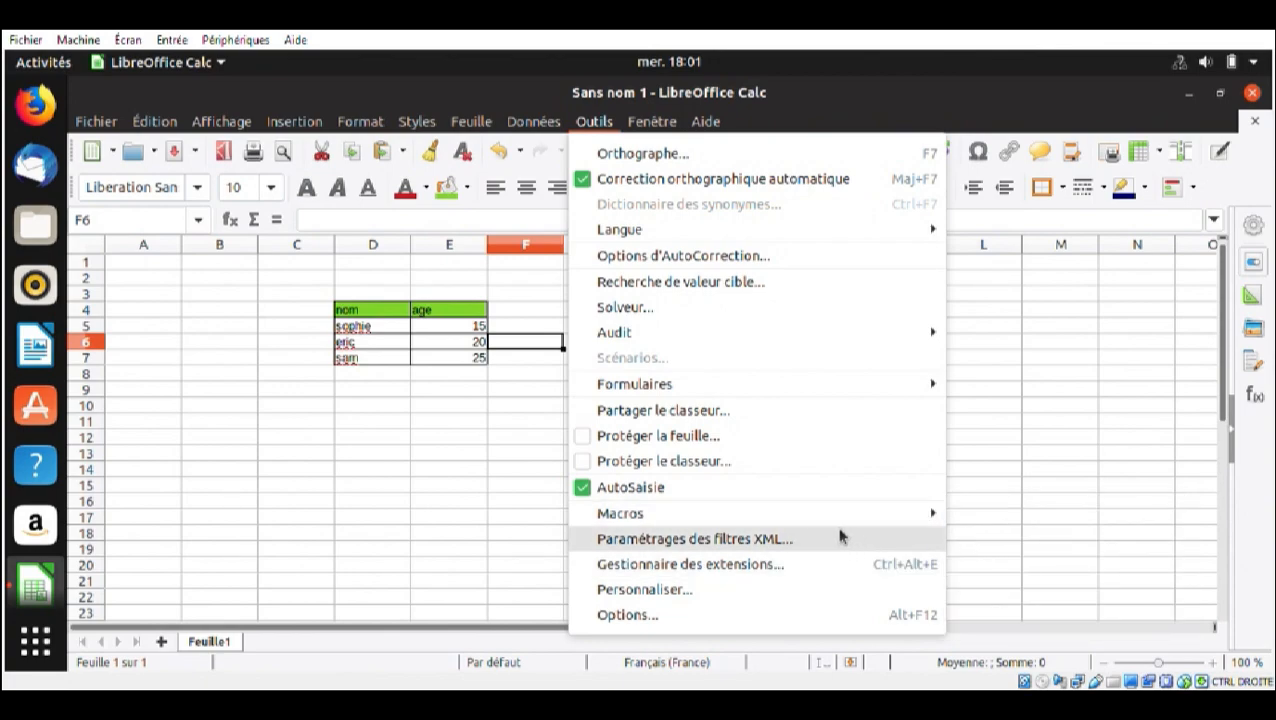
{"action": "left_click", "coordinate": [506, 448]}
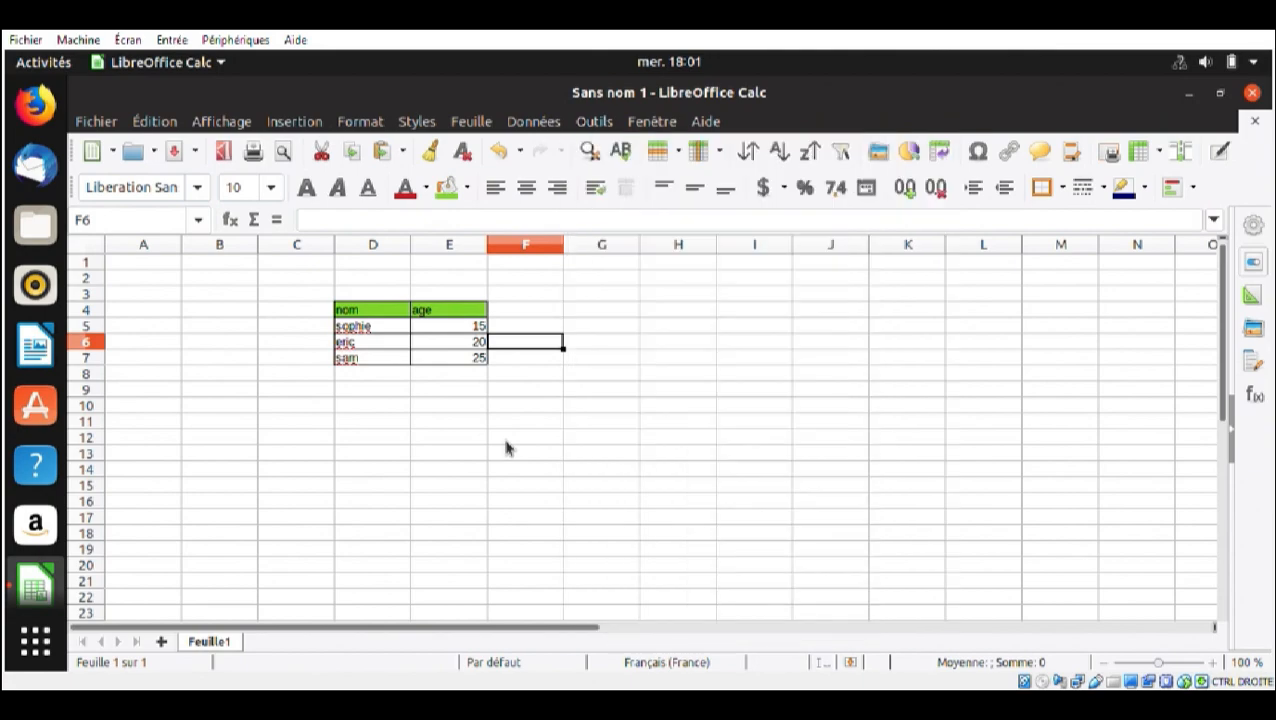
Enable the macro recorder in the advanced LibreOffice options and apply the setting
{"action": "left_click", "coordinate": [594, 124]}
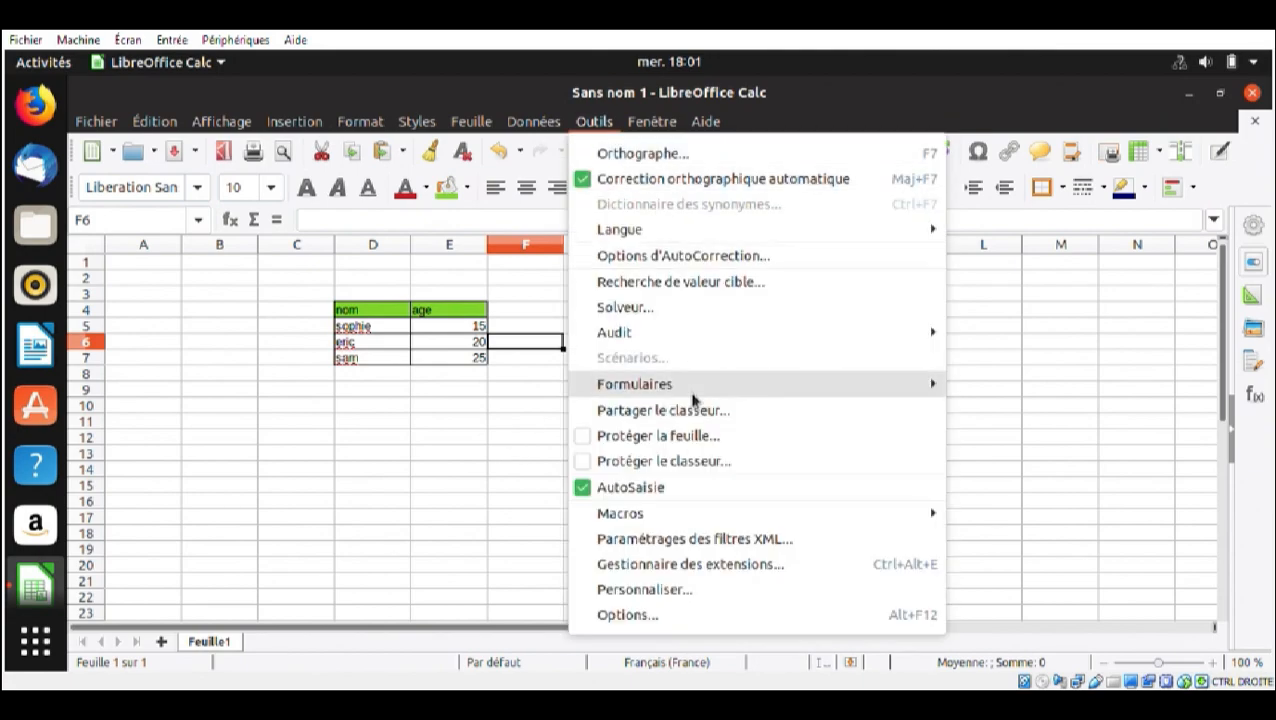
{"action": "left_click", "coordinate": [664, 614]}
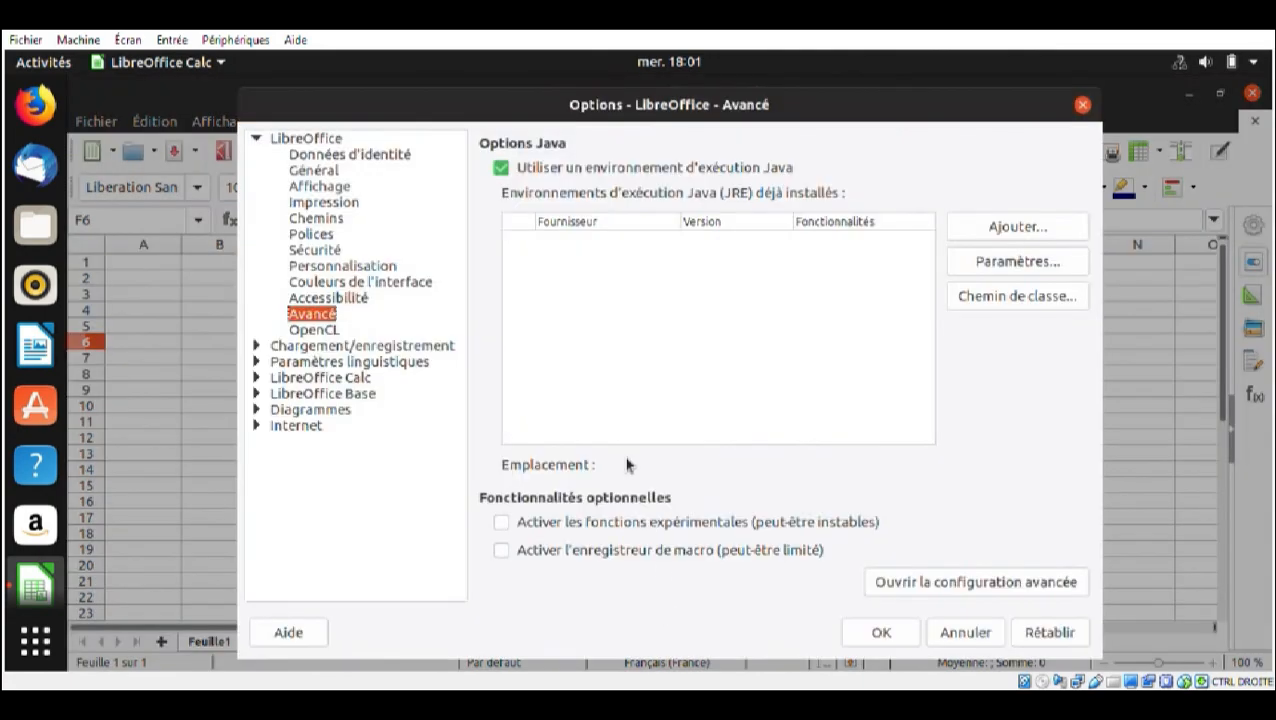
{"action": "left_click", "coordinate": [316, 140]}
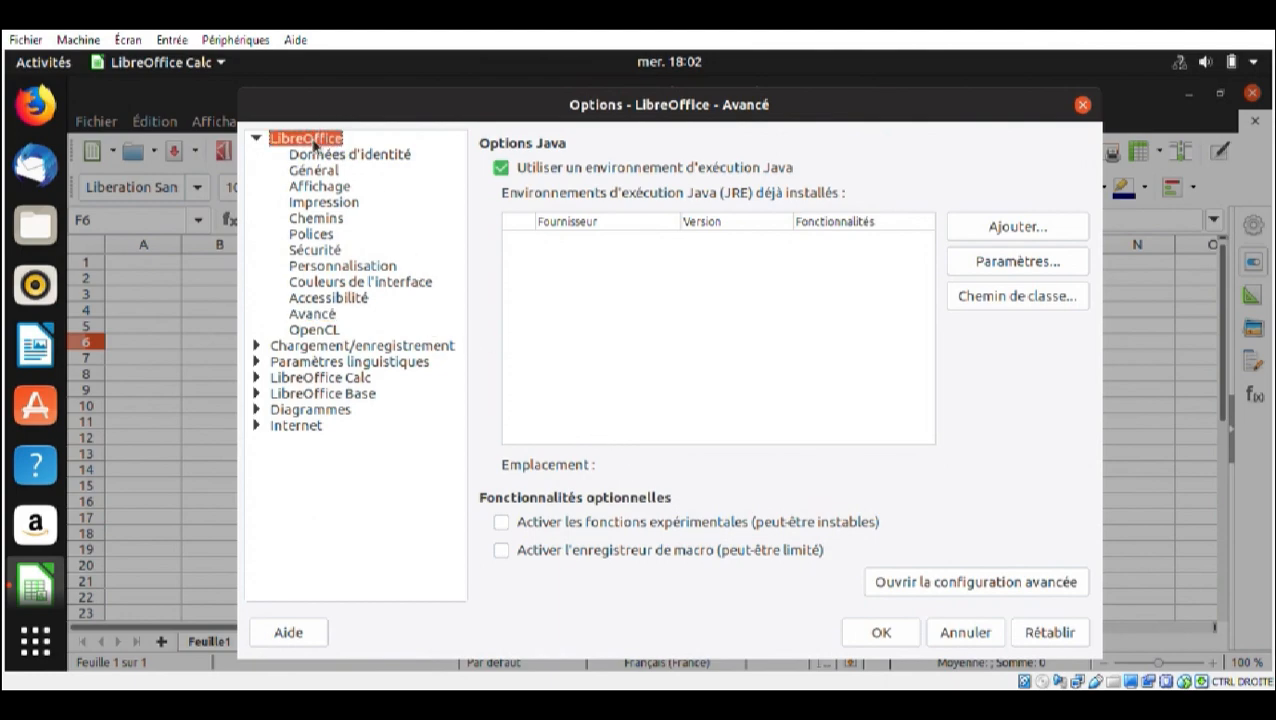
{"action": "left_click", "coordinate": [328, 318]}
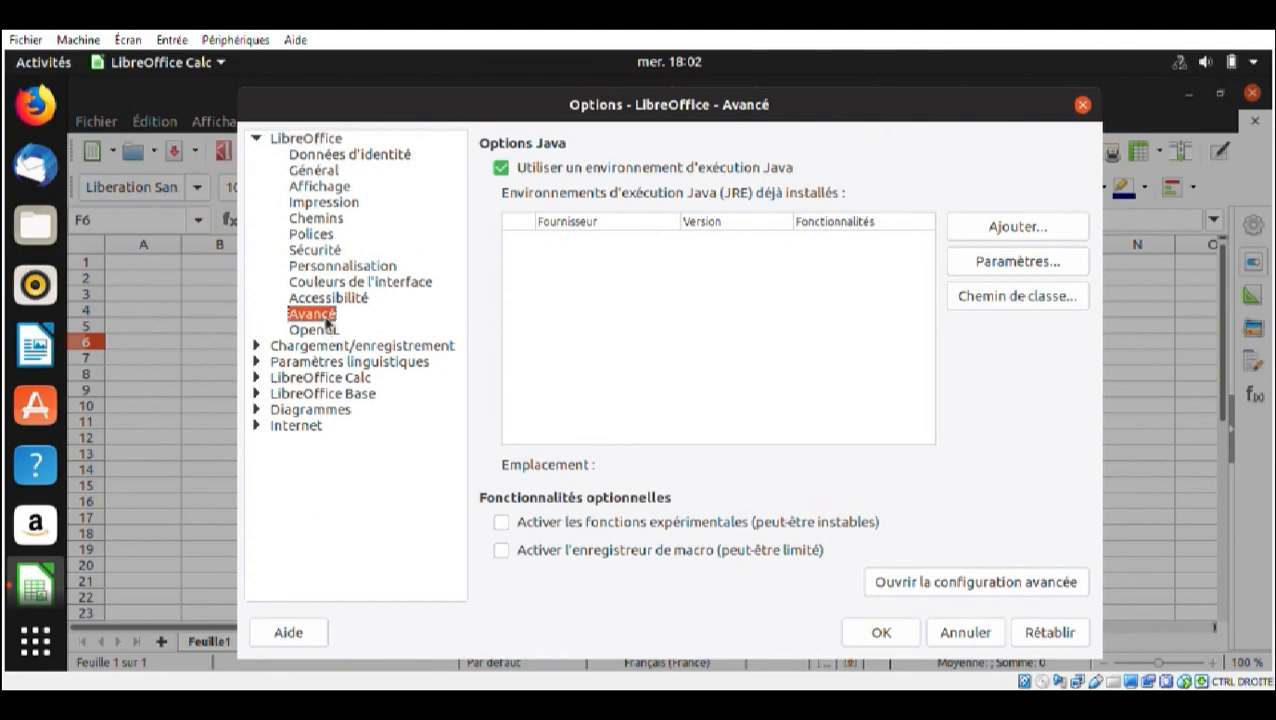
{"action": "left_click", "coordinate": [502, 552]}
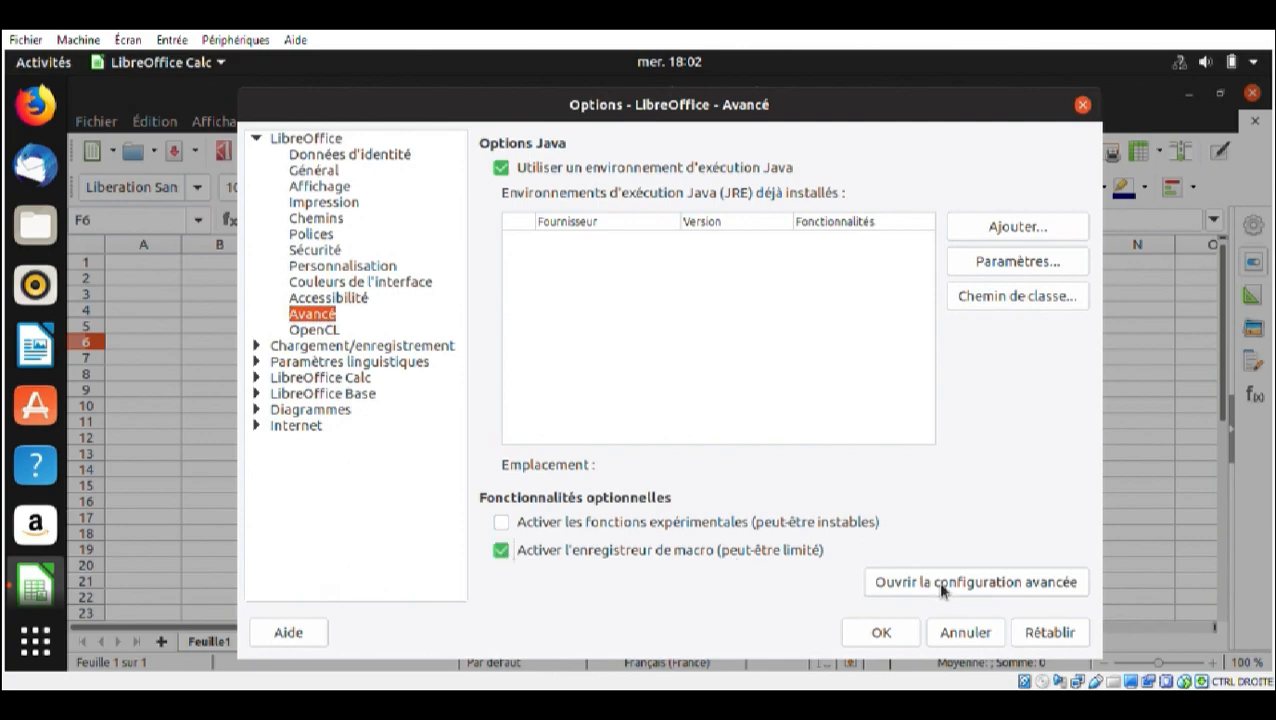
{"action": "left_click", "coordinate": [907, 638]}
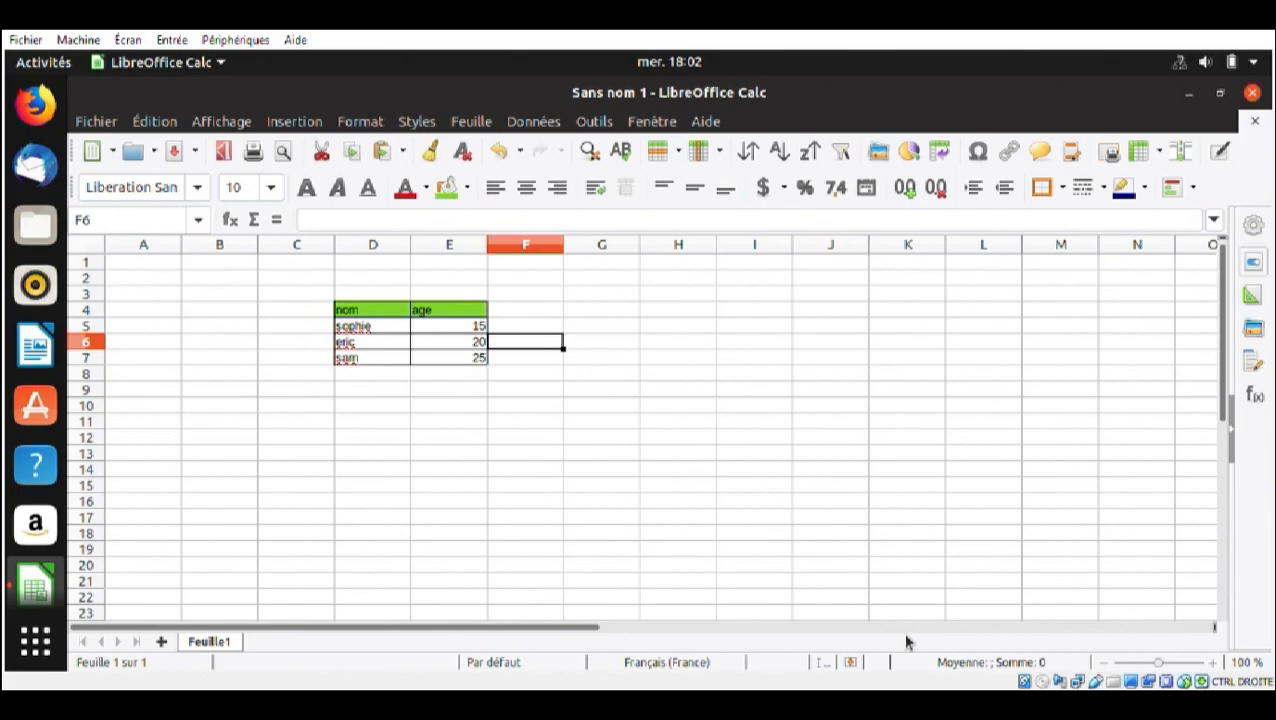
Start recording a macro and fill cell G8 with the light green background colour from the standard palette
{"action": "left_click", "coordinate": [587, 121]}
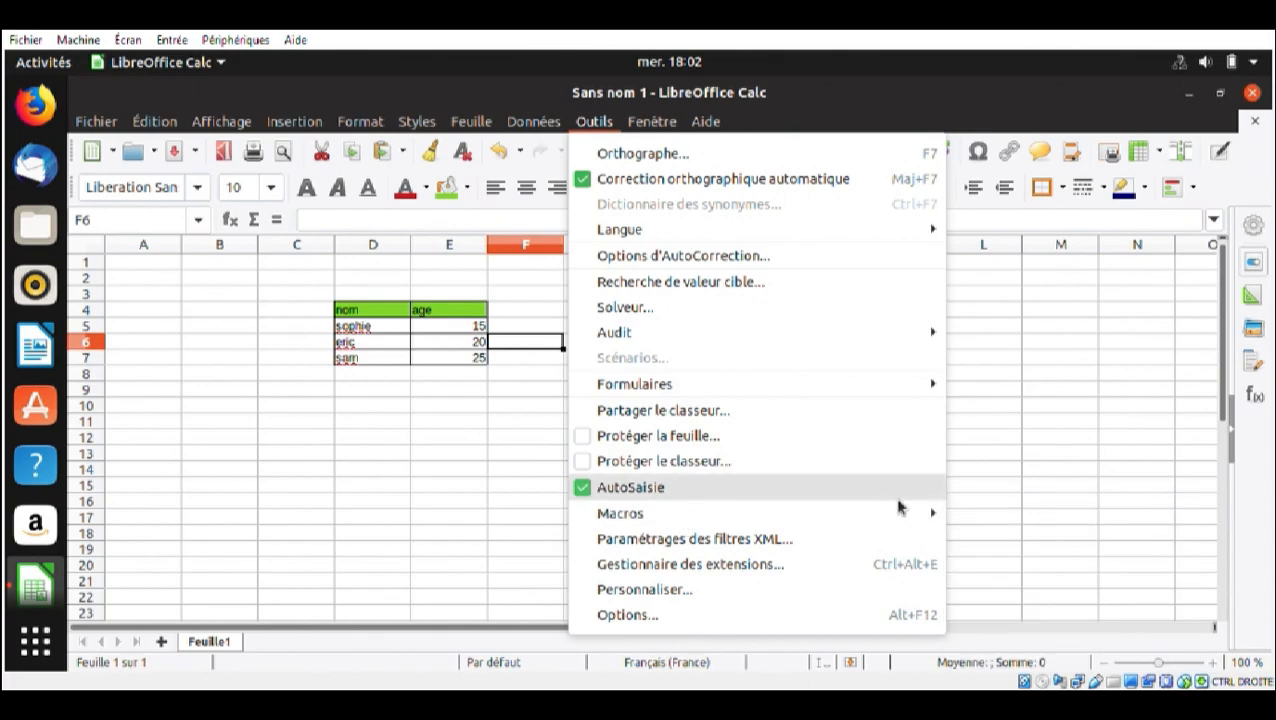
{"action": "mouse_move", "coordinate": [900, 513]}
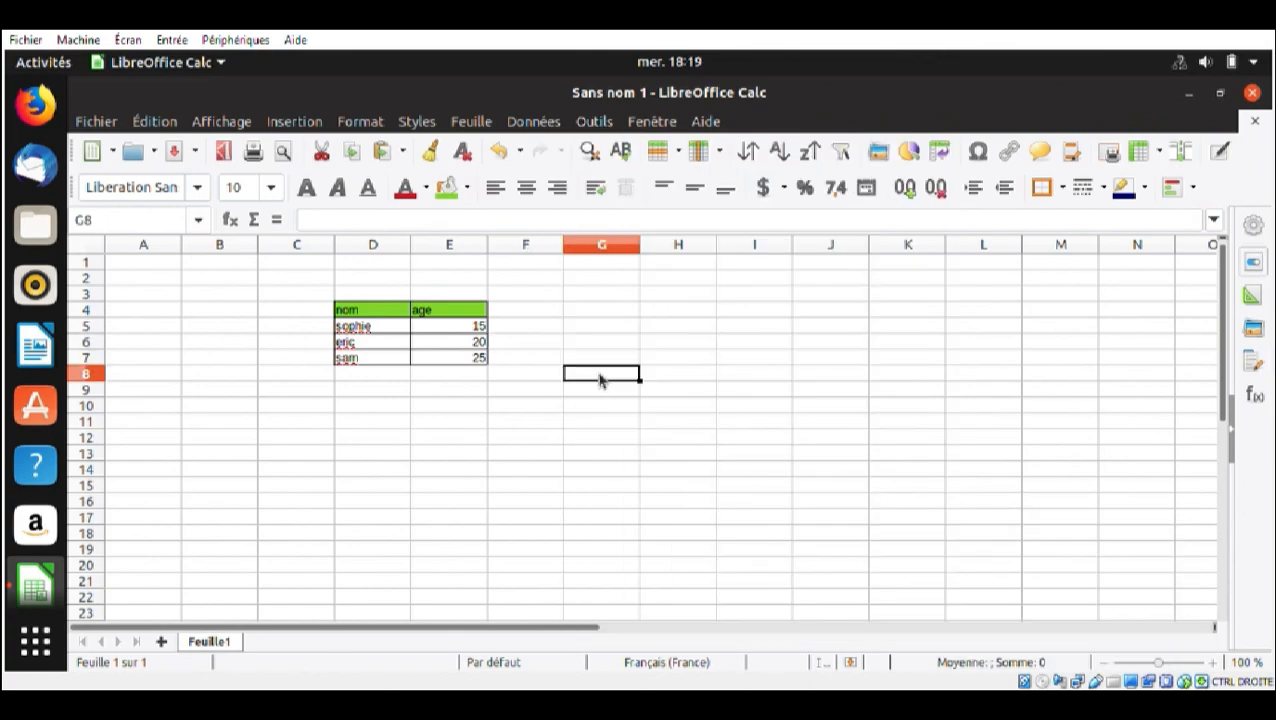
{"action": "left_click", "coordinate": [604, 122]}
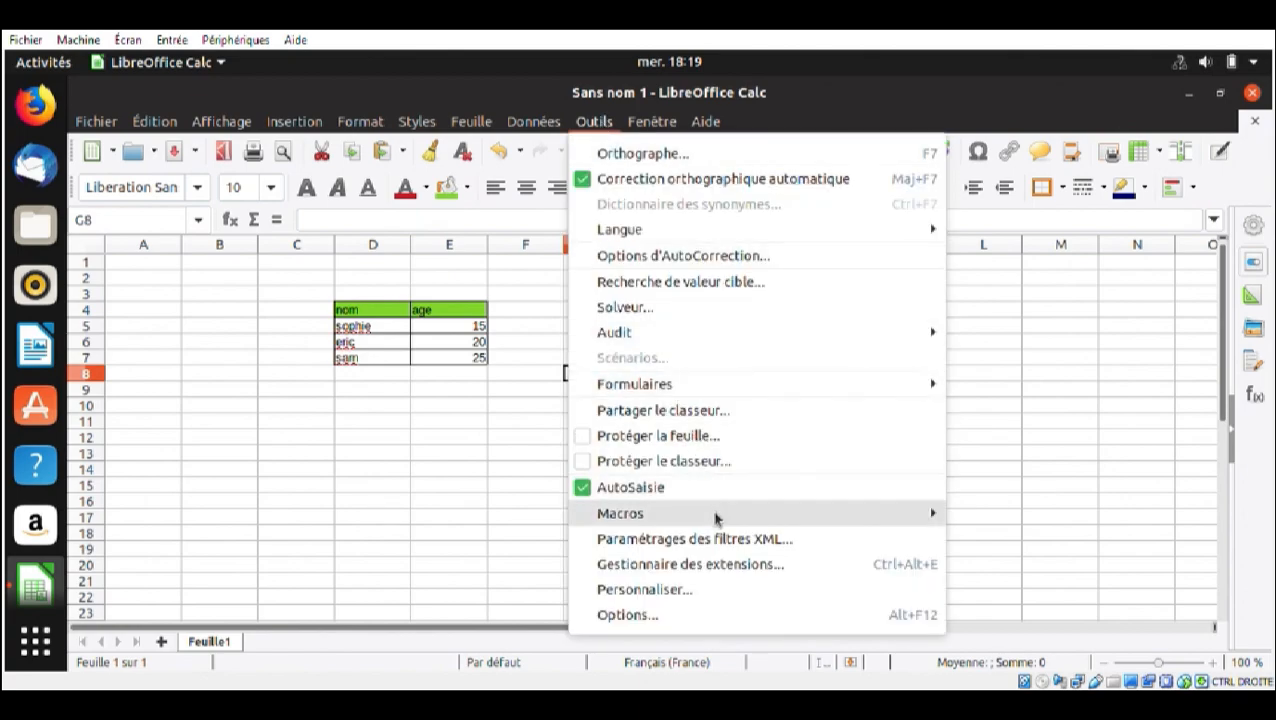
{"action": "mouse_move", "coordinate": [716, 517]}
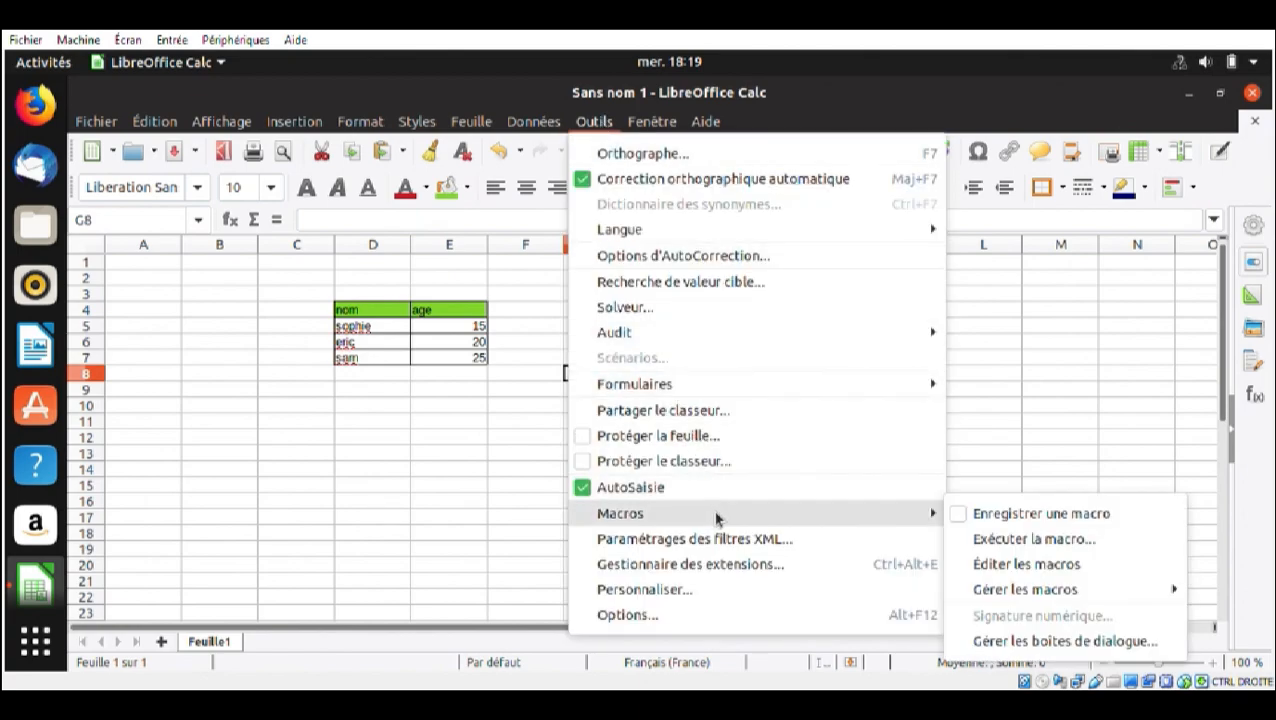
{"action": "left_click", "coordinate": [990, 520]}
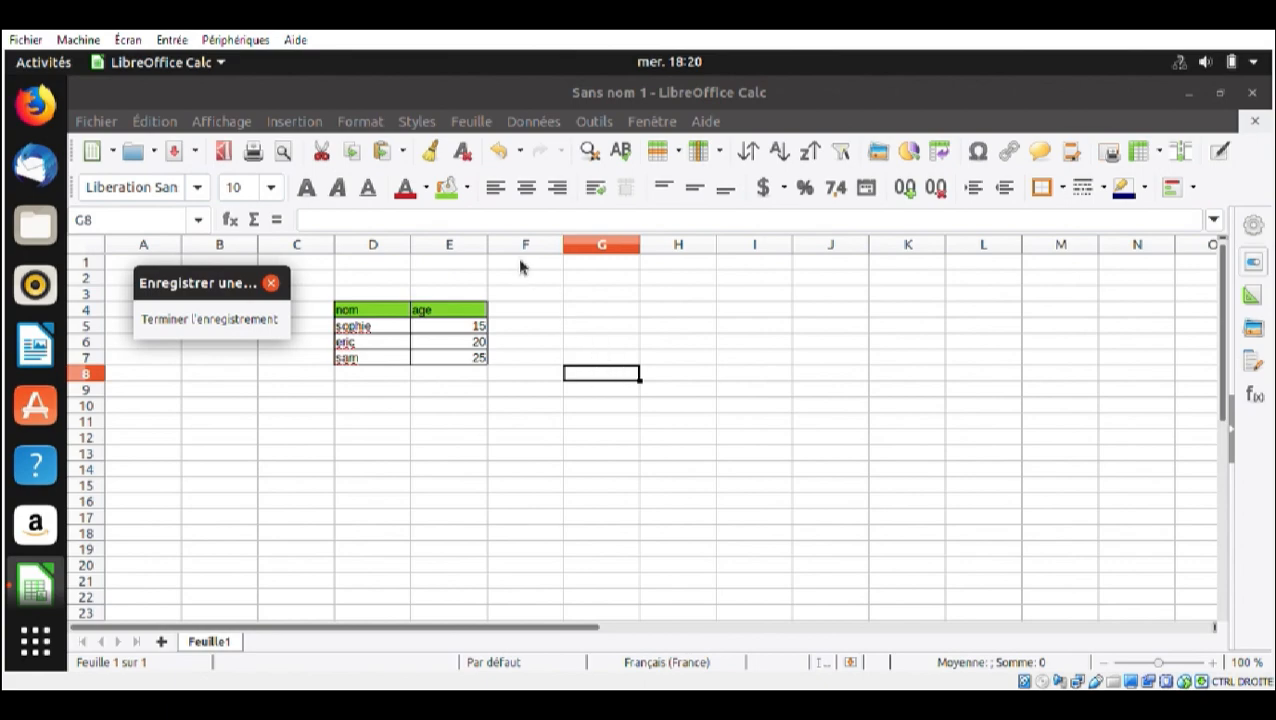
{"action": "left_click", "coordinate": [468, 188]}
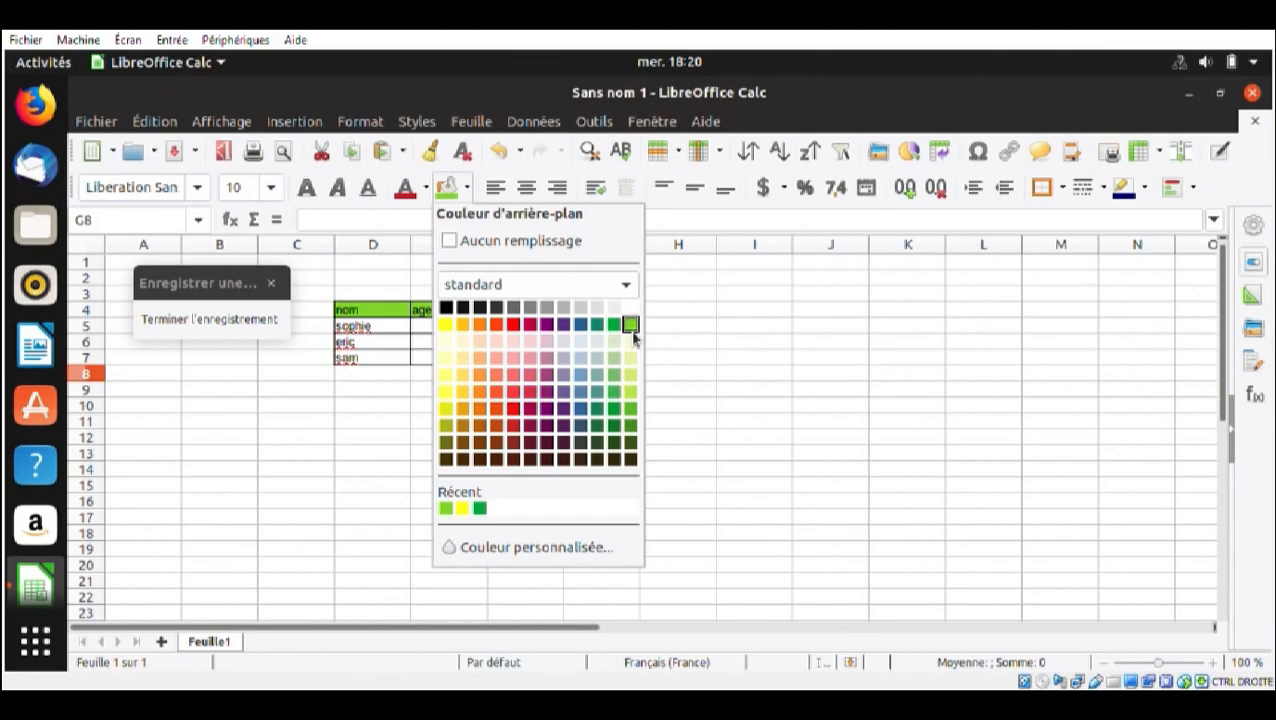
{"action": "left_click", "coordinate": [631, 330]}
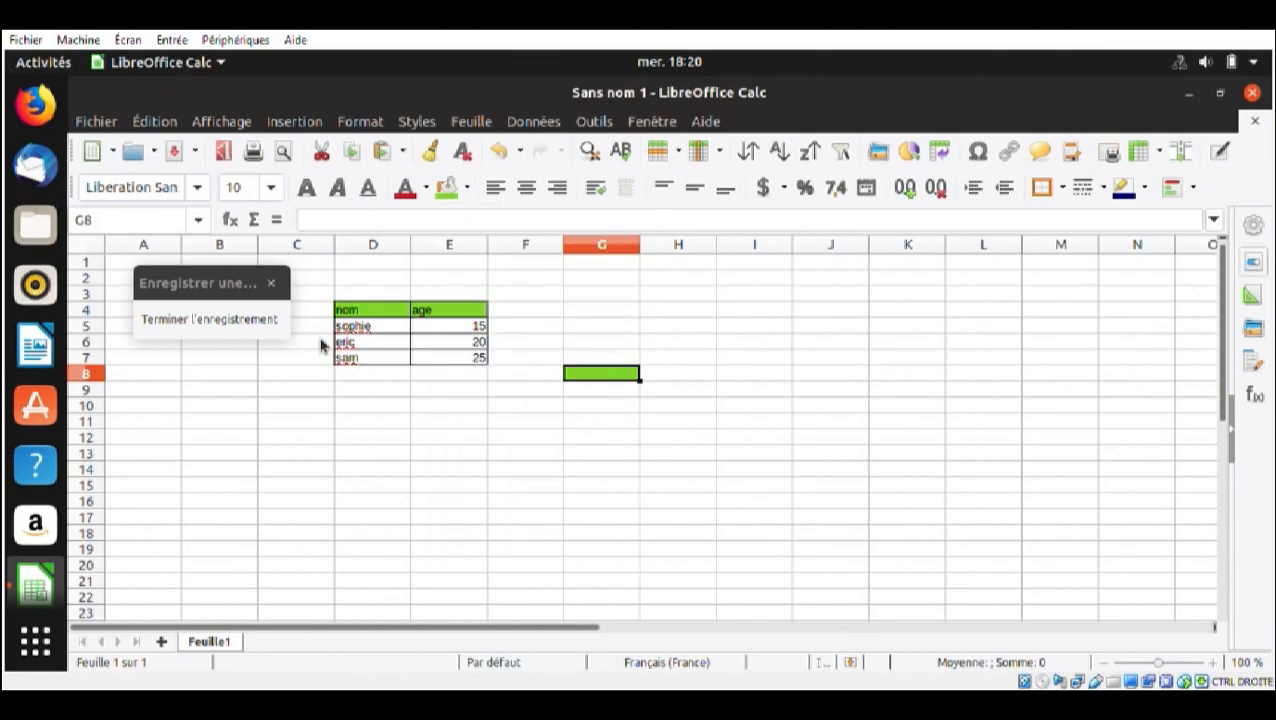
Stop the recording and save the macro as couleur_vert in Module1 of the Standard library under Mes macros
{"action": "left_click", "coordinate": [257, 322]}
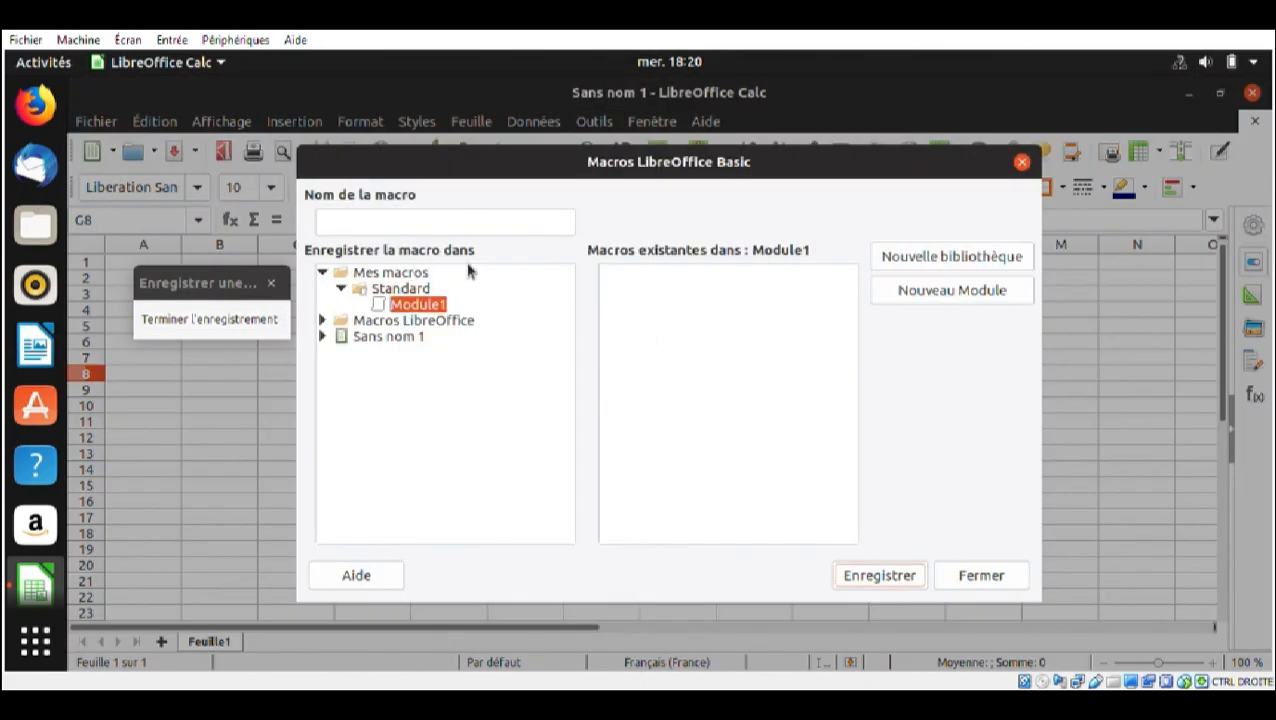
{"action": "left_click", "coordinate": [399, 225]}
{"action": "type", "text": "c"}
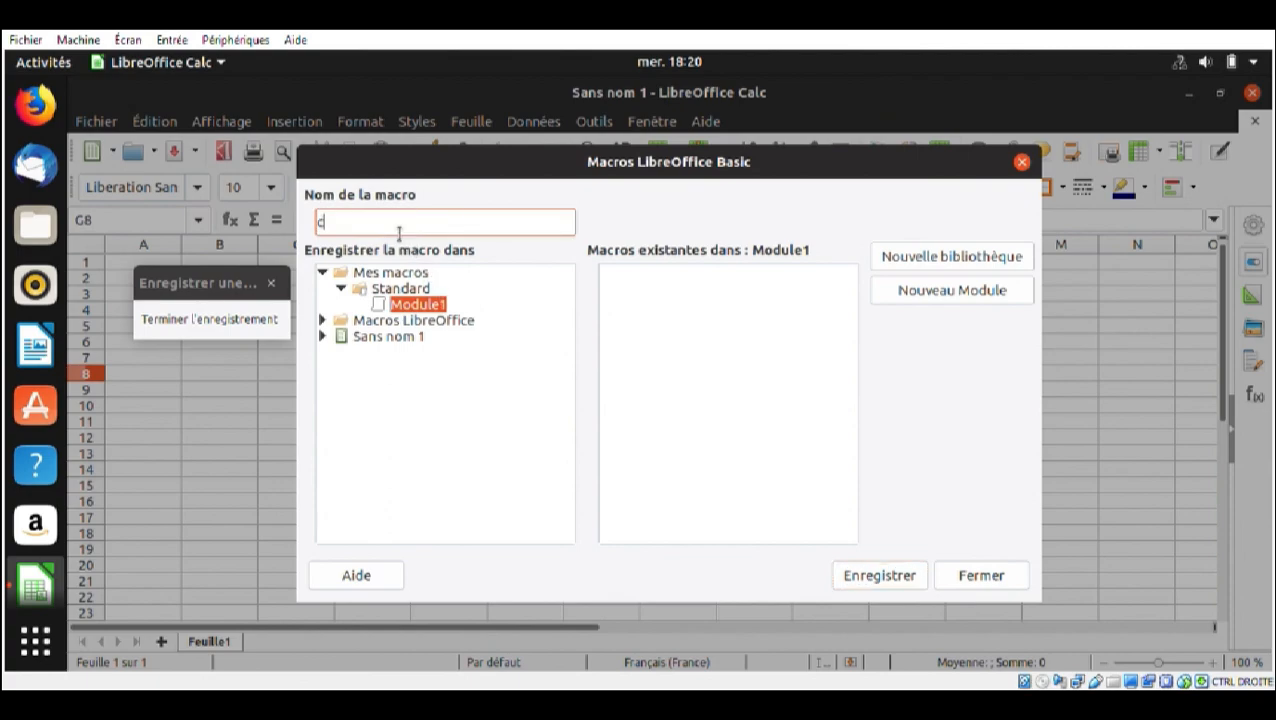
{"action": "type", "text": "ouleur_vert"}
{"action": "left_click", "coordinate": [888, 580]}
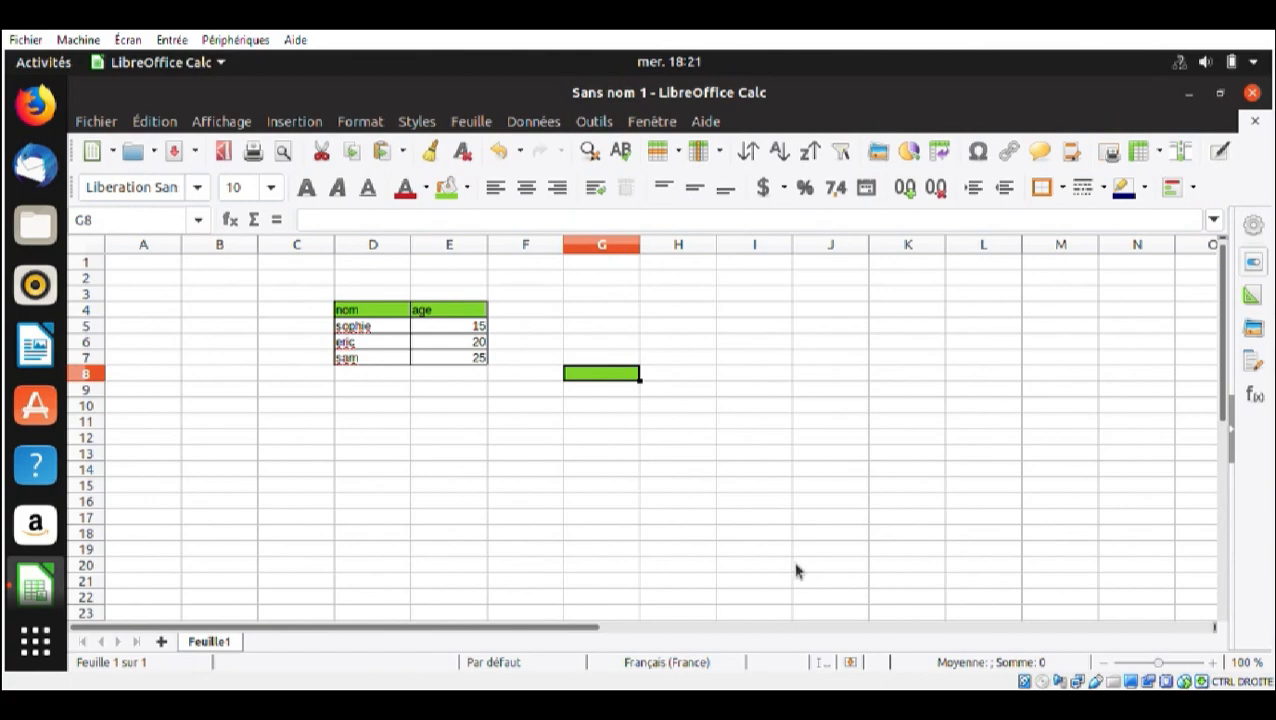
Examine the recorded Basic code of the couleur_vert macro down to its last line, and close the code editor
{"action": "left_click", "coordinate": [605, 121]}
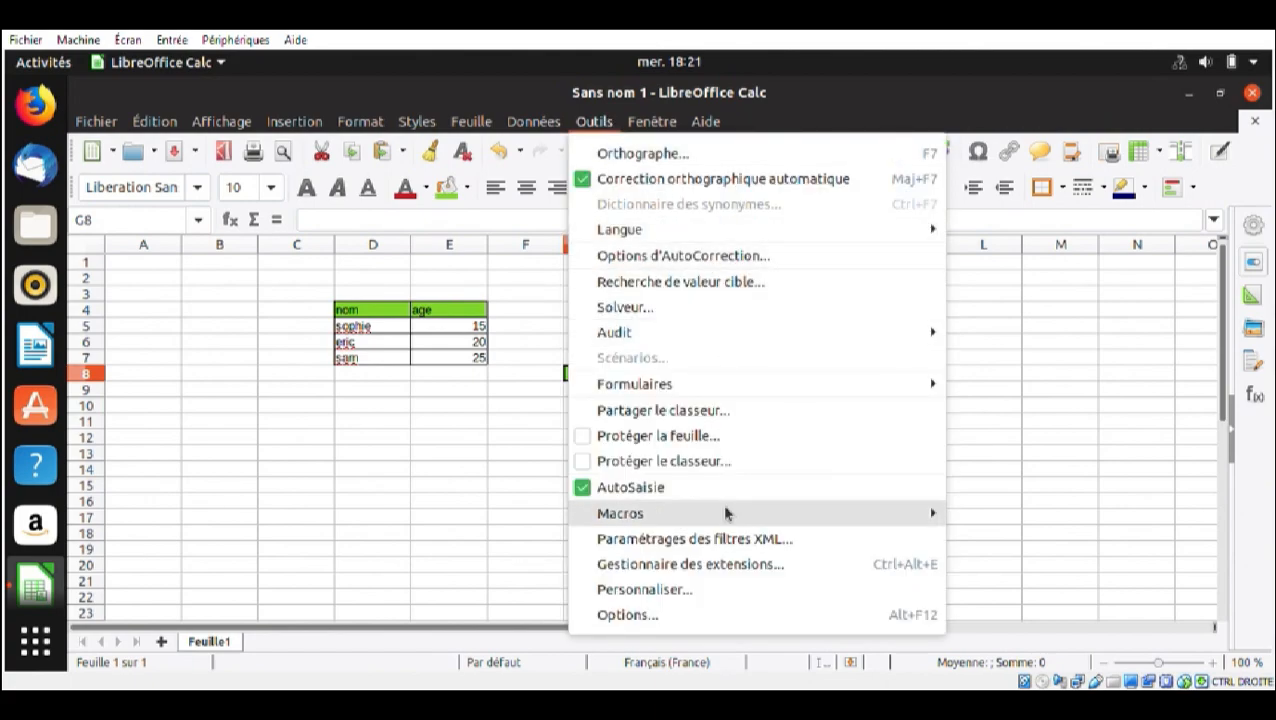
{"action": "mouse_move", "coordinate": [727, 516]}
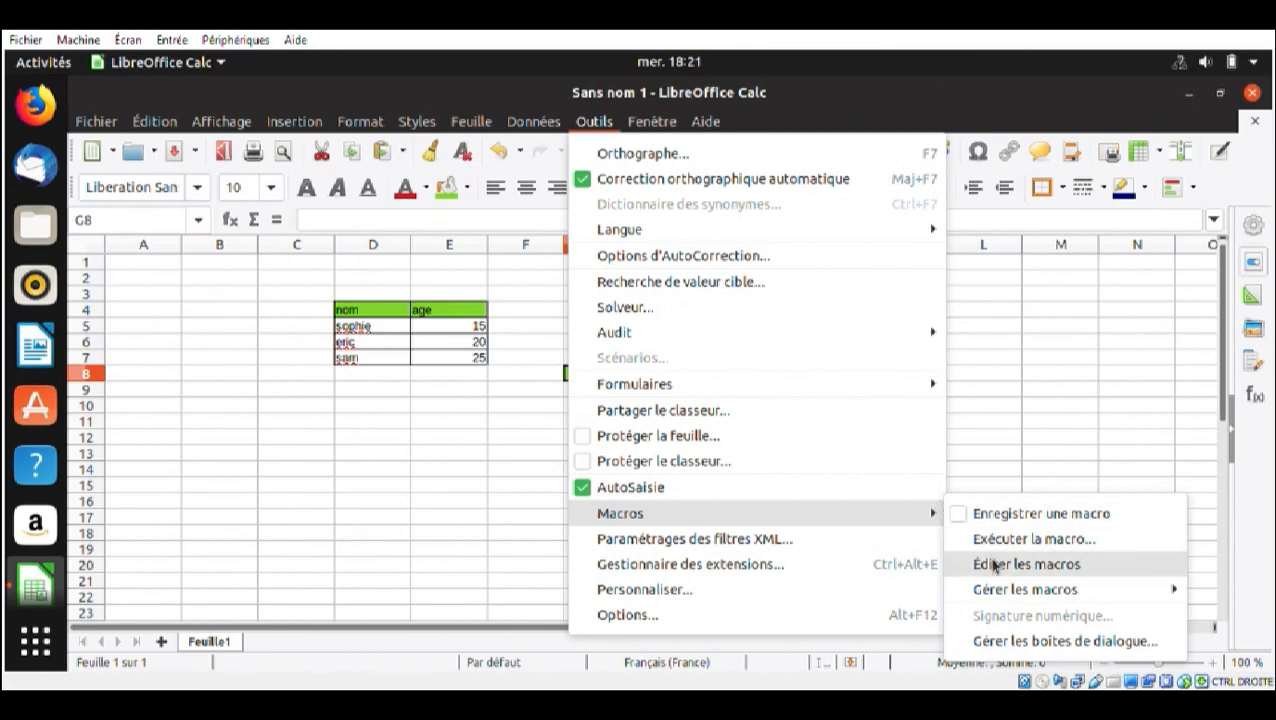
{"action": "mouse_move", "coordinate": [970, 590]}
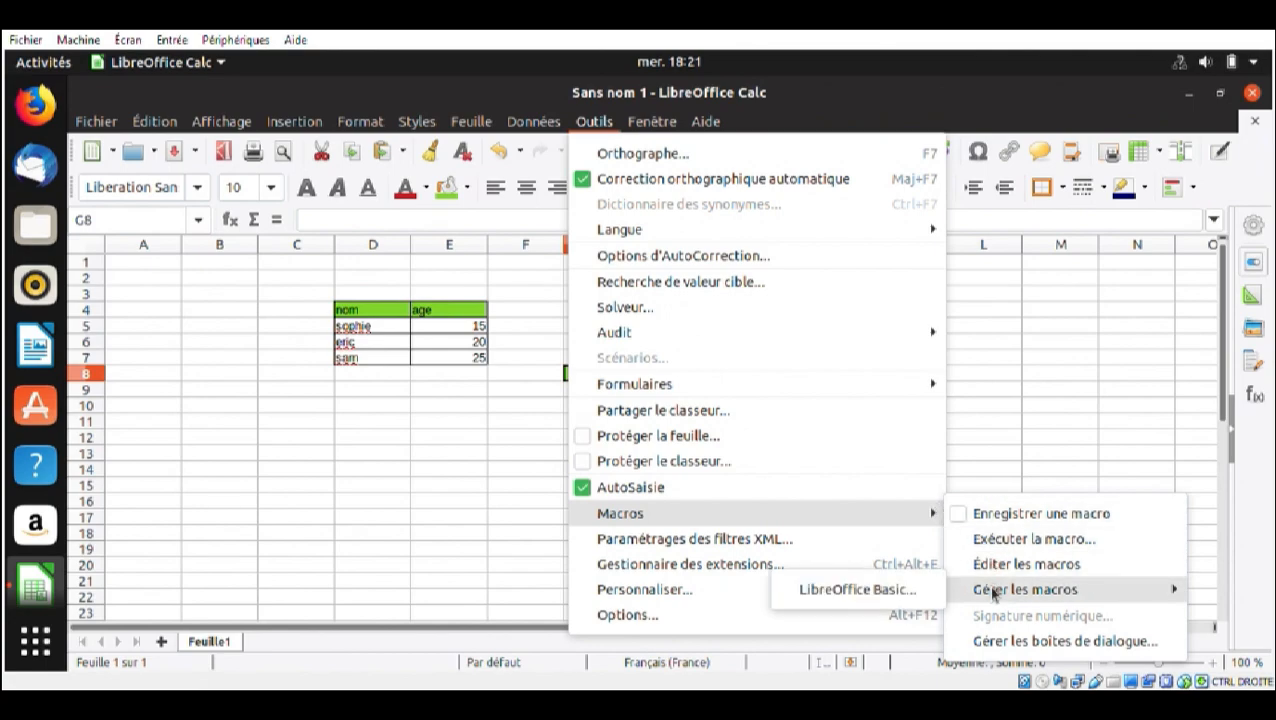
{"action": "left_click", "coordinate": [912, 590]}
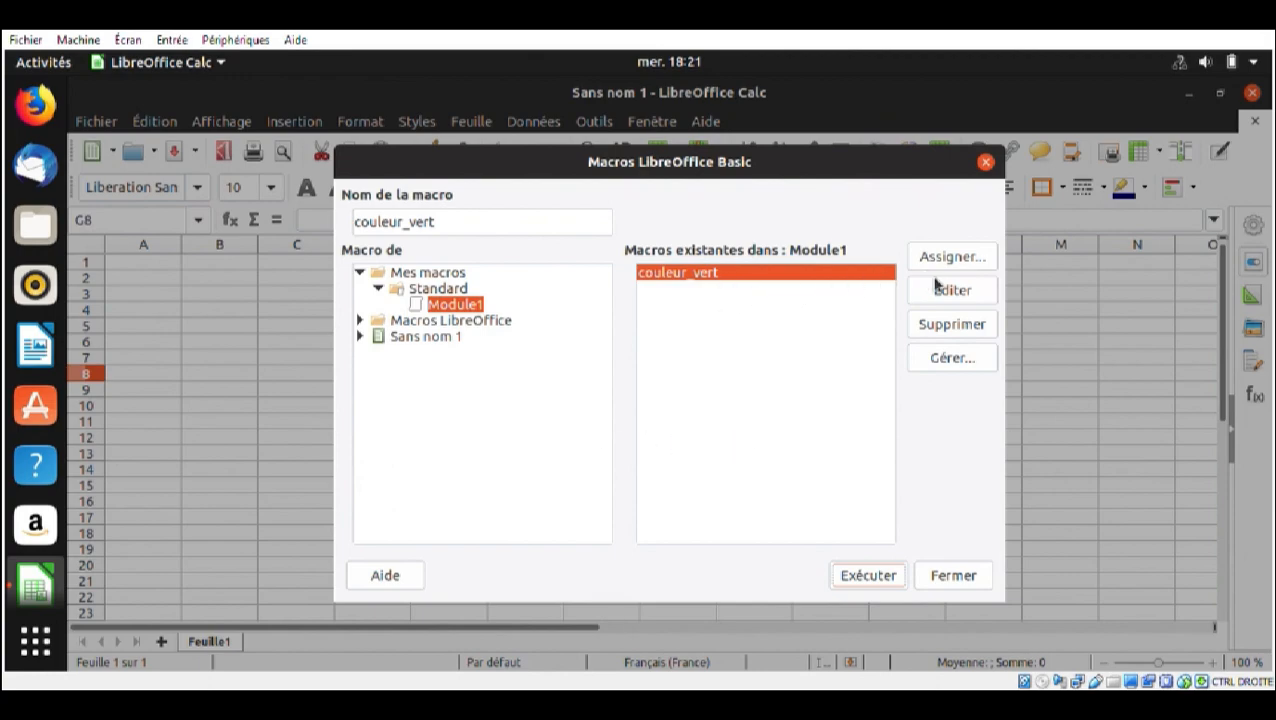
{"action": "left_click", "coordinate": [953, 302]}
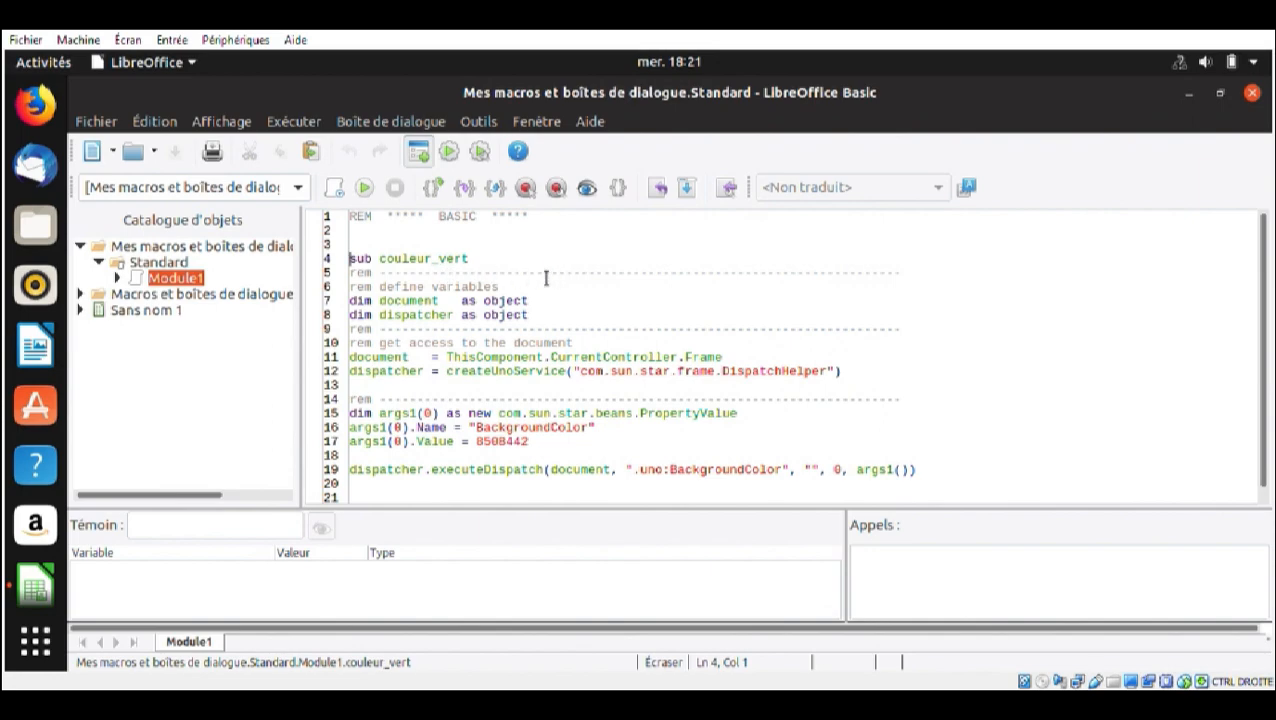
{"action": "scroll", "coordinate": [474, 376], "scroll_direction": "down", "scroll_amount": 1}
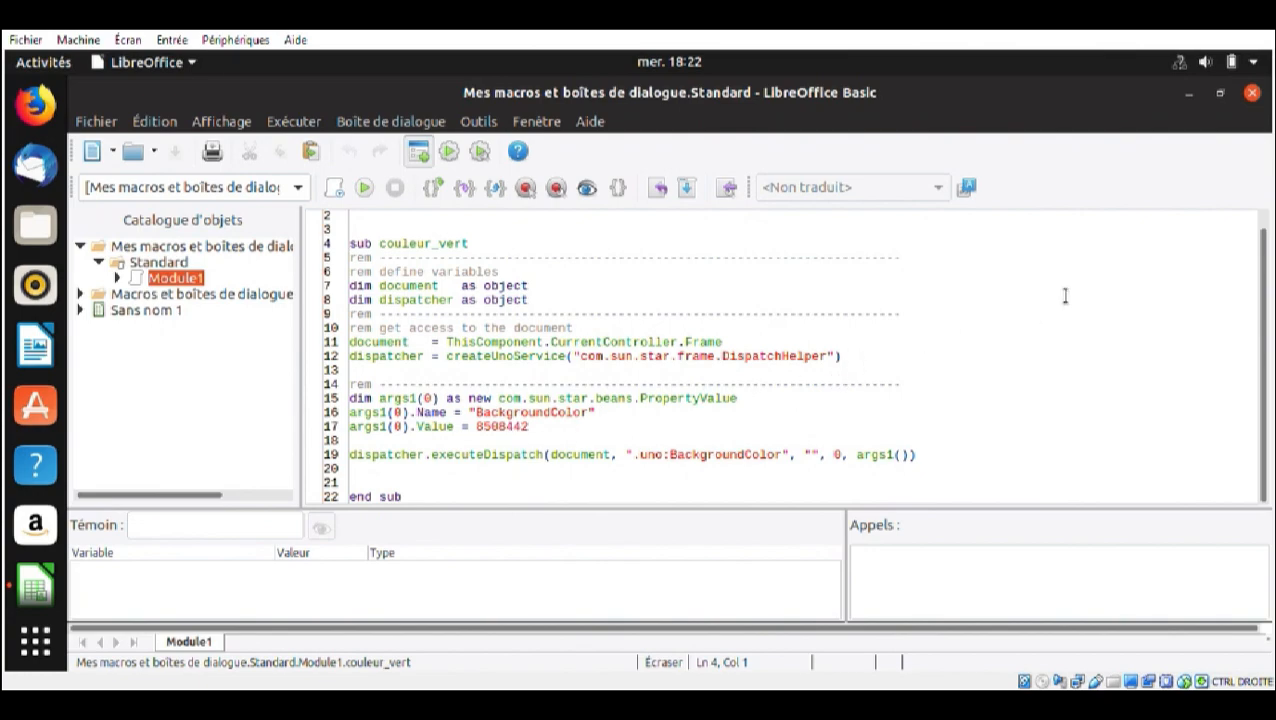
{"action": "left_click", "coordinate": [1254, 95]}
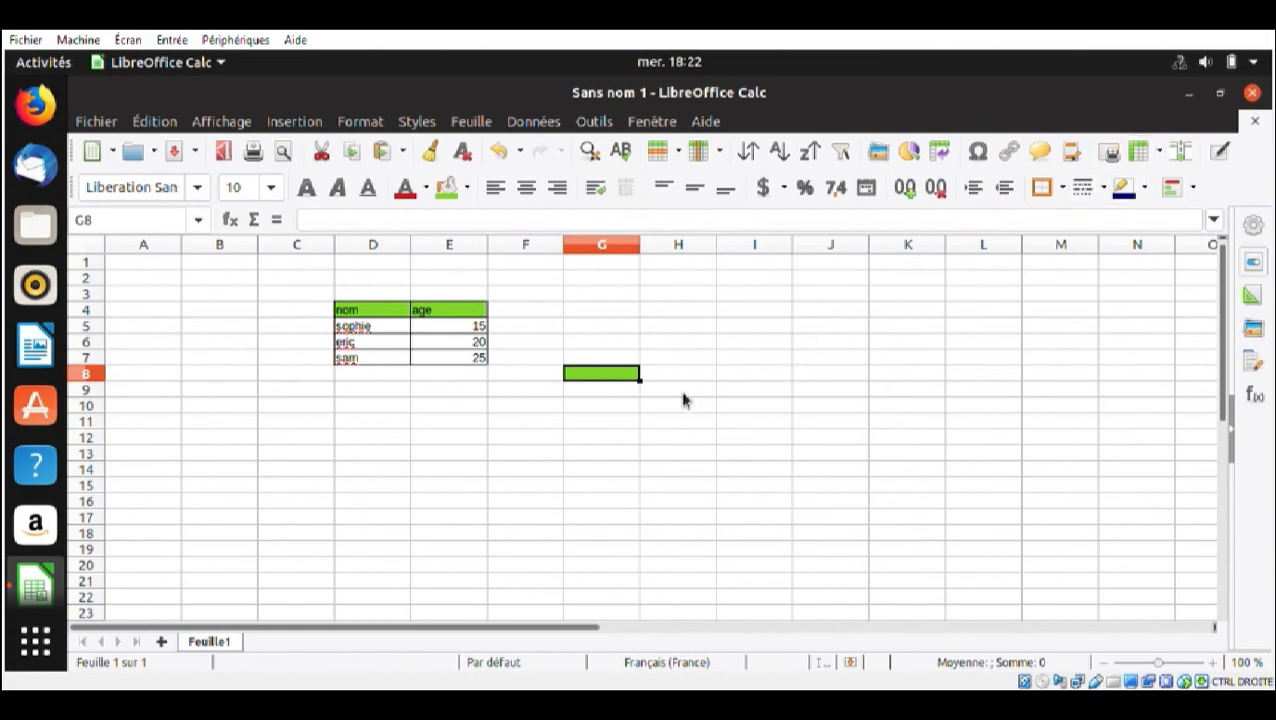
Remove the background fill from the header cells D4 and E4
{"action": "left_click", "coordinate": [404, 309]}
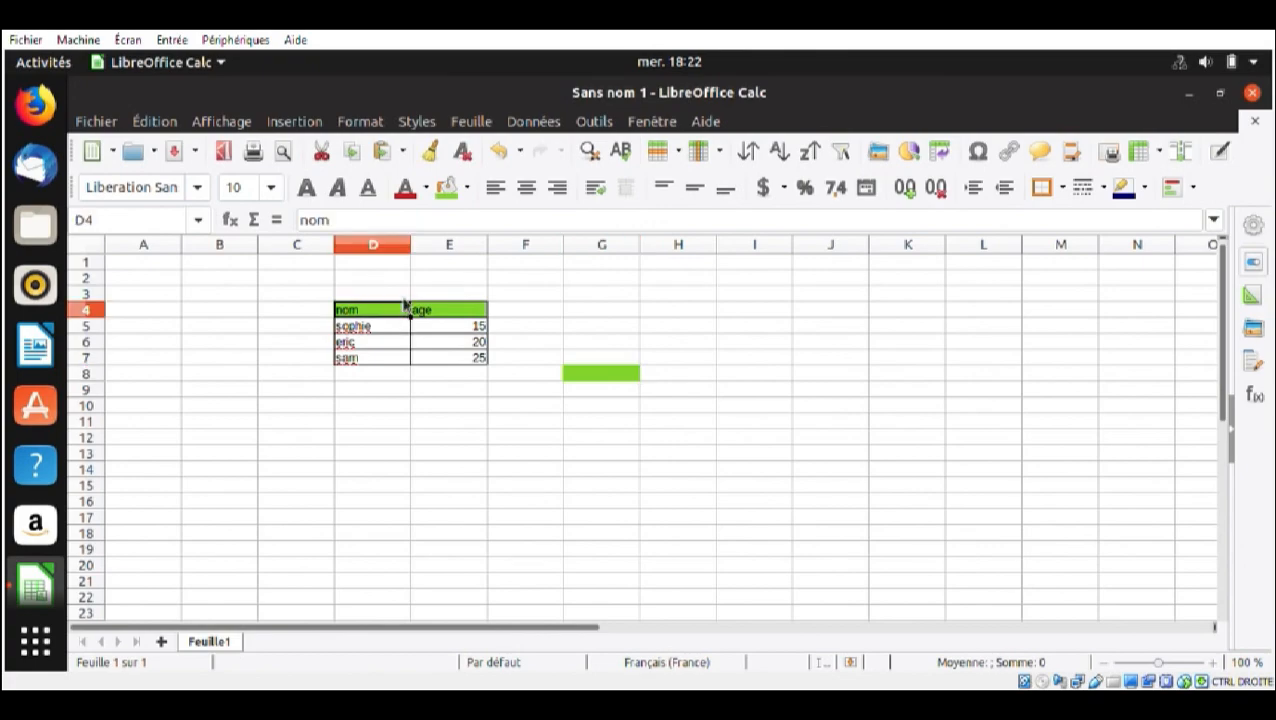
{"action": "left_click", "coordinate": [467, 187]}
{"action": "left_click", "coordinate": [455, 244]}
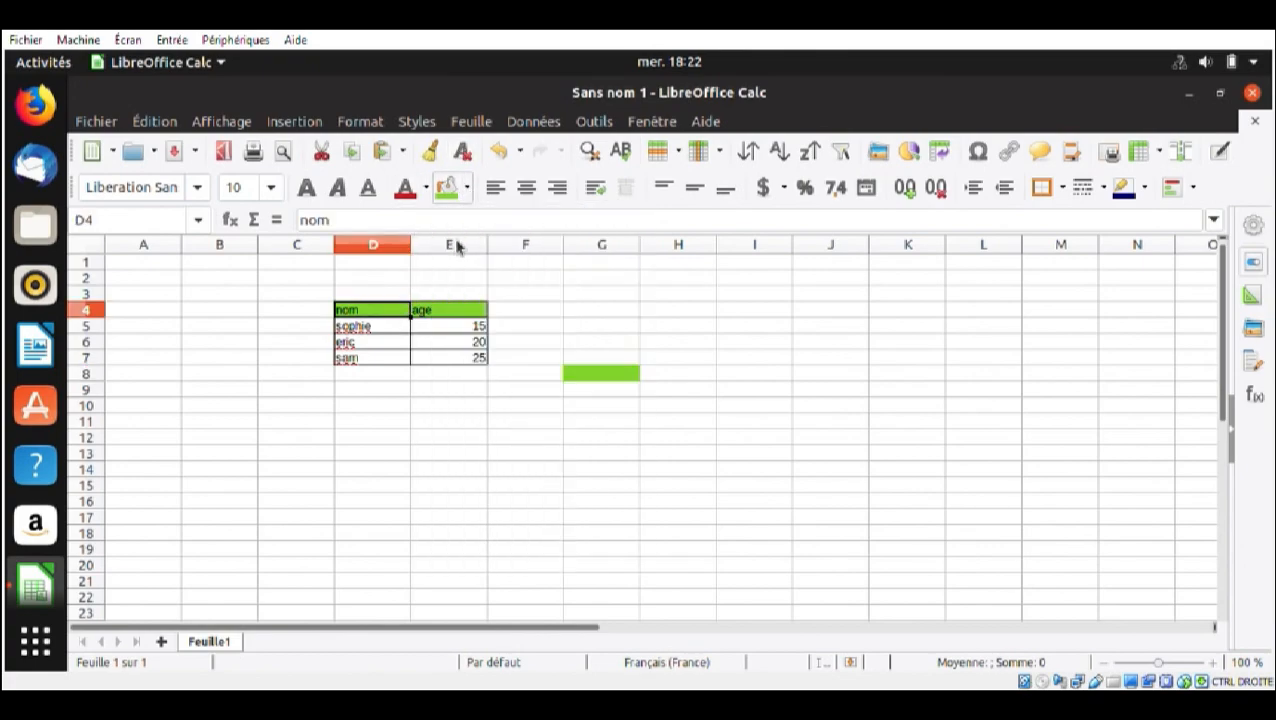
{"action": "left_click", "coordinate": [463, 312]}
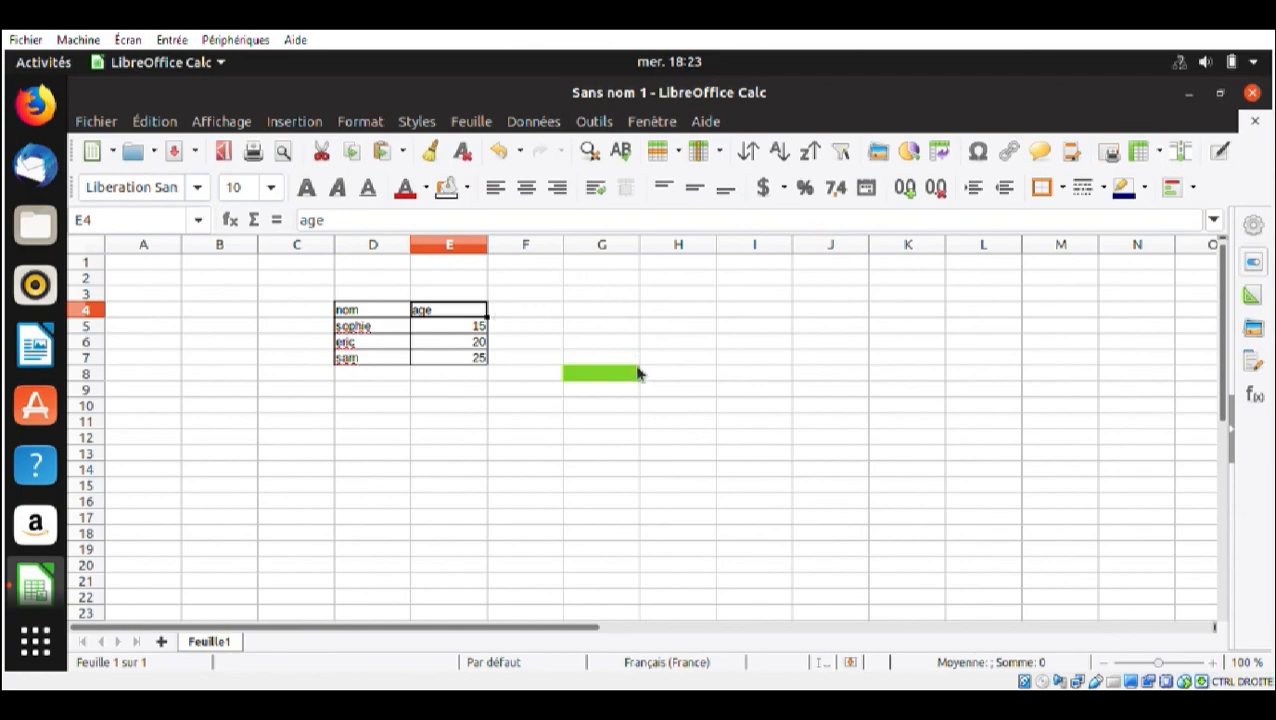
Run the couleur_vert macro from Module1 of the Standard library under Mes macros on header cell E4
{"action": "left_click", "coordinate": [595, 121]}
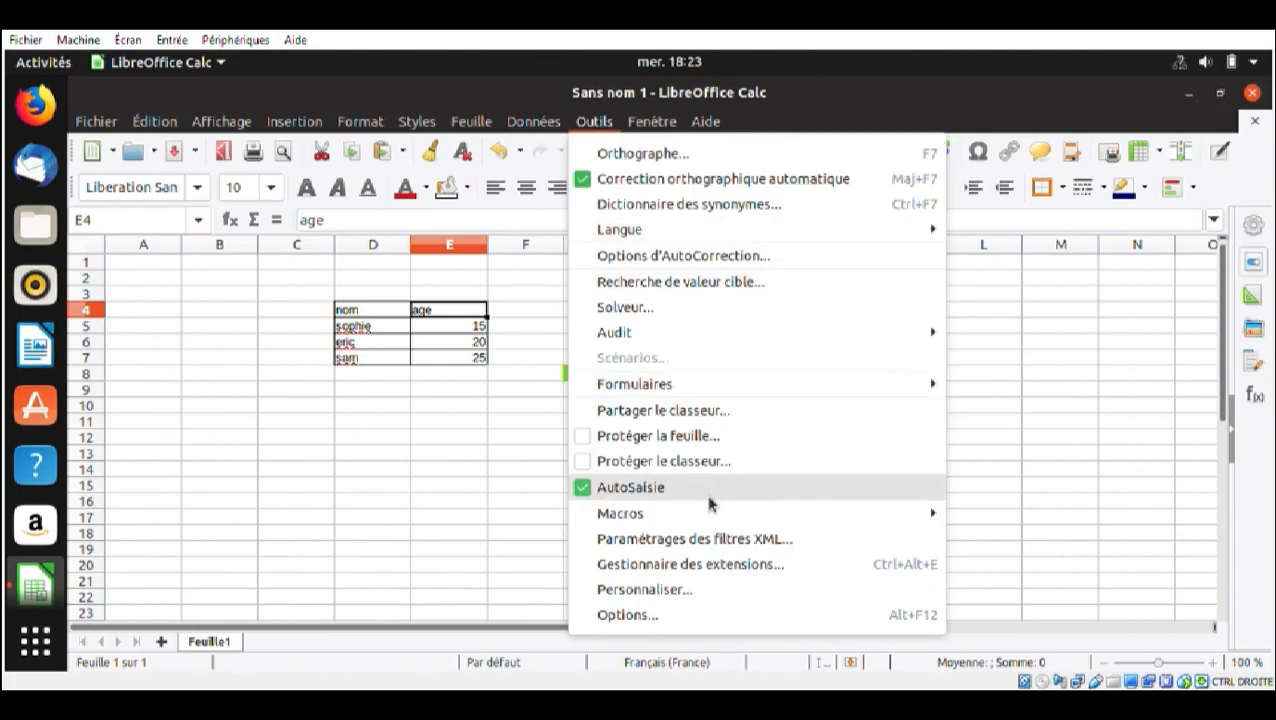
{"action": "mouse_move", "coordinate": [710, 519]}
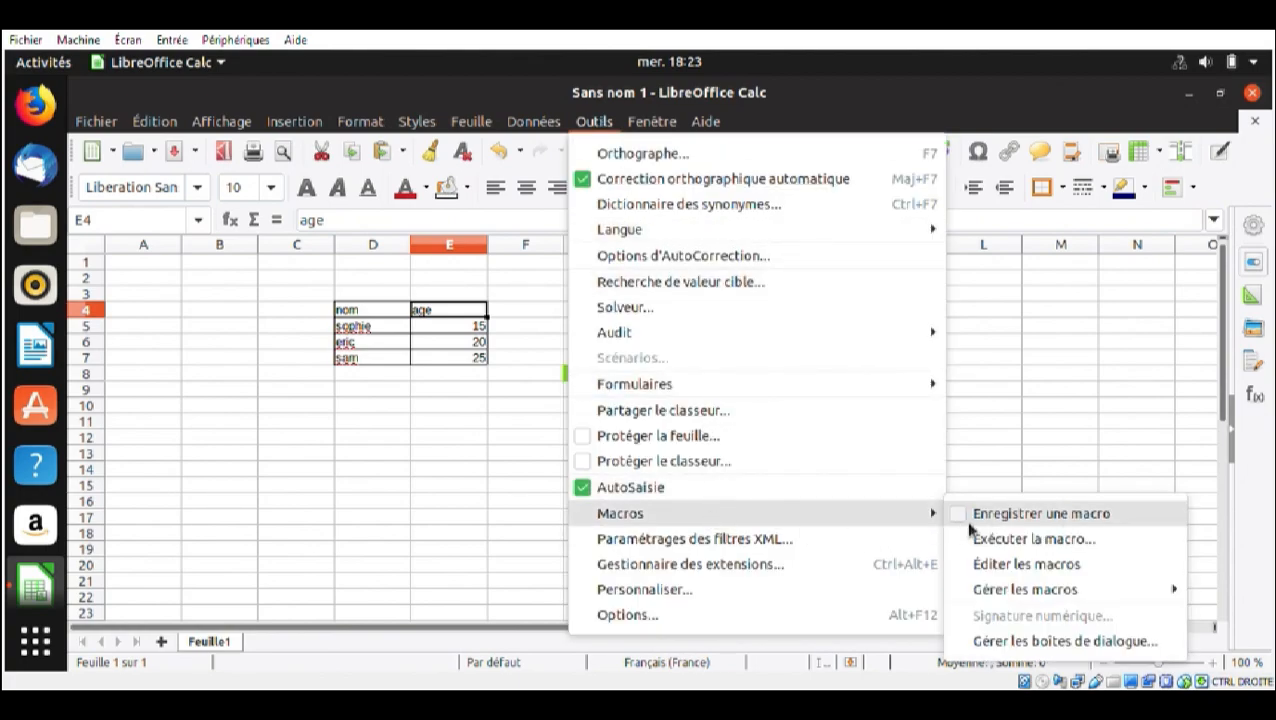
{"action": "left_click", "coordinate": [1016, 550]}
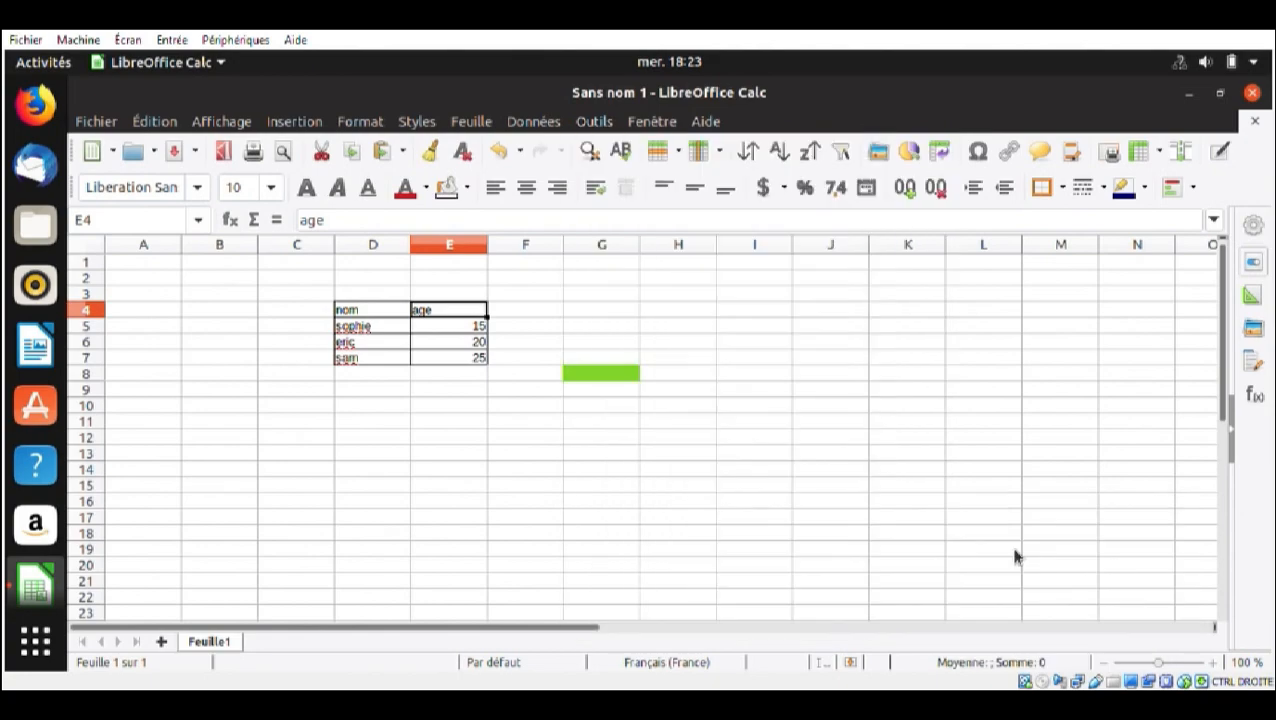
{"action": "left_click", "coordinate": [622, 416]}
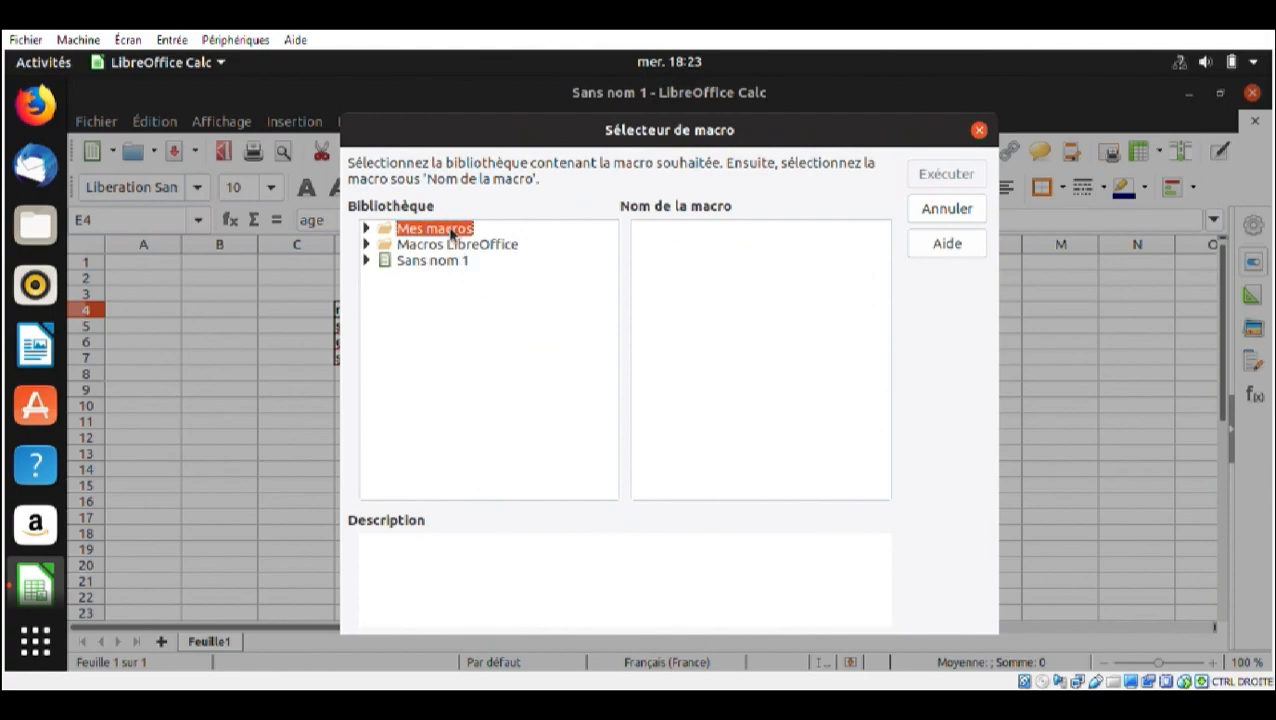
{"action": "double_click", "coordinate": [450, 230]}
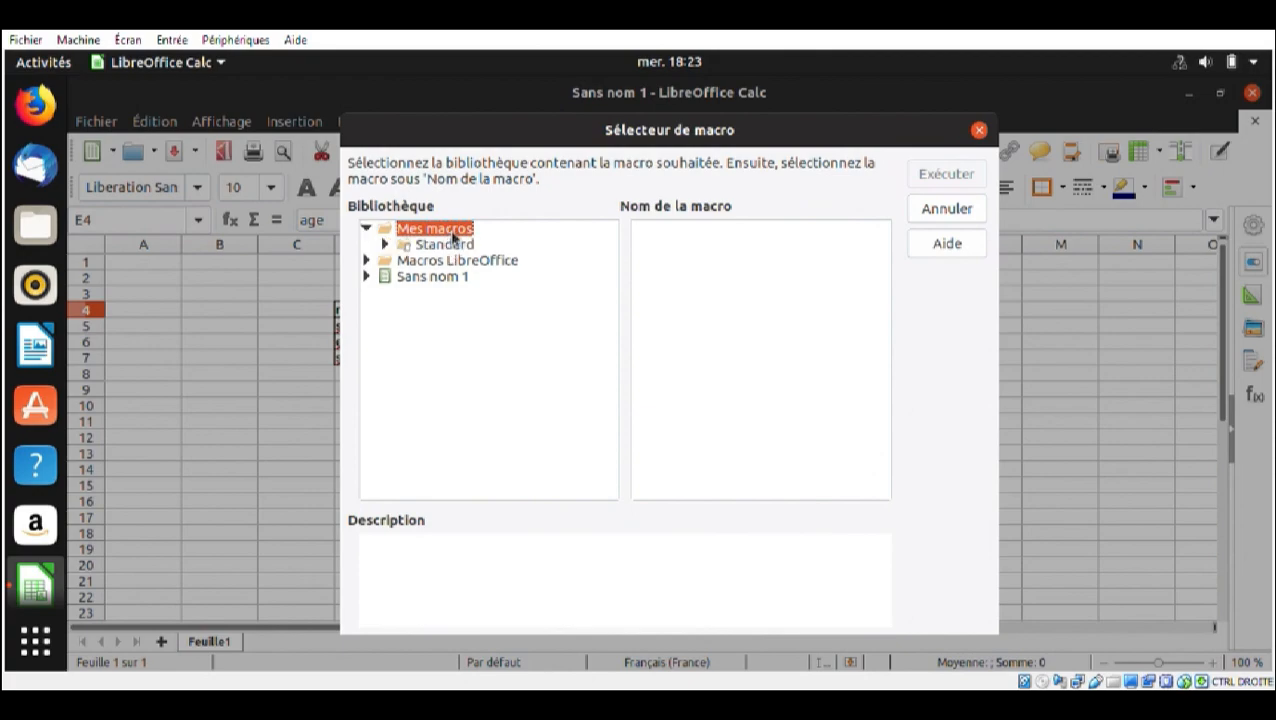
{"action": "double_click", "coordinate": [456, 246]}
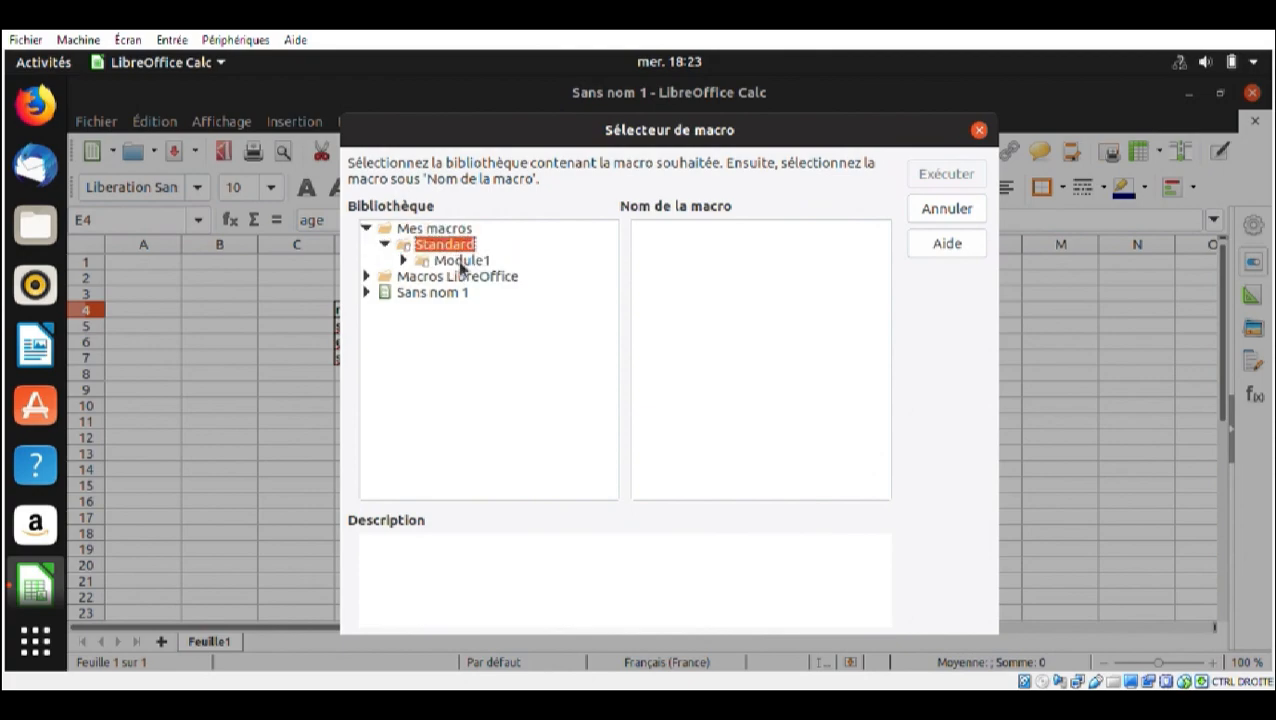
{"action": "left_click", "coordinate": [461, 262]}
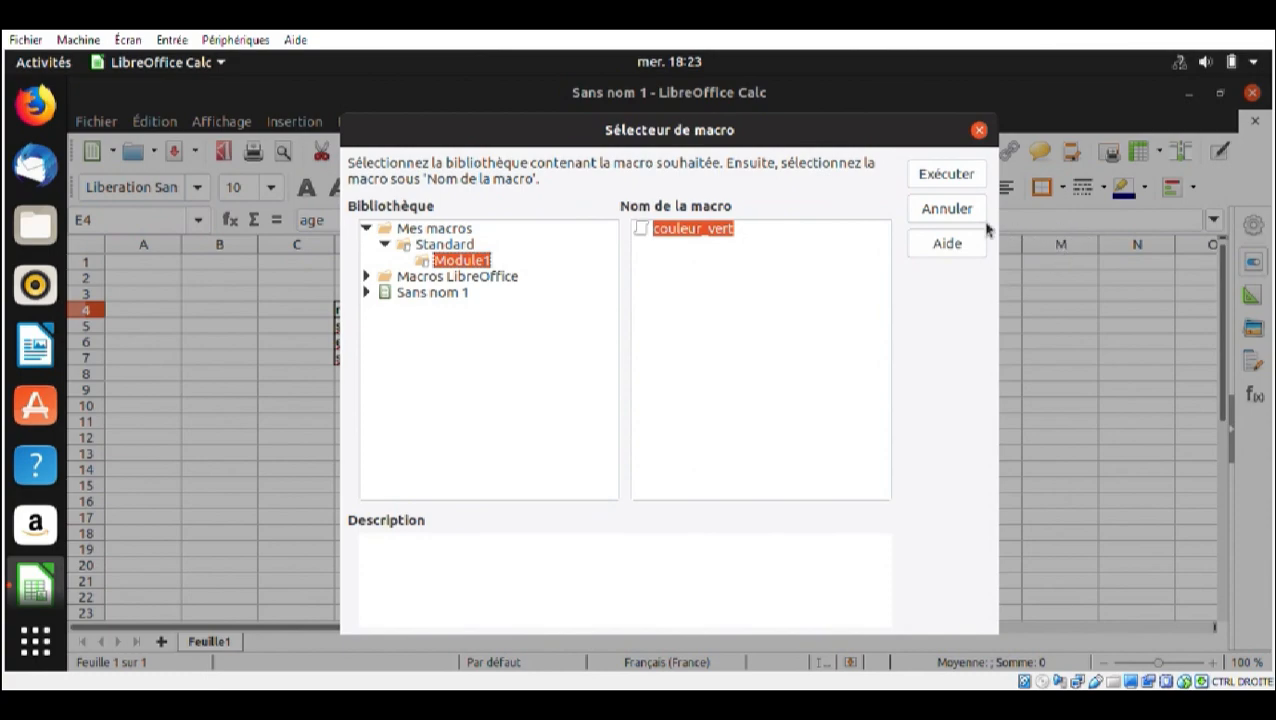
{"action": "left_click", "coordinate": [944, 177]}
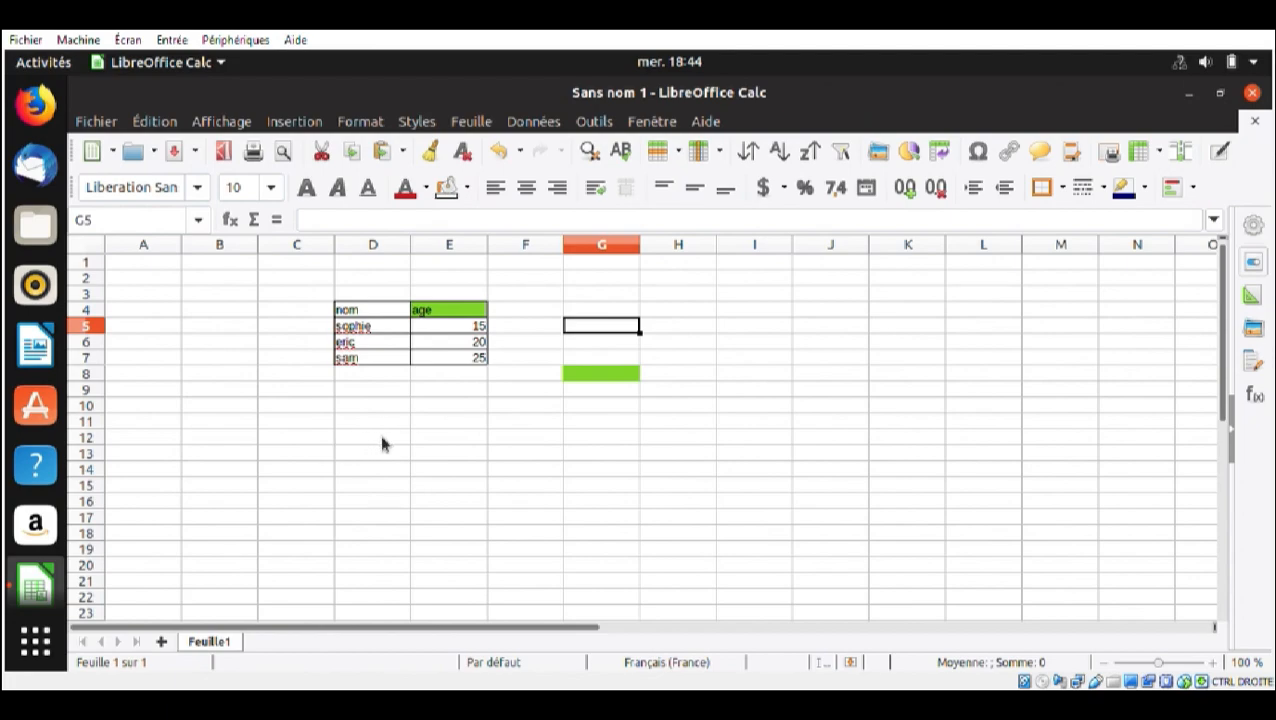
Run the couleur_vert macro from Module1 of the Standard library on header cell D4
{"action": "left_click", "coordinate": [354, 316]}
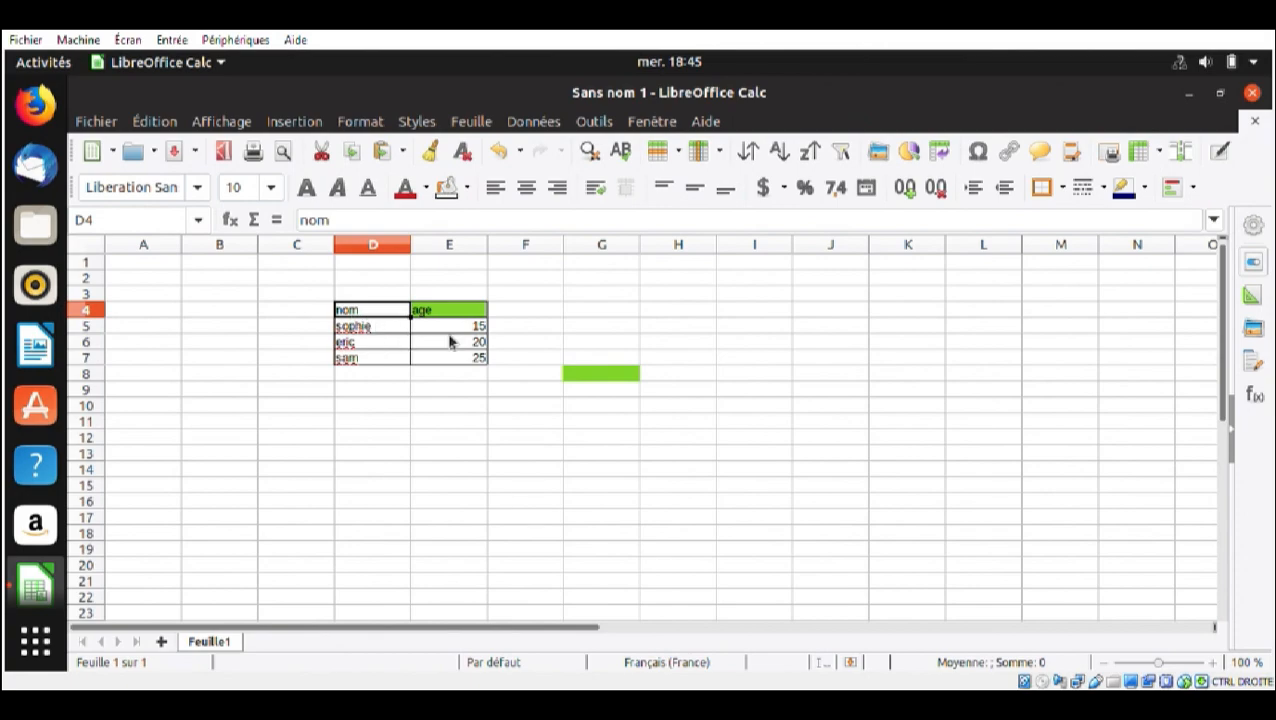
{"action": "key", "text": "alt+F11"}
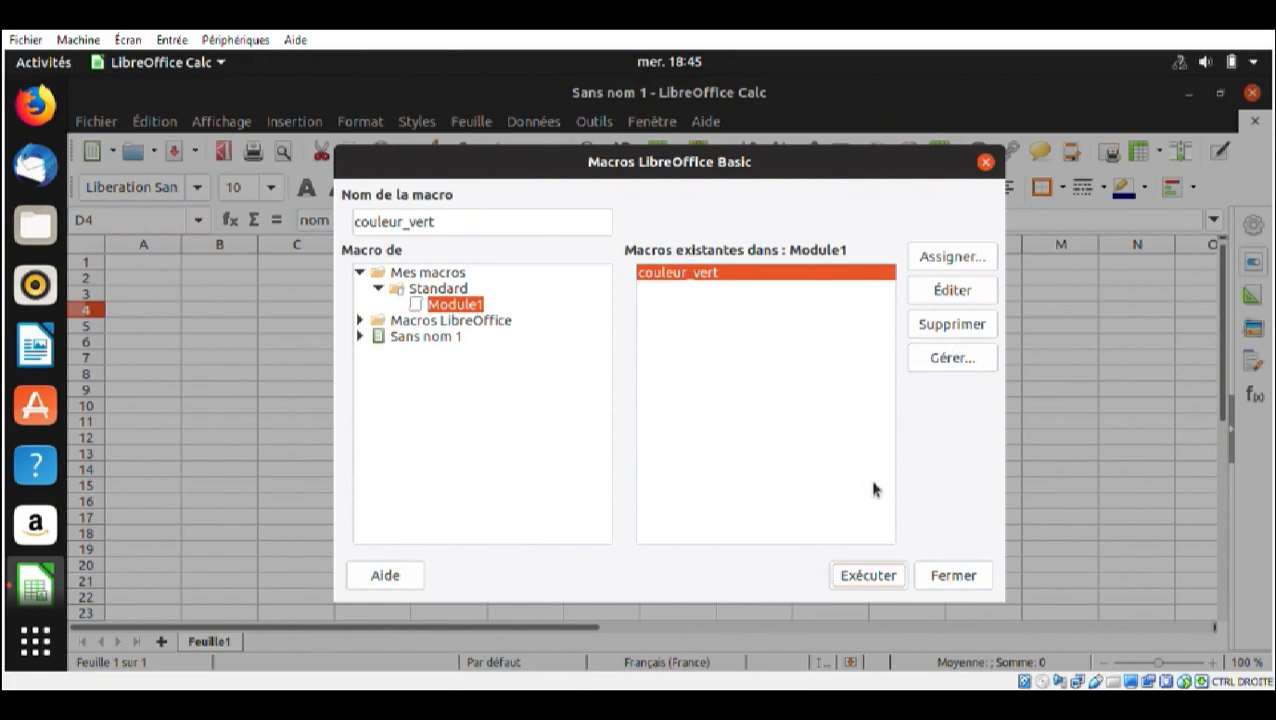
{"action": "left_click", "coordinate": [868, 576]}
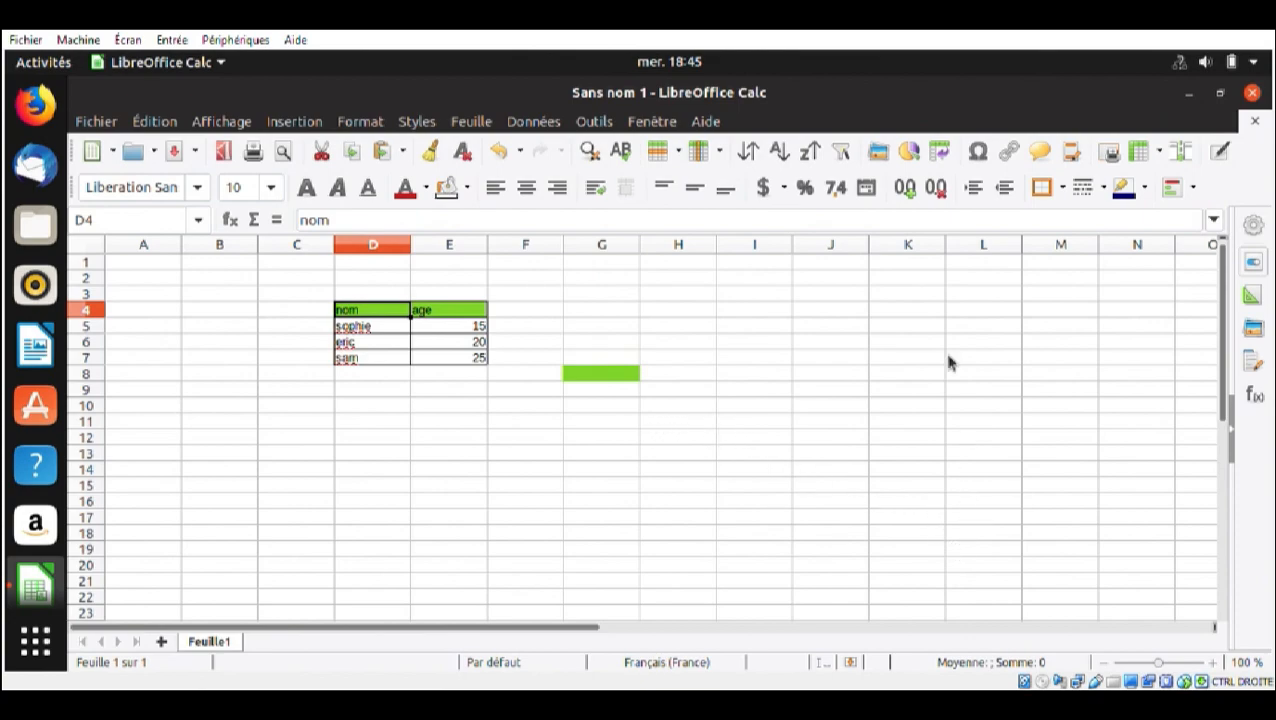
Run the couleur_vert macro on the empty cell range K6:L11
{"action": "left_click_drag", "start_coordinate": [936, 346], "coordinate": [1002, 432]}
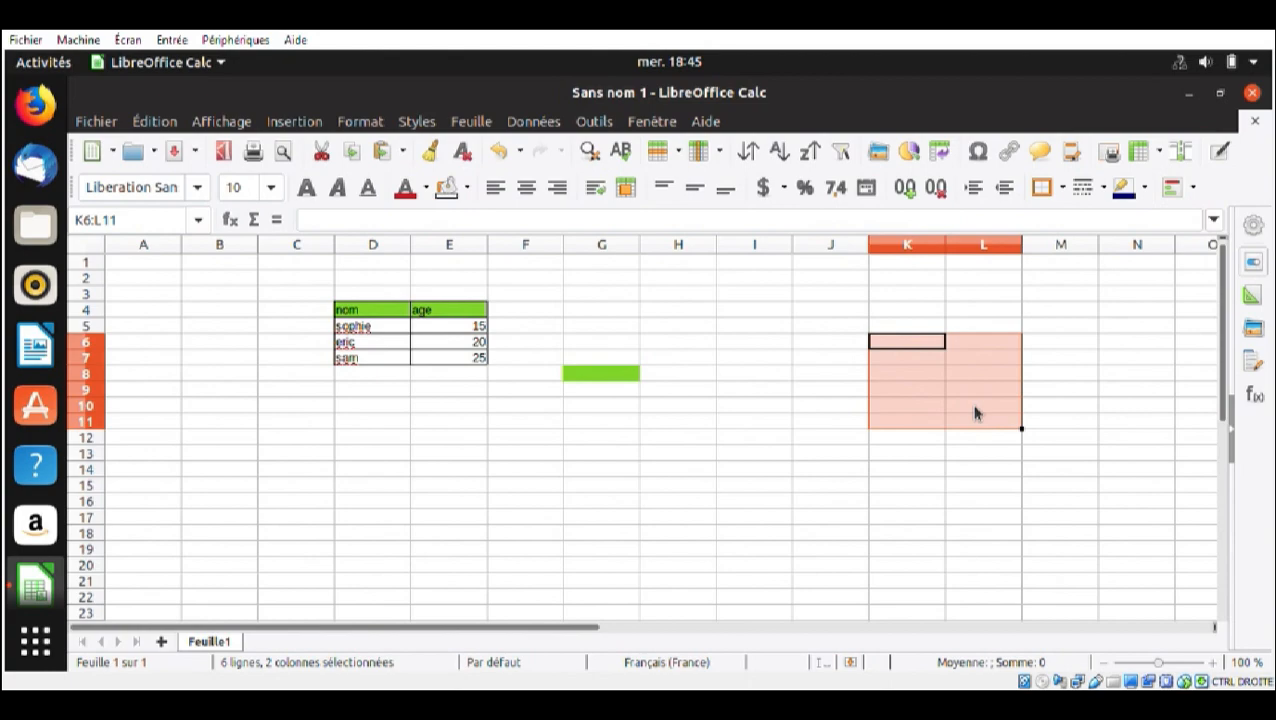
{"action": "key", "text": "alt+F11"}
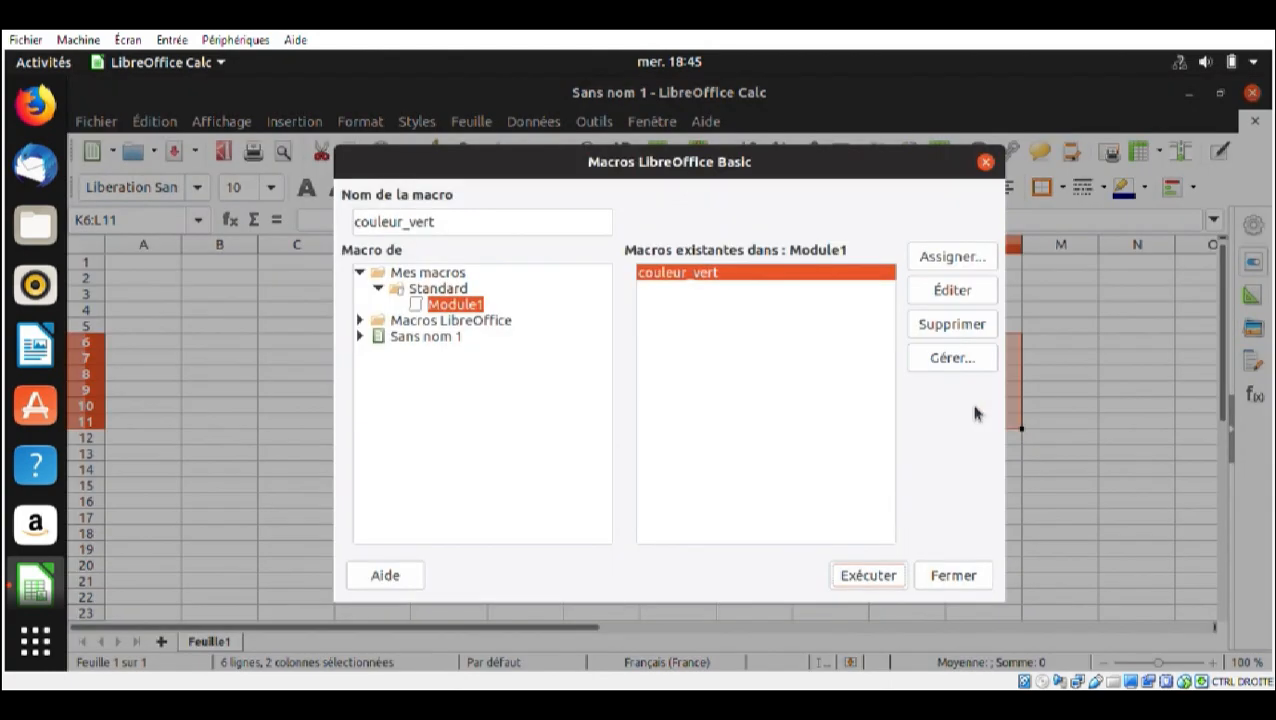
{"action": "left_click", "coordinate": [861, 590]}
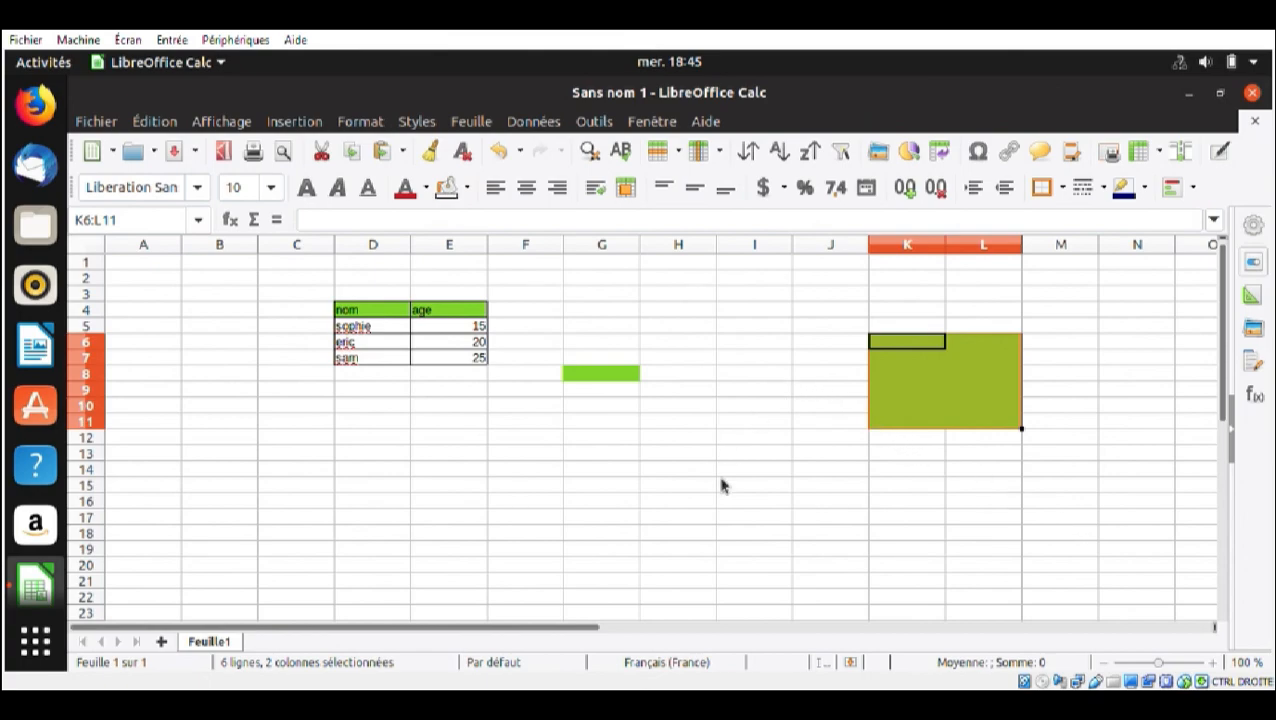
Edit the couleur_vert code to set the BackgroundColor value args1(0).Value to 000000, and close the code editor
{"action": "key", "text": "alt+F11"}
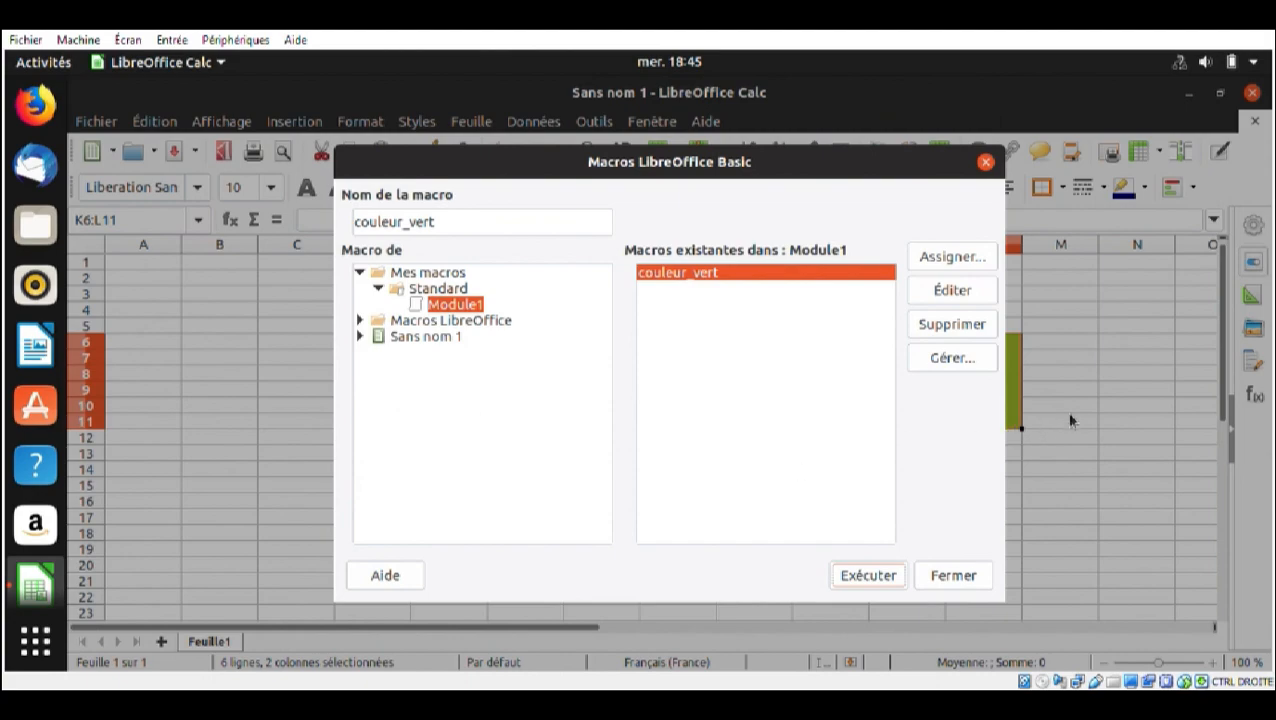
{"action": "left_click", "coordinate": [932, 300]}
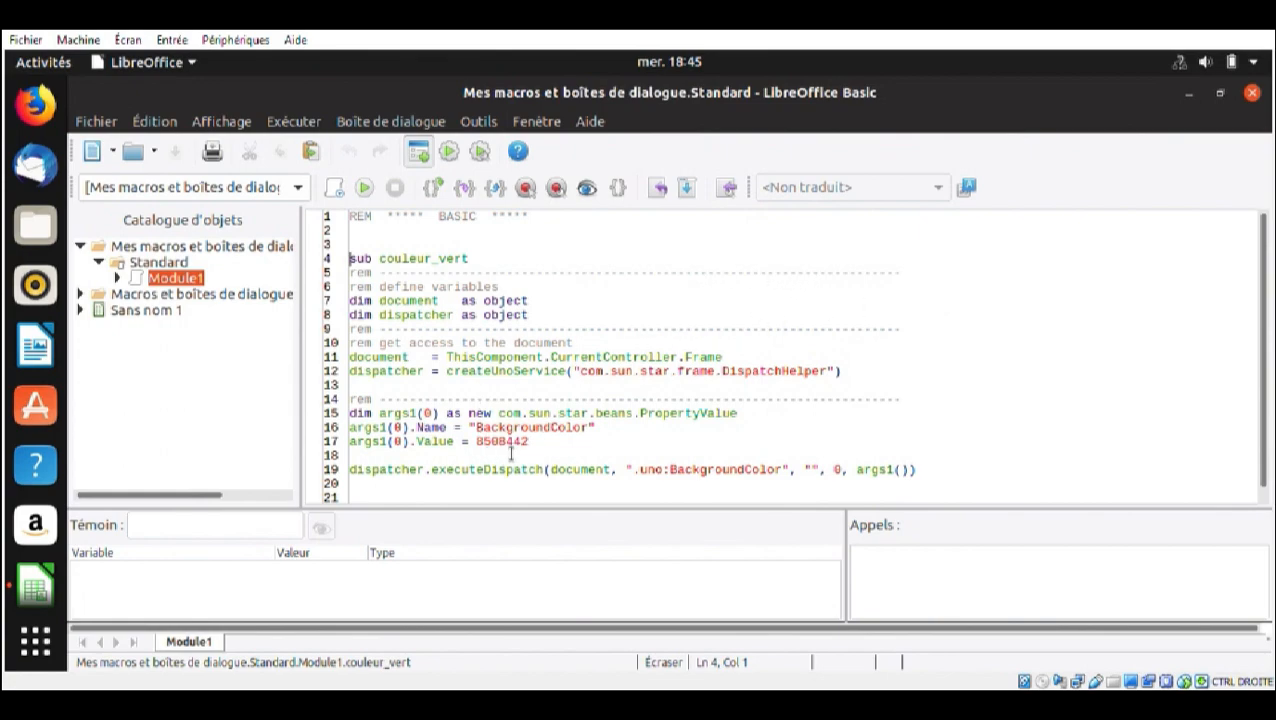
{"action": "left_click_drag", "start_coordinate": [533, 452], "coordinate": [477, 454]}
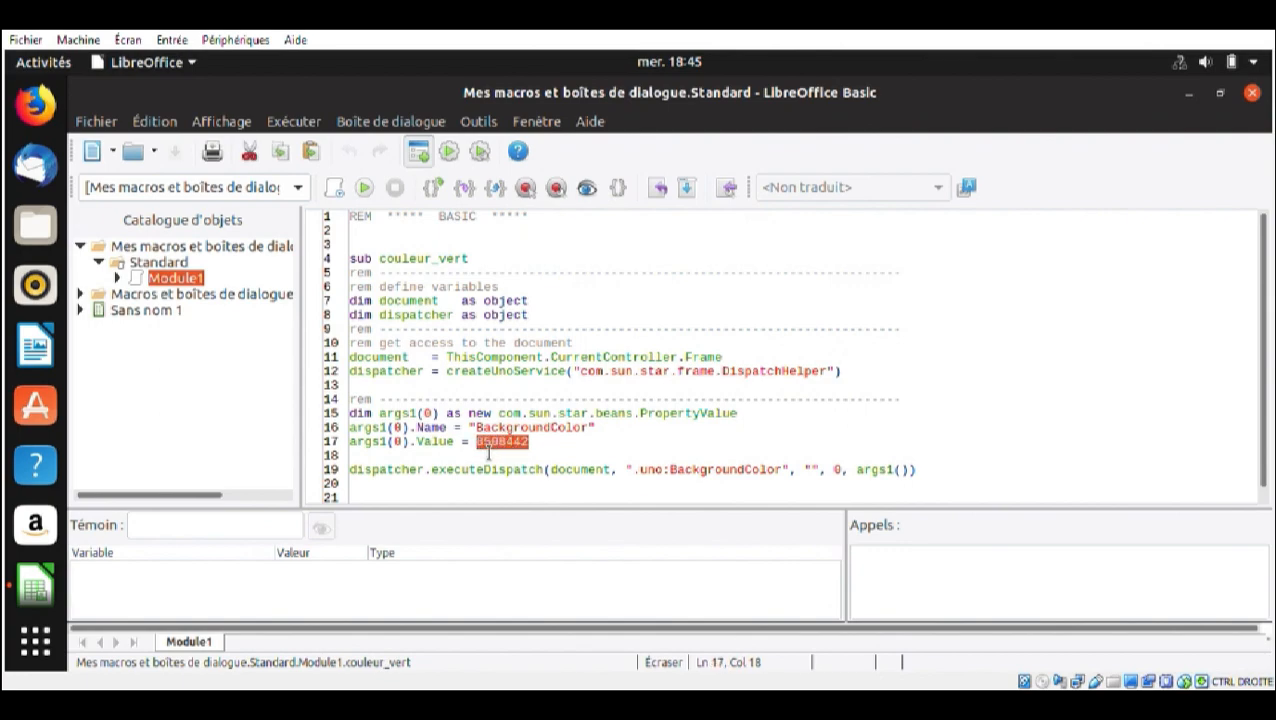
{"action": "type", "text": "000"}
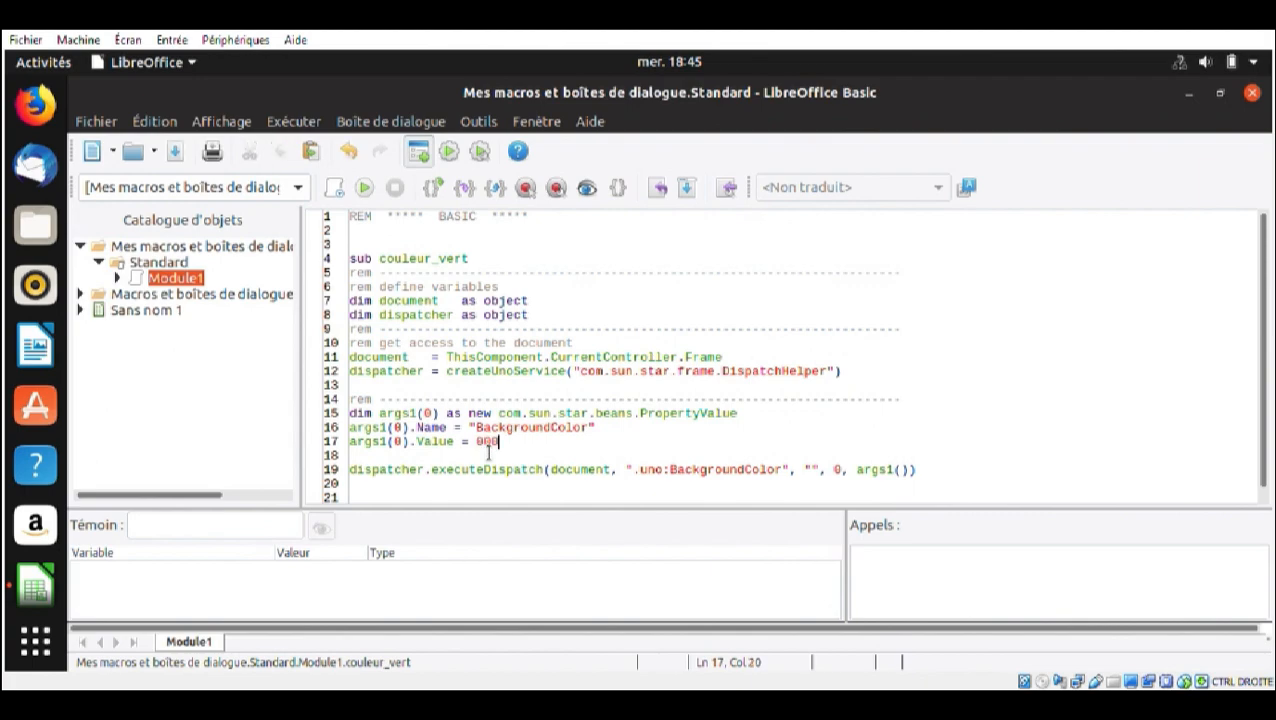
{"action": "type", "text": "000"}
{"action": "left_click", "coordinate": [1251, 94]}
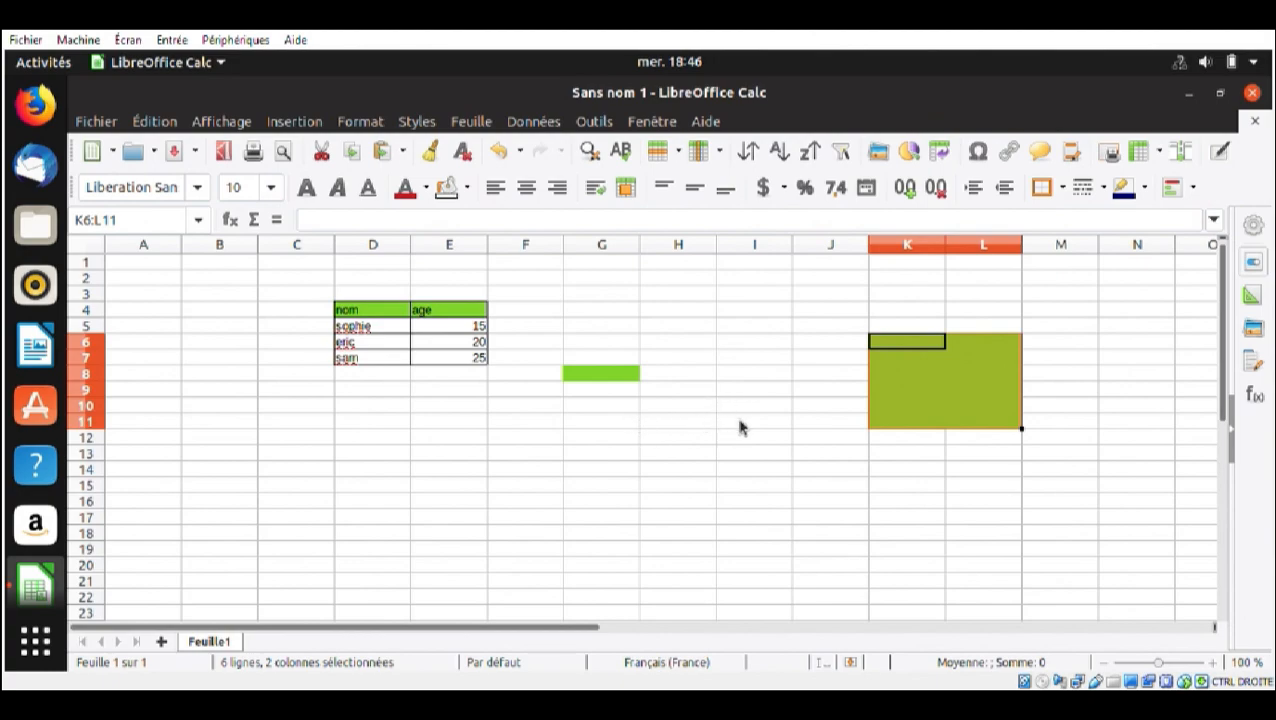
Run the edited couleur_vert macro on the empty cell G11
{"action": "left_click", "coordinate": [588, 425]}
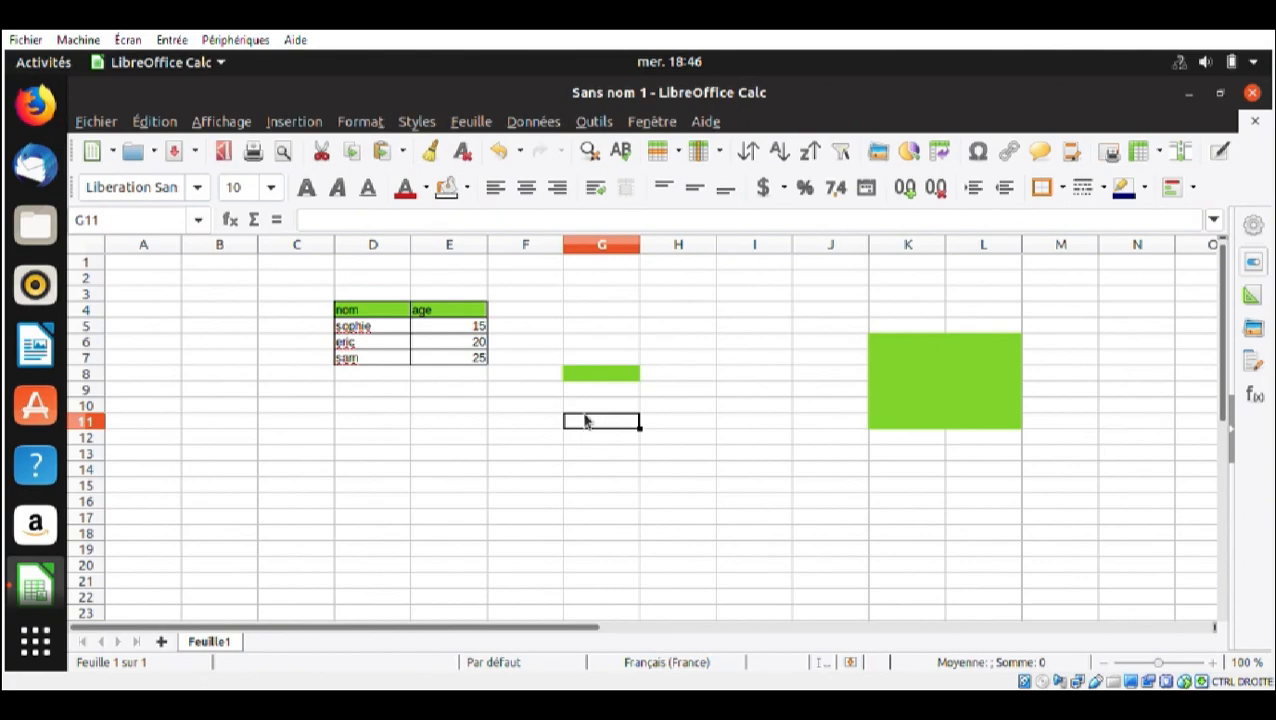
{"action": "key", "text": "alt+F11"}
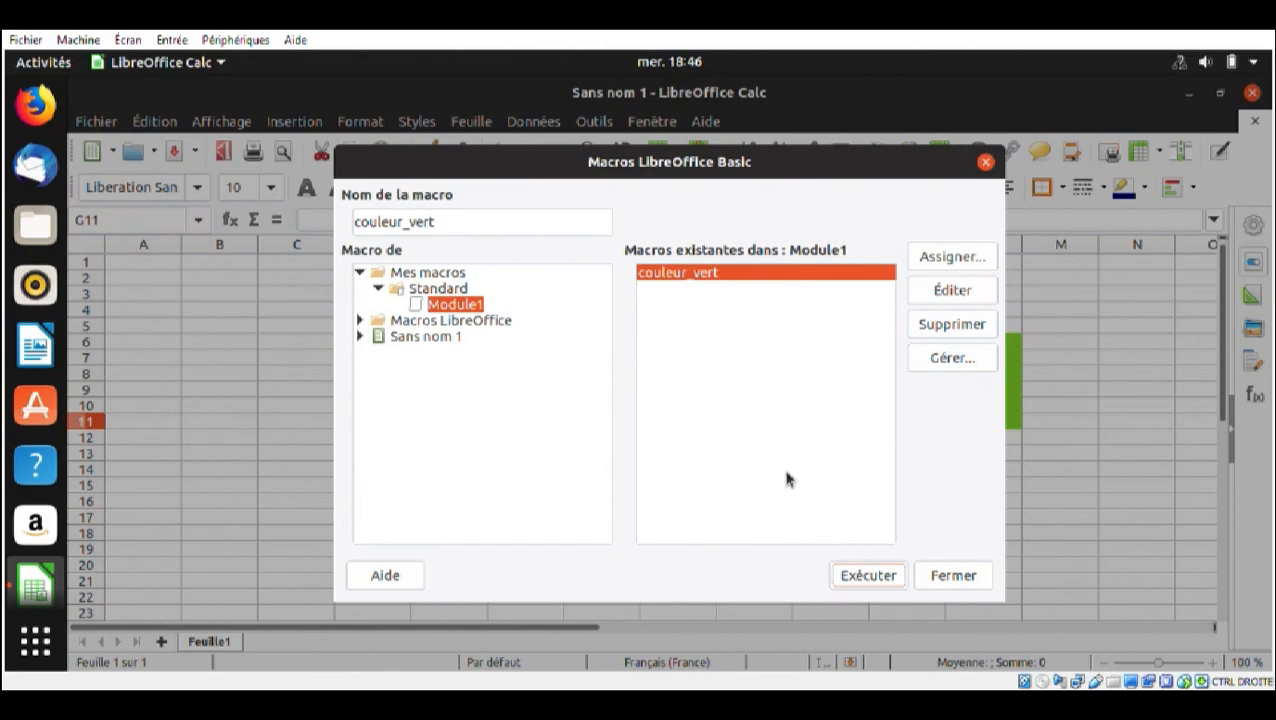
{"action": "left_click", "coordinate": [868, 577]}
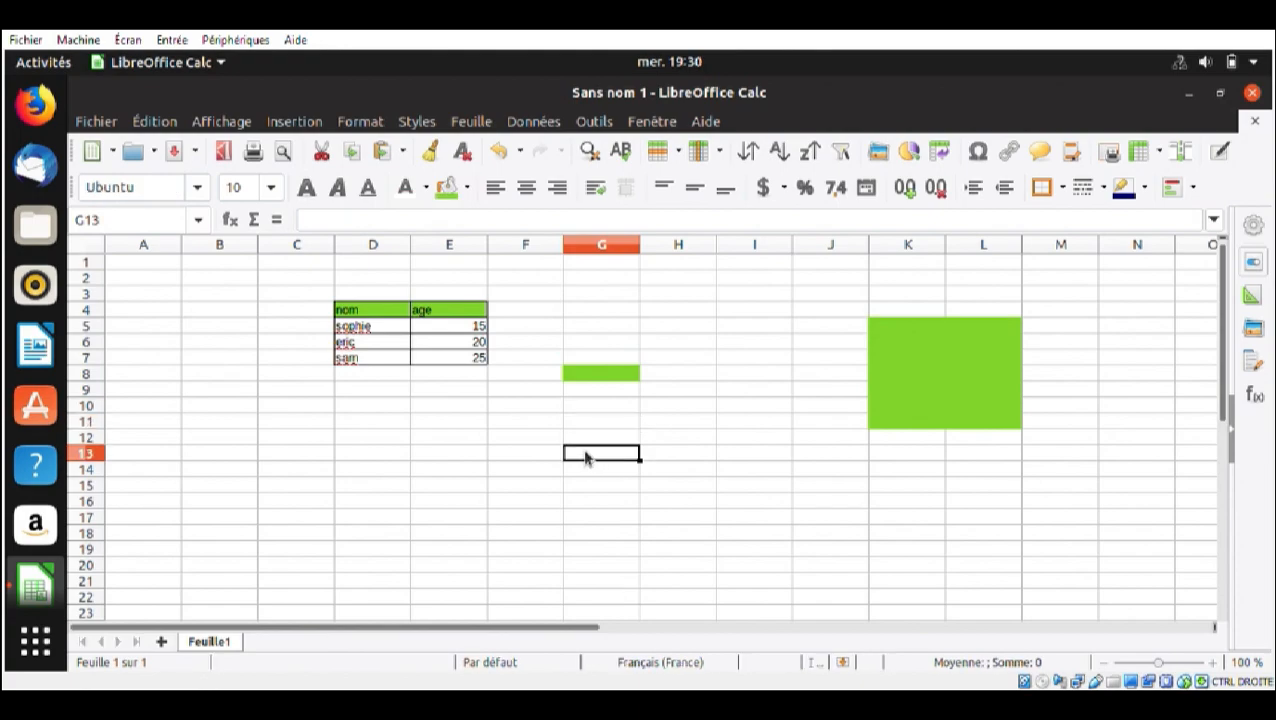
Start recording a new macro with the empty cell G12 selected
{"action": "left_click", "coordinate": [609, 427]}
{"action": "left_click", "coordinate": [609, 441]}
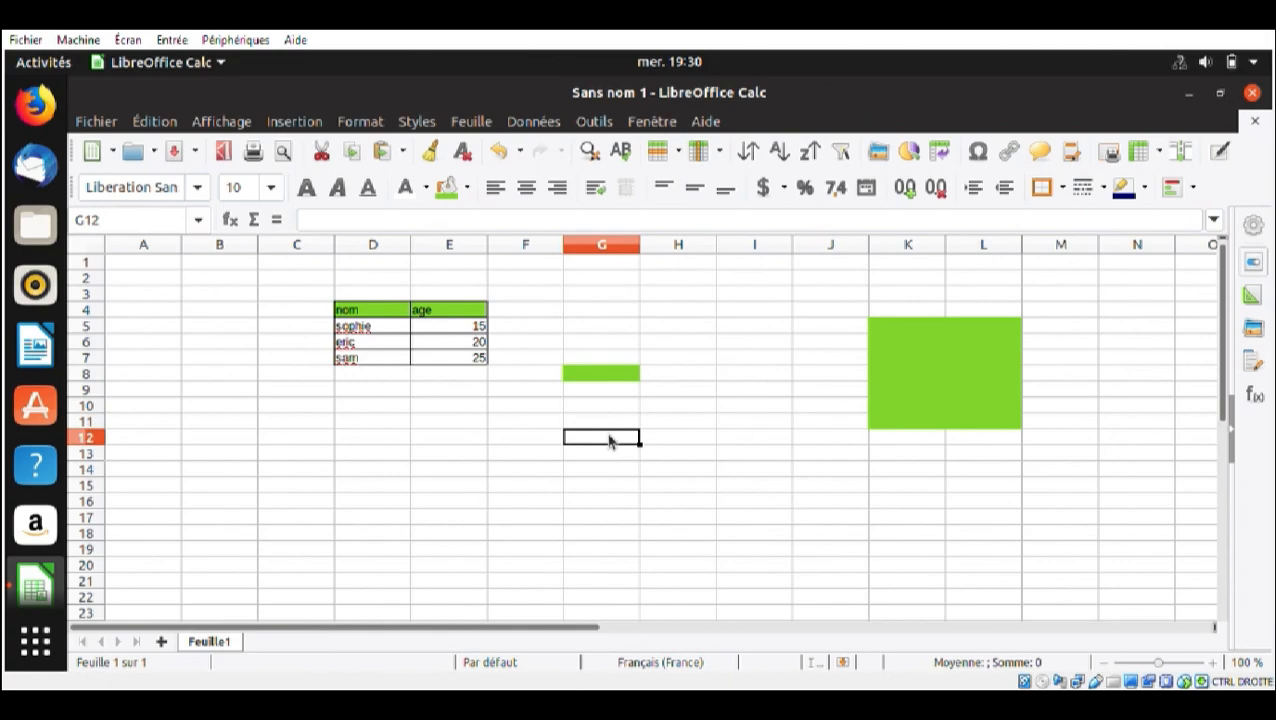
{"action": "left_click", "coordinate": [594, 121]}
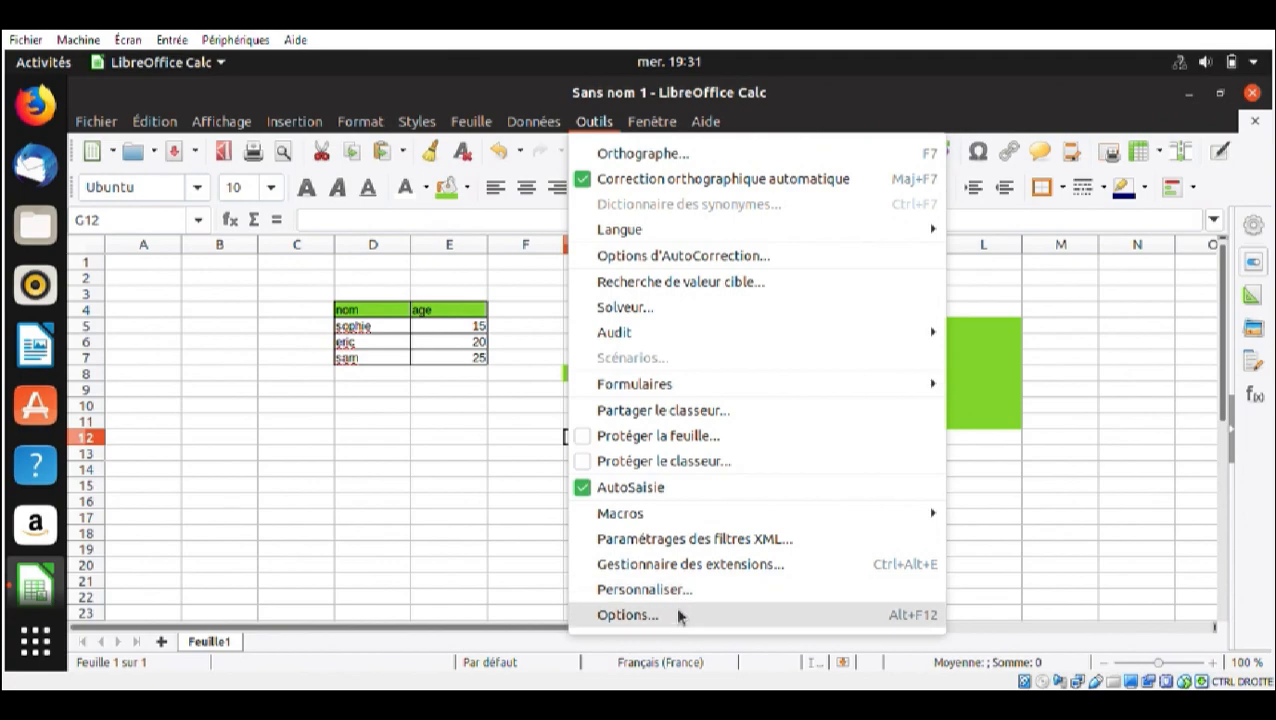
{"action": "mouse_move", "coordinate": [672, 520]}
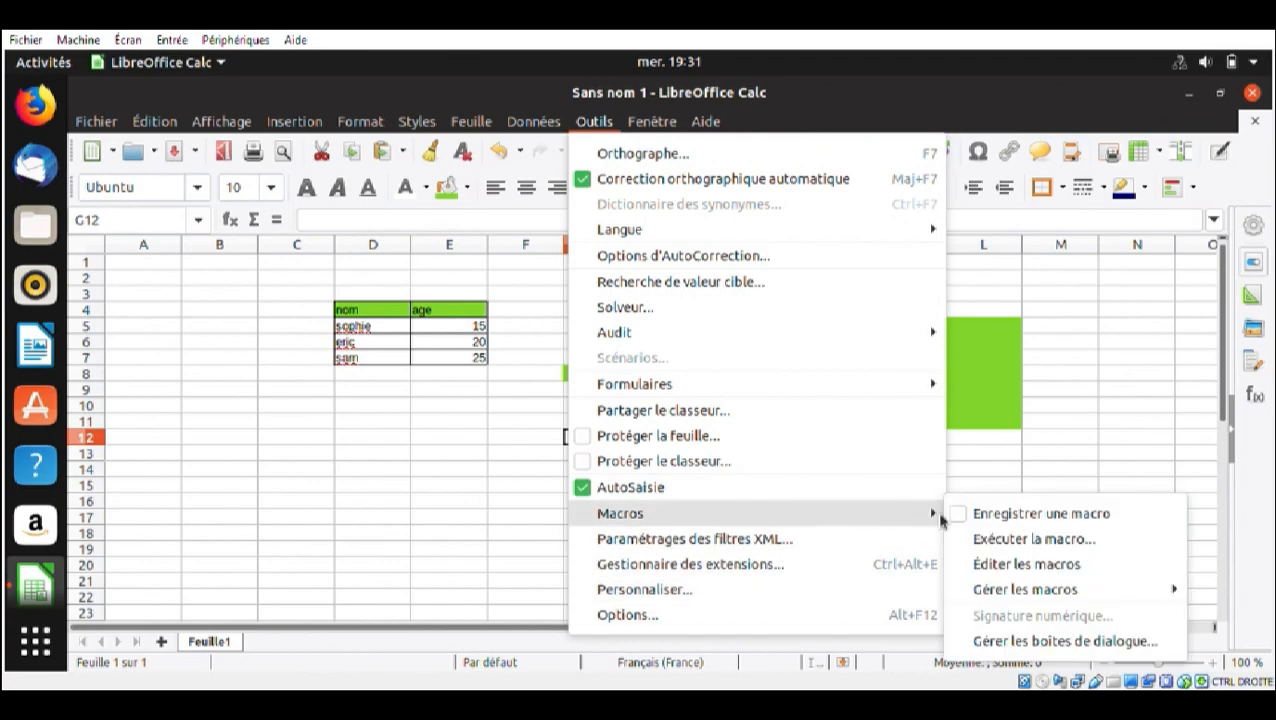
{"action": "left_click", "coordinate": [966, 514]}
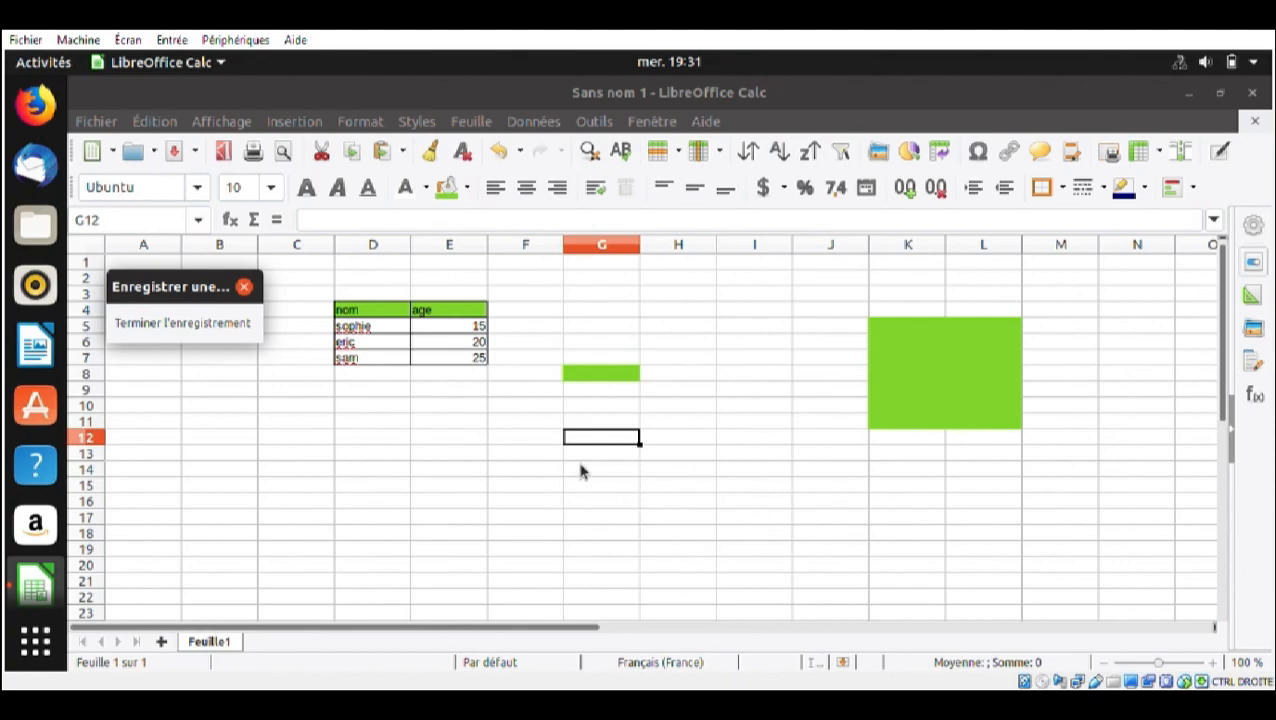
Set the font of cell G12 to Ubuntu Mono at size 16
{"action": "left_click", "coordinate": [198, 190]}
{"action": "scroll", "coordinate": [208, 422], "scroll_direction": "down", "scroll_amount": 5}
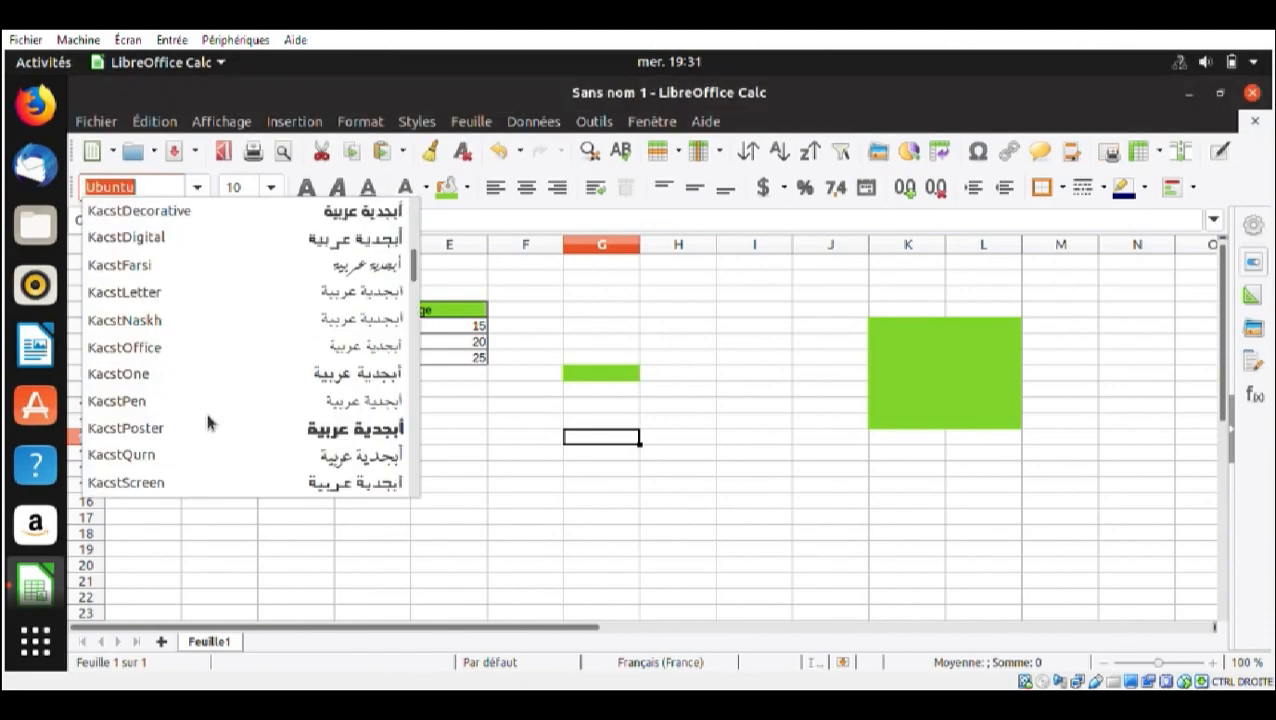
{"action": "scroll", "coordinate": [208, 422], "scroll_direction": "down", "scroll_amount": 5}
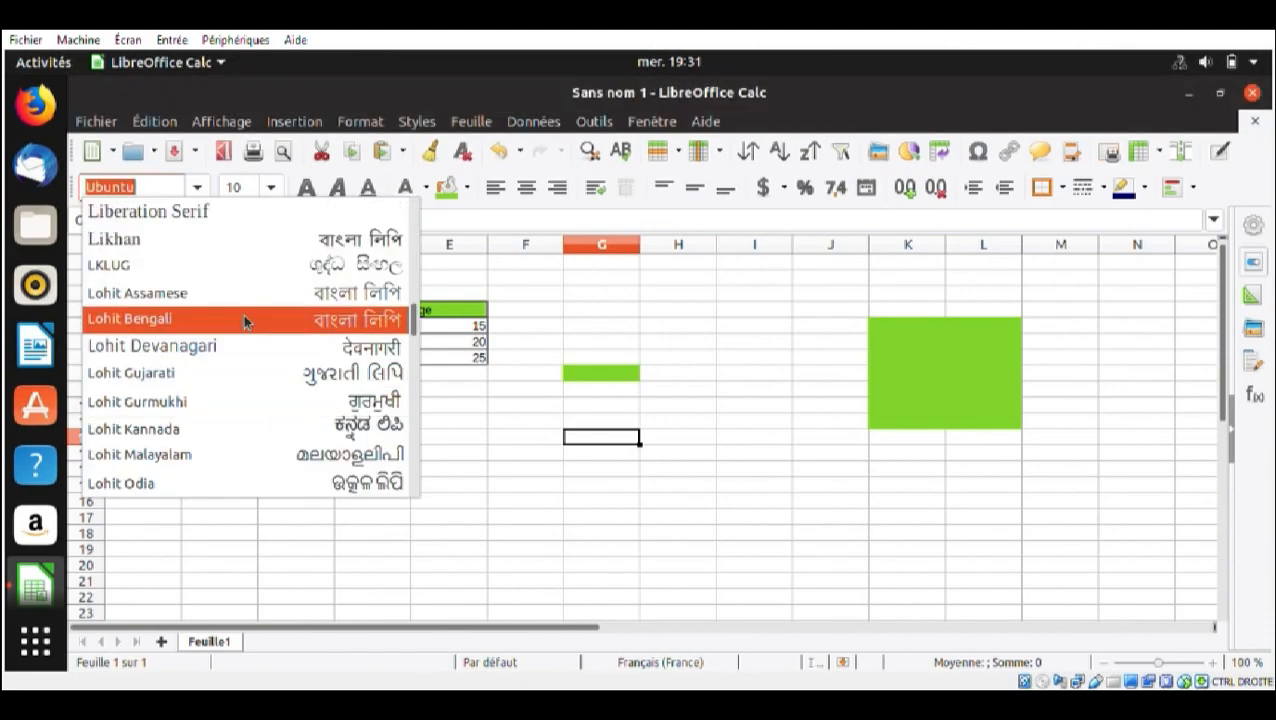
{"action": "scroll", "coordinate": [243, 318], "scroll_direction": "down", "scroll_amount": 5}
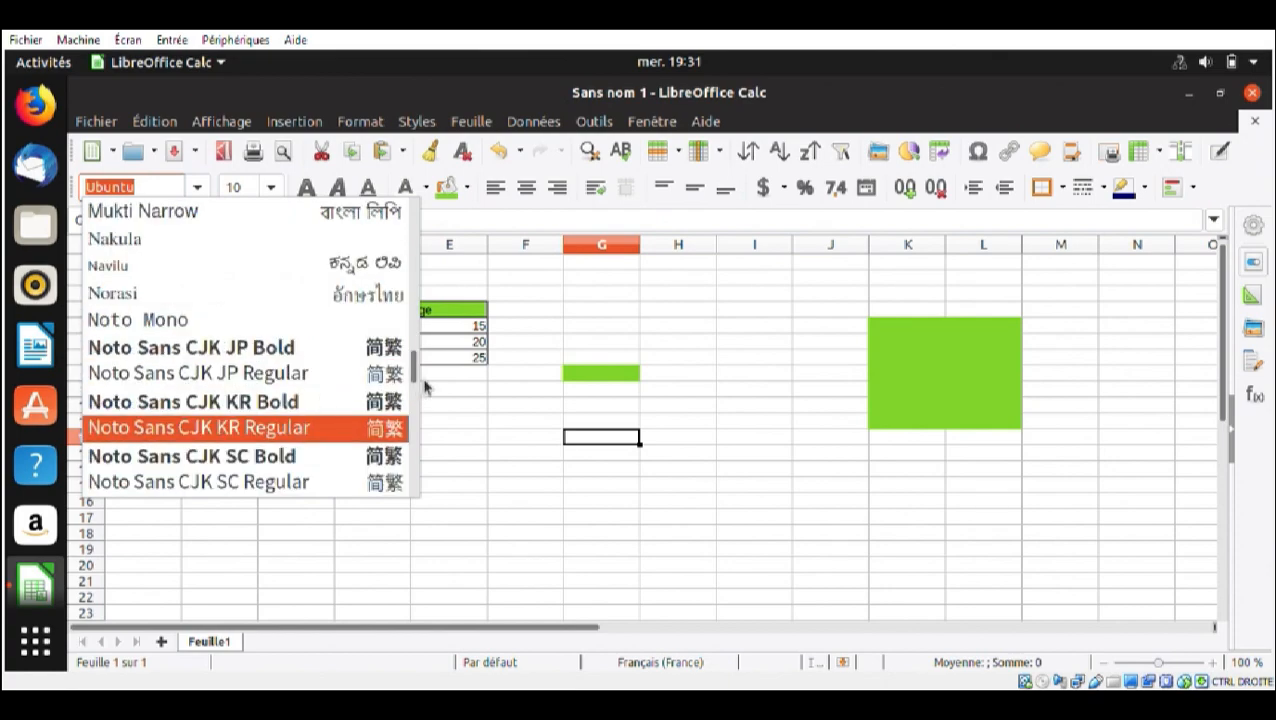
{"action": "left_click_drag", "start_coordinate": [415, 375], "coordinate": [409, 462]}
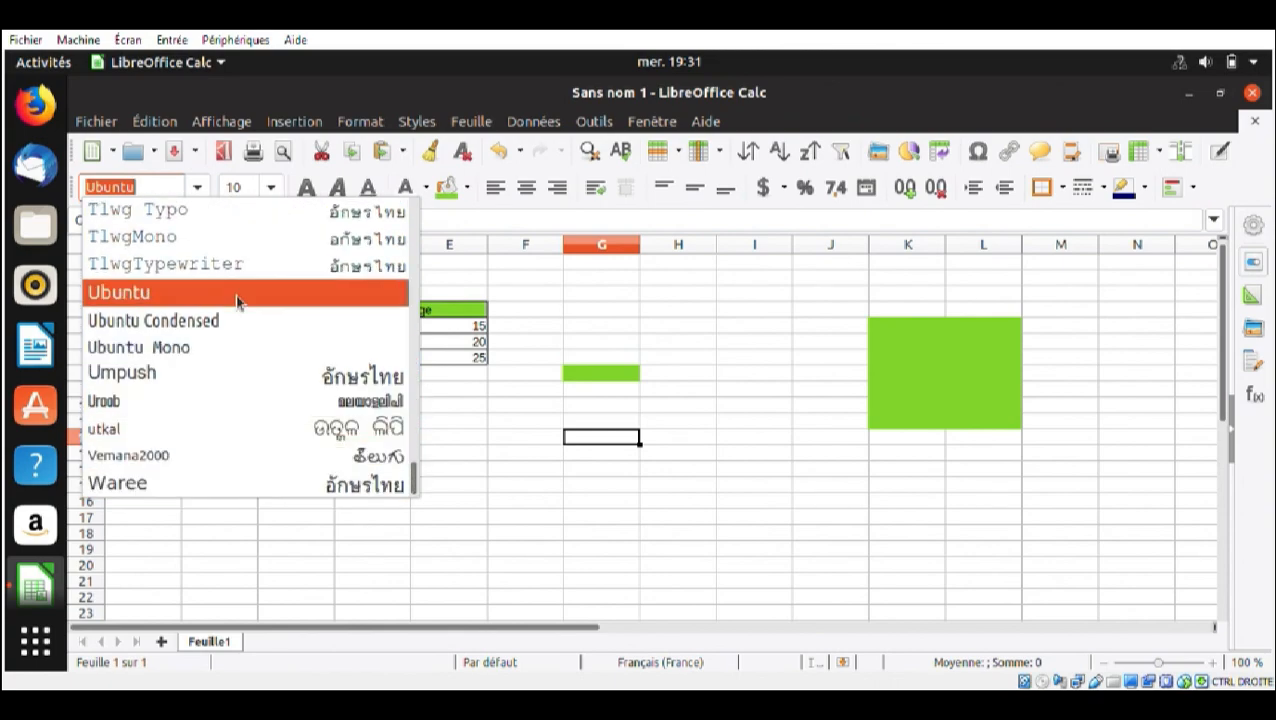
{"action": "left_click", "coordinate": [219, 347]}
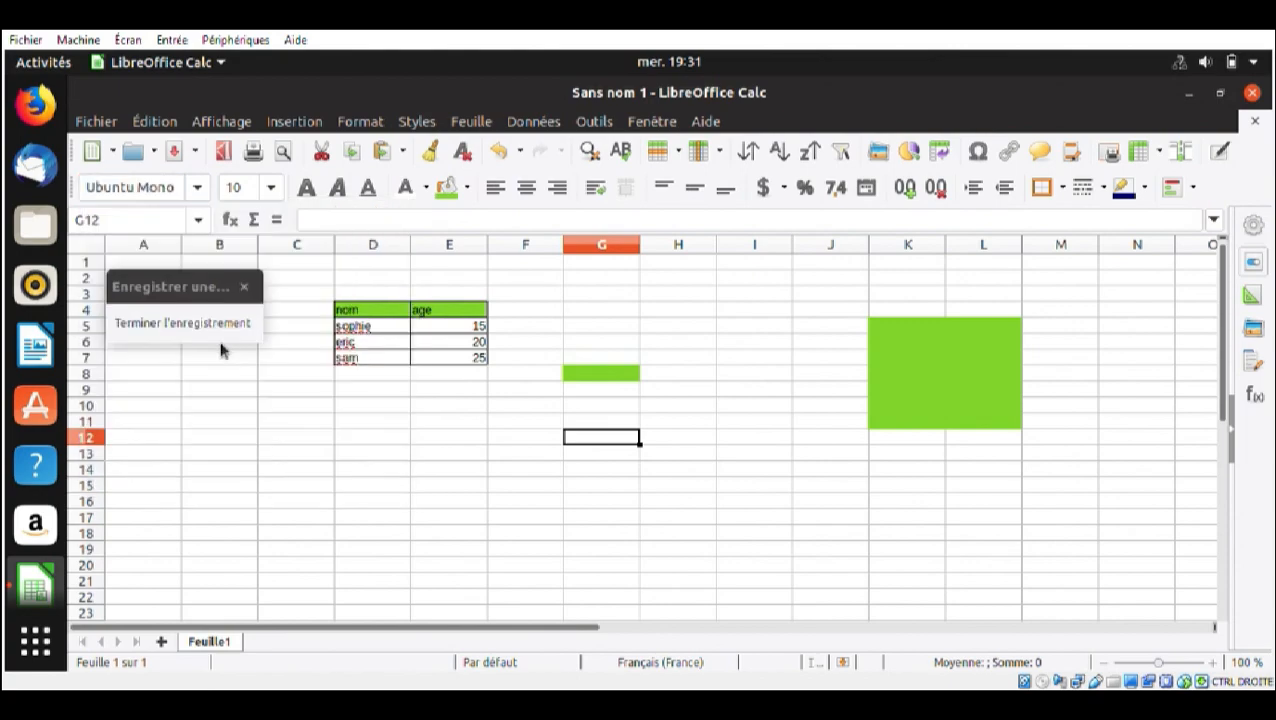
{"action": "left_click", "coordinate": [270, 190]}
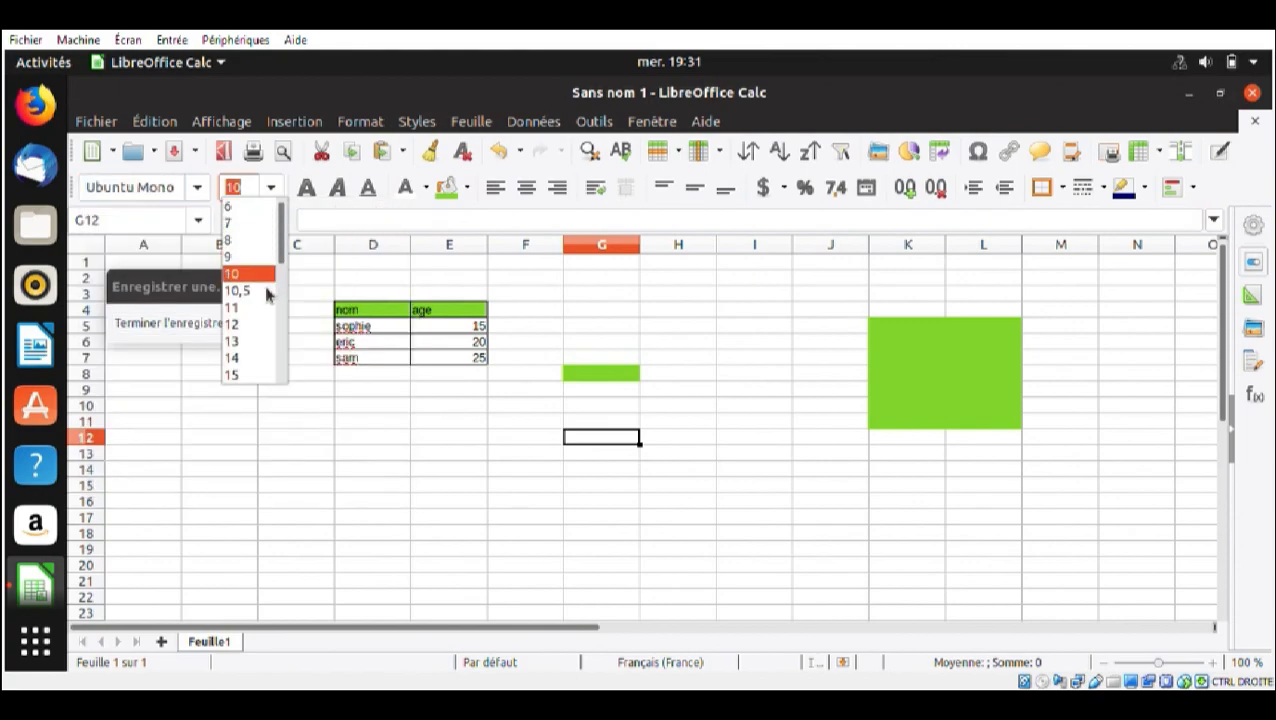
{"action": "scroll", "coordinate": [265, 336], "scroll_direction": "down", "scroll_amount": 3}
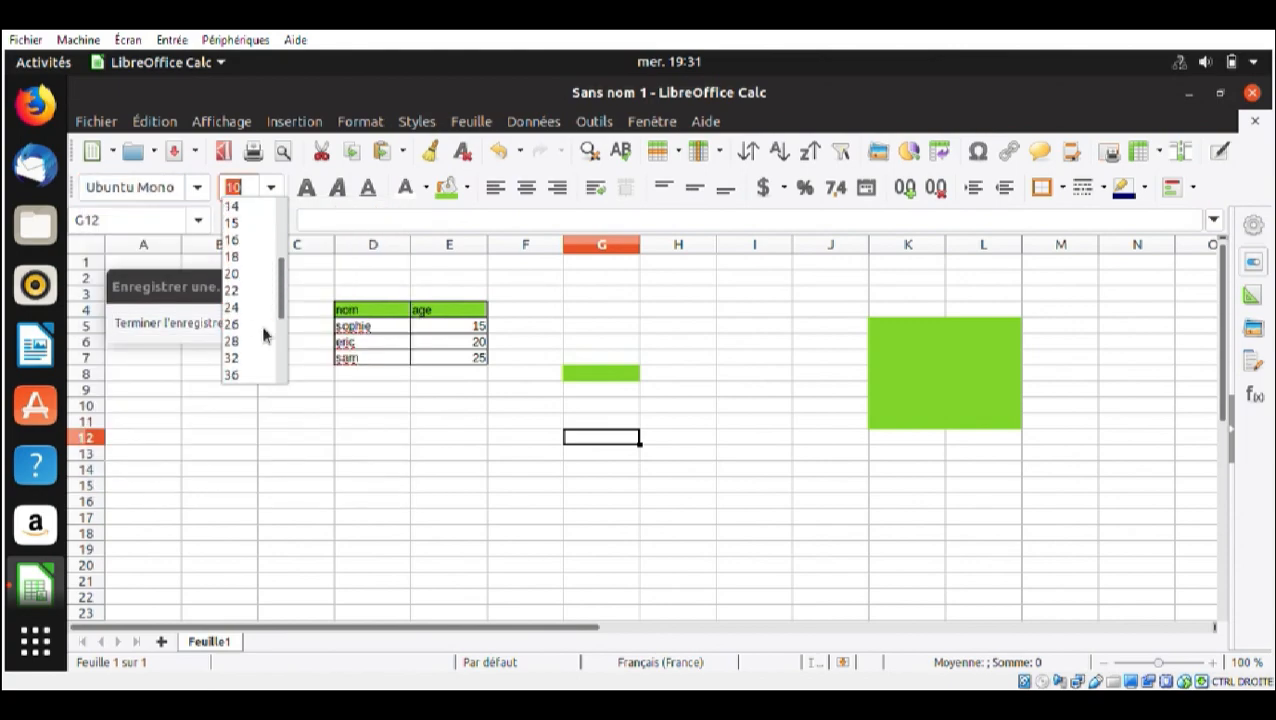
{"action": "left_click", "coordinate": [256, 240]}
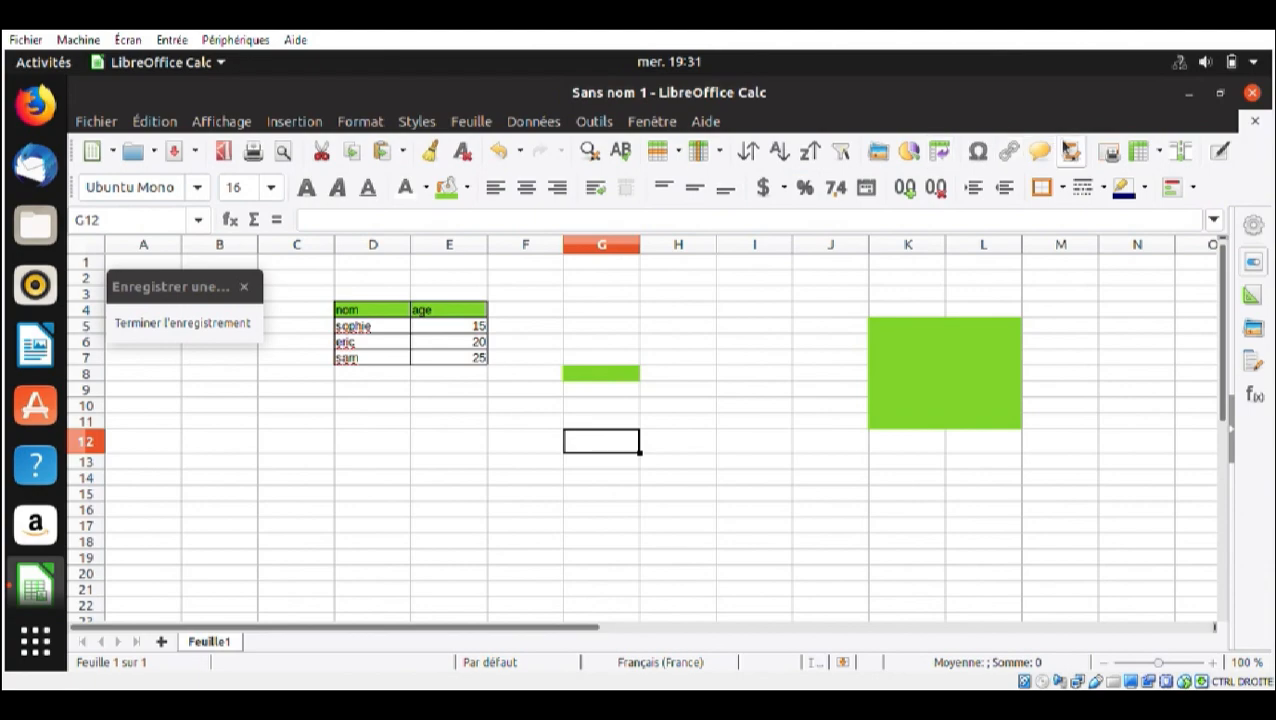
Apply borders on all sides of cell G12 and format it in bold italic
{"action": "left_click", "coordinate": [1064, 193]}
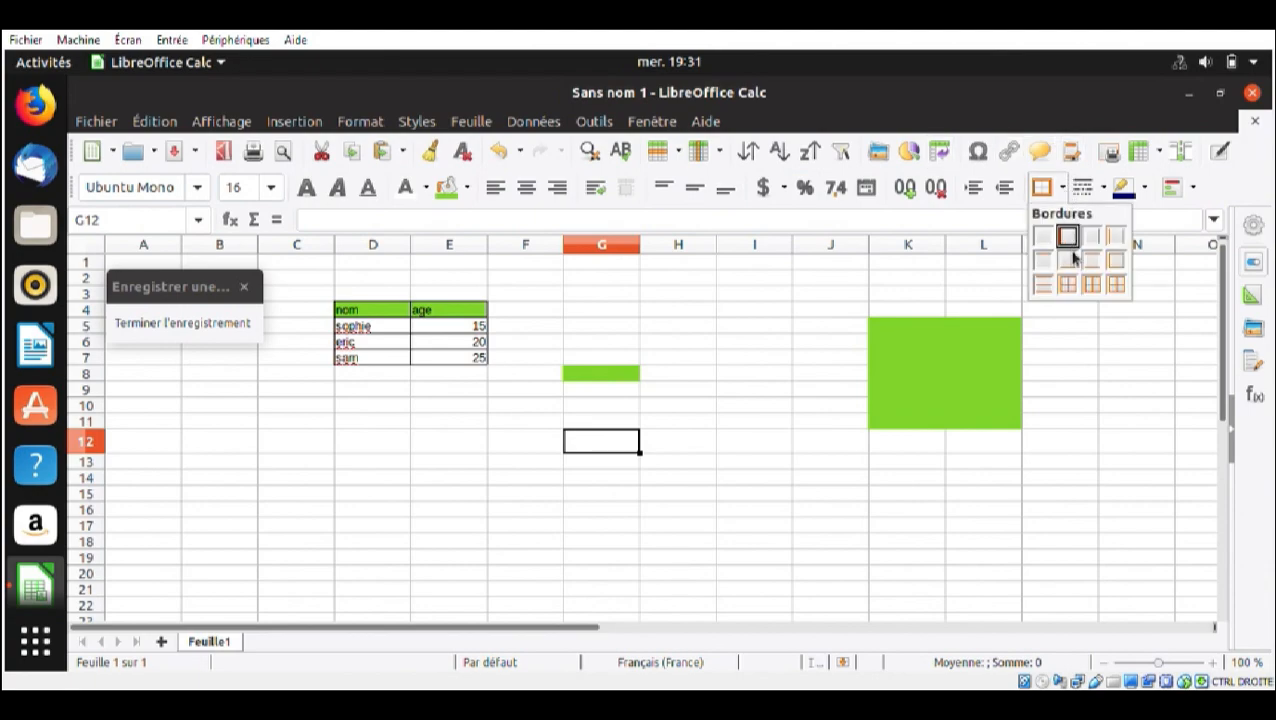
{"action": "left_click", "coordinate": [1117, 286]}
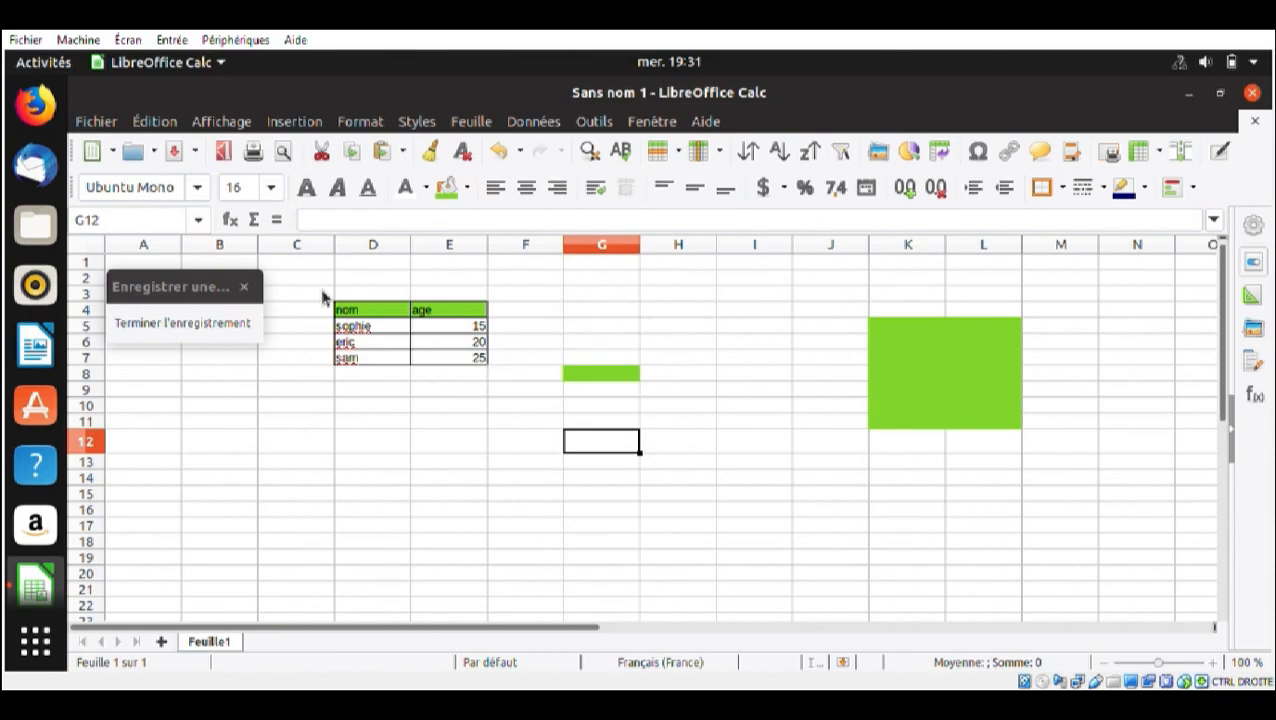
{"action": "left_click", "coordinate": [338, 203]}
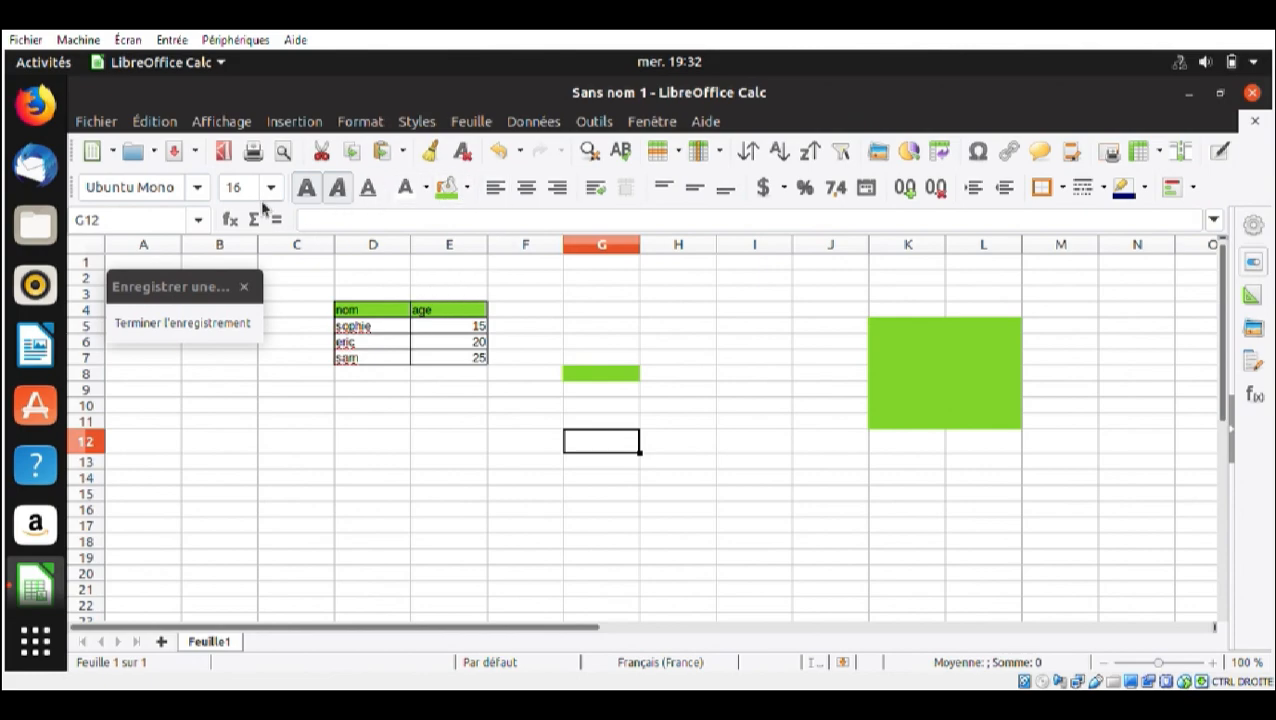
Stop the recording and save the macro as mise_en_forme in Module1 of the Standard library under Mes macros
{"action": "left_click", "coordinate": [218, 326]}
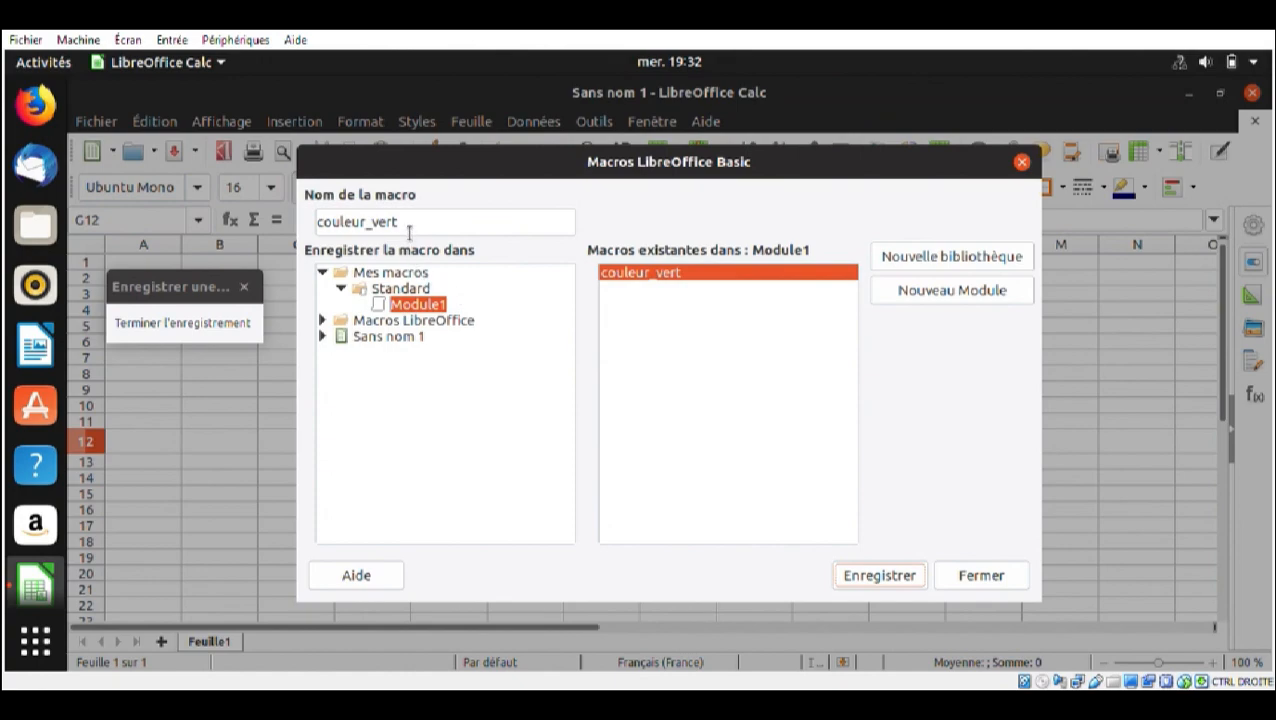
{"action": "left_click_drag", "start_coordinate": [409, 232], "coordinate": [313, 221]}
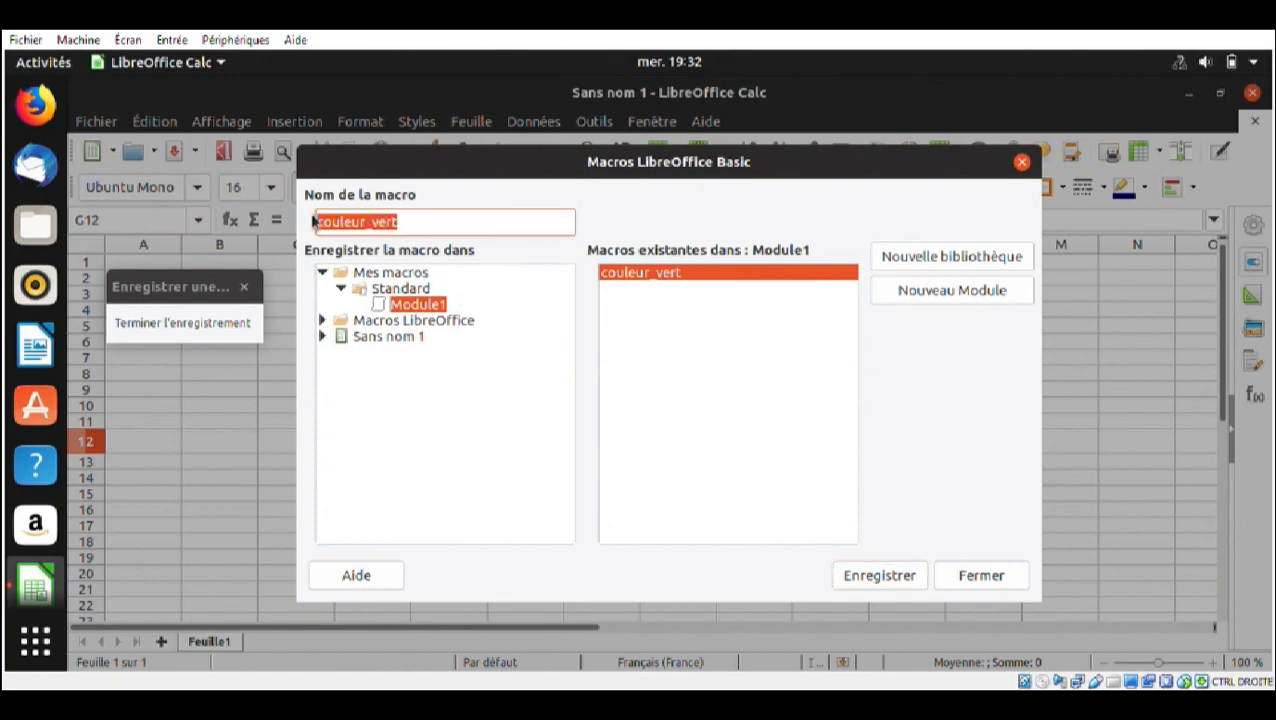
{"action": "type", "text": "mise_"}
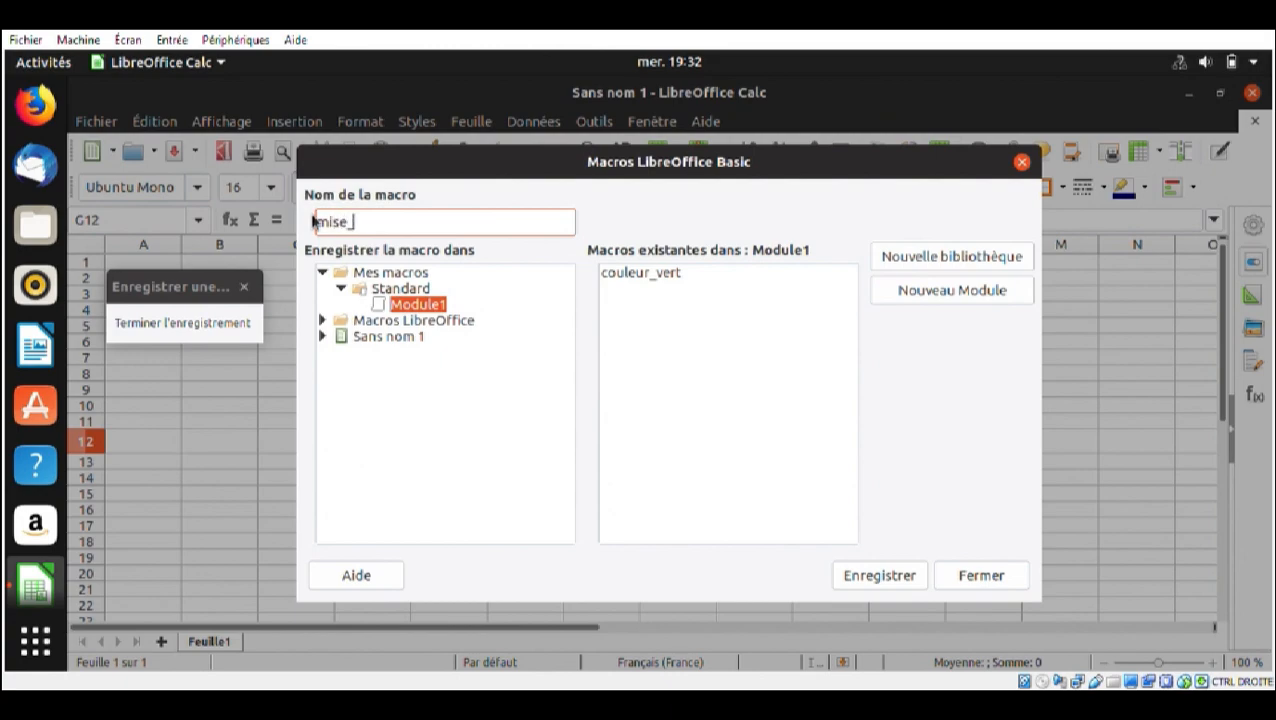
{"action": "type", "text": "en_forme"}
{"action": "left_click", "coordinate": [862, 577]}
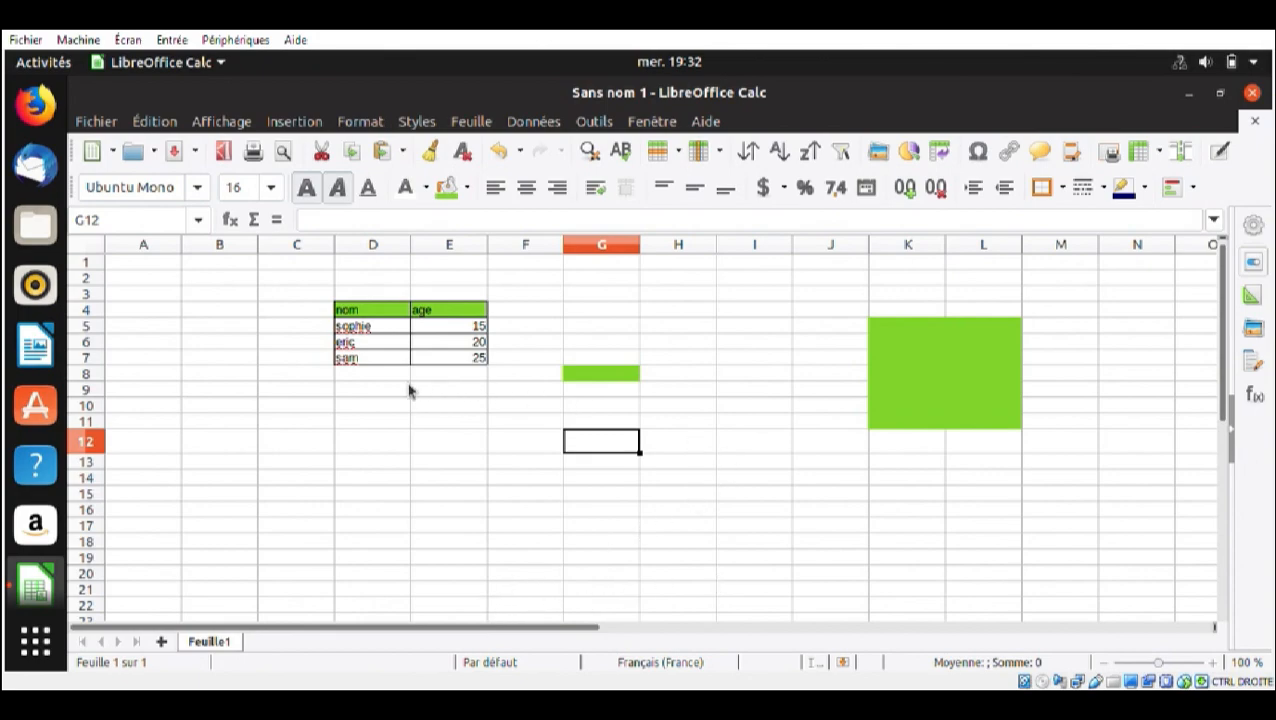
Run the mise_en_forme macro on the header cell D4 ("nom")
{"action": "left_click", "coordinate": [376, 313]}
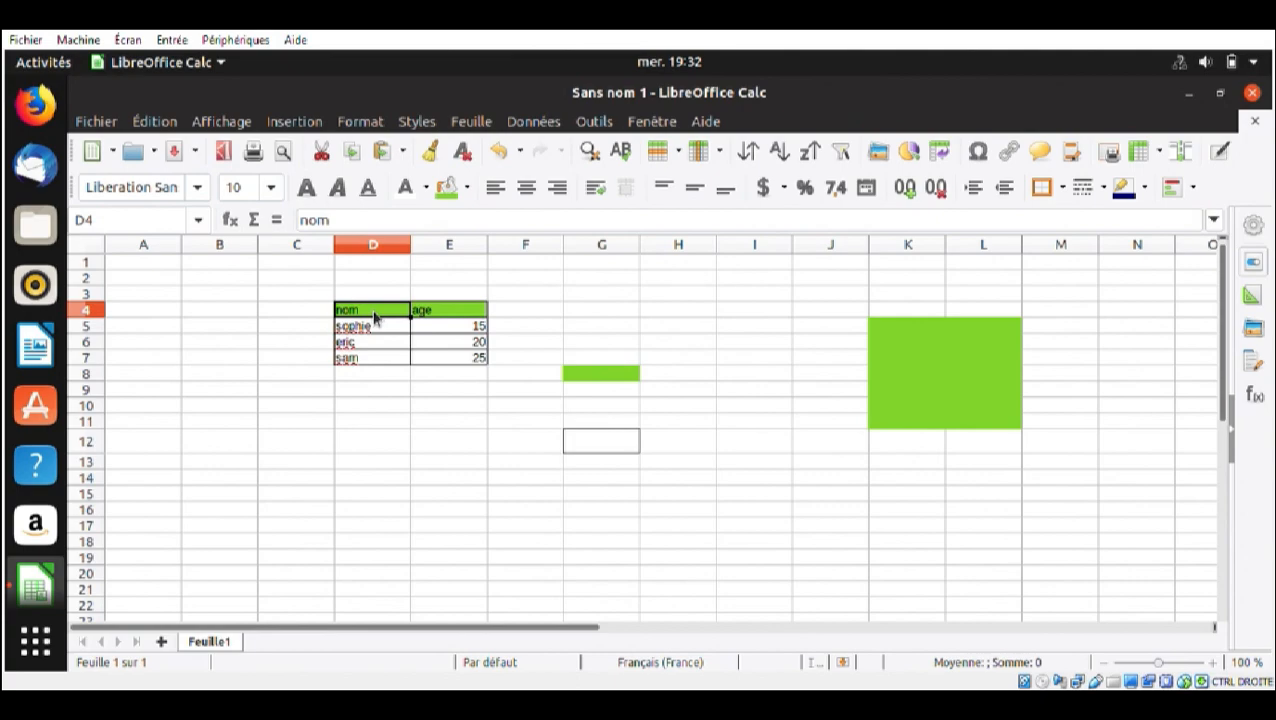
{"action": "key", "text": "alt+F11"}
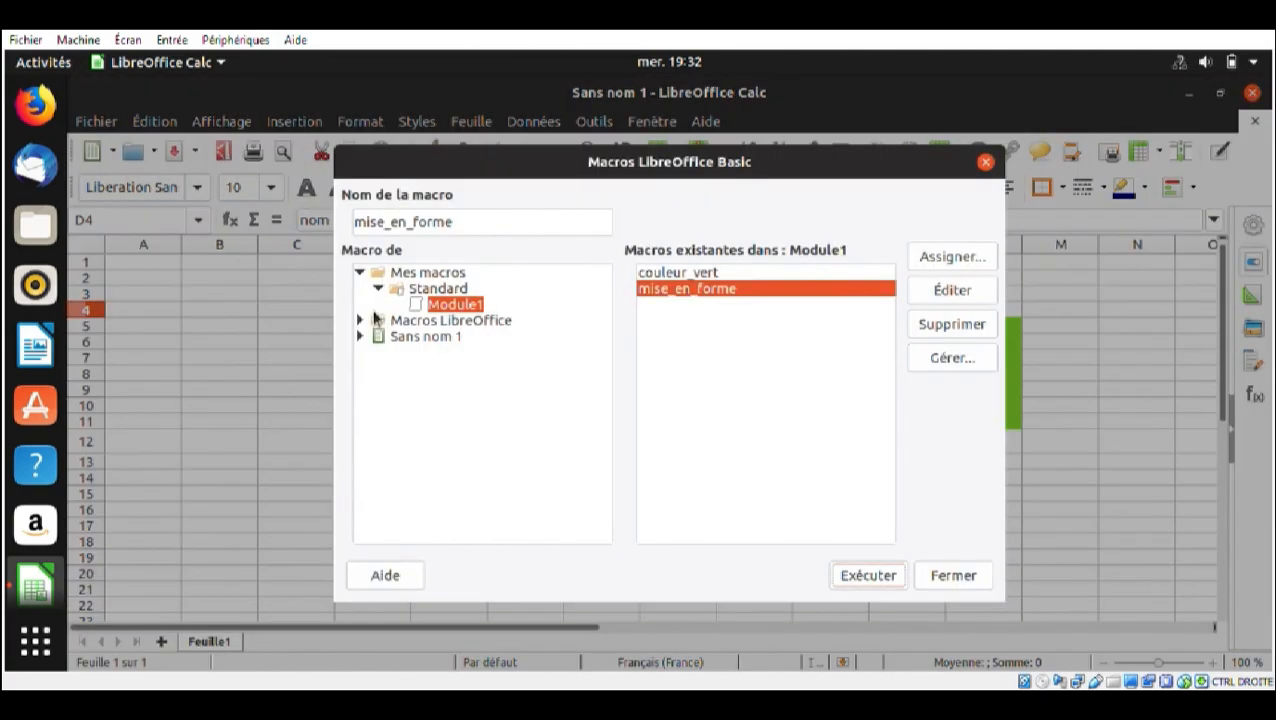
{"action": "left_click", "coordinate": [756, 290]}
{"action": "double_click", "coordinate": [756, 290]}
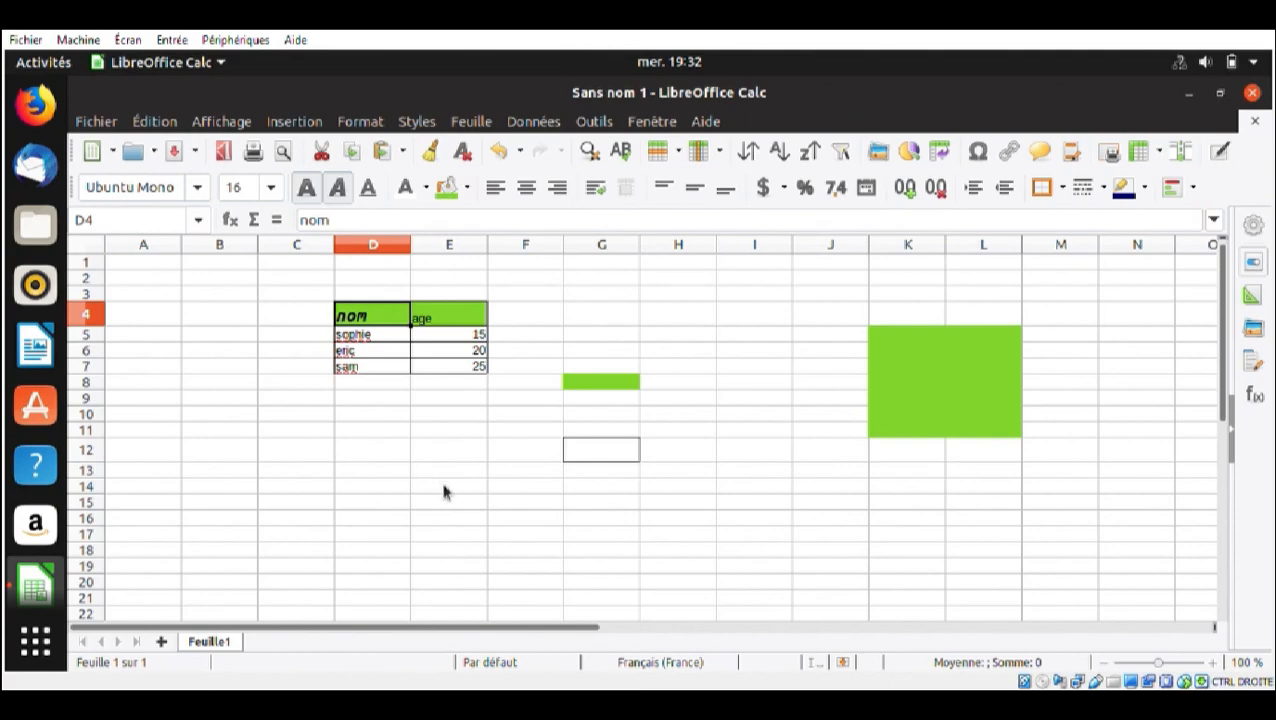
Undo the macro's bold italic, border and font size changes on cell D4
{"action": "key", "text": "ctrl+z"}
{"action": "key", "text": "ctrl+z"}
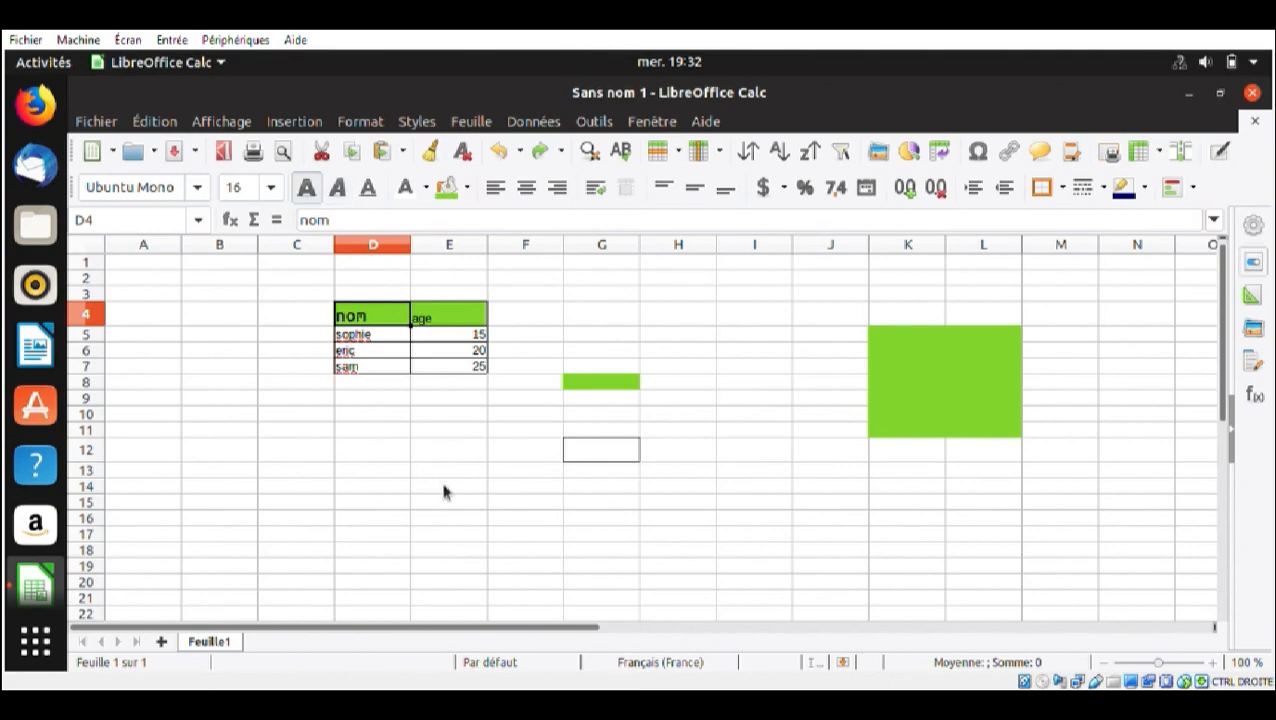
{"action": "key", "text": "ctrl+z"}
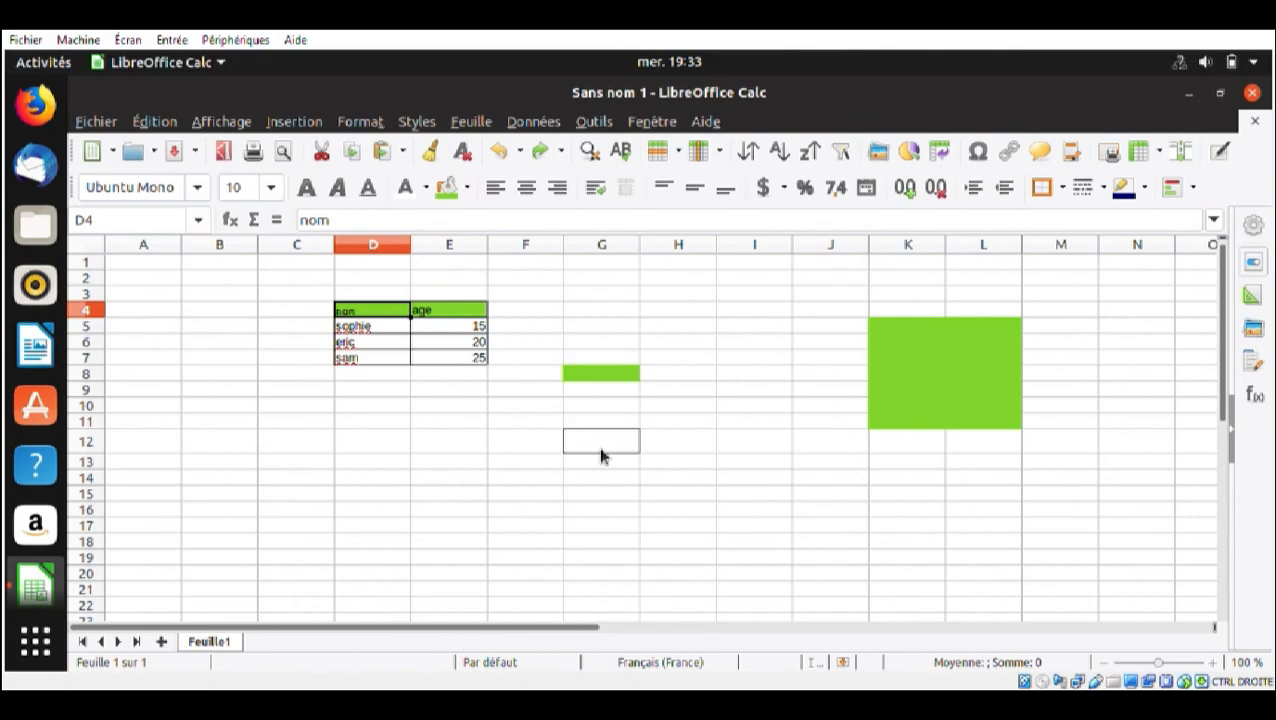
Open the code of the mise_en_forme macro and examine it from the variable definitions through the bold and italic commands
{"action": "key", "text": "alt+F11"}
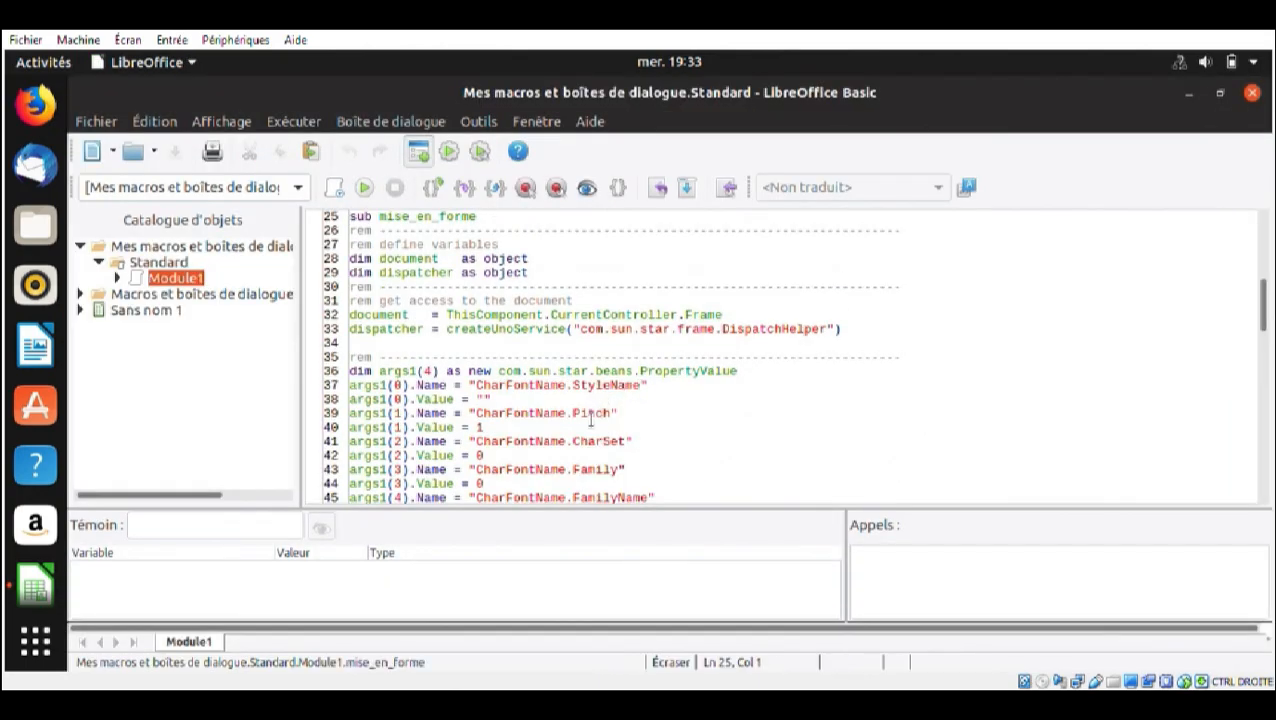
{"action": "scroll", "coordinate": [591, 421], "scroll_direction": "down", "scroll_amount": 4}
{"action": "scroll", "coordinate": [591, 421], "scroll_direction": "up", "scroll_amount": 5}
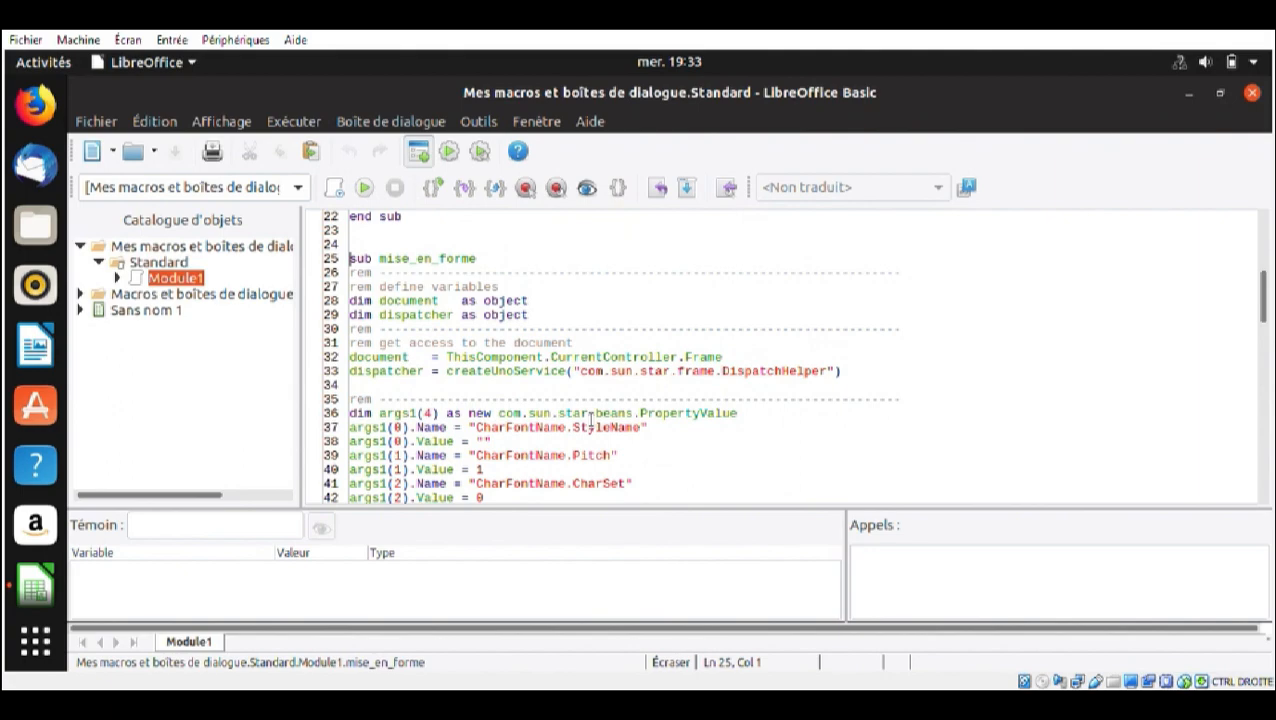
{"action": "double_click", "coordinate": [574, 413]}
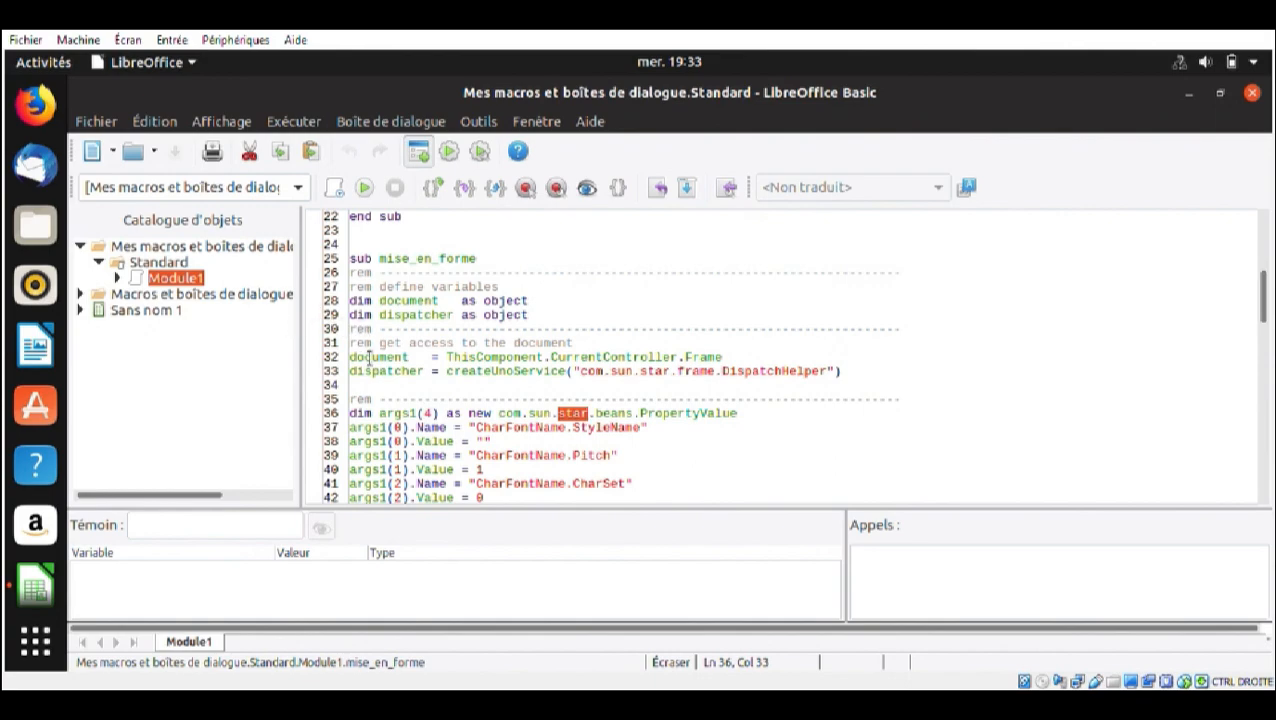
{"action": "scroll", "coordinate": [370, 375], "scroll_direction": "down", "scroll_amount": 7}
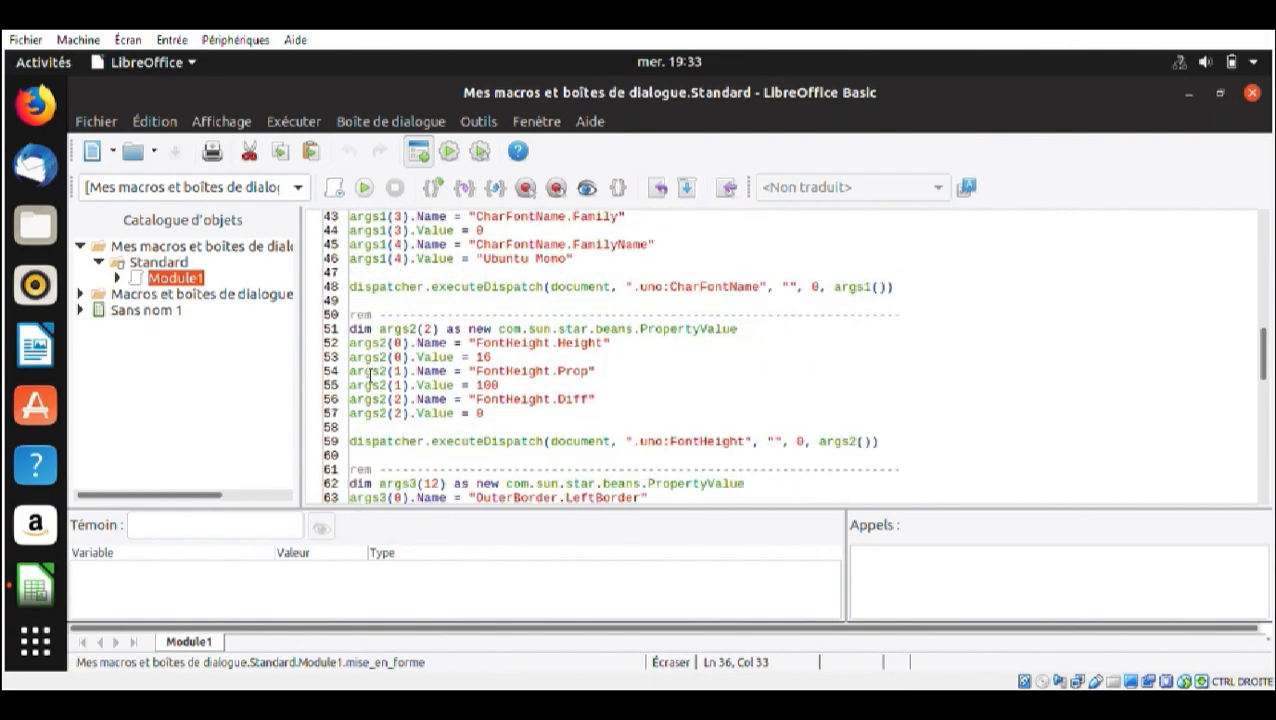
{"action": "scroll", "coordinate": [430, 413], "scroll_direction": "down", "scroll_amount": 8}
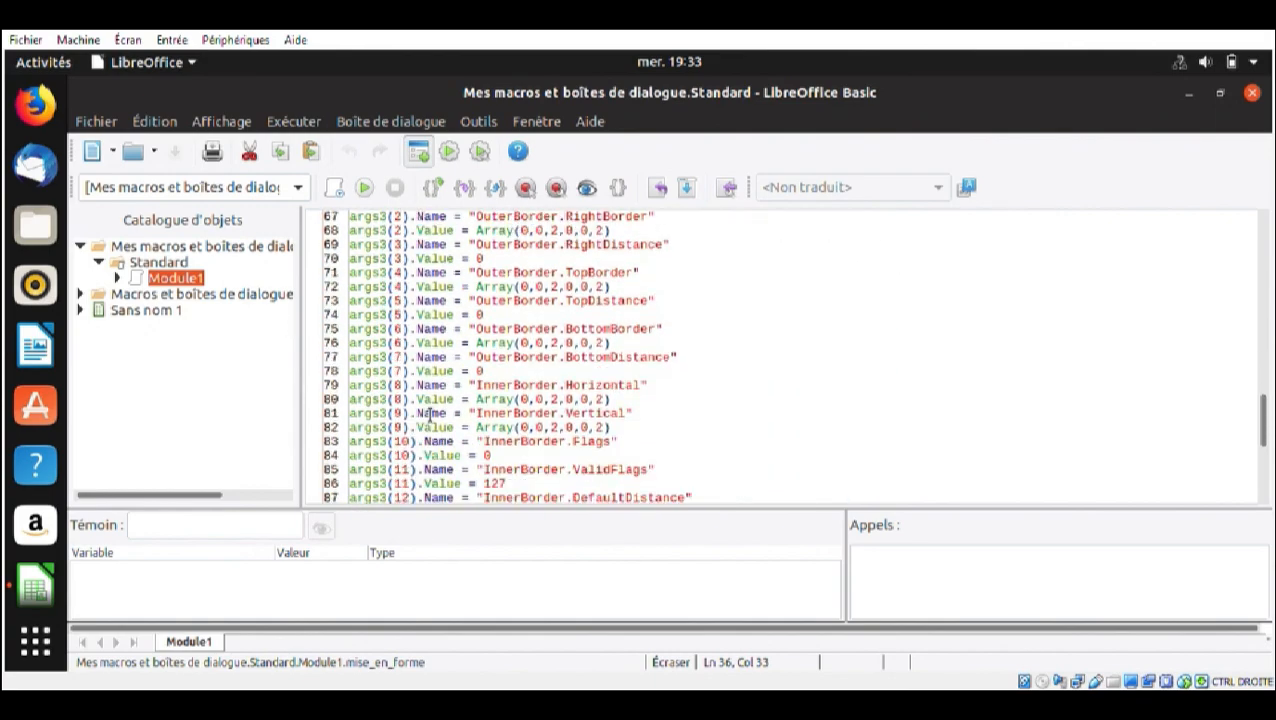
{"action": "scroll", "coordinate": [430, 413], "scroll_direction": "down", "scroll_amount": 7}
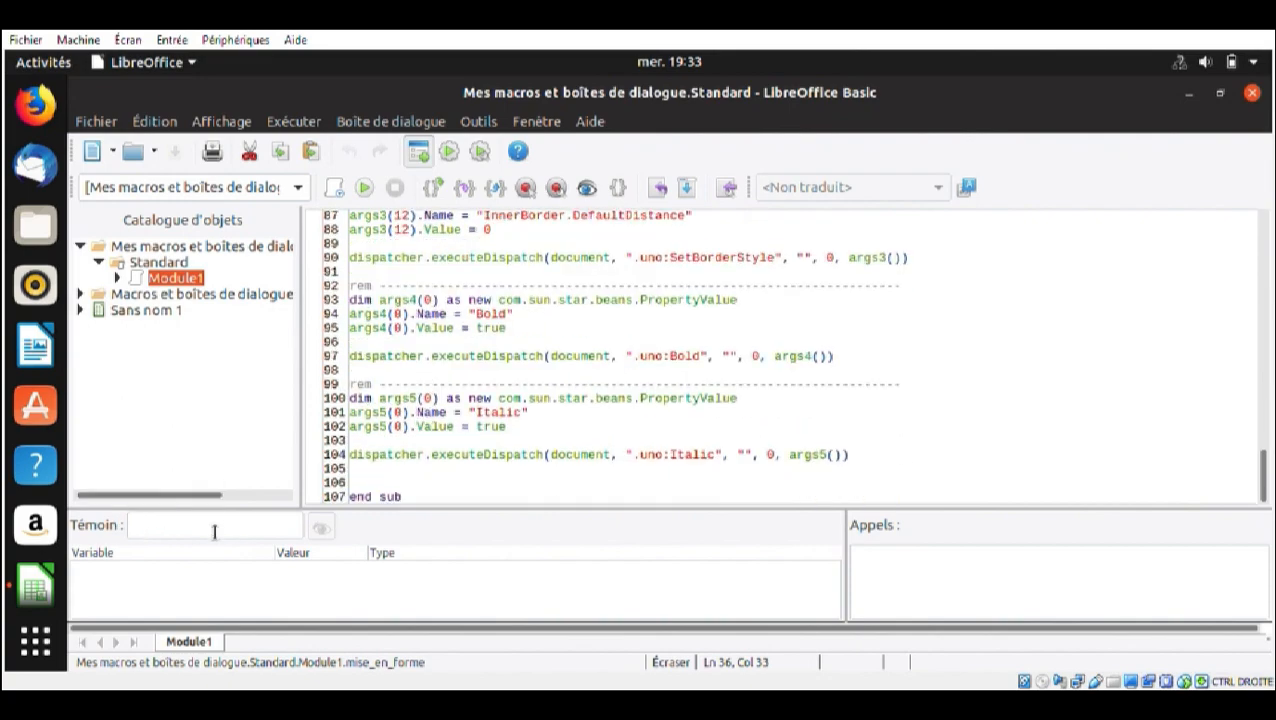
{"action": "left_click", "coordinate": [42, 610]}
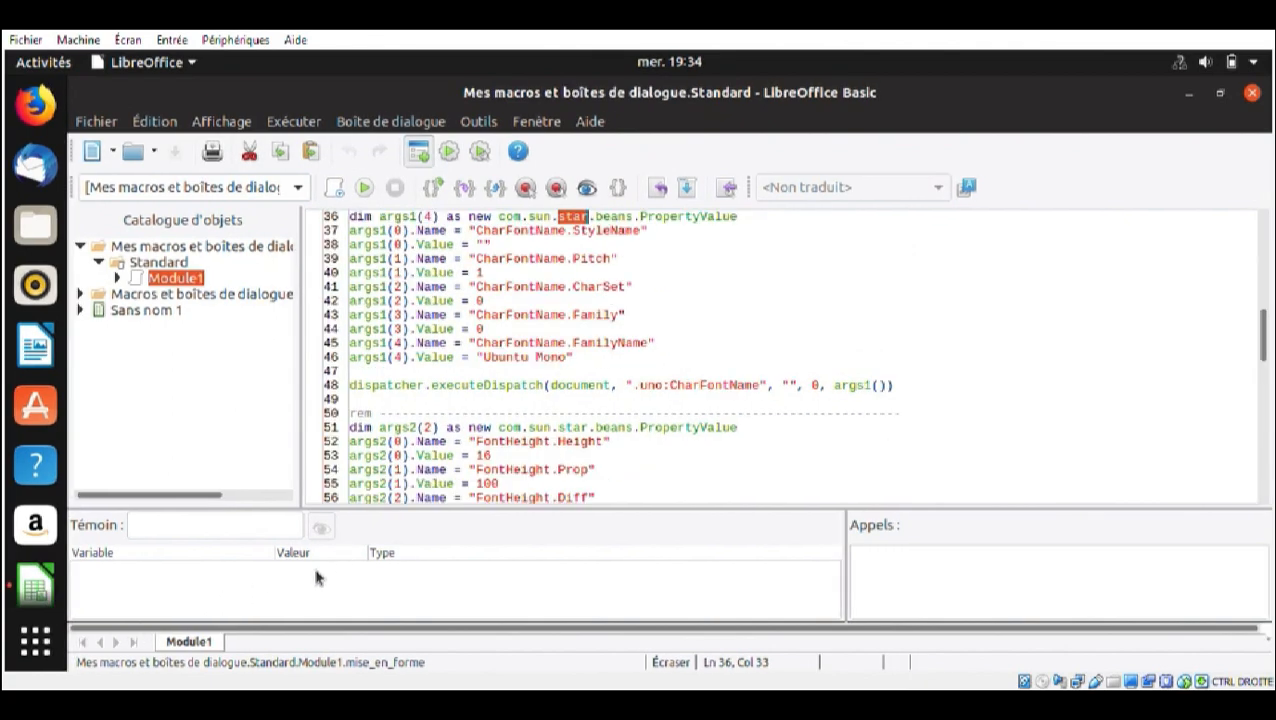
Review the font name, font height and border blocks in the mise_en_forme code, and close the macro editor
{"action": "scroll", "coordinate": [542, 365], "scroll_direction": "up", "scroll_amount": 3}
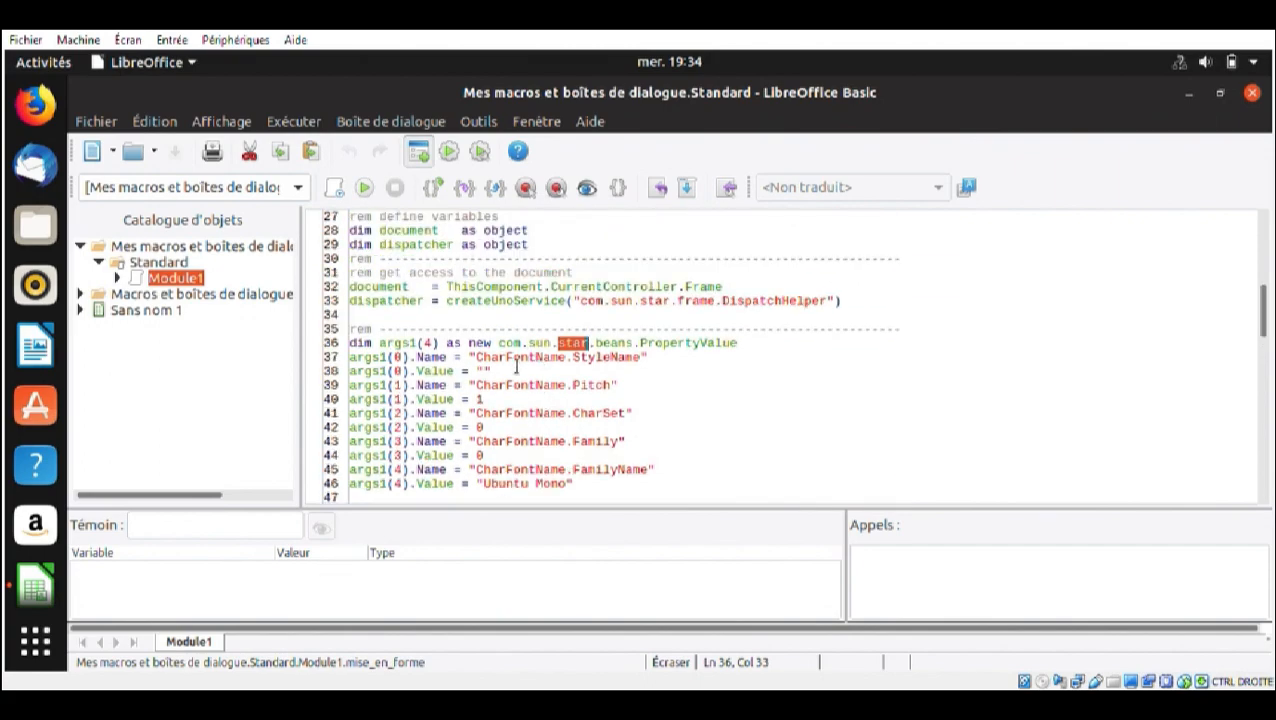
{"action": "left_click", "coordinate": [700, 357]}
{"action": "scroll", "coordinate": [494, 403], "scroll_direction": "down", "scroll_amount": 3}
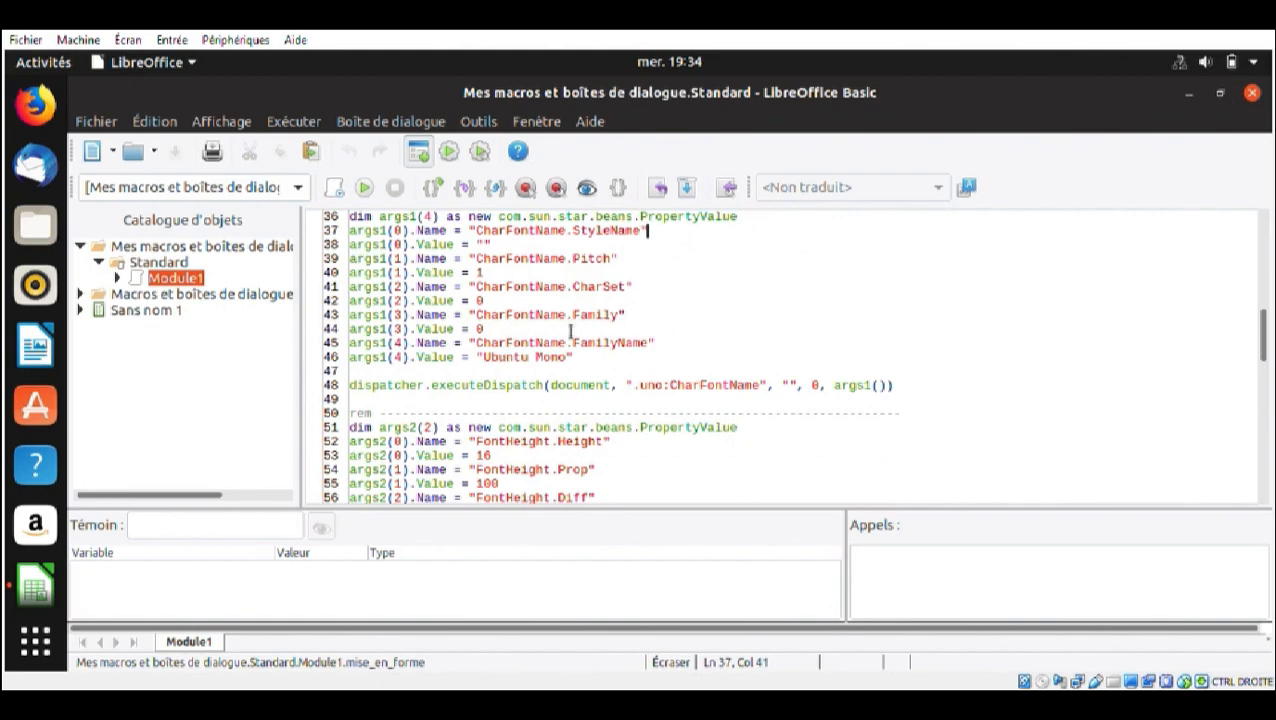
{"action": "scroll", "coordinate": [571, 331], "scroll_direction": "down", "scroll_amount": 1}
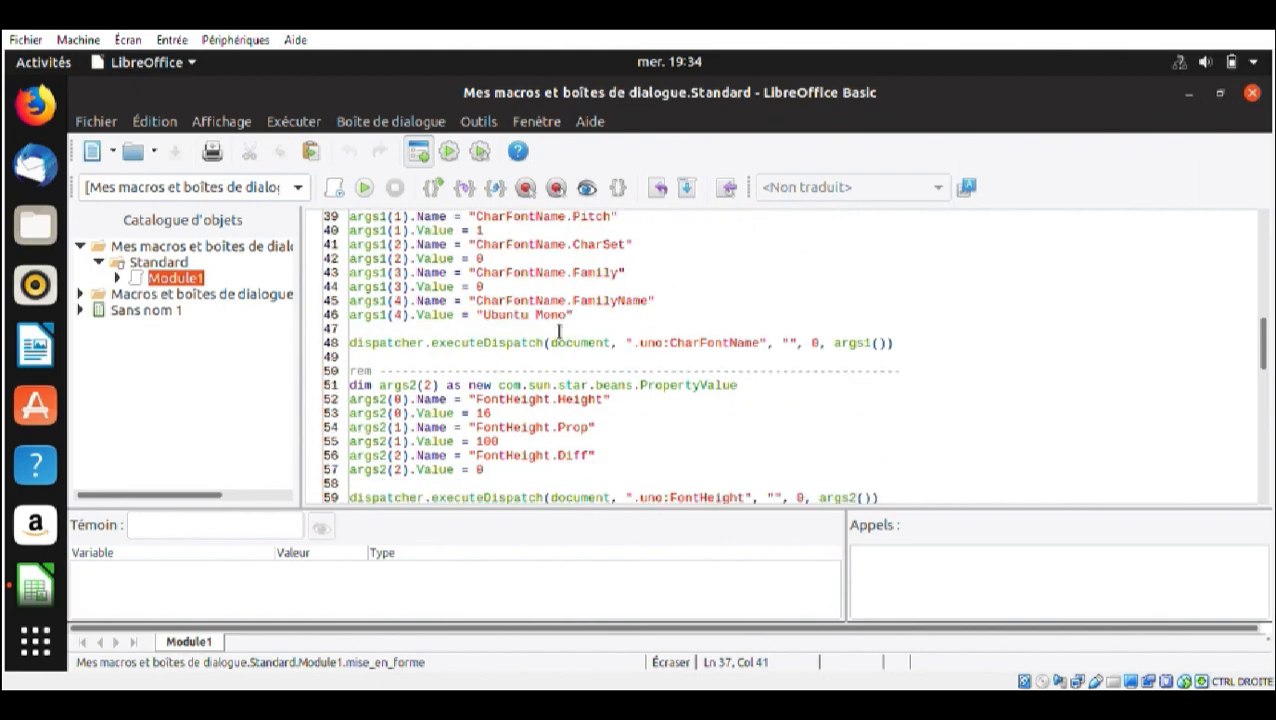
{"action": "scroll", "coordinate": [575, 427], "scroll_direction": "down", "scroll_amount": 2}
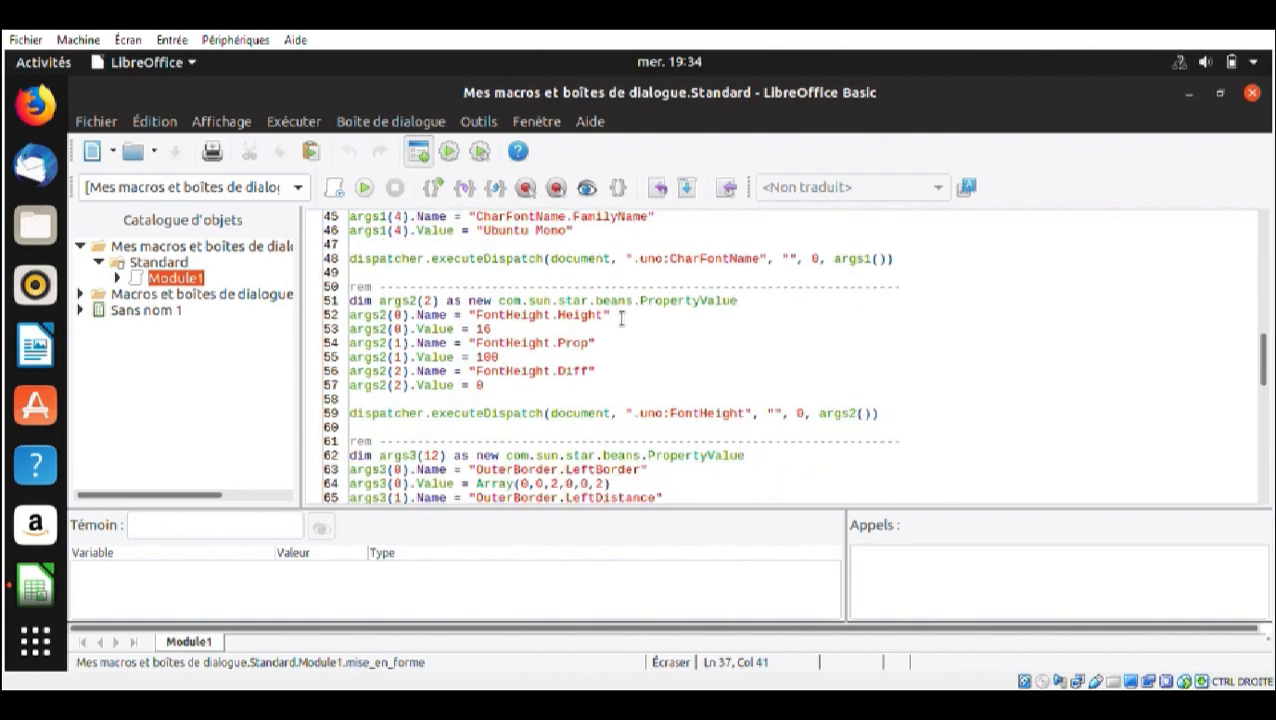
{"action": "scroll", "coordinate": [621, 317], "scroll_direction": "down", "scroll_amount": 4}
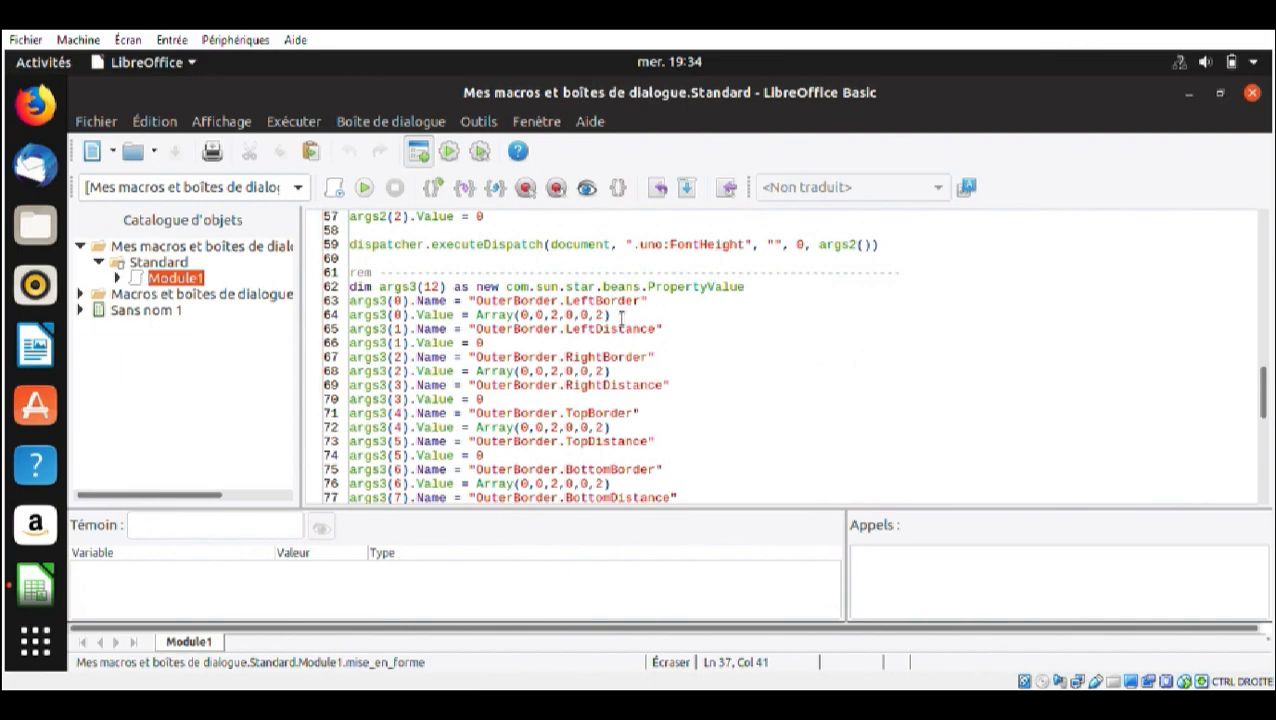
{"action": "scroll", "coordinate": [621, 317], "scroll_direction": "down", "scroll_amount": 3}
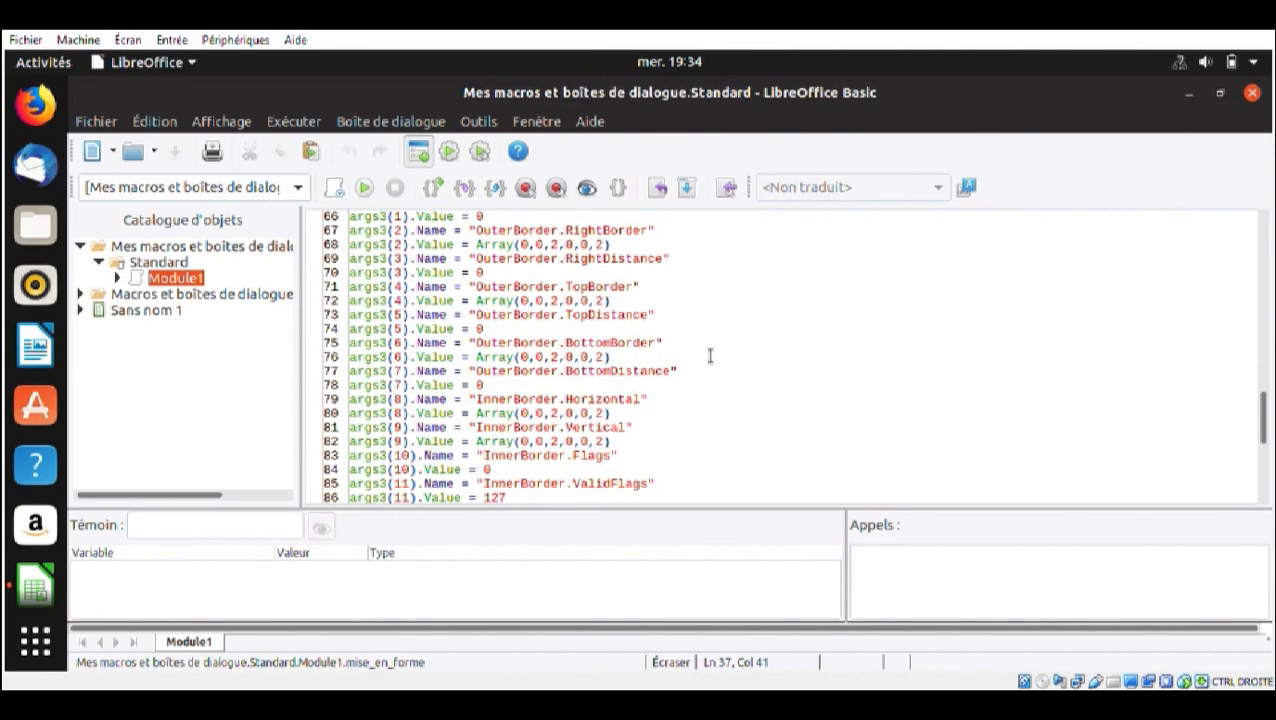
{"action": "scroll", "coordinate": [710, 356], "scroll_direction": "up", "scroll_amount": 10}
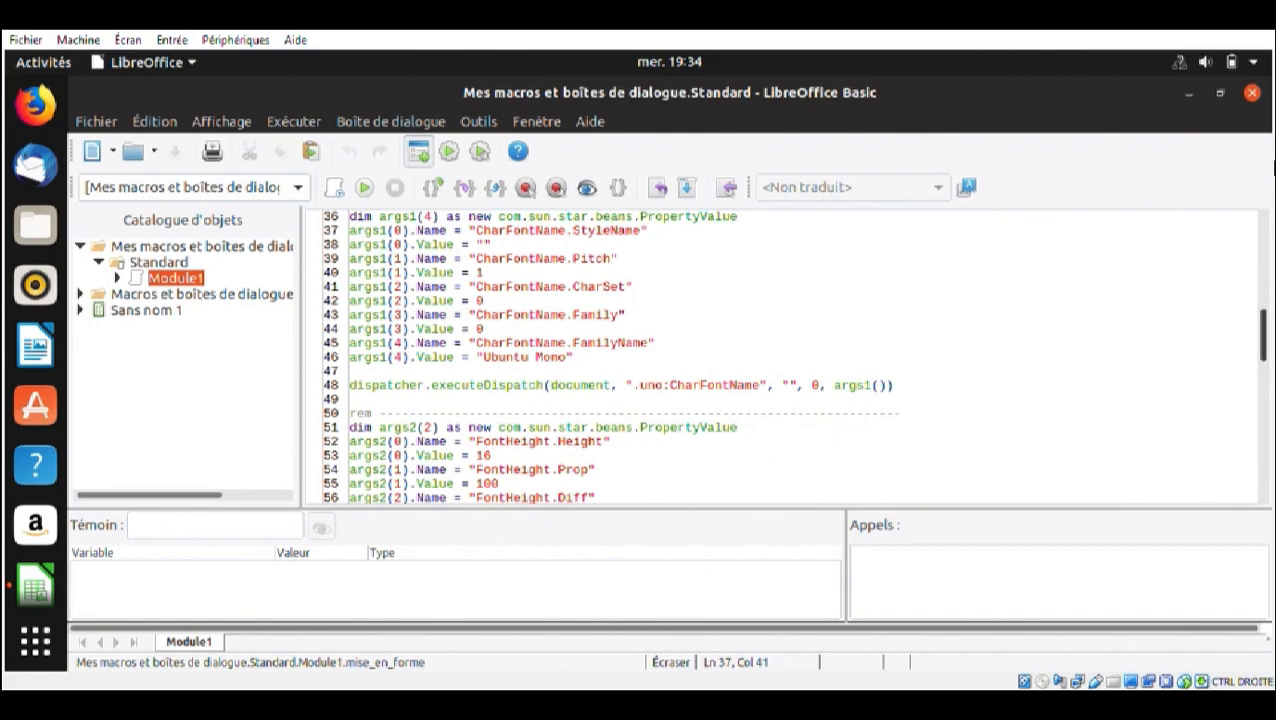
{"action": "left_click", "coordinate": [1252, 92]}
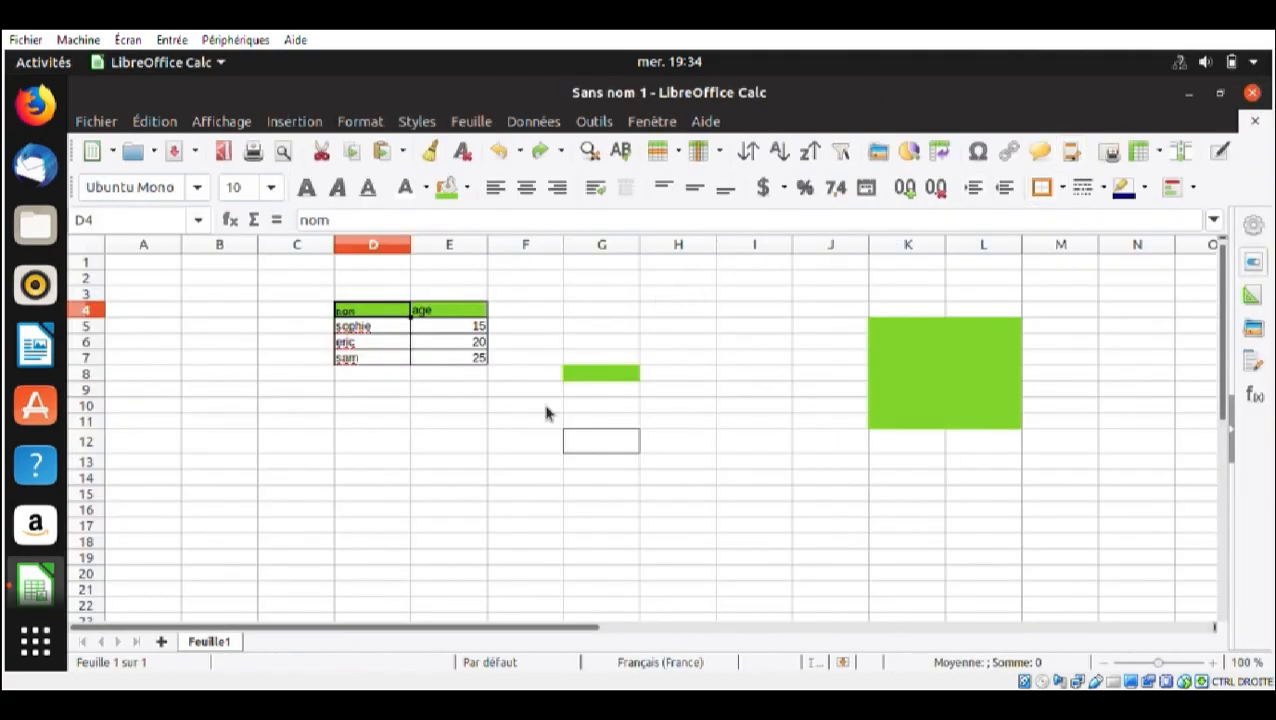
Run the couleur_vert macro on the empty cells B7:B12
{"action": "left_click", "coordinate": [194, 366]}
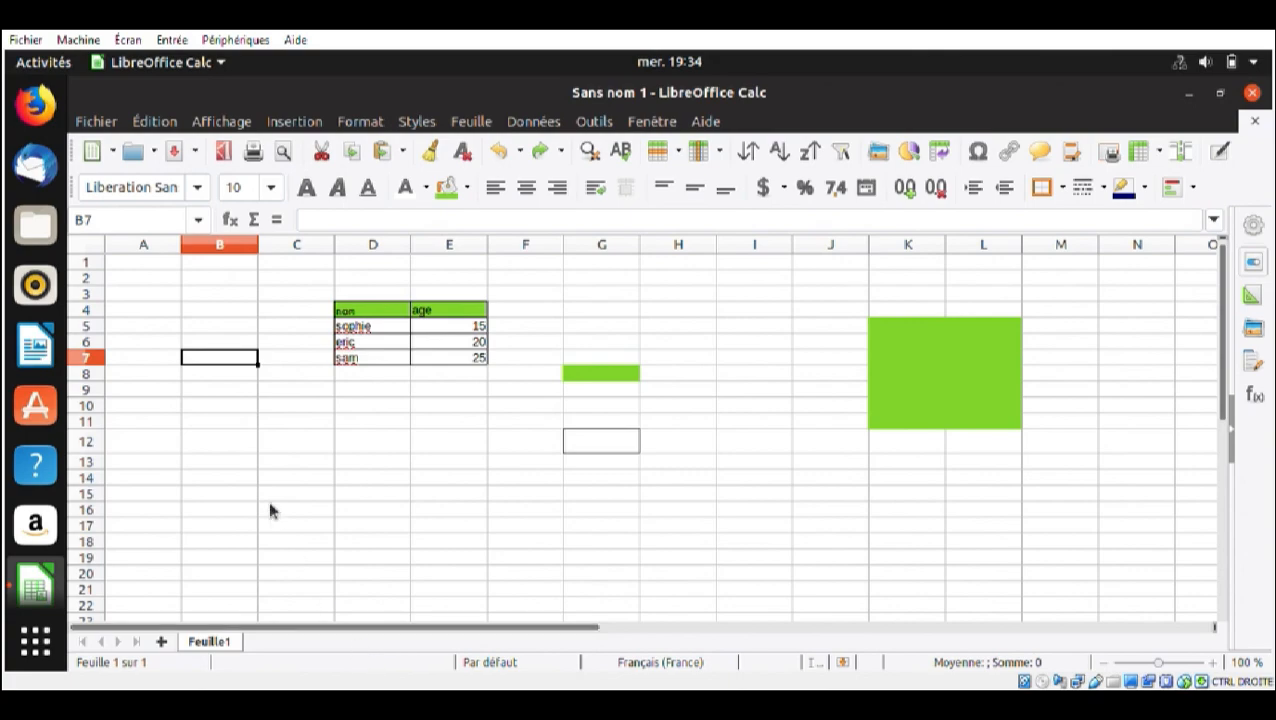
{"action": "left_click_drag", "start_coordinate": [223, 385], "coordinate": [233, 447]}
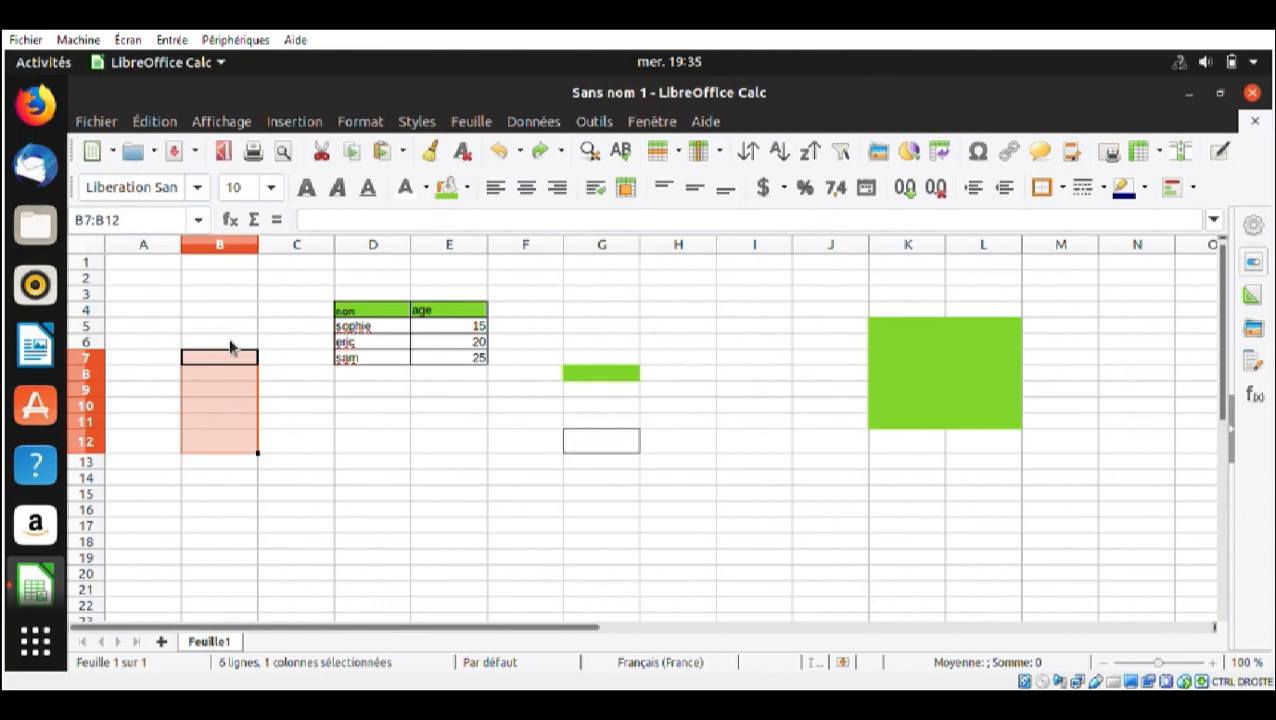
{"action": "key", "text": "alt+F11"}
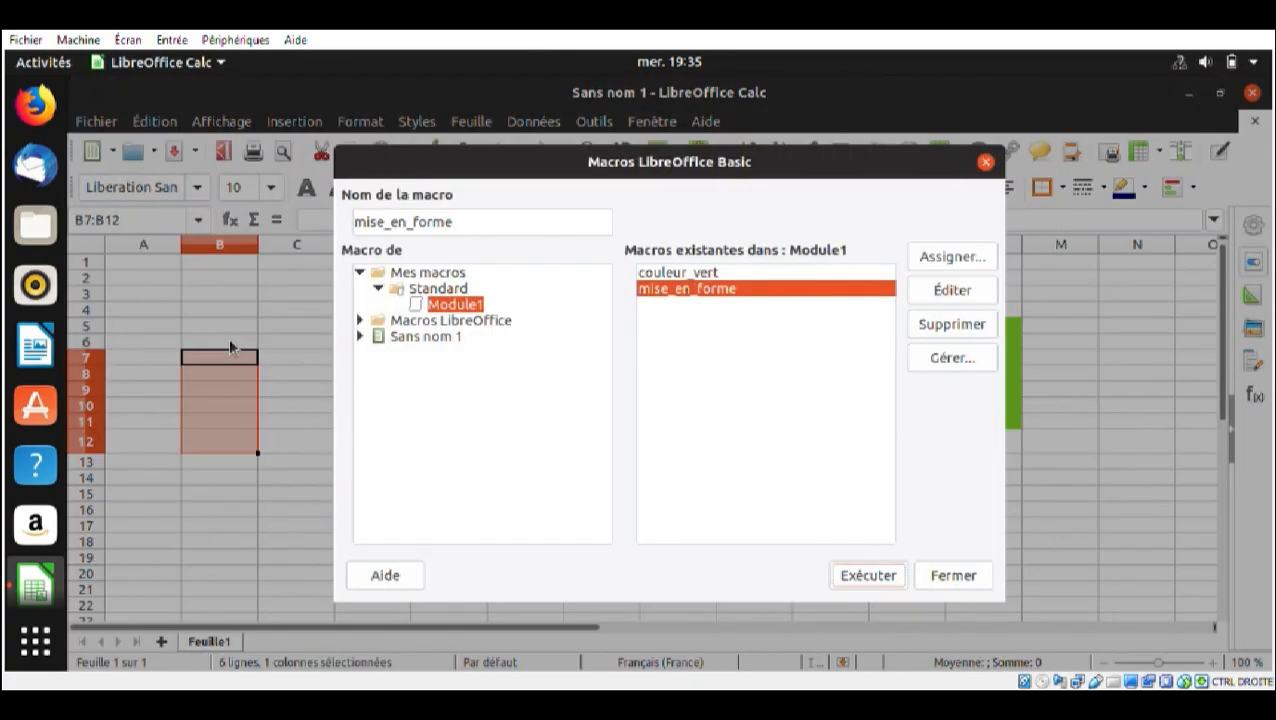
{"action": "left_click", "coordinate": [686, 274]}
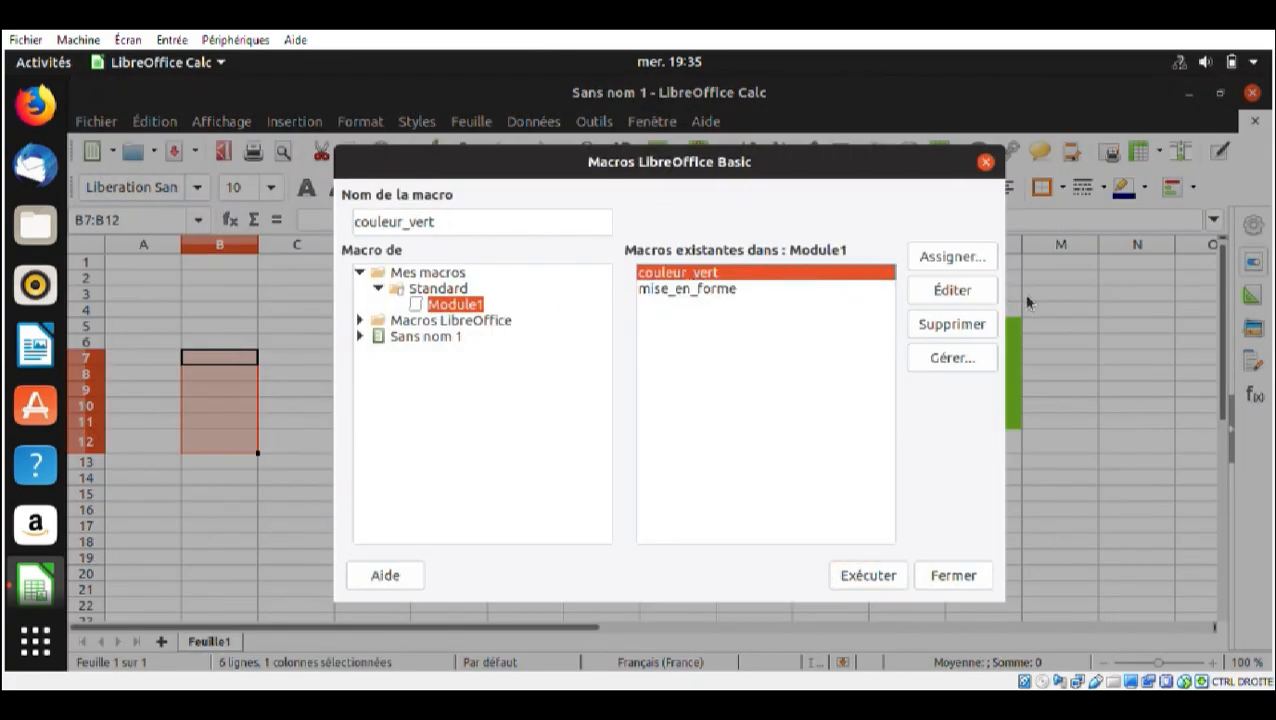
{"action": "left_click", "coordinate": [858, 576]}
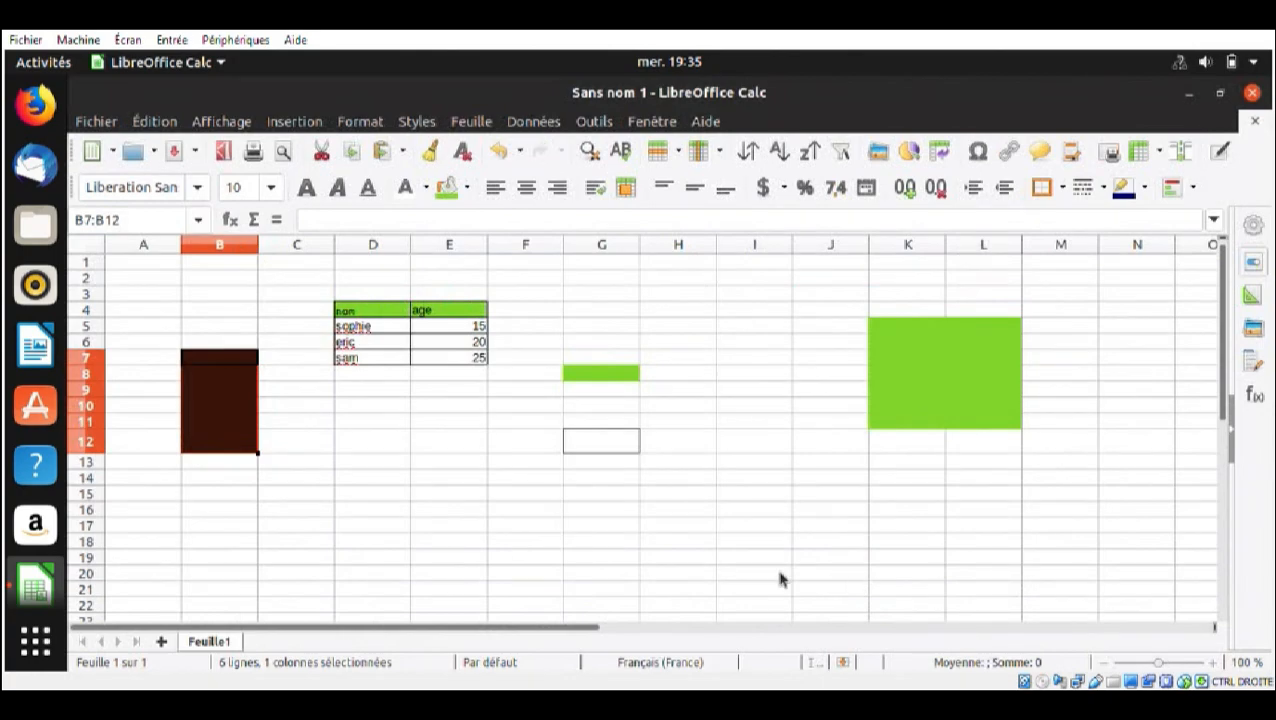
{"action": "left_click", "coordinate": [222, 376]}
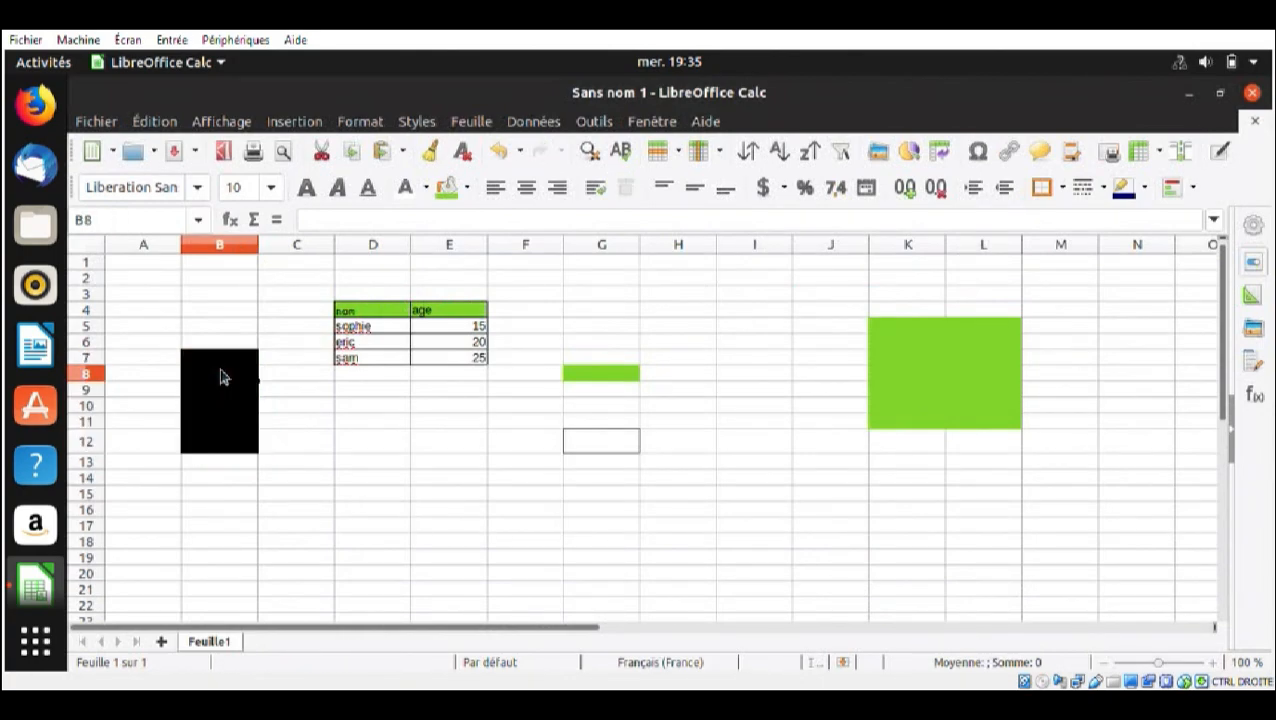
{"action": "left_click", "coordinate": [225, 363]}
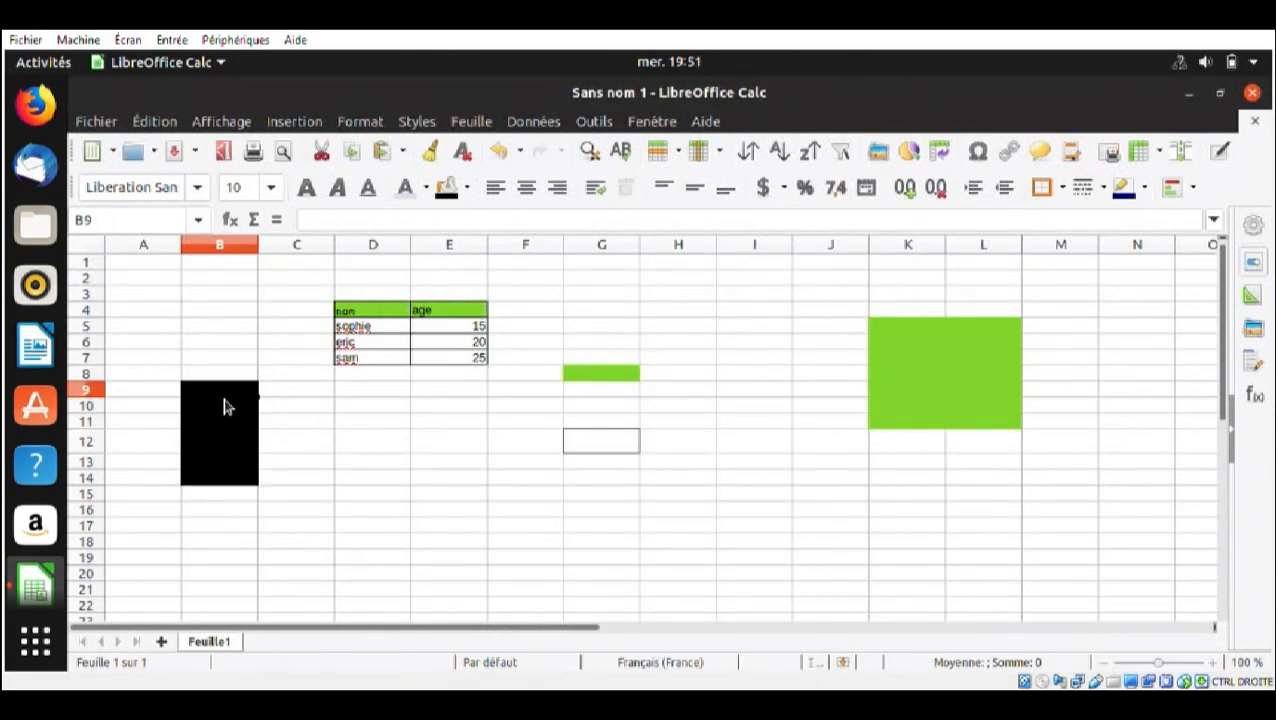
Run the mise_en_forme macro on the black-filled cells B9:B14
{"action": "left_click_drag", "start_coordinate": [225, 404], "coordinate": [231, 478]}
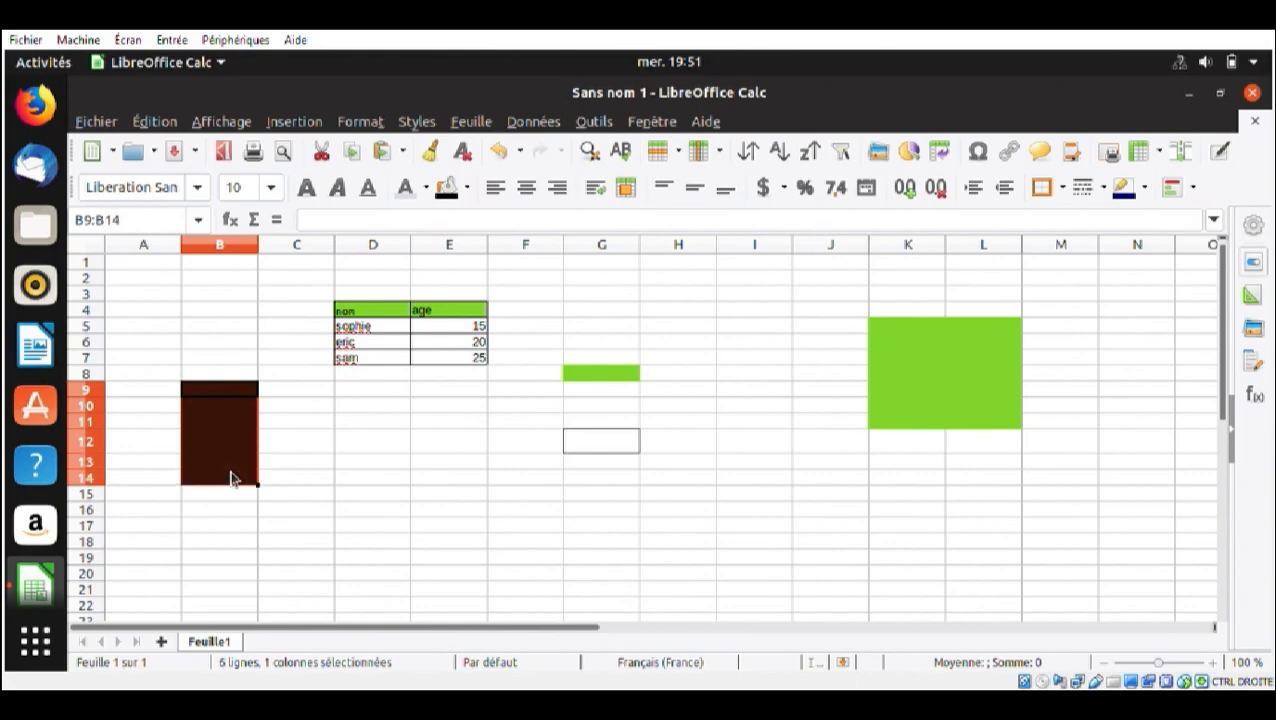
{"action": "key", "text": "alt+F11"}
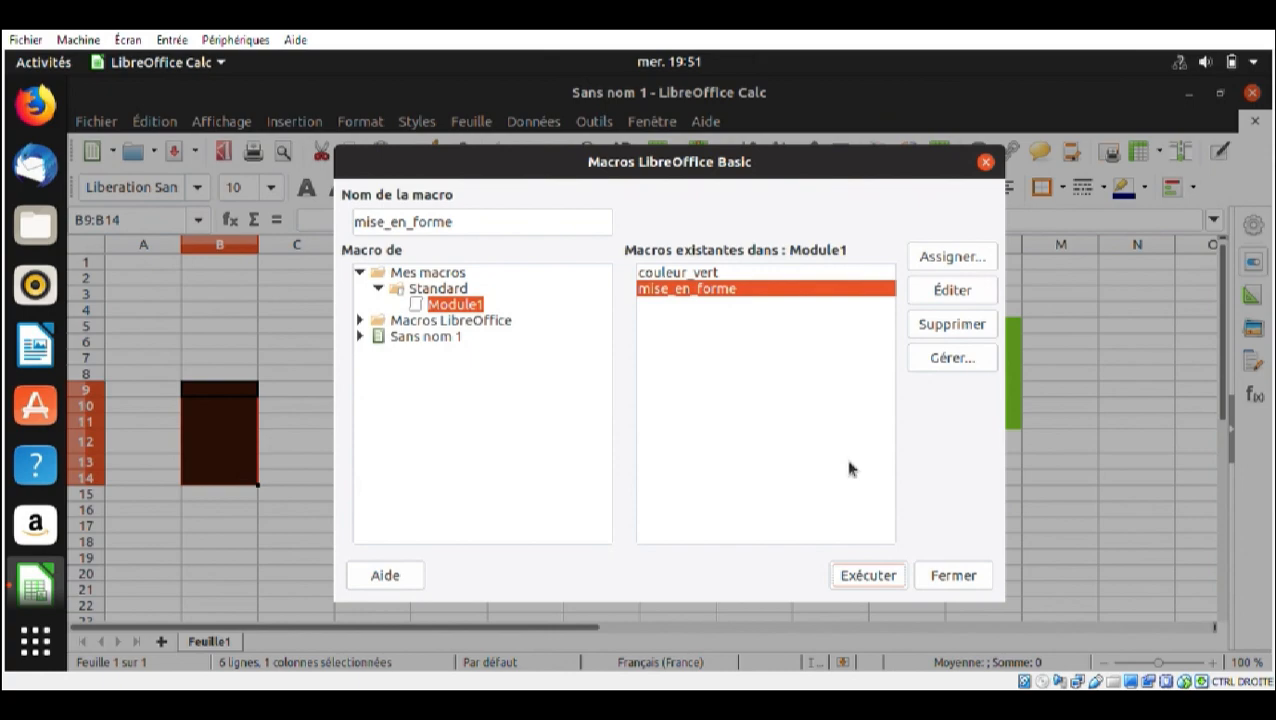
{"action": "left_click", "coordinate": [862, 575]}
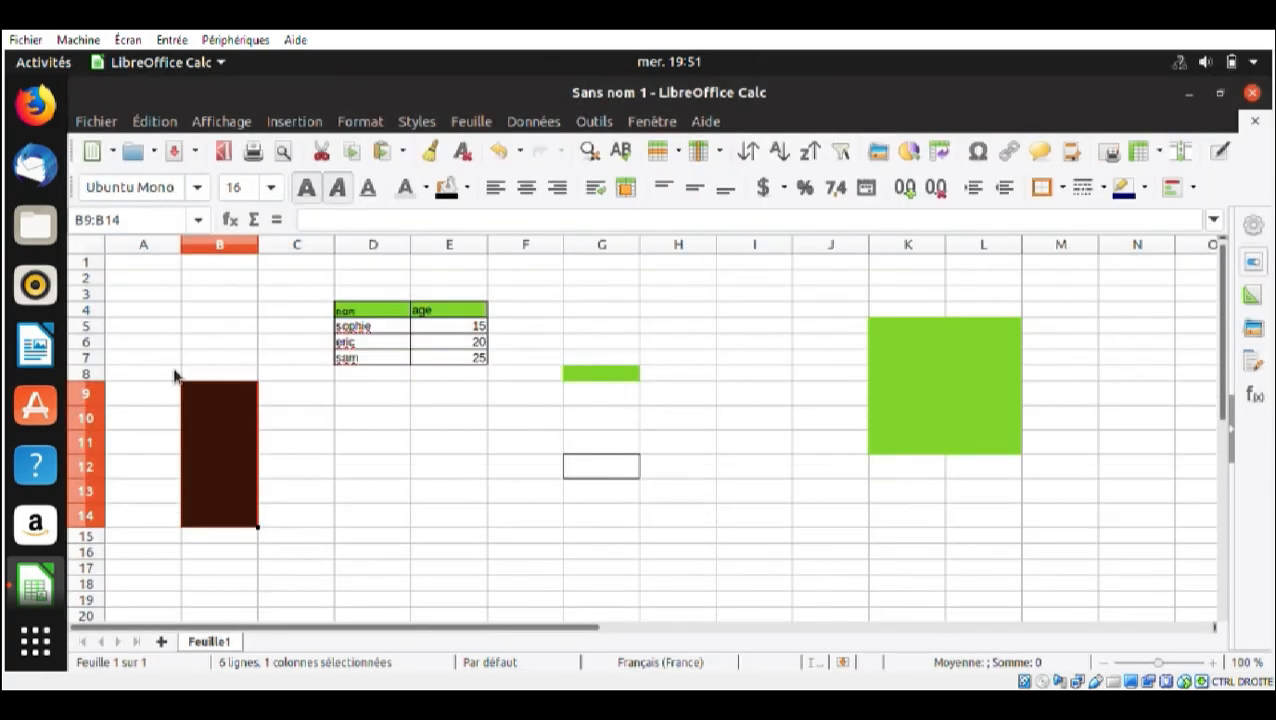
{"action": "left_click", "coordinate": [247, 415]}
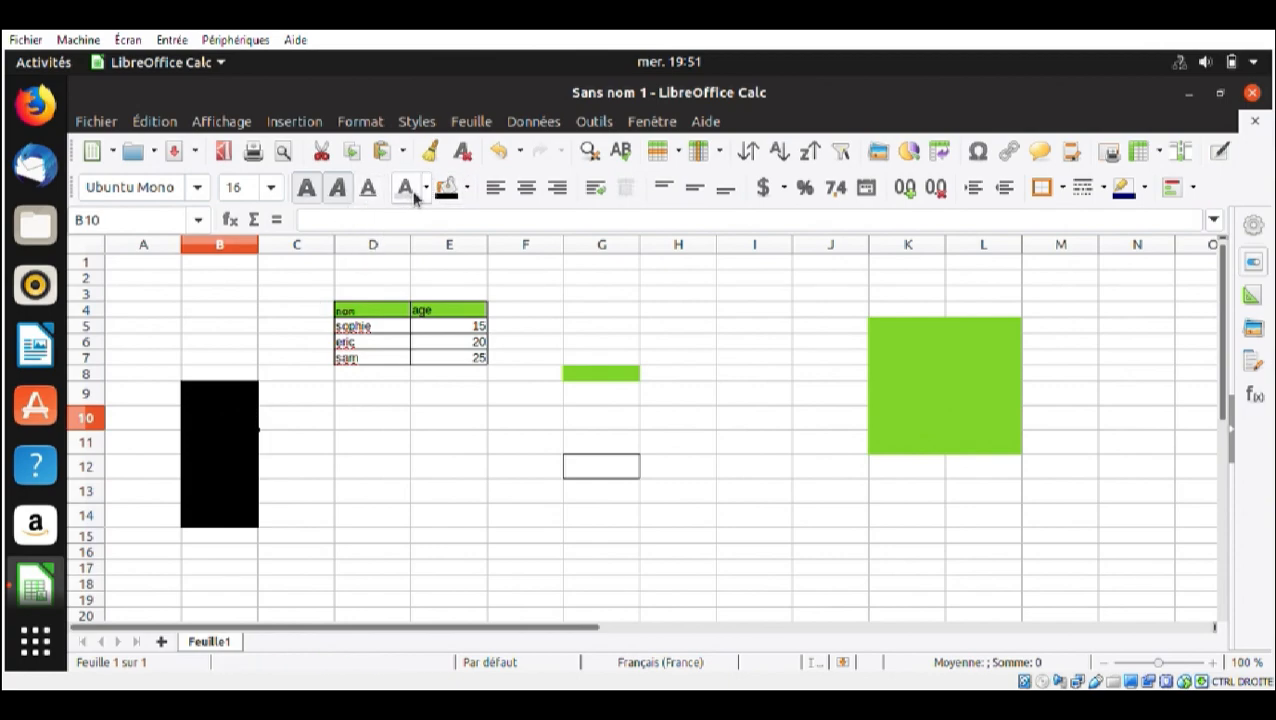
Enter the sample texts jgctd in cell B9 and gfdt in cell B10
{"action": "left_click", "coordinate": [212, 400]}
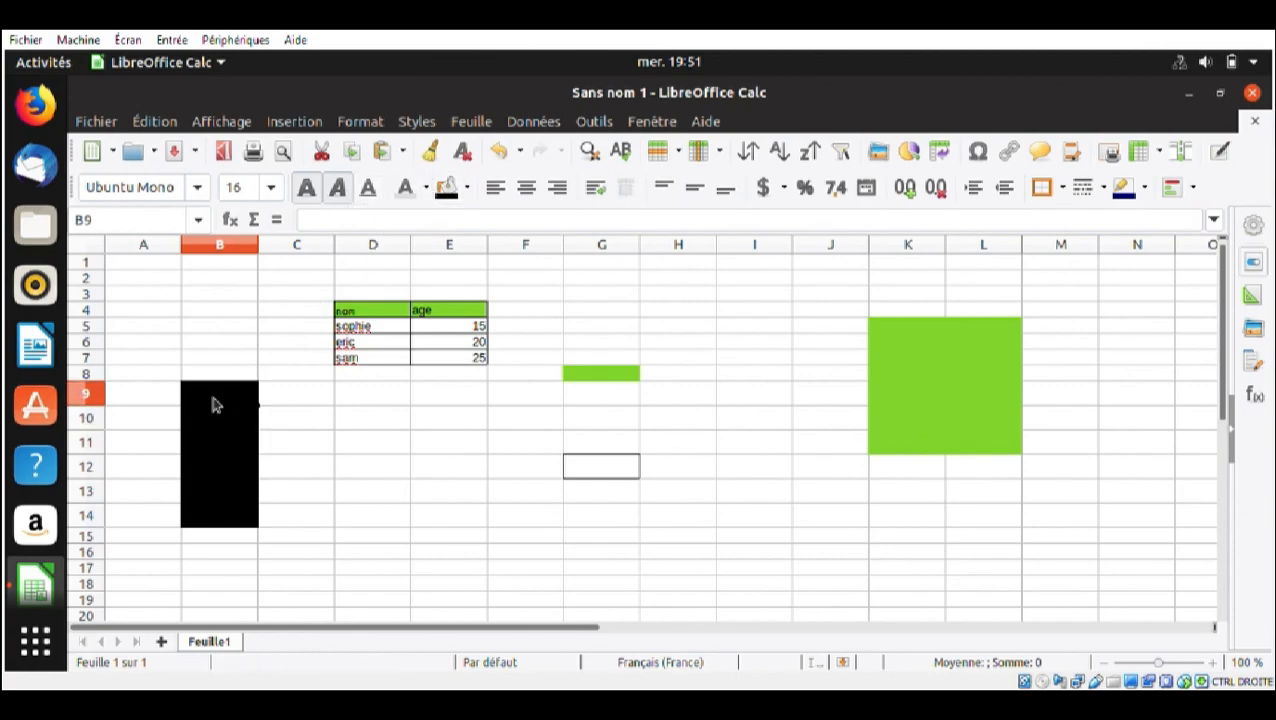
{"action": "type", "text": "ctd"}
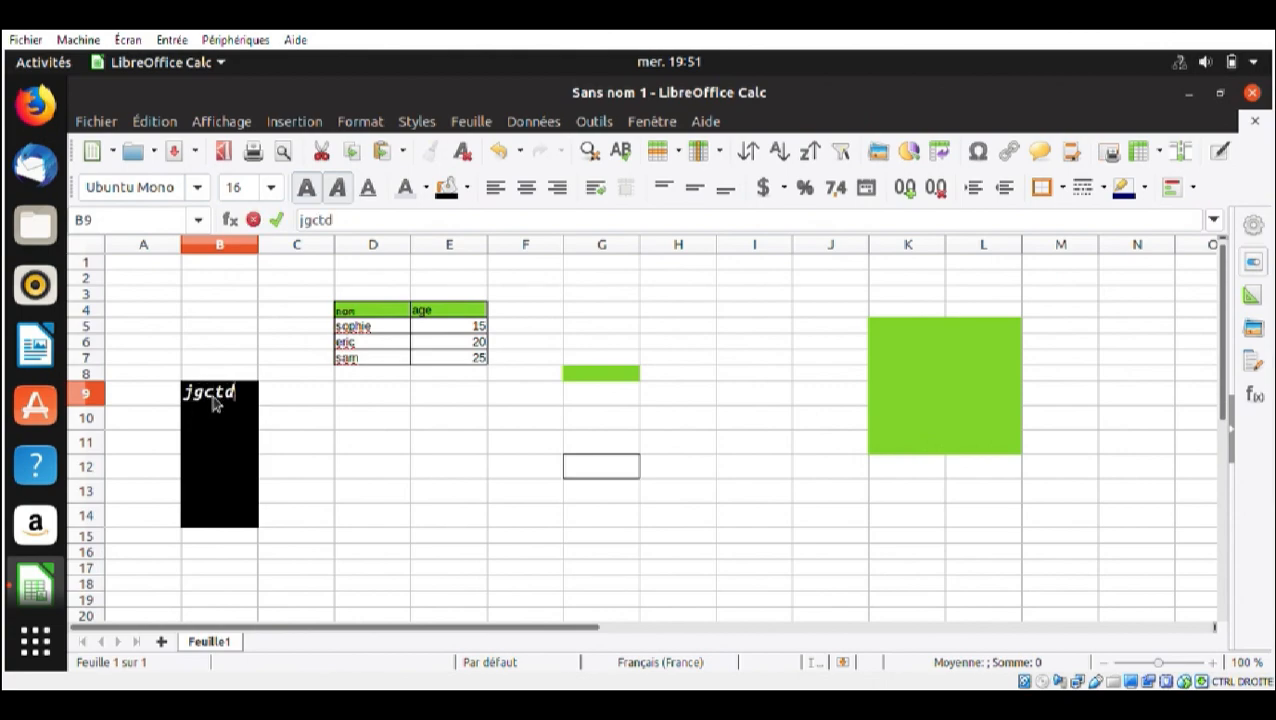
{"action": "key", "text": "Return"}
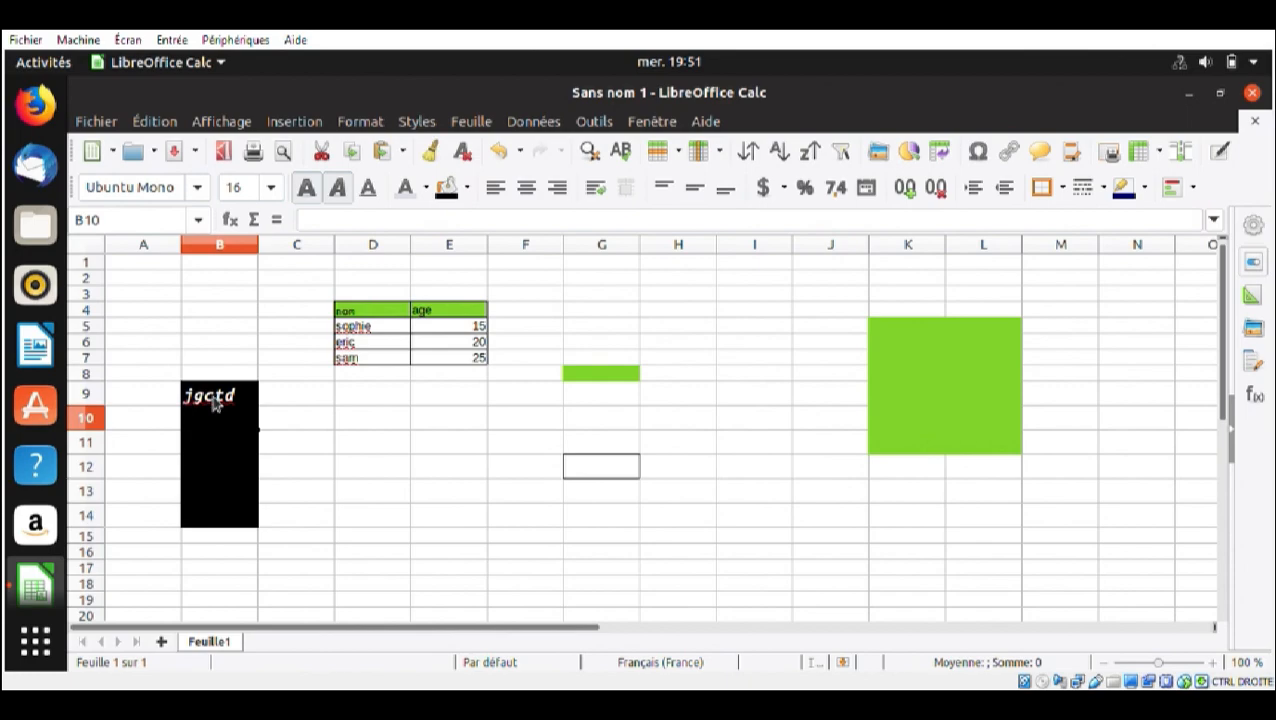
{"action": "type", "text": "gfdt"}
{"action": "key", "text": "Return"}
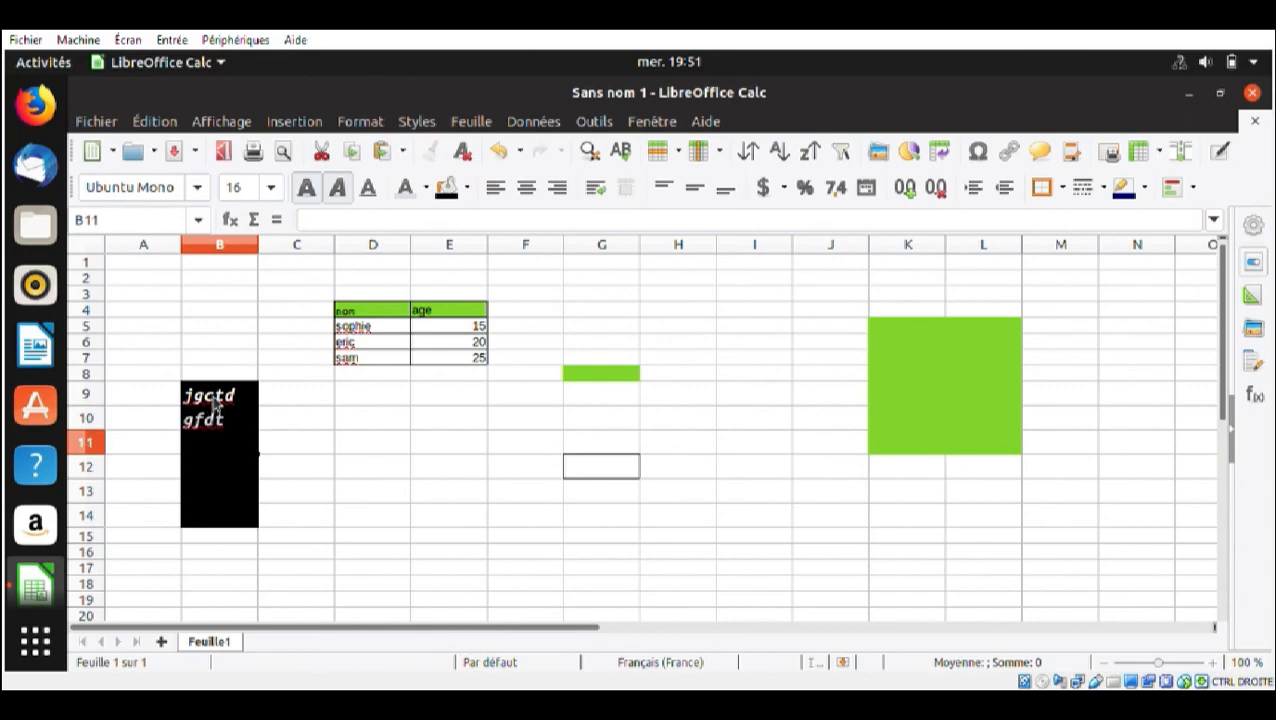
Enter the sample texts chgdt in cell B11 and cgdy in cell B12
{"action": "type", "text": "chgdt"}
{"action": "key", "text": "Return"}
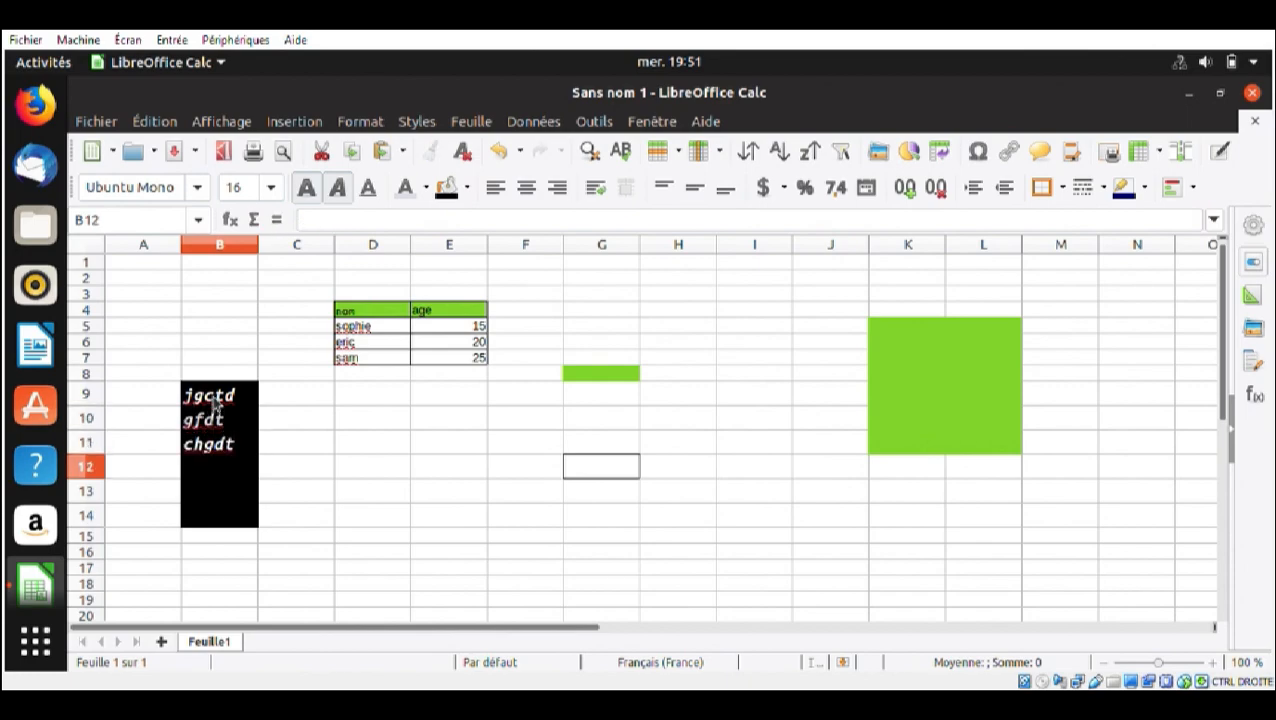
{"action": "type", "text": "cgdy"}
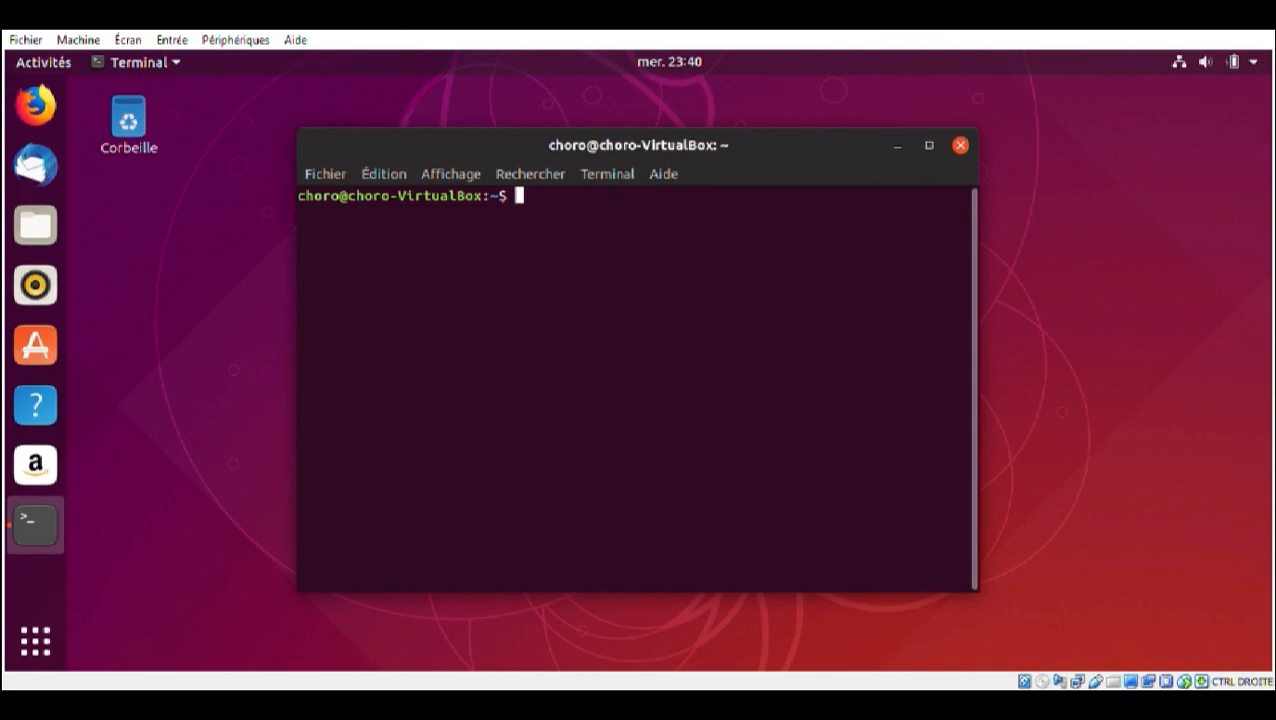
Add the LibreOffice repository in the terminal with sudo add-apt-repository ppa:libreoffice/ppa, entering the account password and confirming the addition
{"action": "type", "text": "sudo add"}
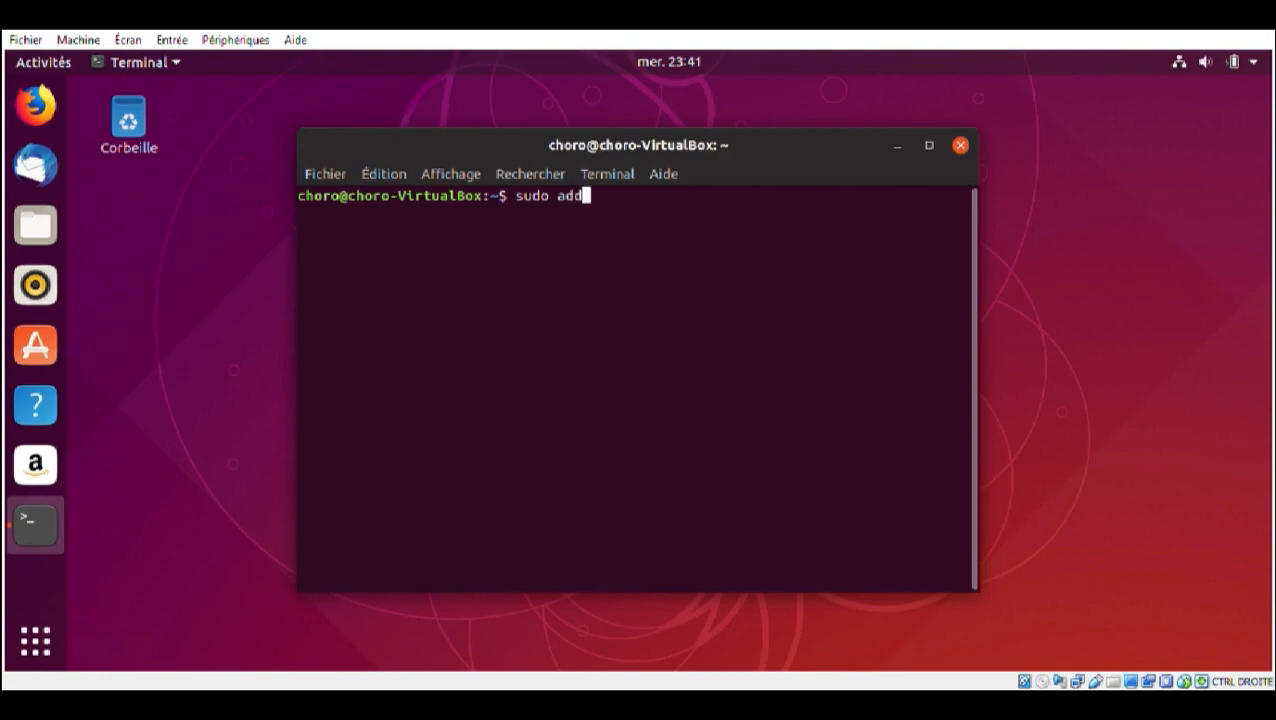
{"action": "type", "text": "-apt-repo"}
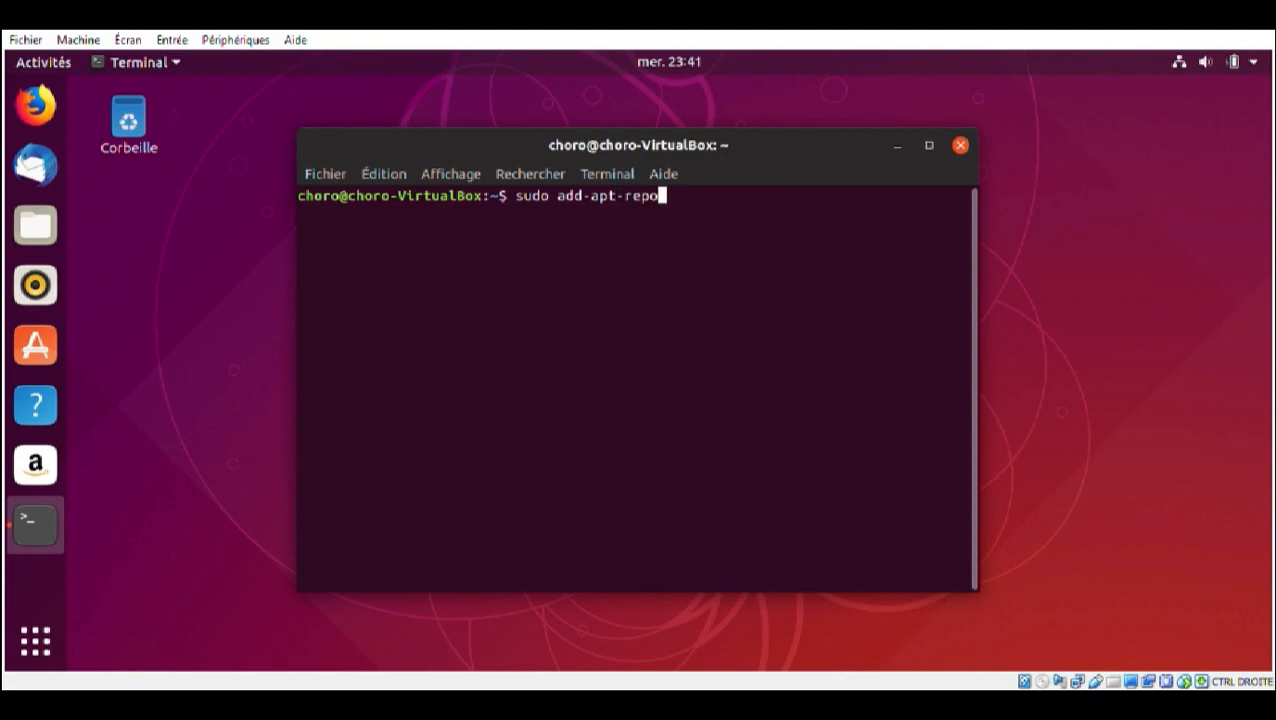
{"action": "type", "text": "sitory ppa"}
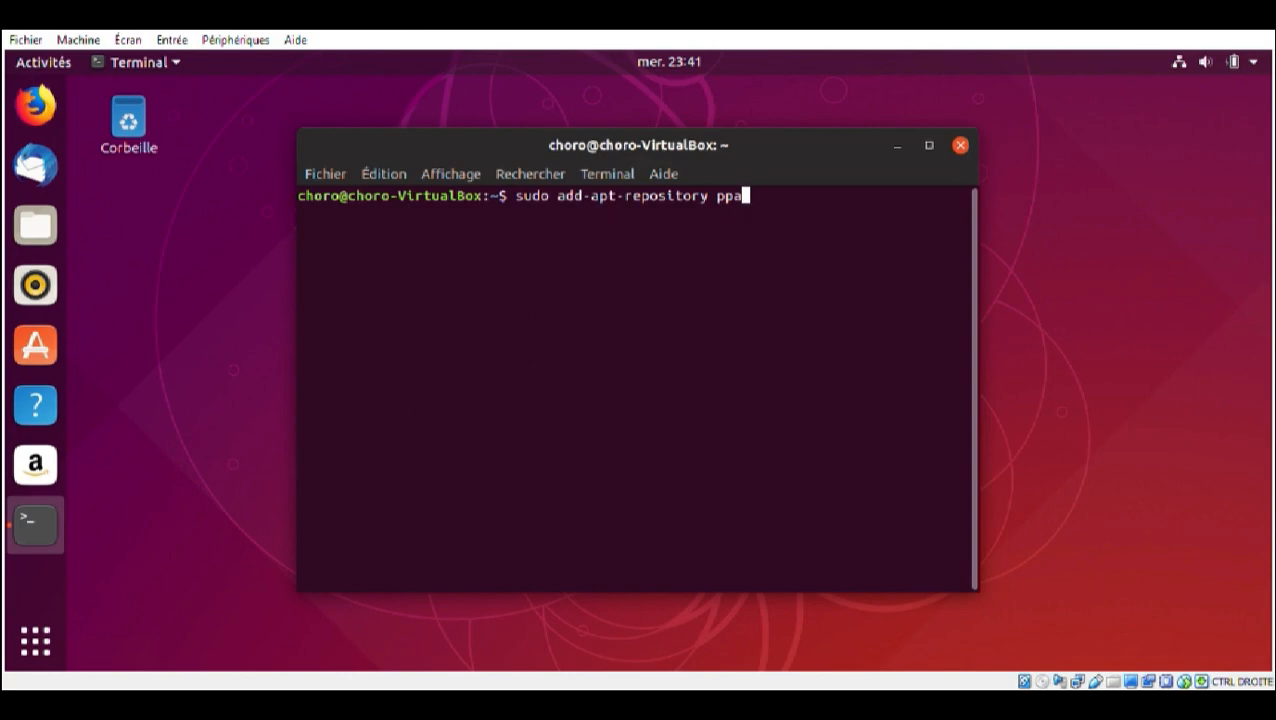
{"action": "type", "text": ":libreoffice"}
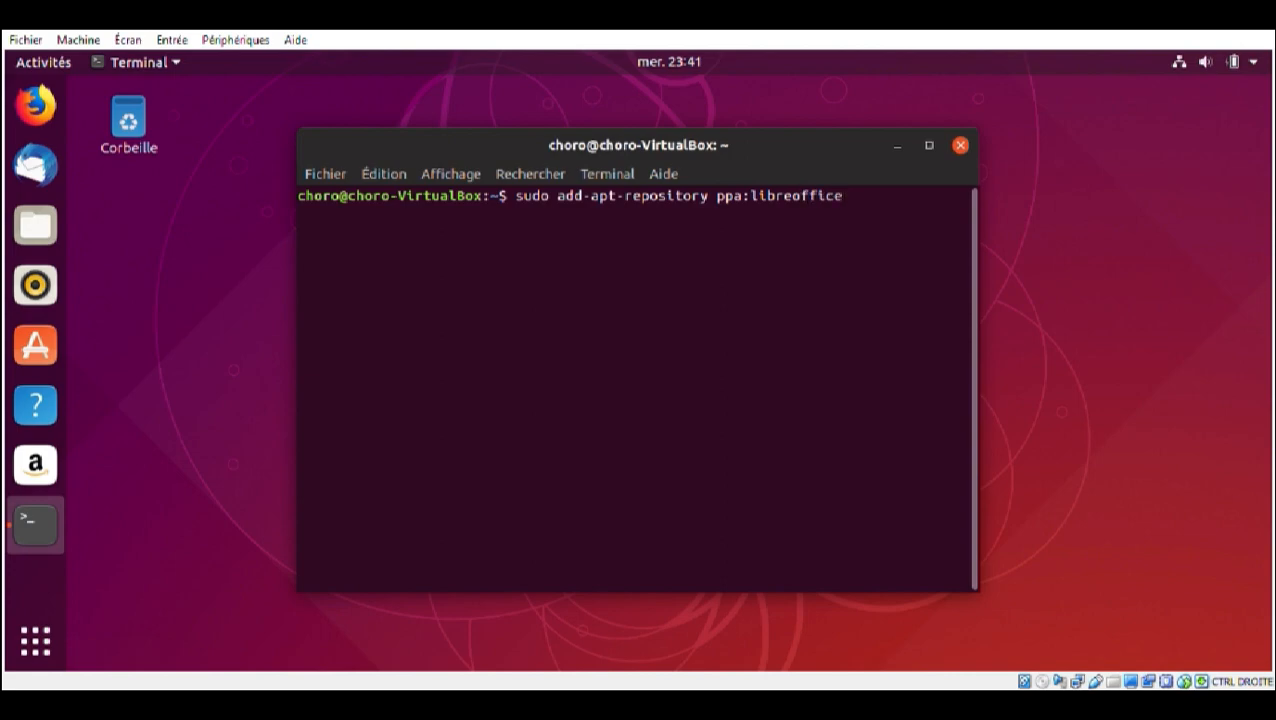
{"action": "type", "text": "/ppa"}
{"action": "key", "text": "Return"}
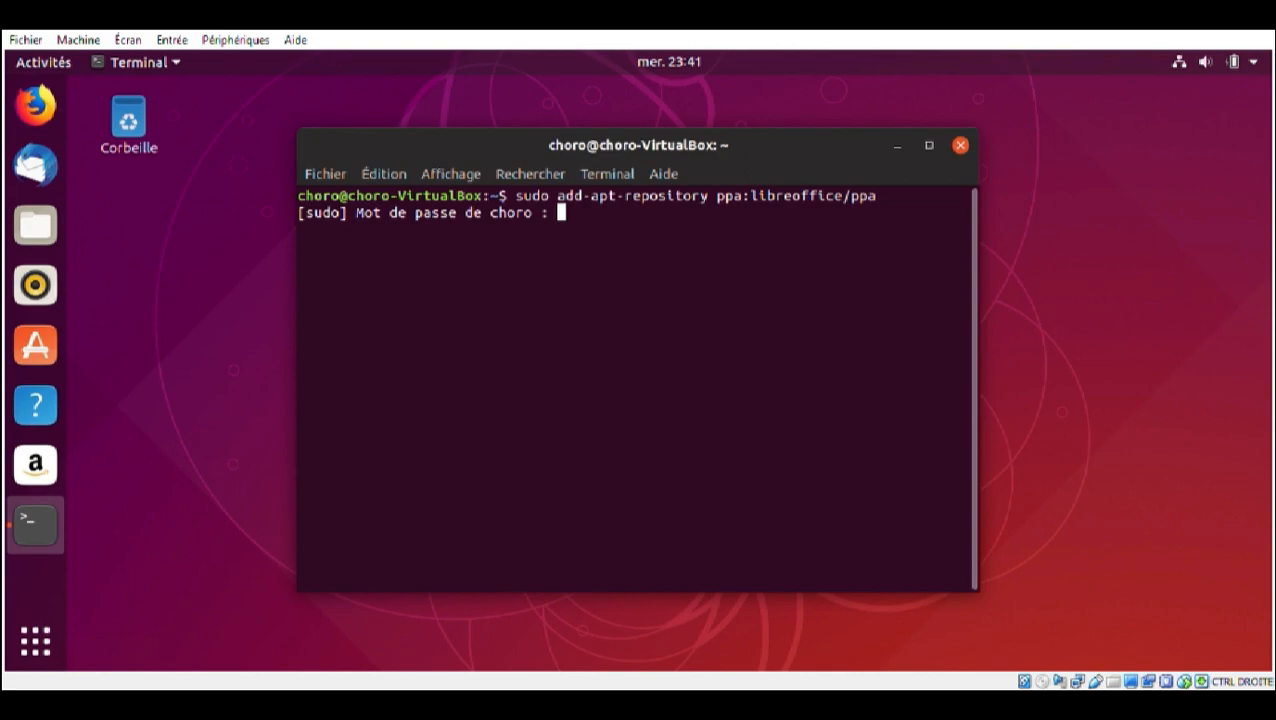
{"action": "key", "text": "Return"}
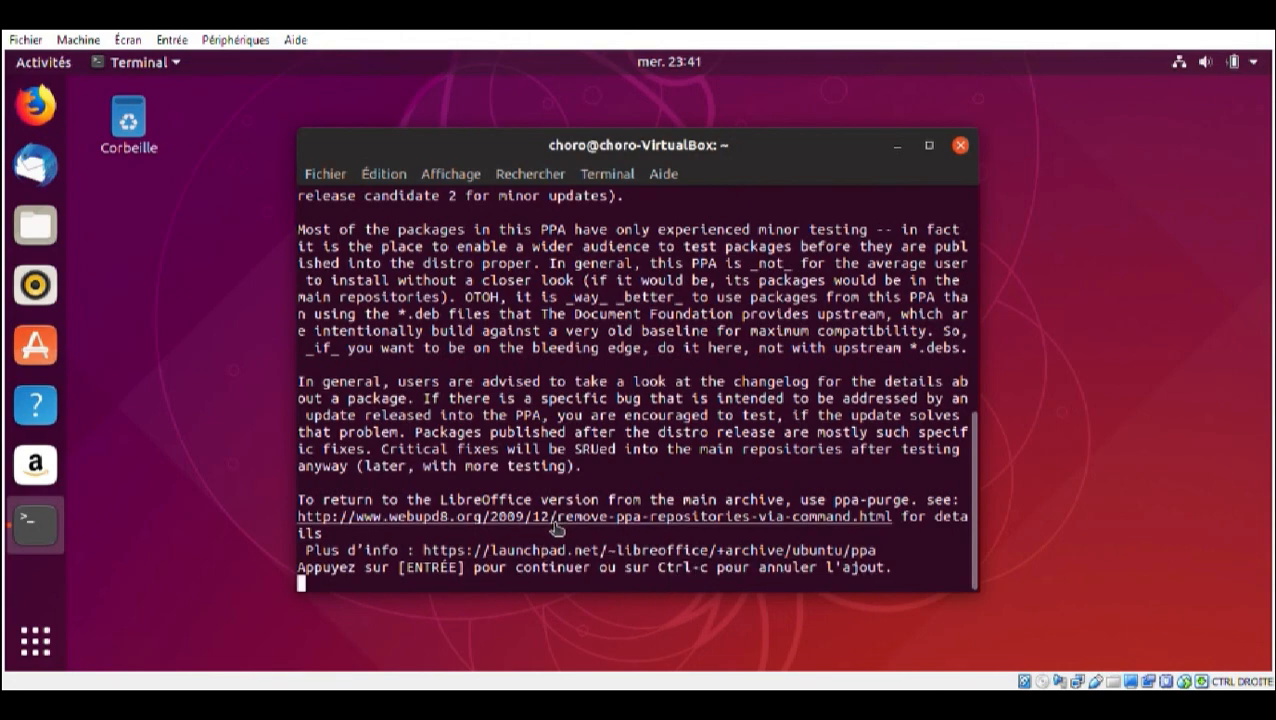
{"action": "key", "text": "Return"}
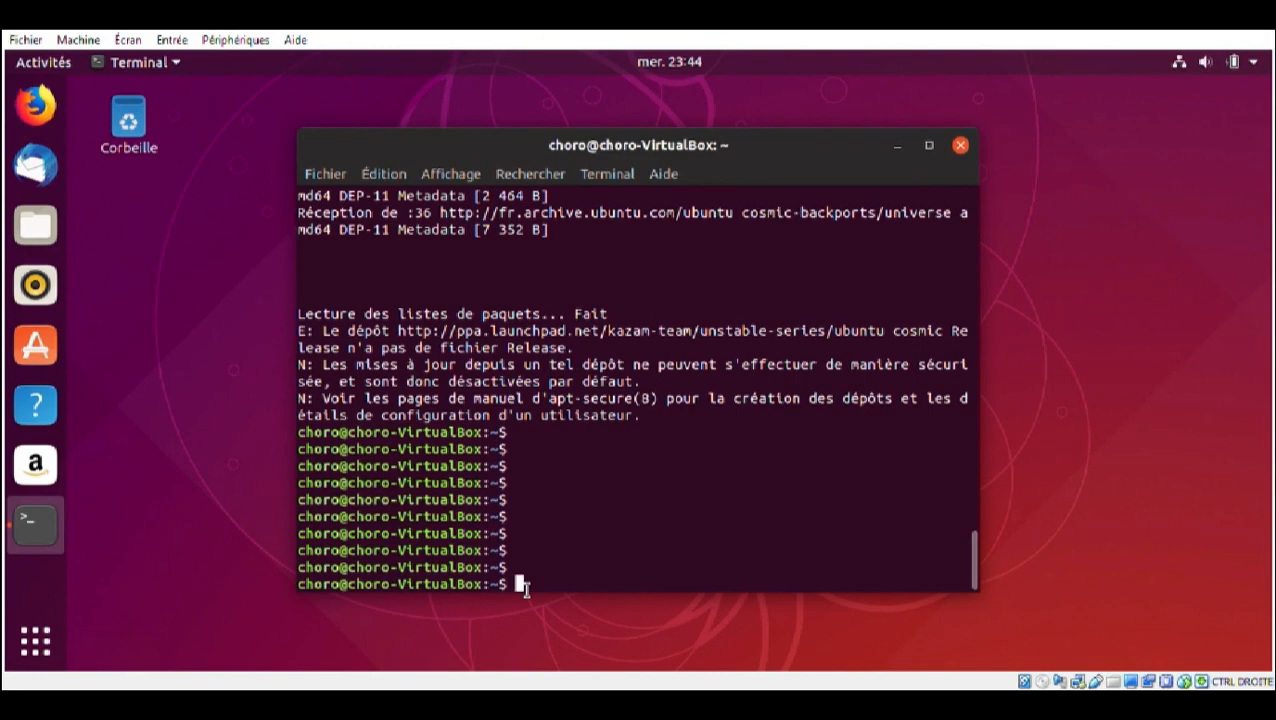
Refresh the package lists with the command sudo apt-get update
{"action": "type", "text": "sudo apt"}
{"action": "type", "text": "-get update"}
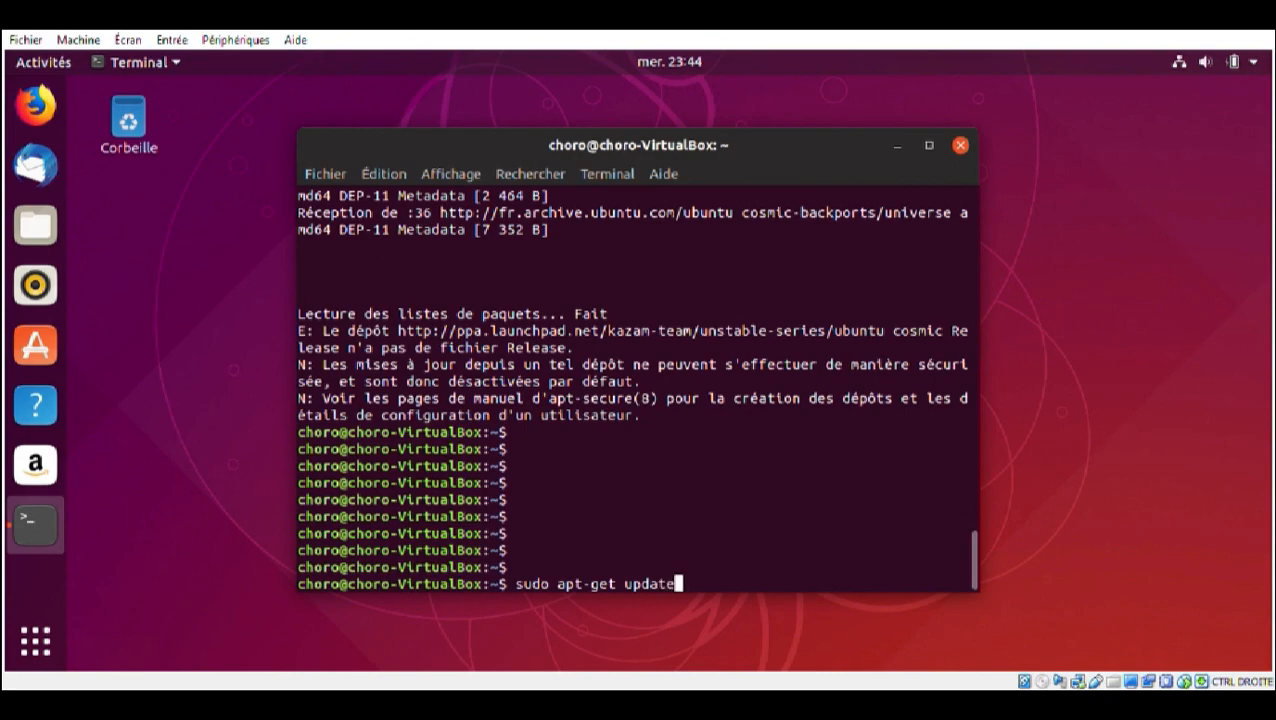
{"action": "key", "text": "Return"}
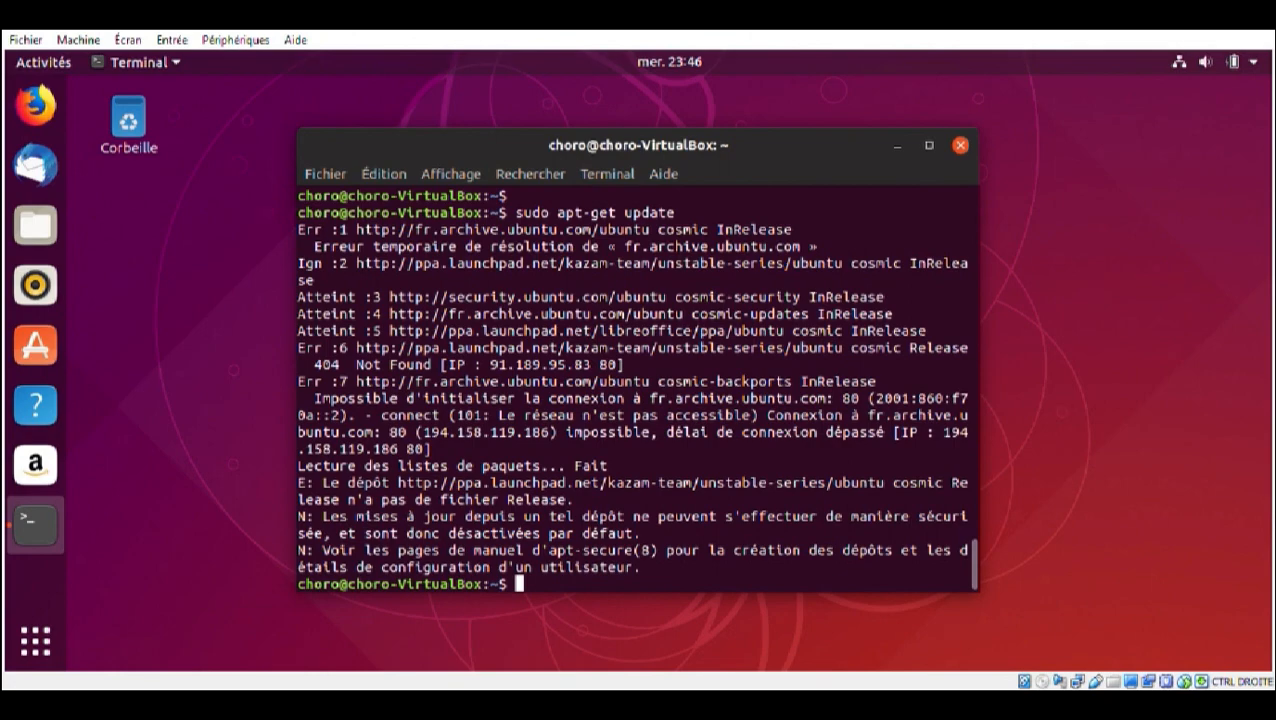
Install LibreOffice with the command sudo apt-get install libreoffice, answering o to continue
{"action": "type", "text": "sudo apt-get"}
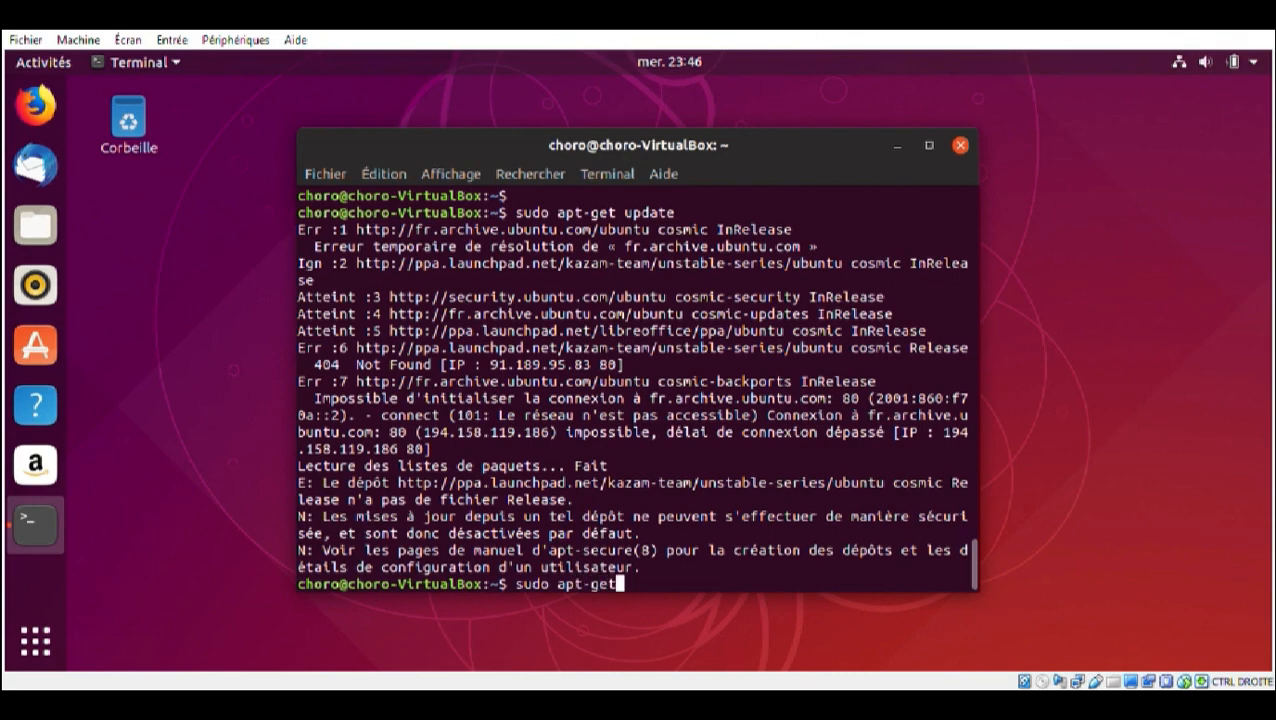
{"action": "type", "text": " install"}
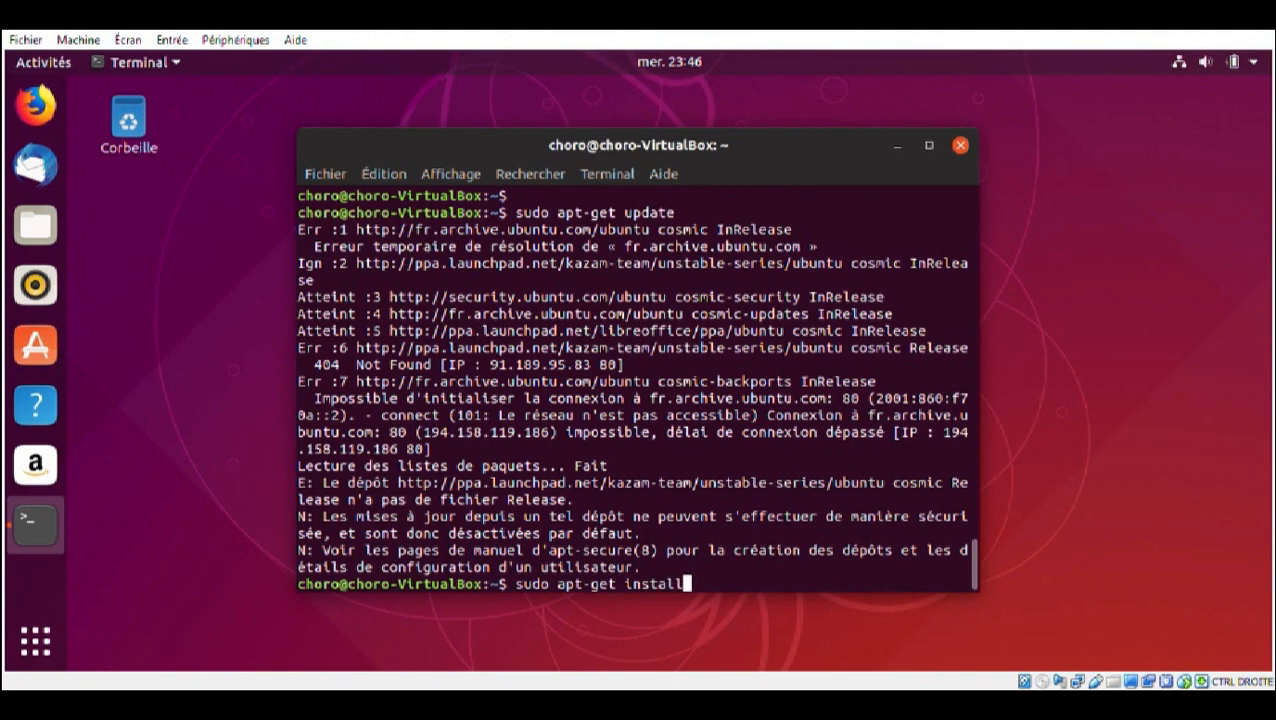
{"action": "type", "text": " libreoff"}
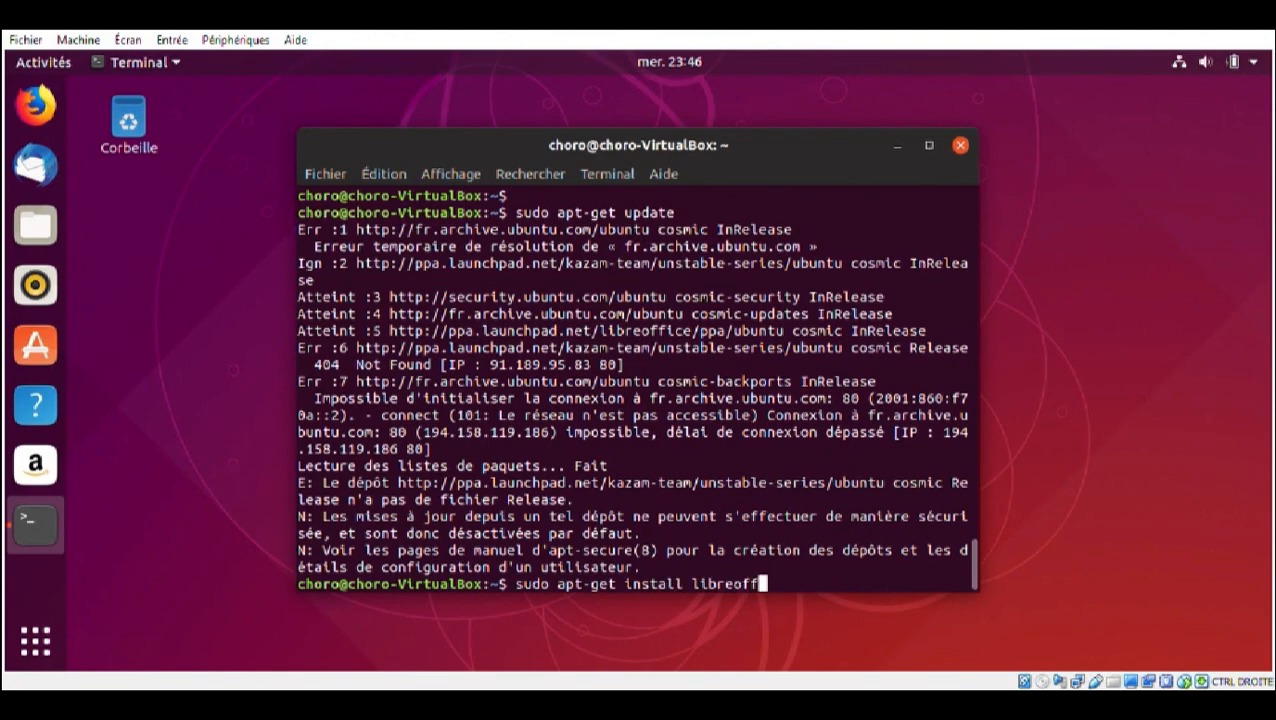
{"action": "type", "text": "ice"}
{"action": "key", "text": "Return"}
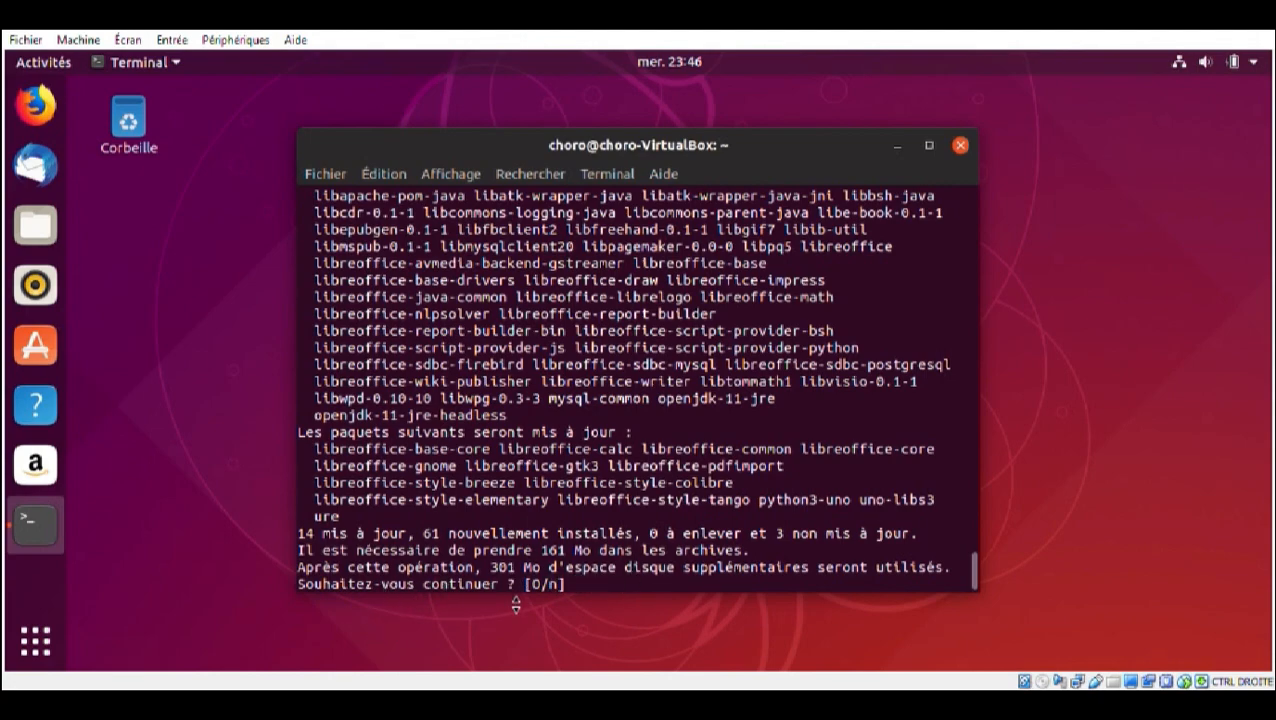
{"action": "type", "text": "o"}
{"action": "key", "text": "Return"}
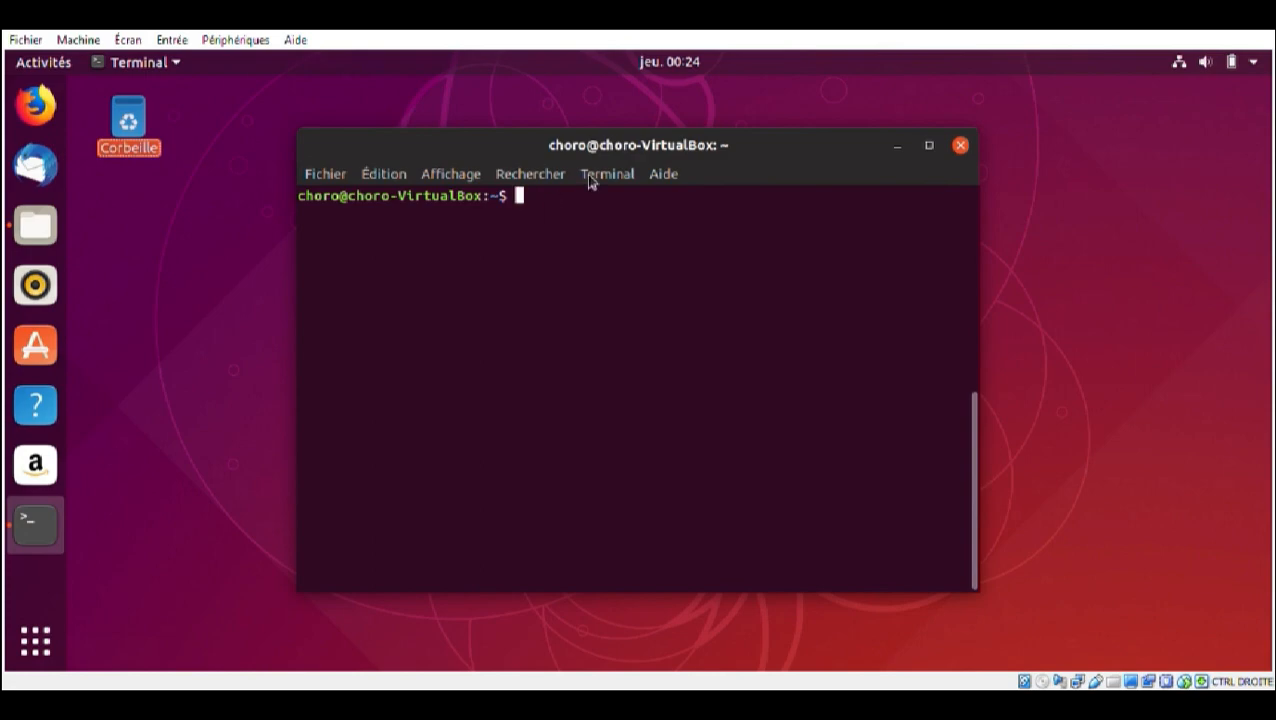
Recall the command sudo apt-get install libreoffice at the terminal prompt without running it
{"action": "key", "text": "Up"}
{"action": "key", "text": "Up"}
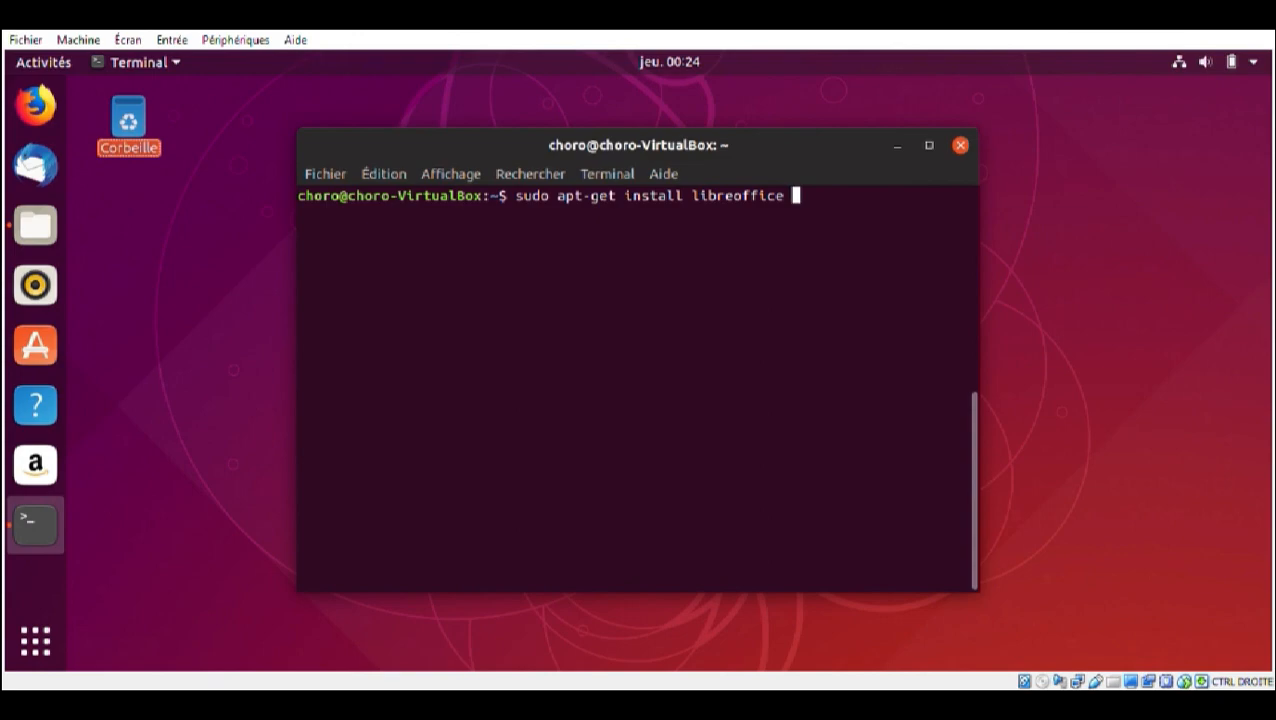
{"action": "type", "text": "6"}
{"action": "key", "text": "BackSpace"}
{"action": "type", "text": "|"}
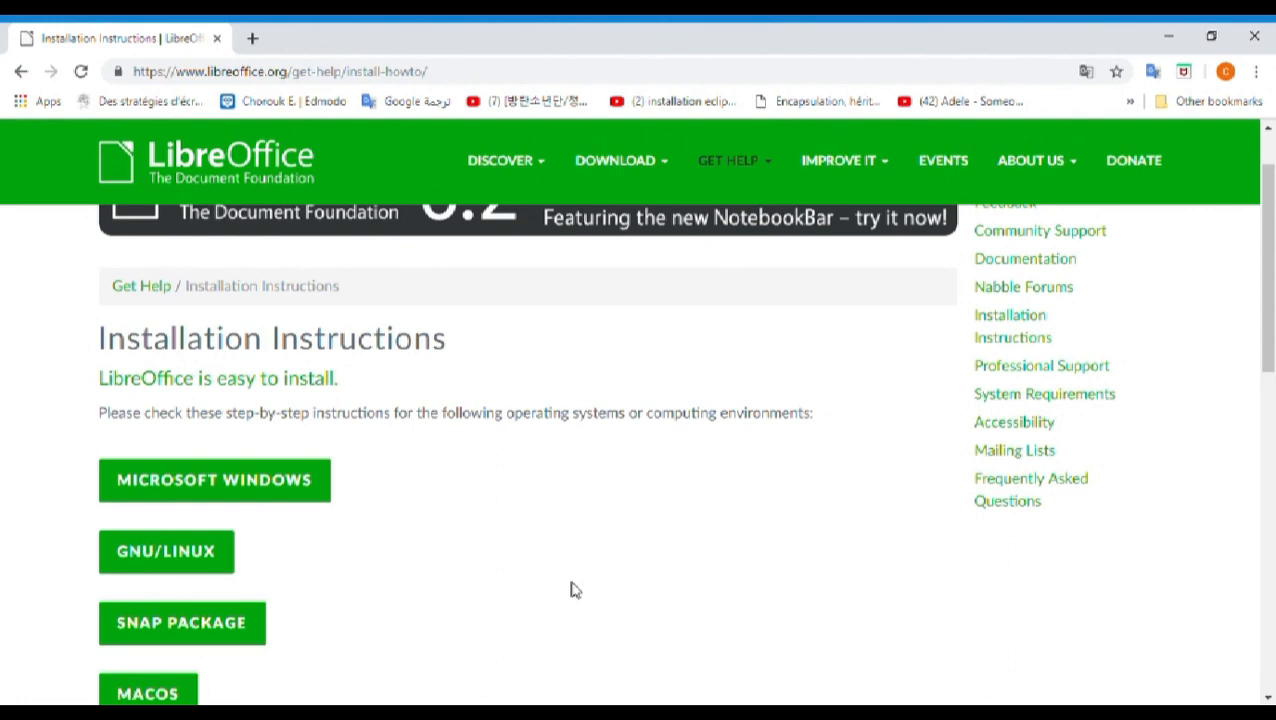
Switch to the browser and examine the address and the list of operating systems on LibreOffice's Installation Instructions page
{"action": "left_click", "coordinate": [452, 78]}
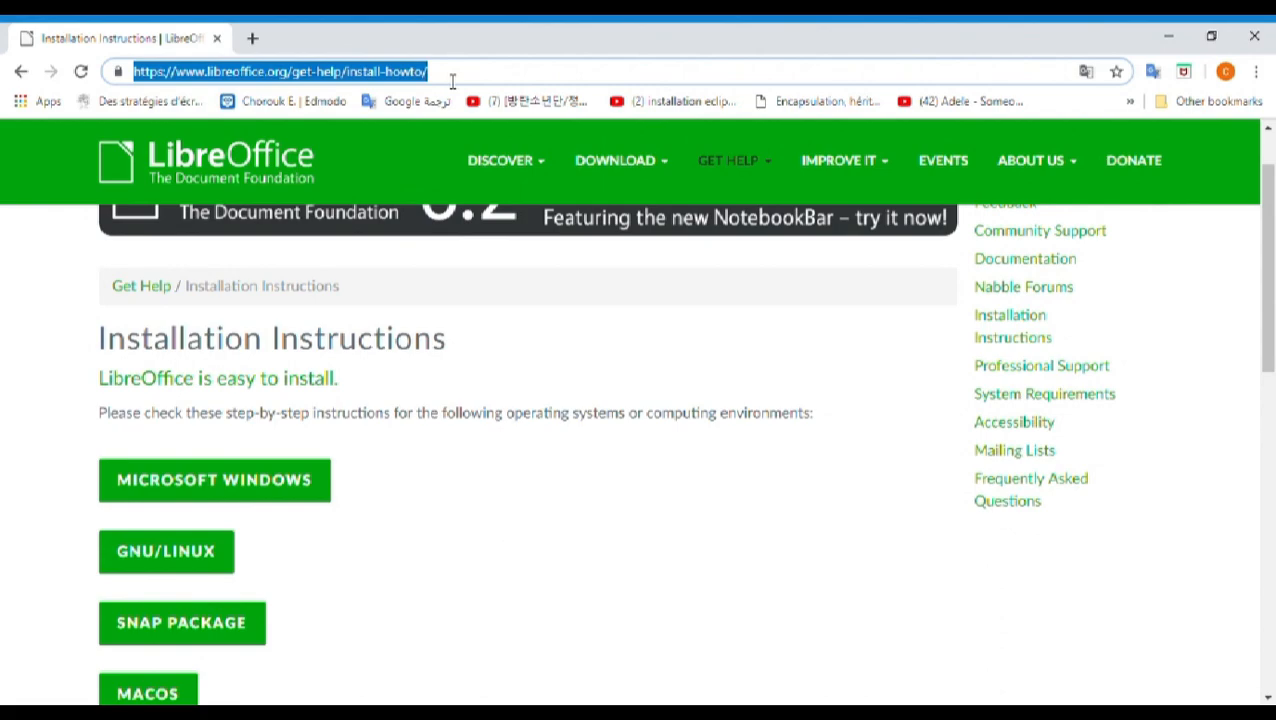
{"action": "left_click", "coordinate": [452, 80]}
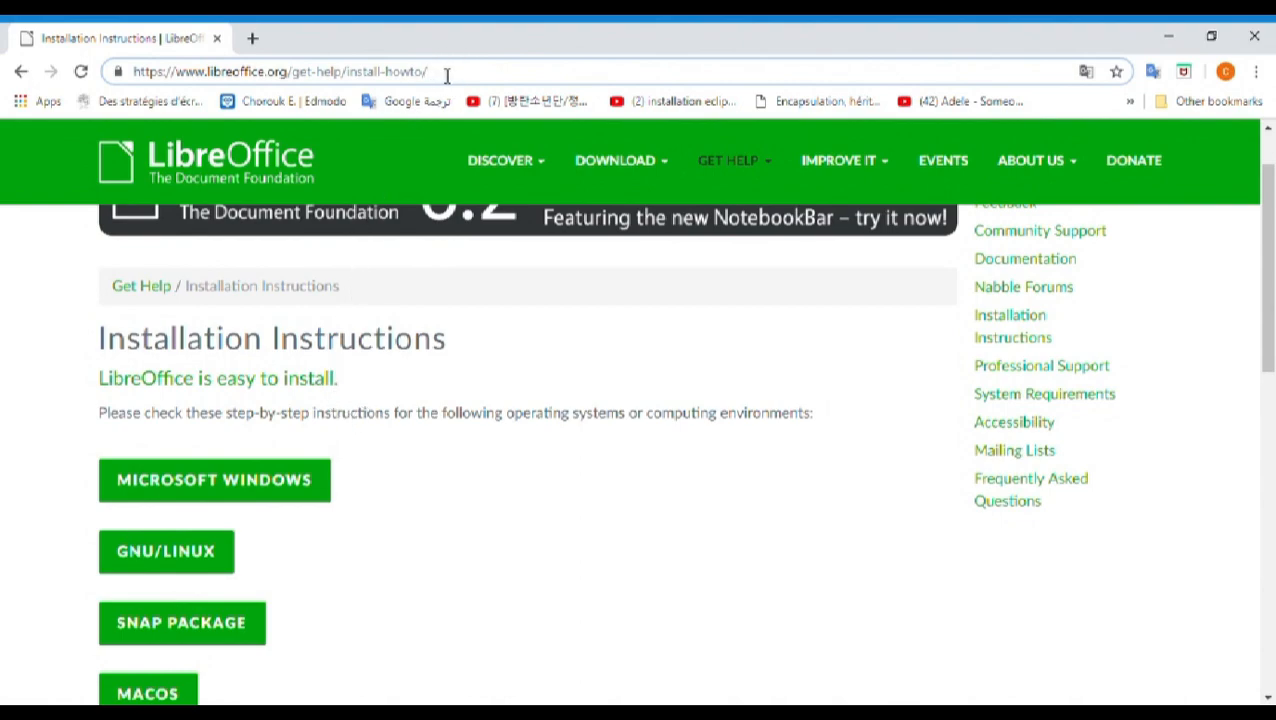
{"action": "scroll", "coordinate": [419, 268], "scroll_direction": "down", "scroll_amount": 2}
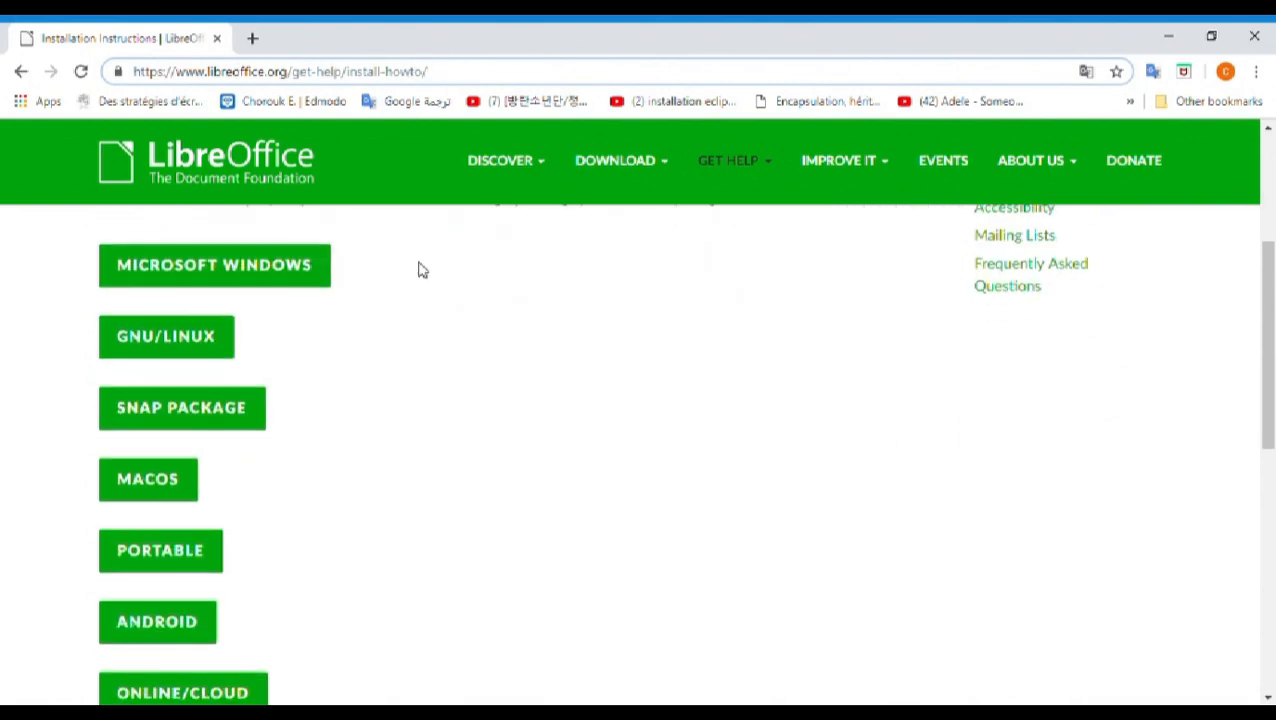
{"action": "scroll", "coordinate": [421, 268], "scroll_direction": "down", "scroll_amount": 1}
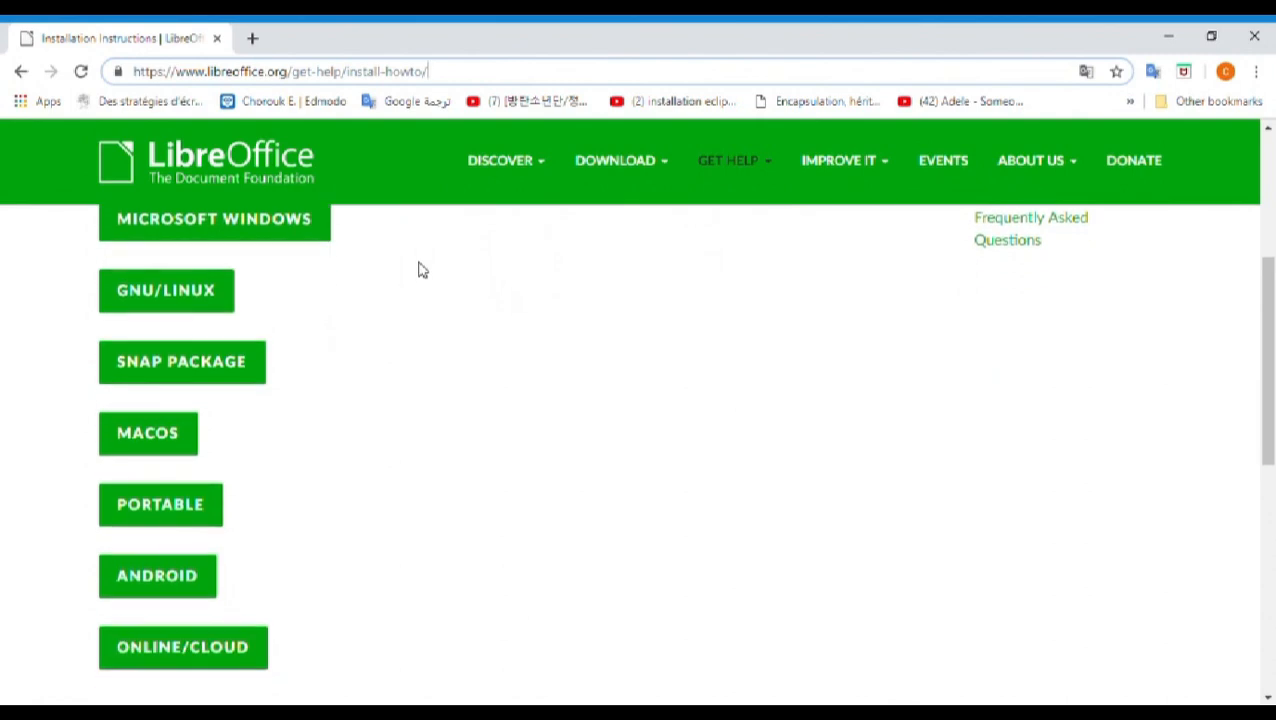
{"action": "scroll", "coordinate": [421, 268], "scroll_direction": "down", "scroll_amount": 1}
{"action": "scroll", "coordinate": [422, 270], "scroll_direction": "down", "scroll_amount": 1}
{"action": "scroll", "coordinate": [422, 270], "scroll_direction": "up", "scroll_amount": 1}
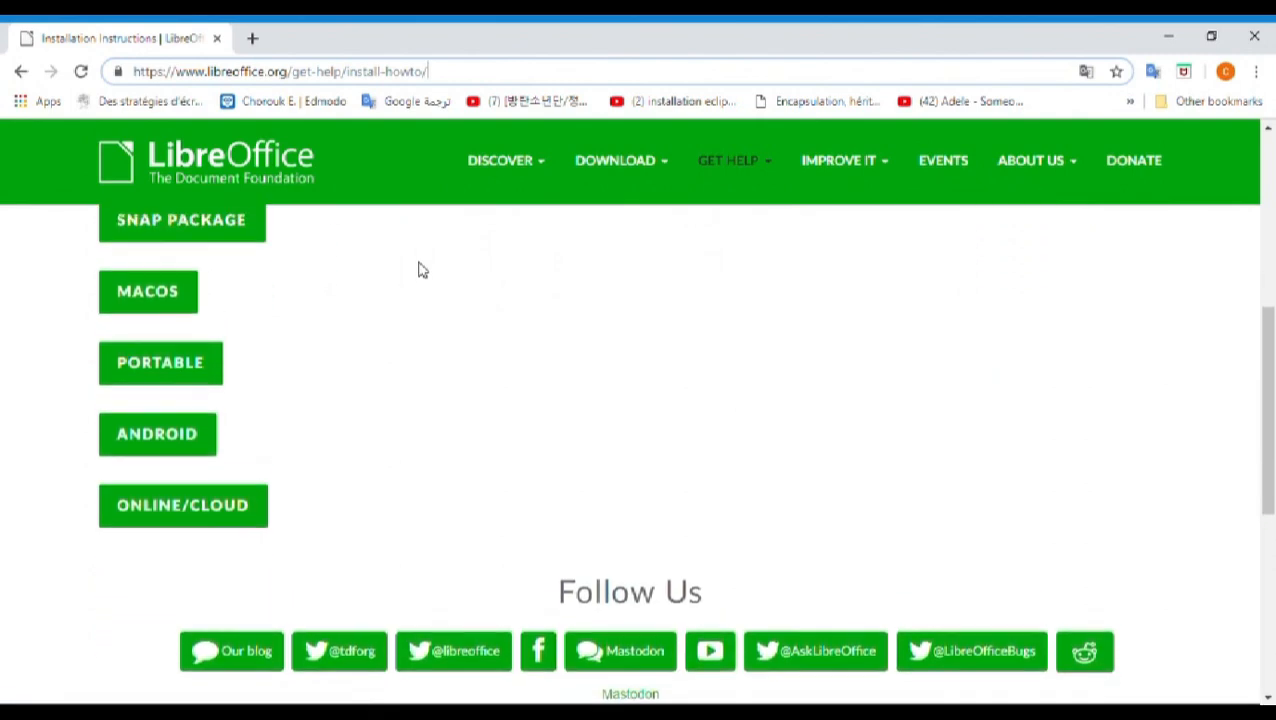
{"action": "scroll", "coordinate": [420, 270], "scroll_direction": "up", "scroll_amount": 3}
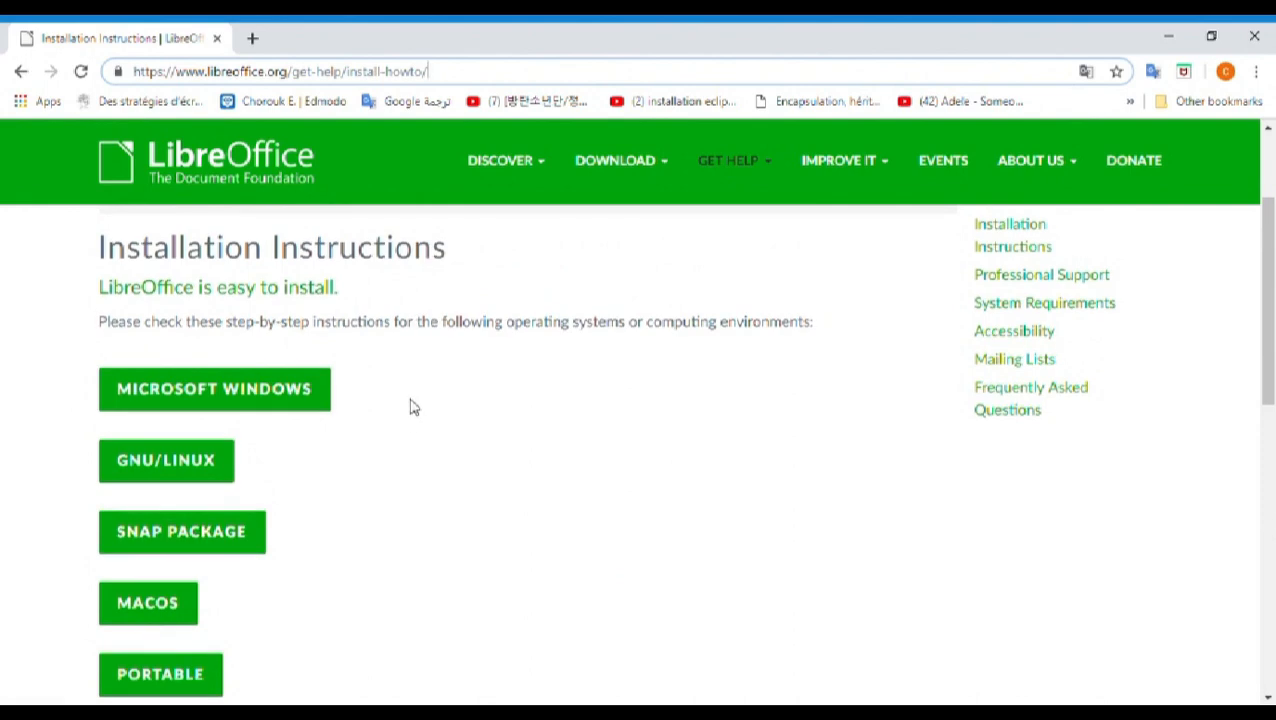
{"action": "scroll", "coordinate": [413, 407], "scroll_direction": "down", "scroll_amount": 1}
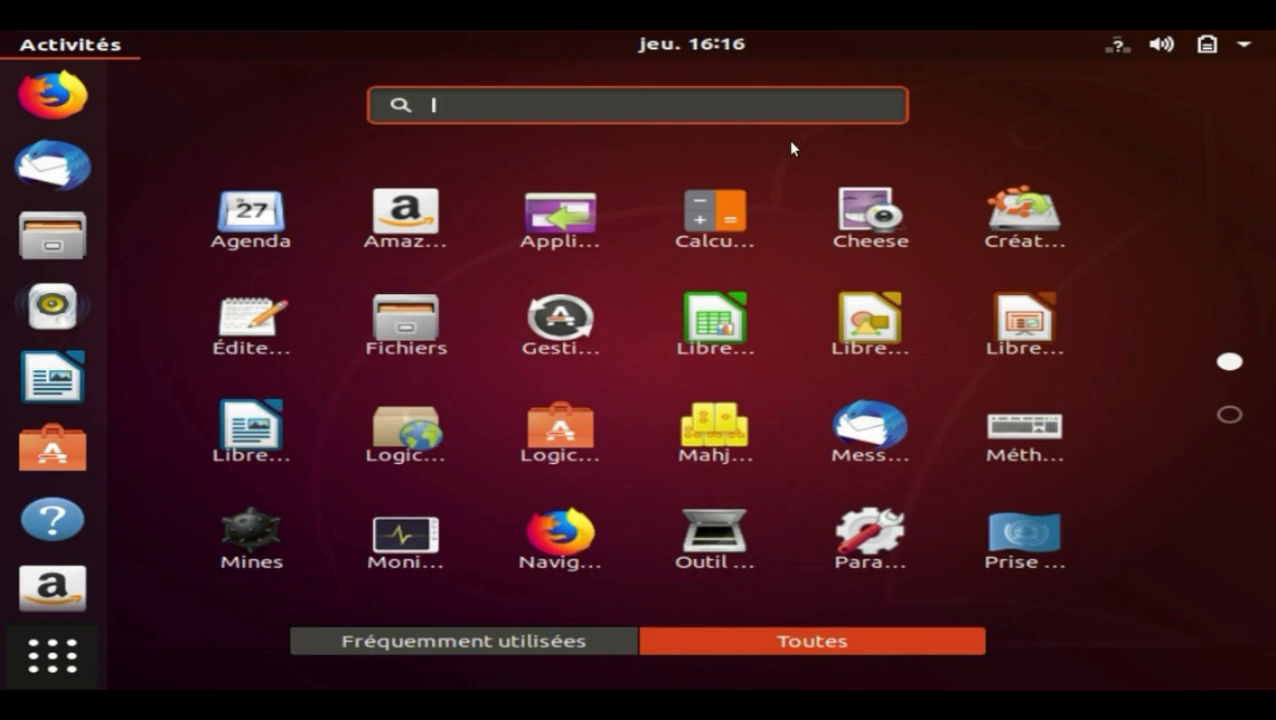
Open LibreOffice Calc and enter the column headers nom, prenom and adresse in cells B4:D4
{"action": "left_click", "coordinate": [718, 335]}
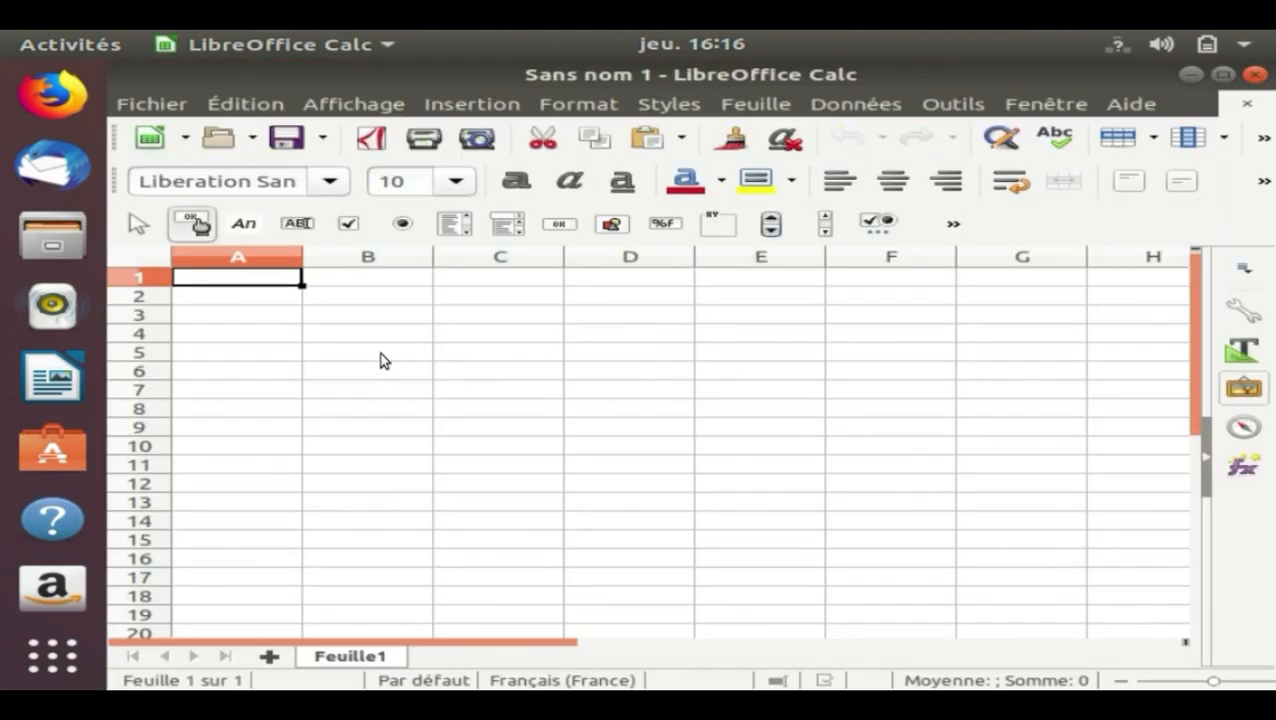
{"action": "left_click", "coordinate": [371, 334]}
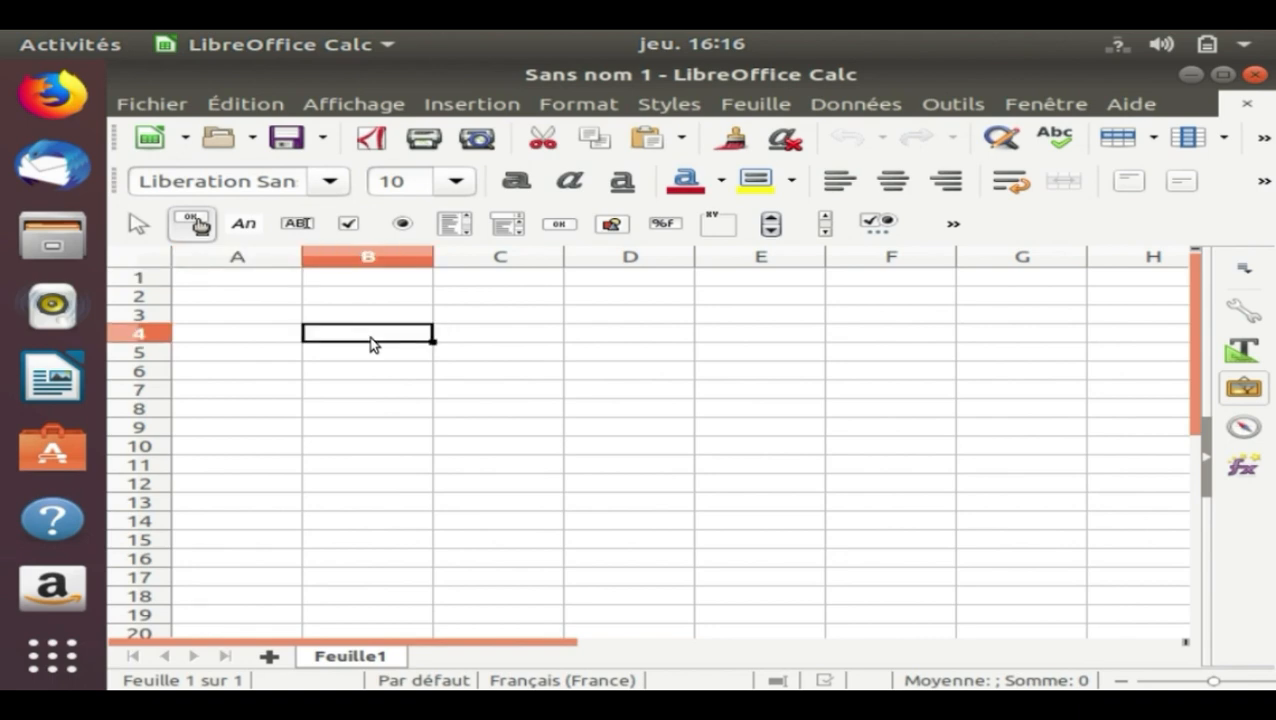
{"action": "type", "text": "nom"}
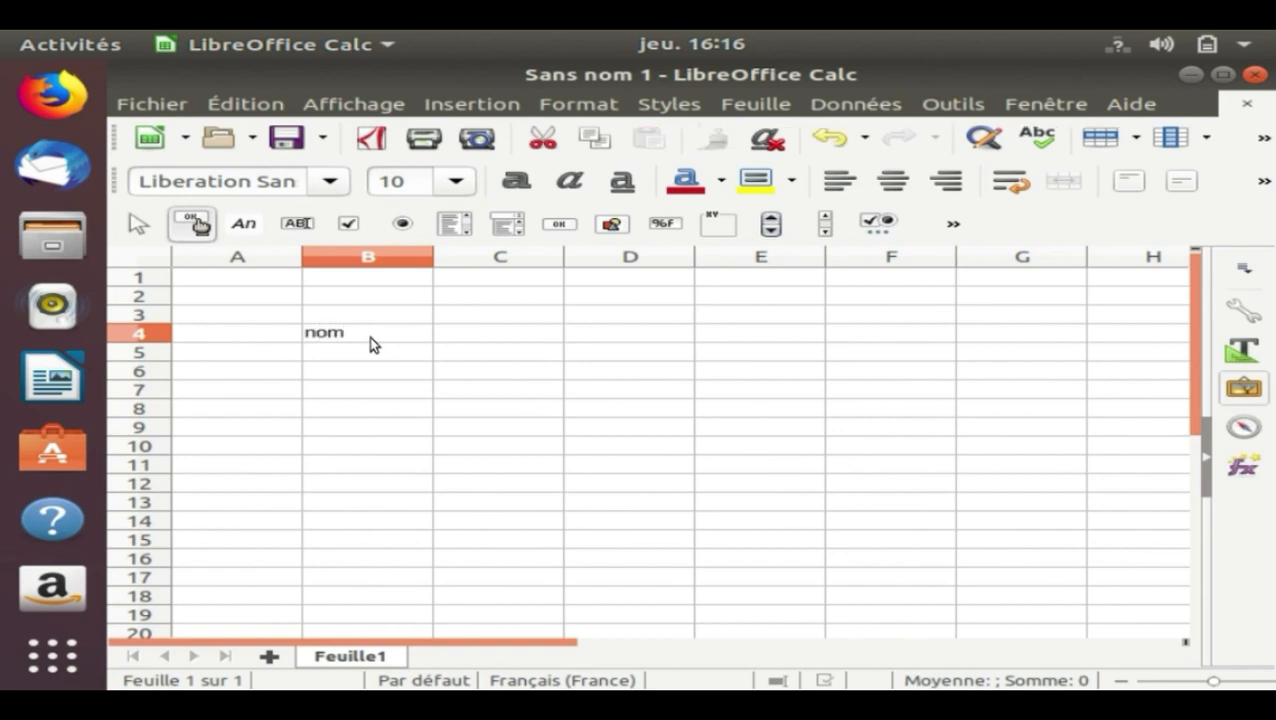
{"action": "key", "text": "Tab"}
{"action": "type", "text": "prenom"}
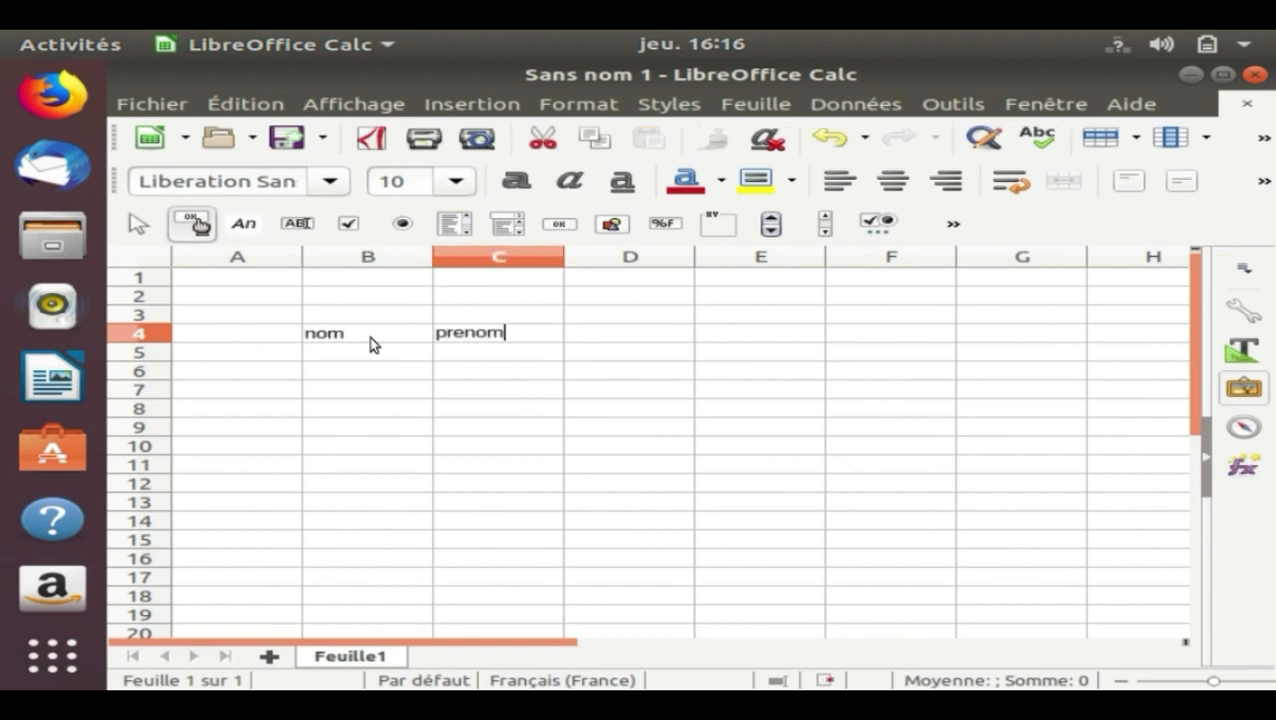
{"action": "key", "text": "Tab"}
{"action": "type", "text": "adress"}
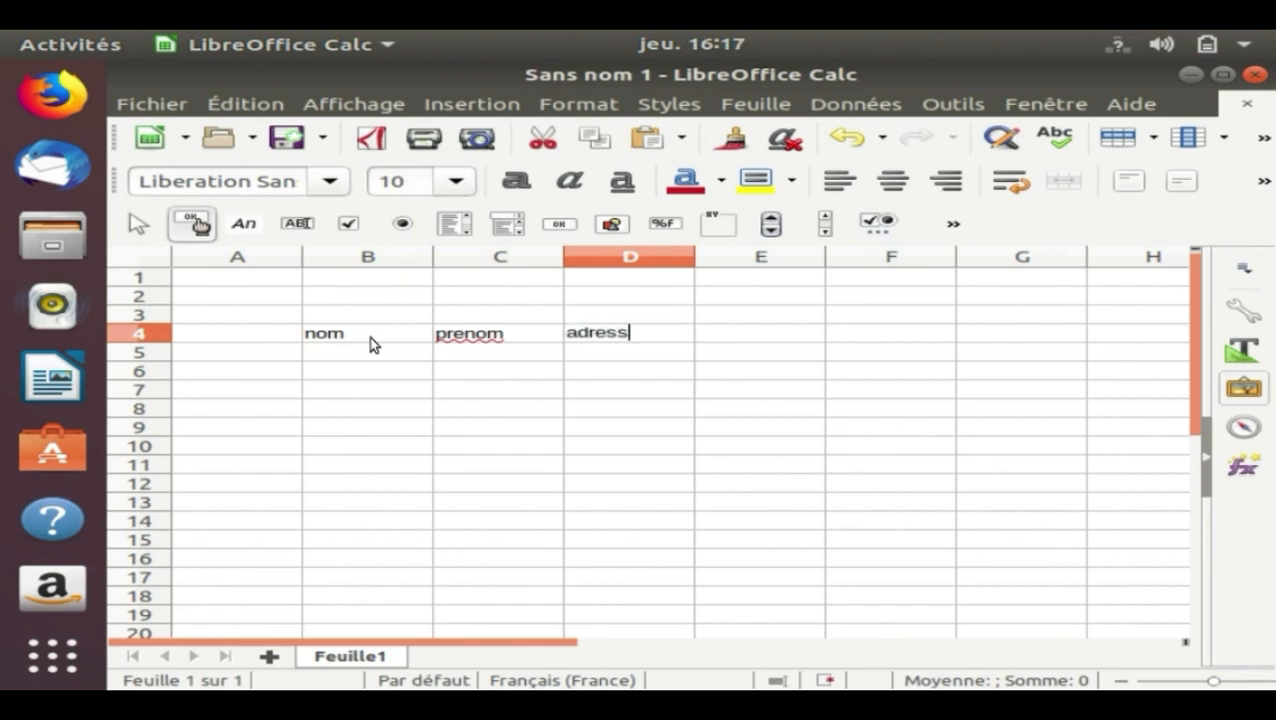
{"action": "type", "text": "e"}
{"action": "key", "text": "Tab"}
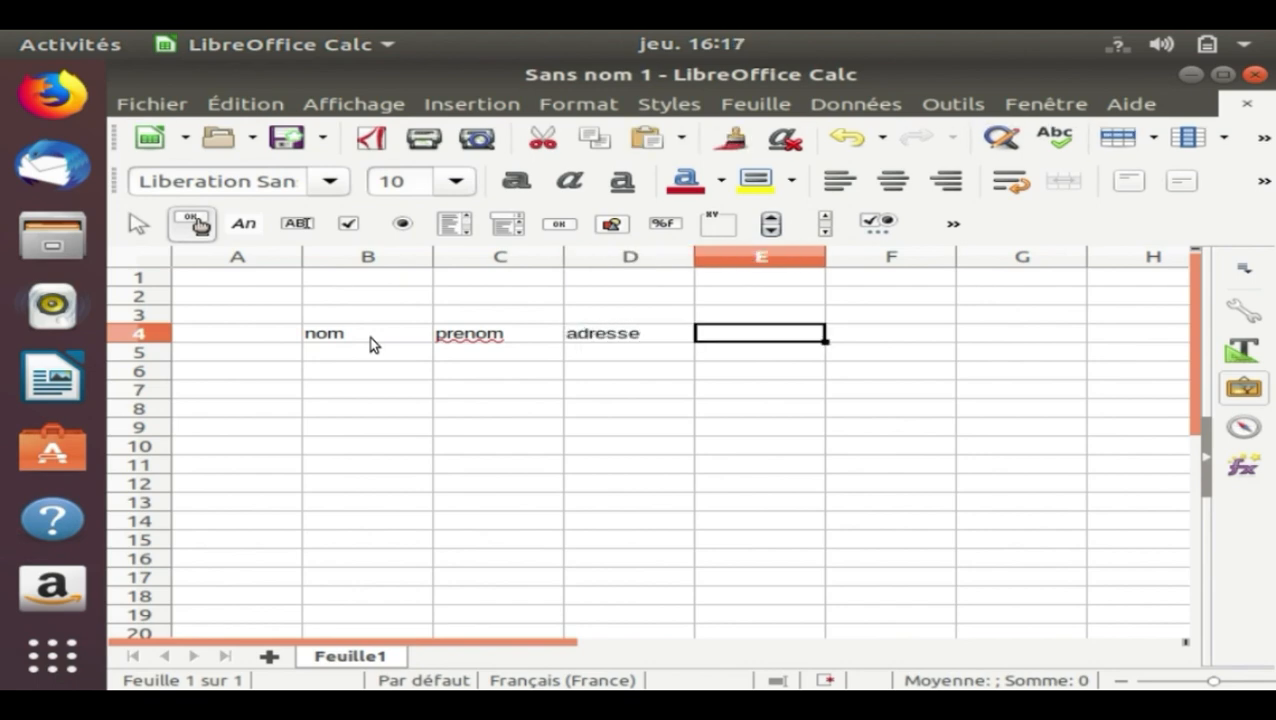
Enter the column headers code postal in cell E4 and ville in cell F4
{"action": "type", "text": "code "}
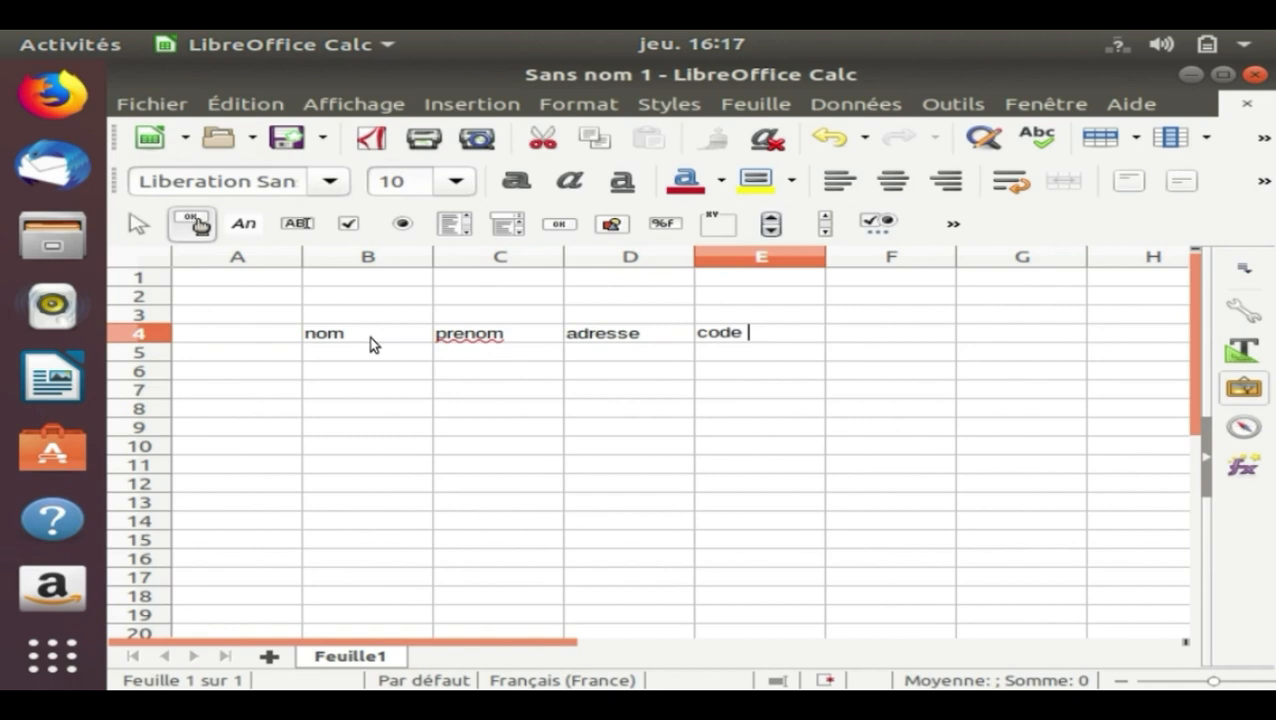
{"action": "type", "text": "postal0"}
{"action": "key", "text": "BackSpace"}
{"action": "key", "text": "Tab"}
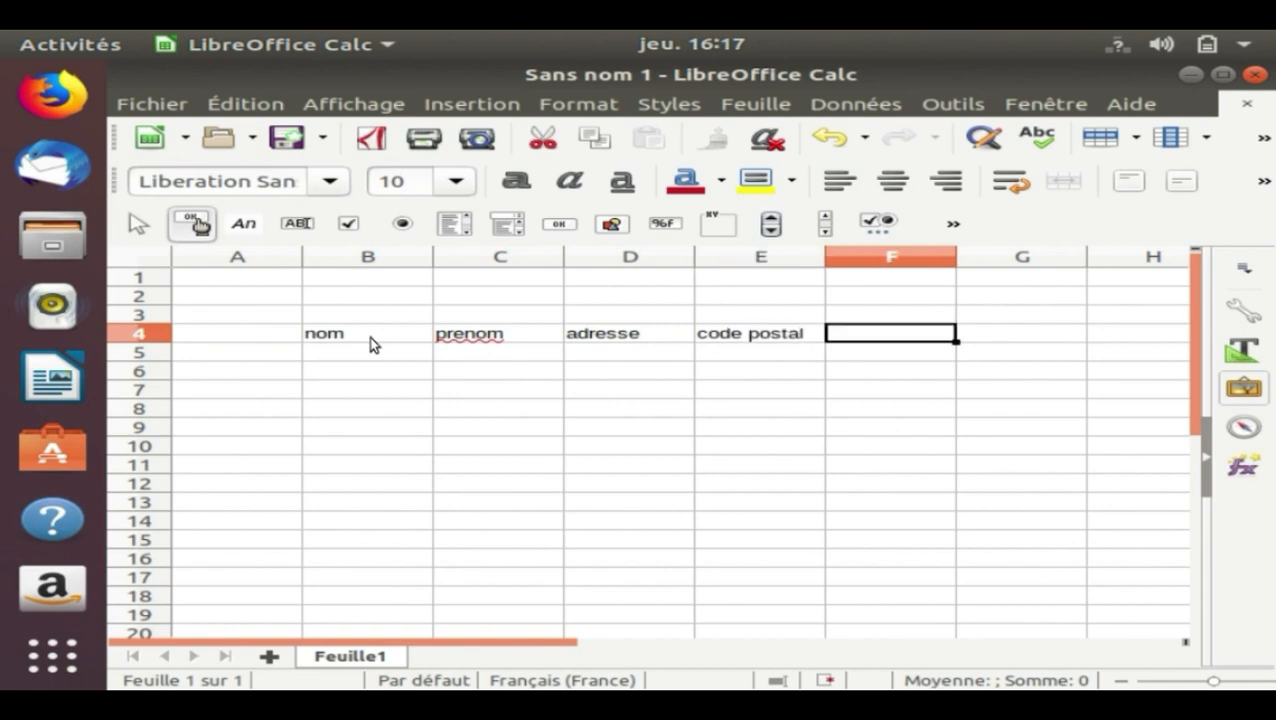
{"action": "type", "text": "ville"}
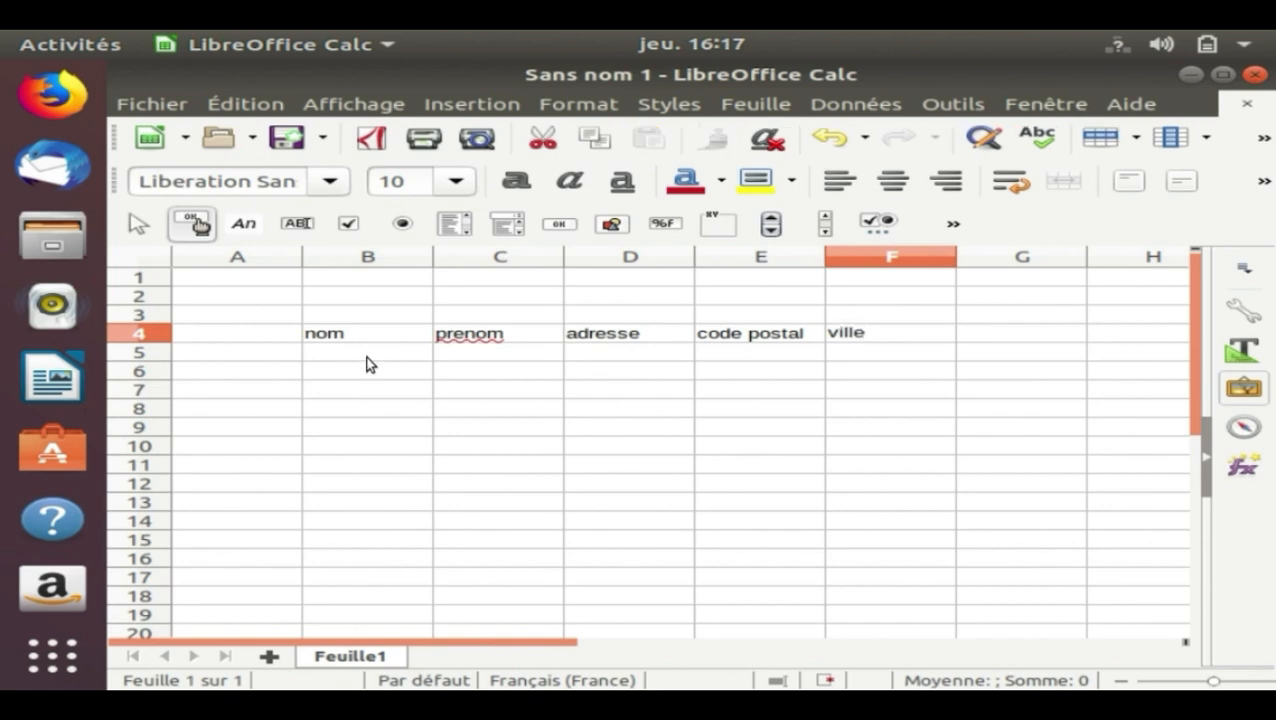
{"action": "left_click", "coordinate": [367, 357]}
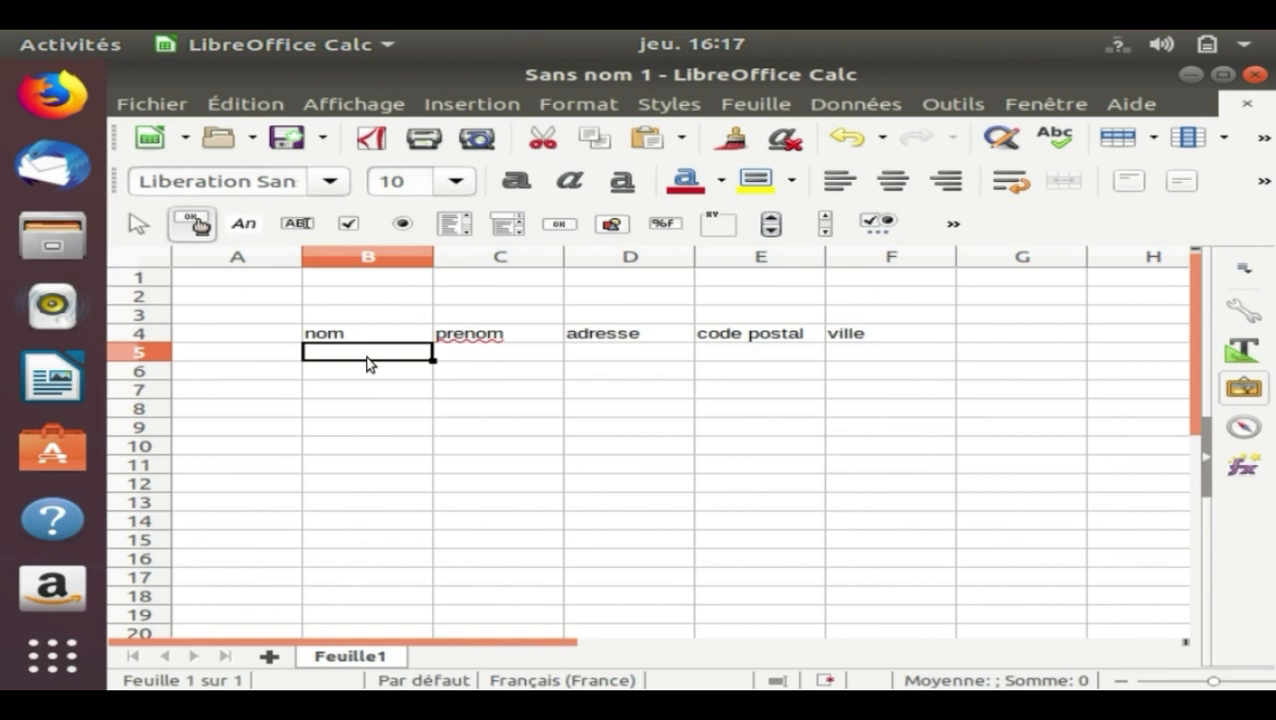
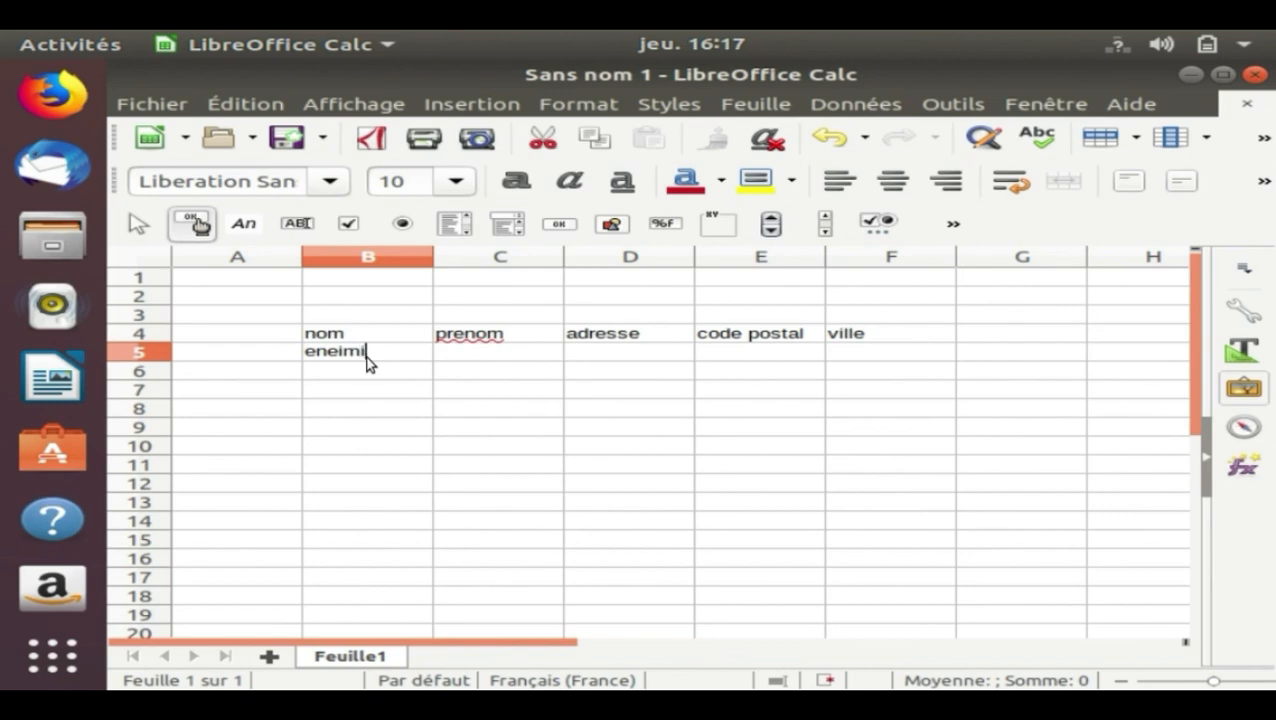
Enter the first person's last name, first name and street address in cells B5:D5
{"action": "key", "text": "Tab"}
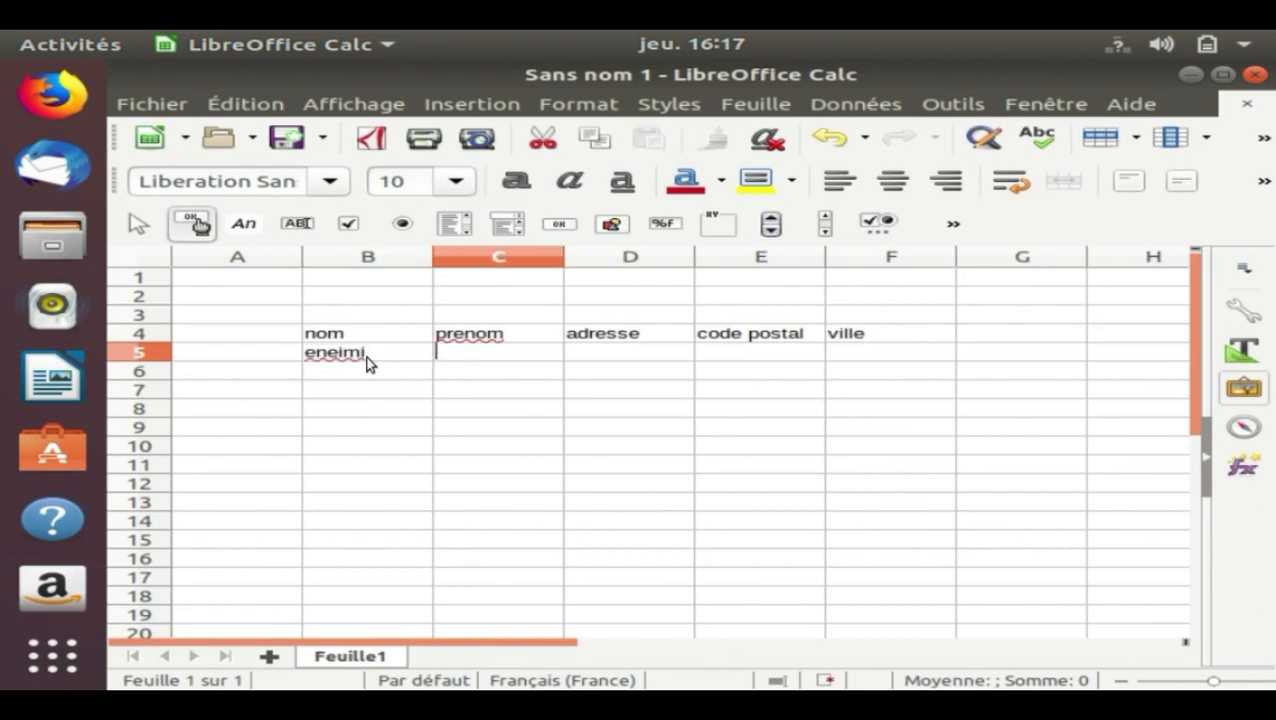
{"action": "key", "text": "Tab"}
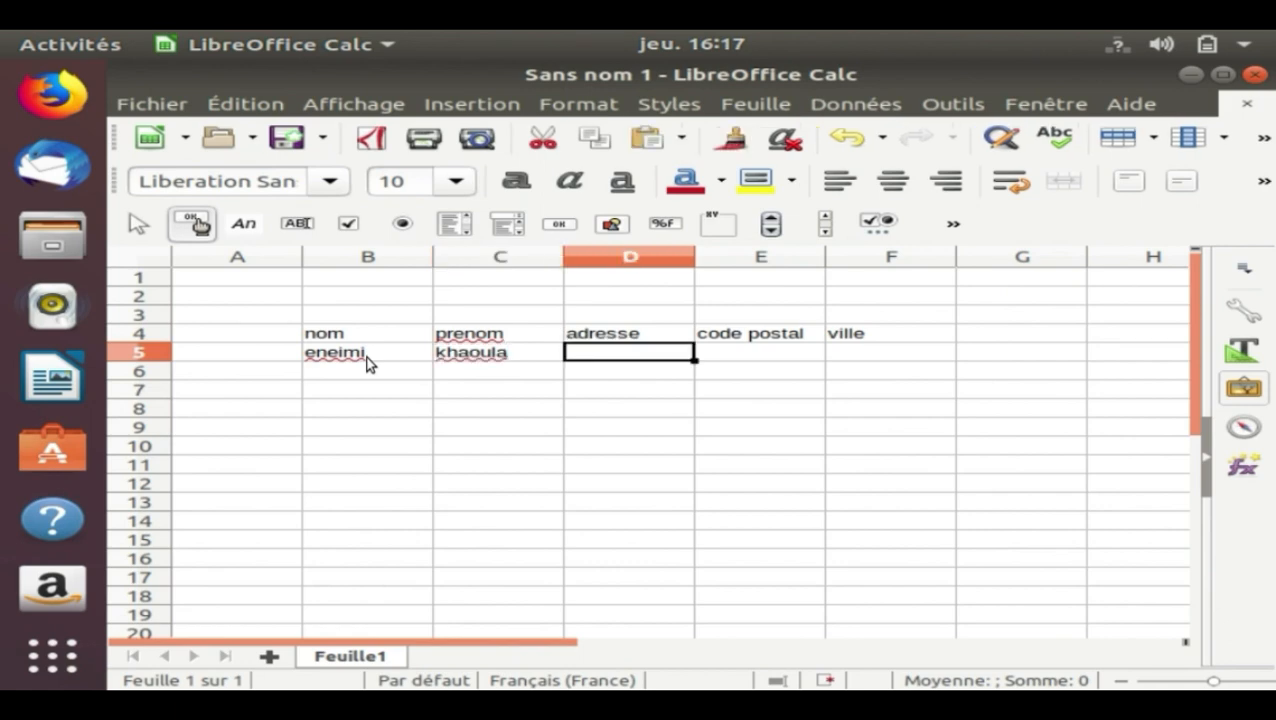
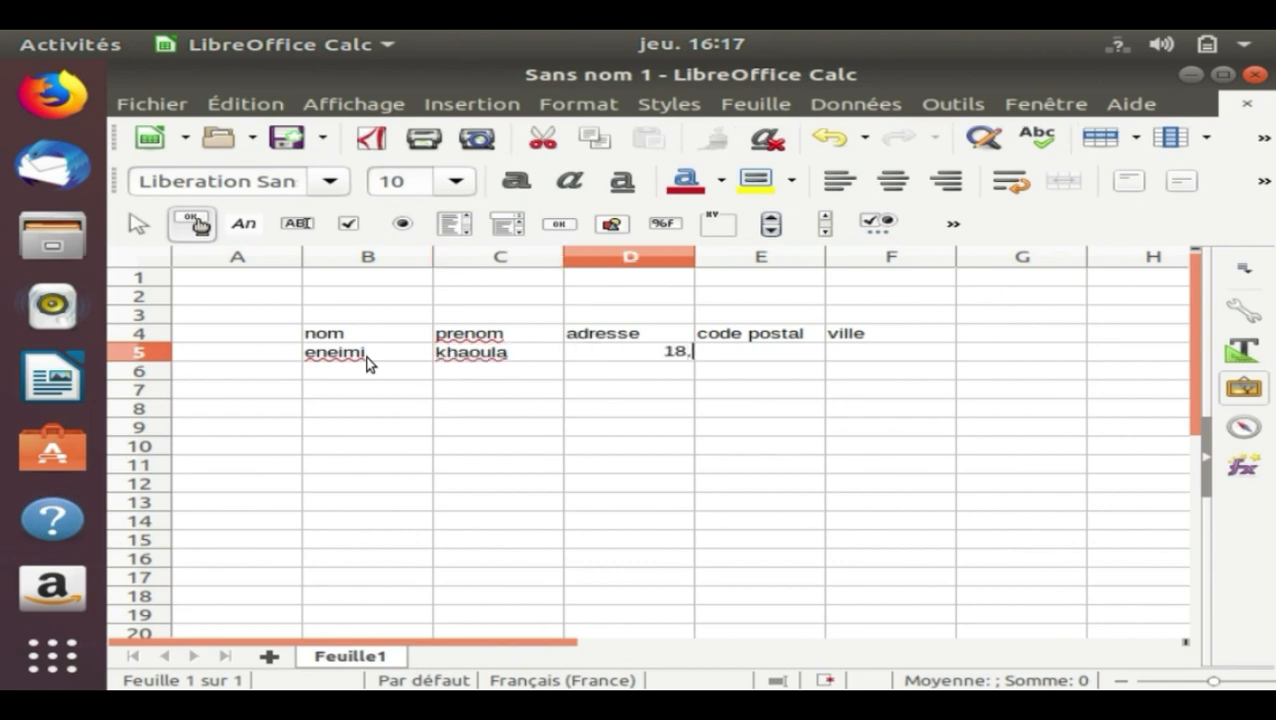
{"action": "key", "text": "Tab"}
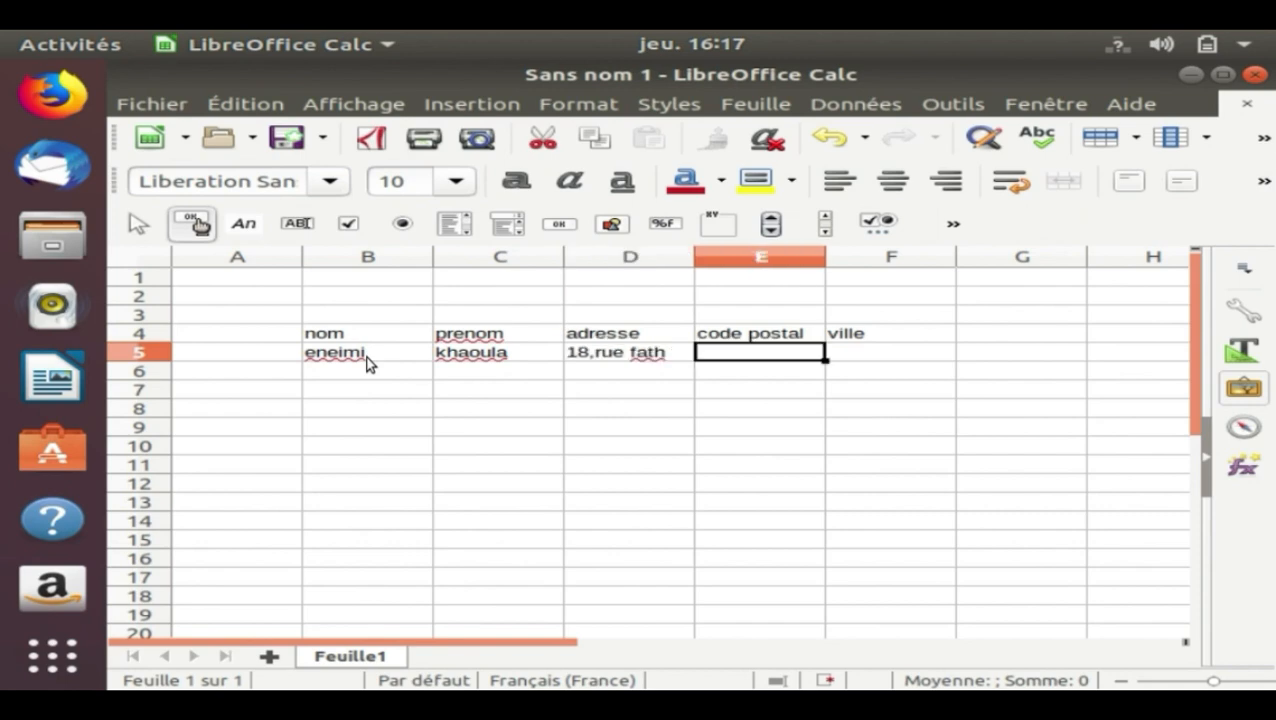
Complete the first record with its postal code in cell E5 and its city in cell F5
{"action": "type", "text": "14000"}
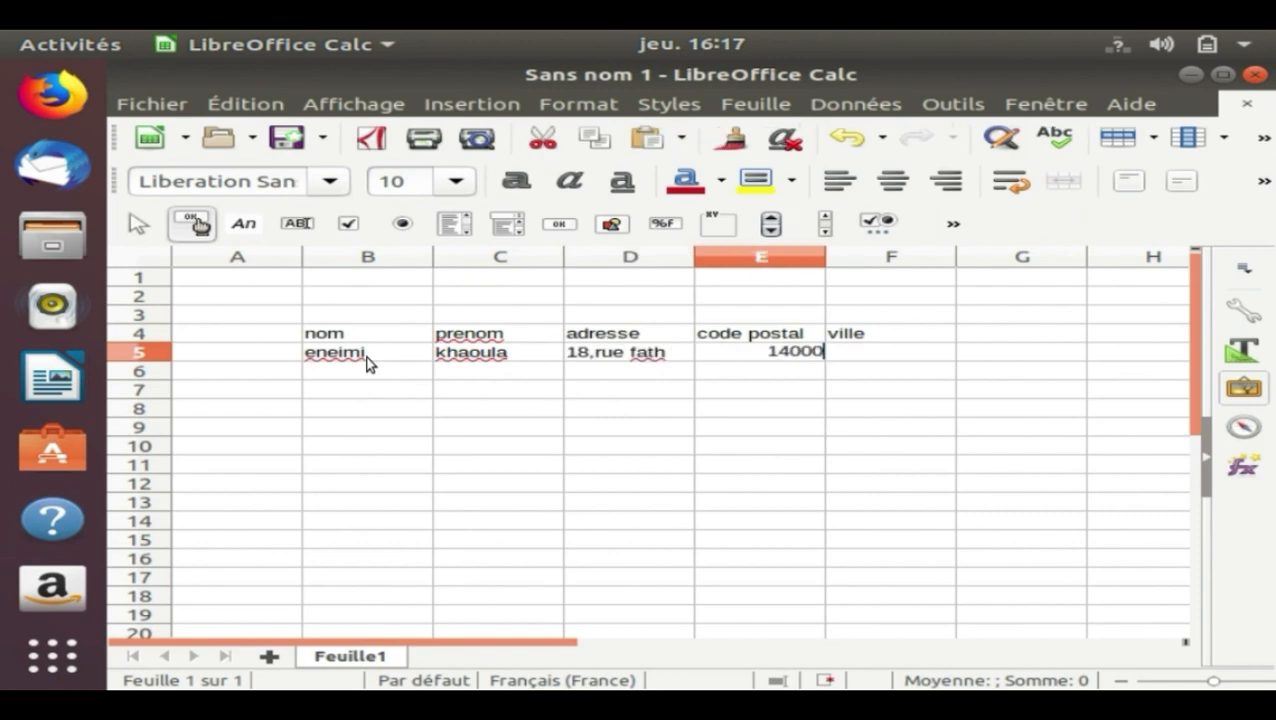
{"action": "key", "text": "BackSpace"}
{"action": "key", "text": "Tab"}
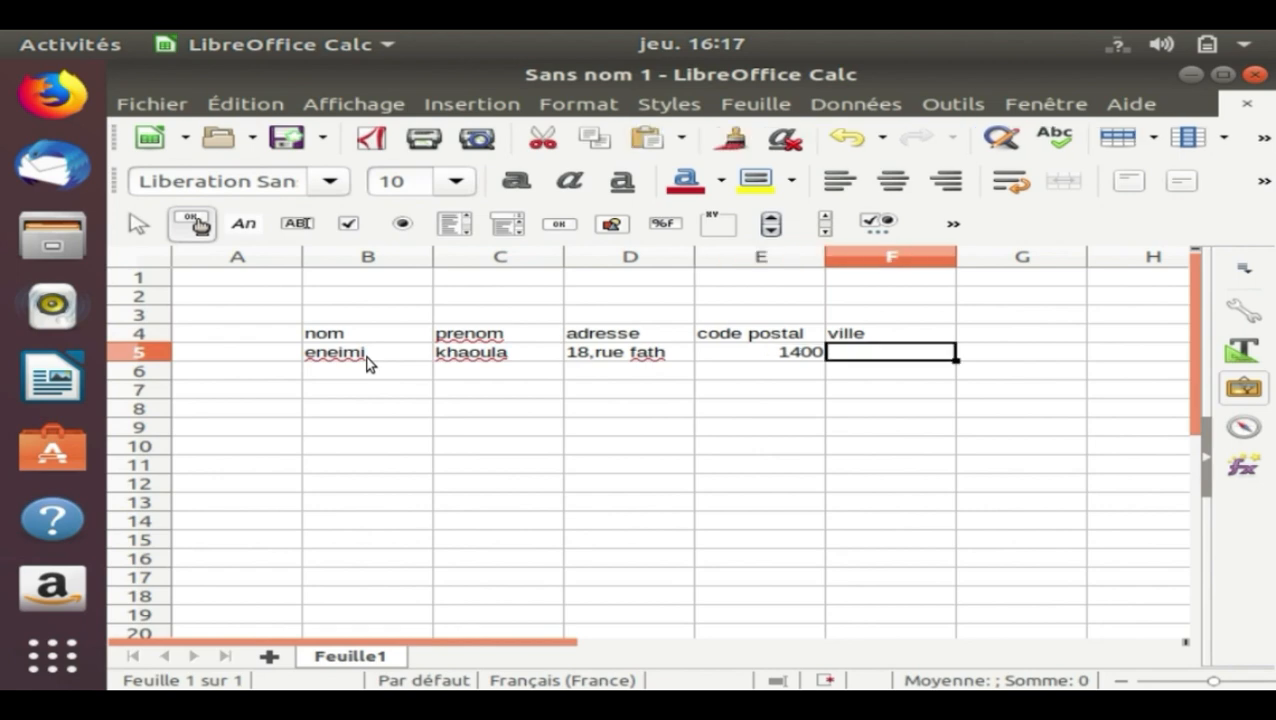
{"action": "type", "text": "ken"}
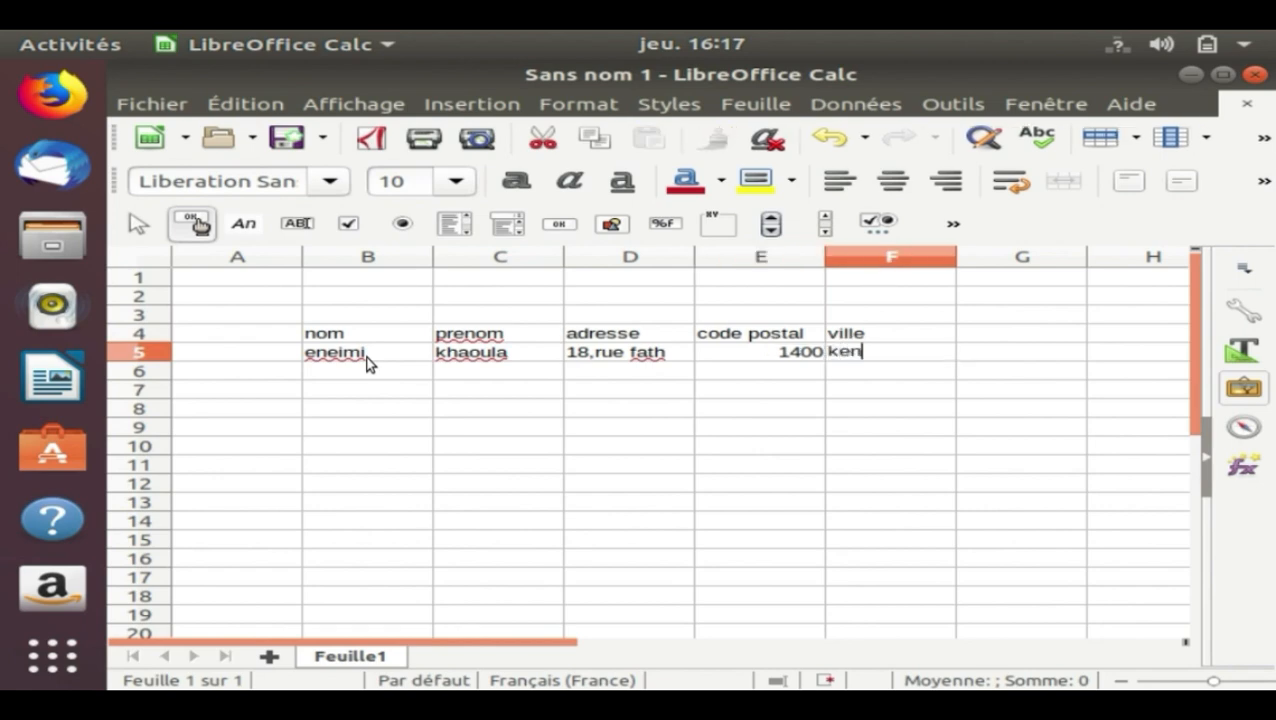
{"action": "type", "text": "itra"}
{"action": "key", "text": "Return"}
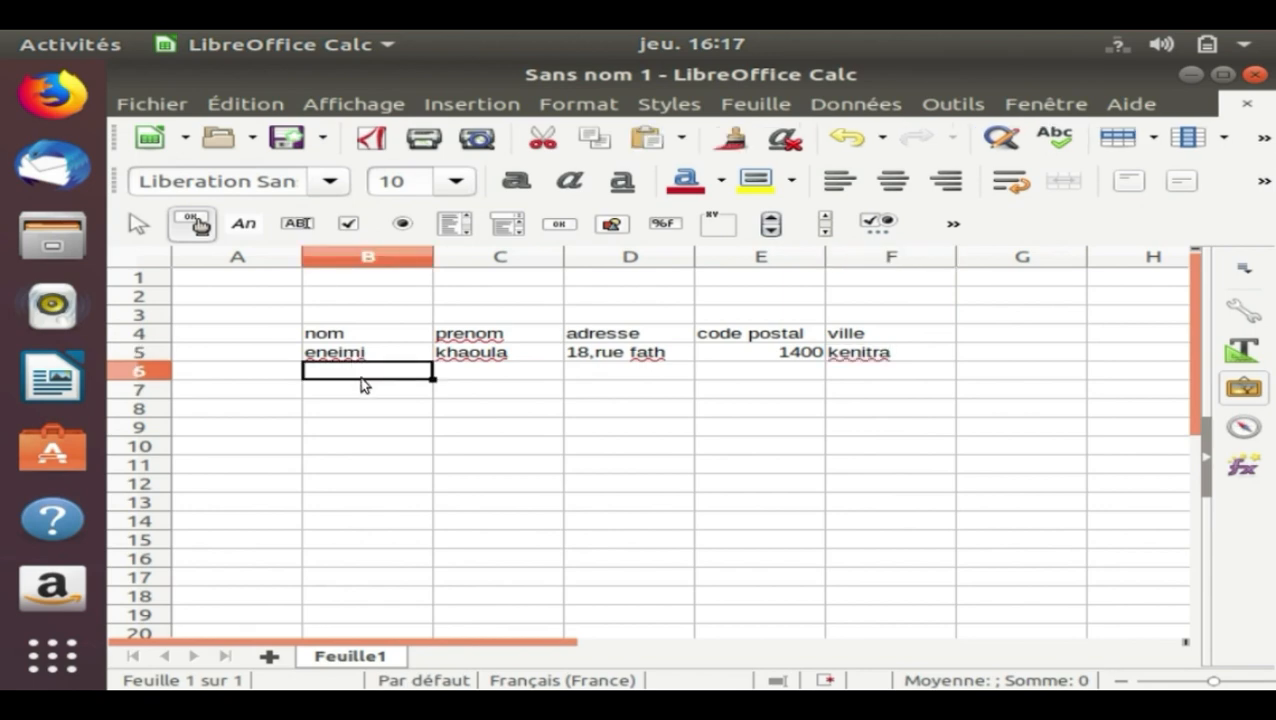
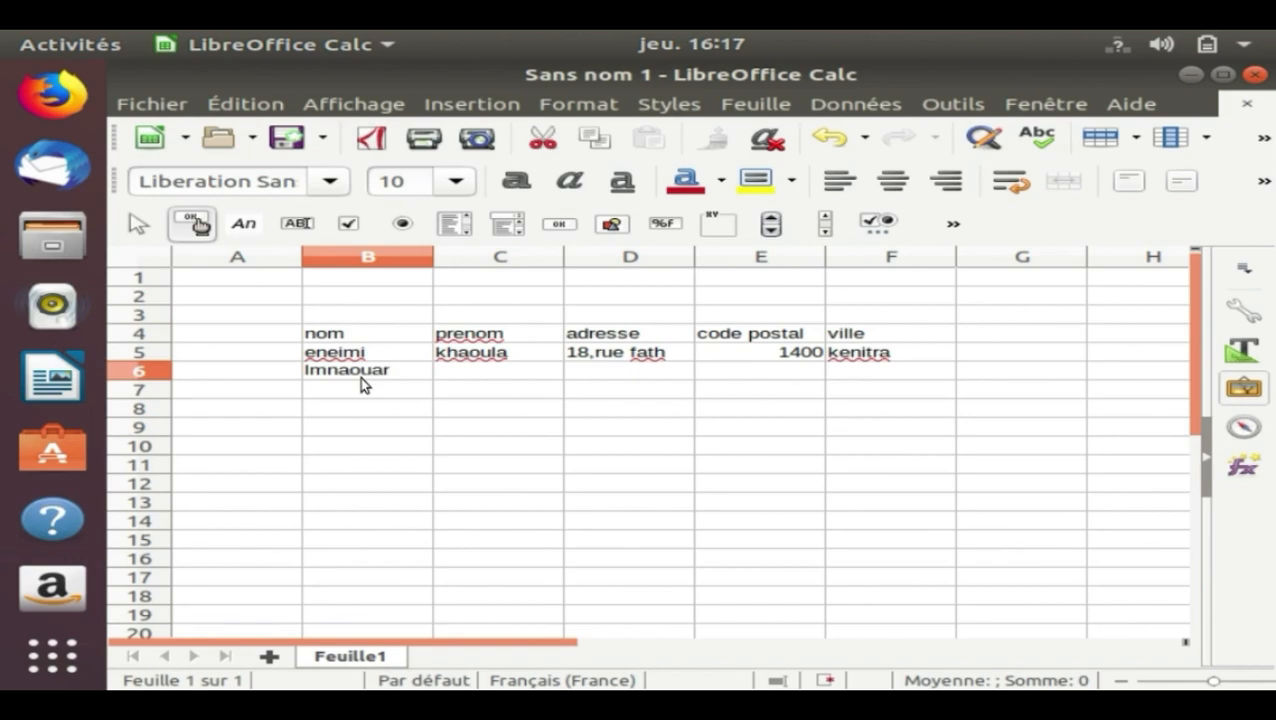
Enter the second person's last name, first name and street address in cells B6:D6
{"action": "key", "text": "Tab"}
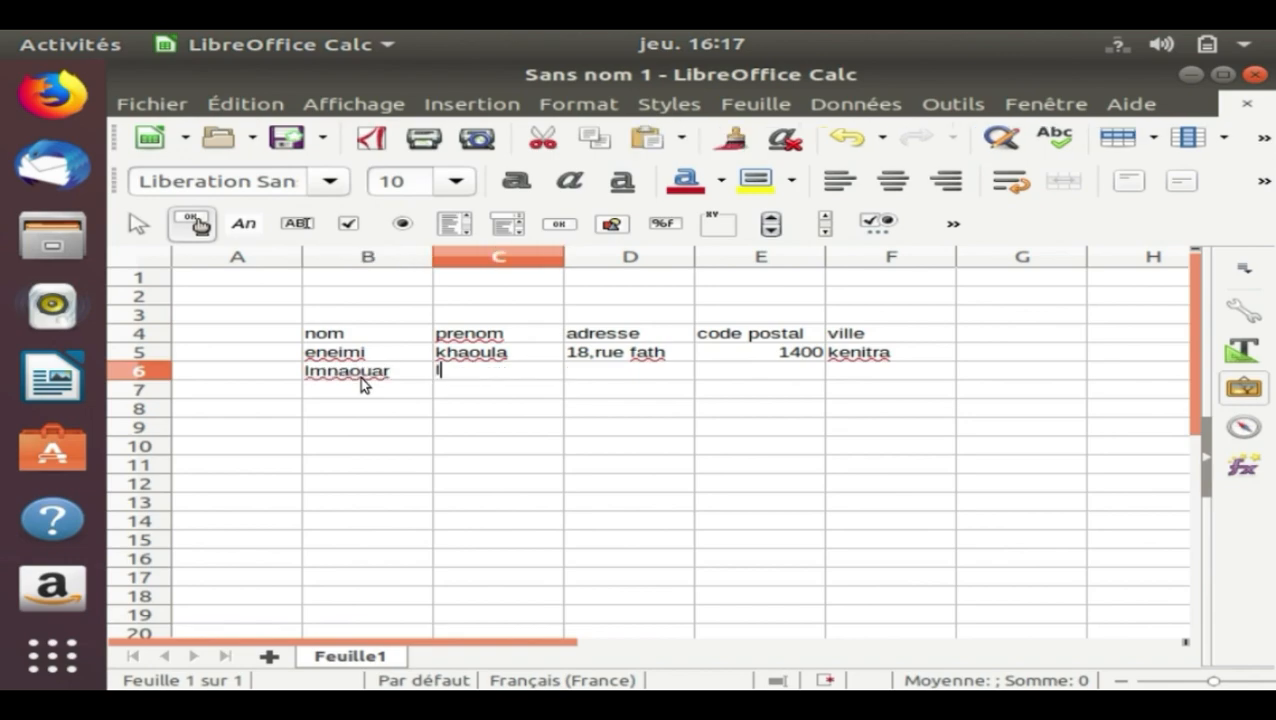
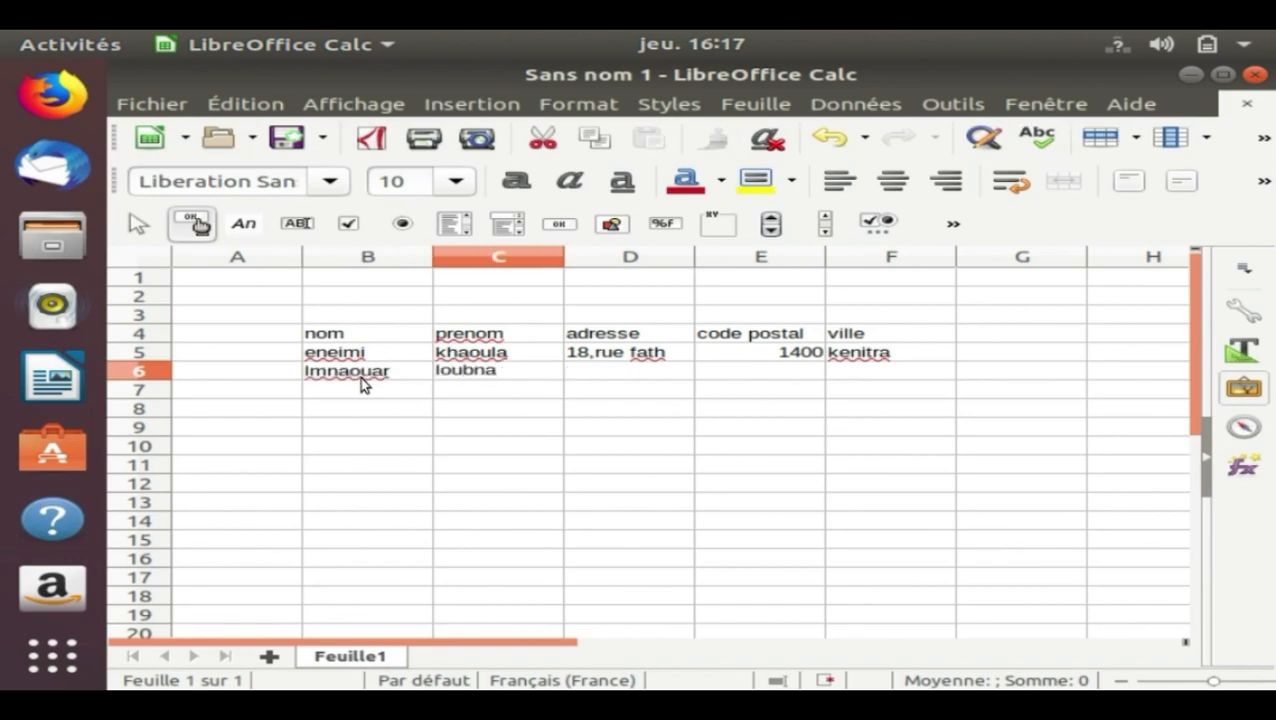
{"action": "key", "text": "Tab"}
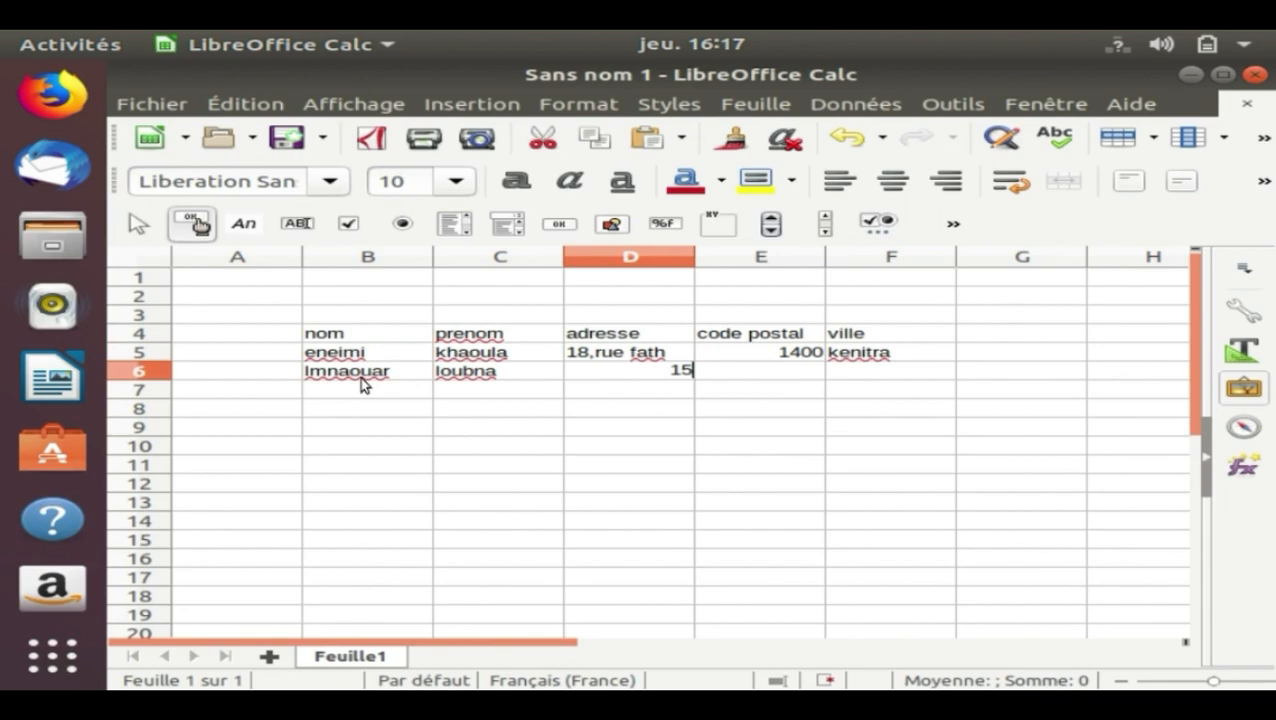
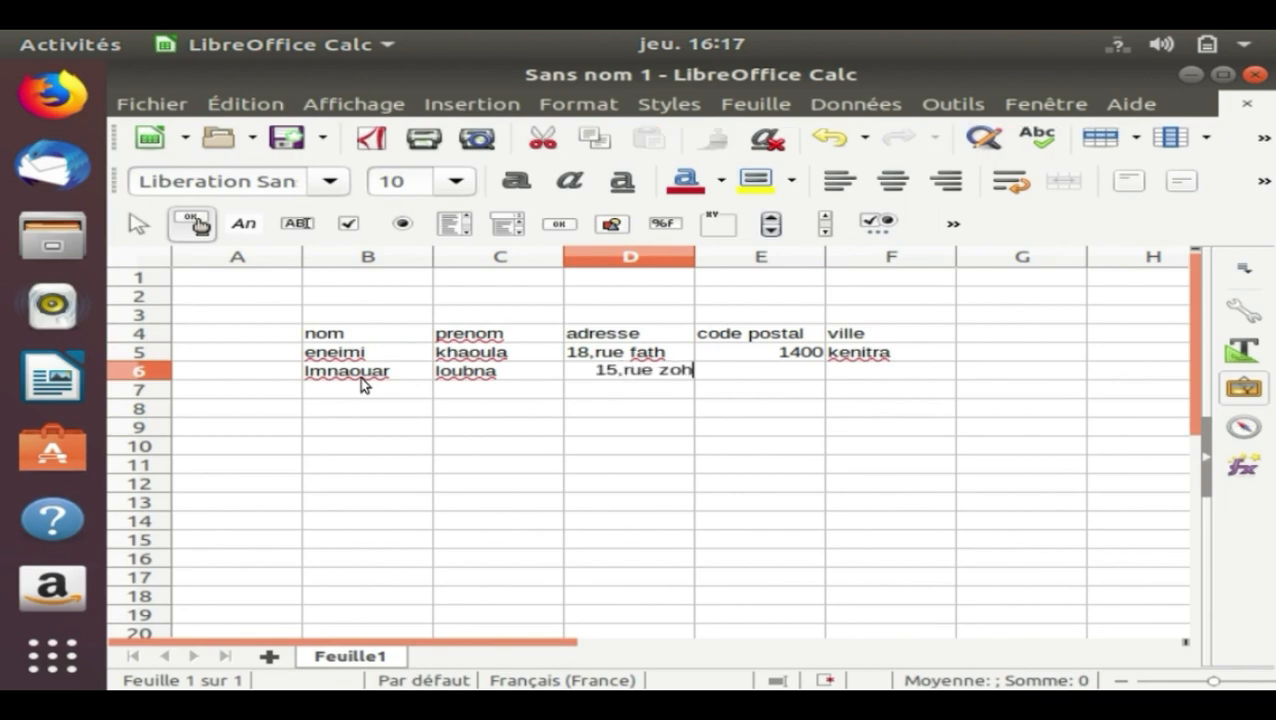
{"action": "key", "text": "Tab"}
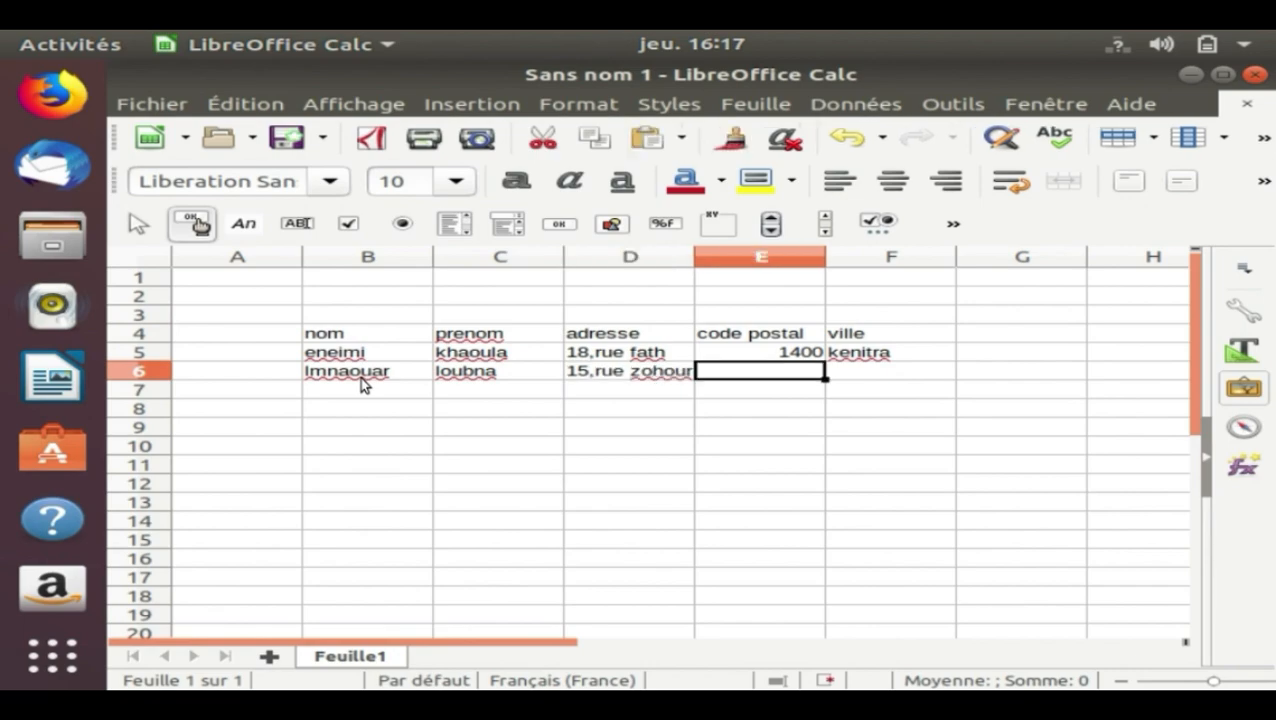
Fill in the second record's postal code in cell E6 and city in cell F6
{"action": "type", "text": "200"}
{"action": "key", "text": "Tab"}
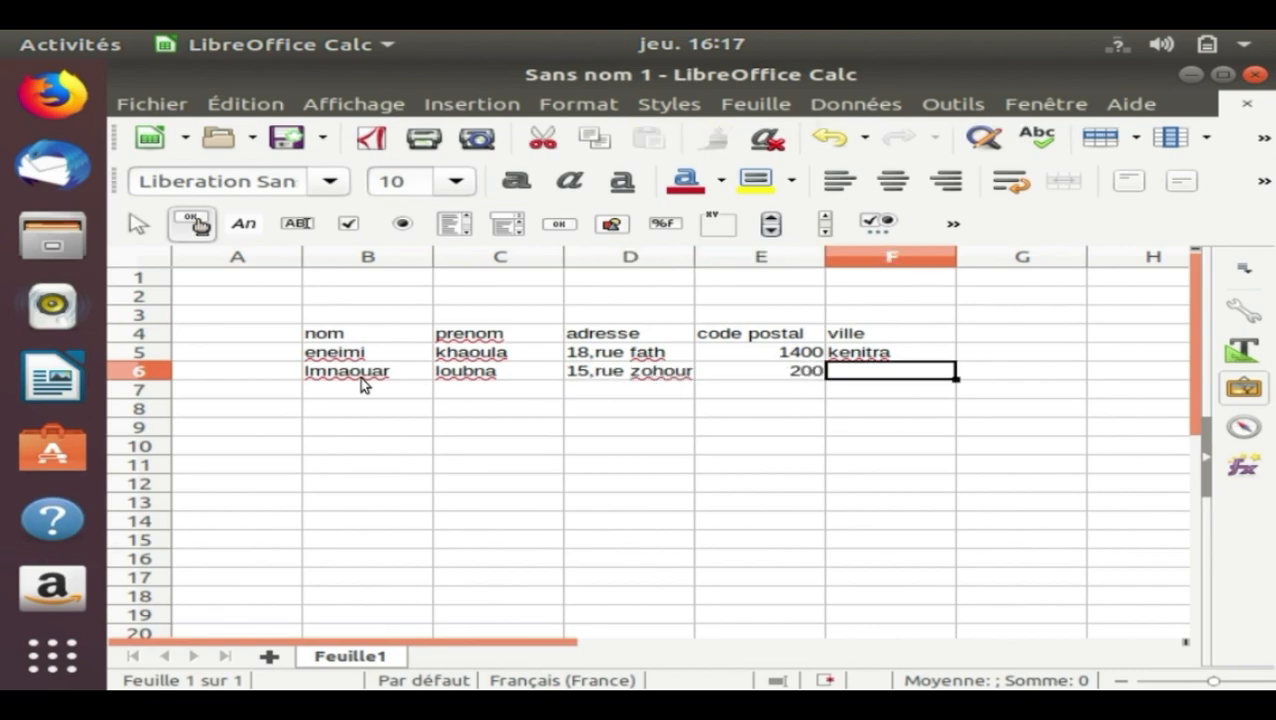
{"action": "type", "text": "rabat"}
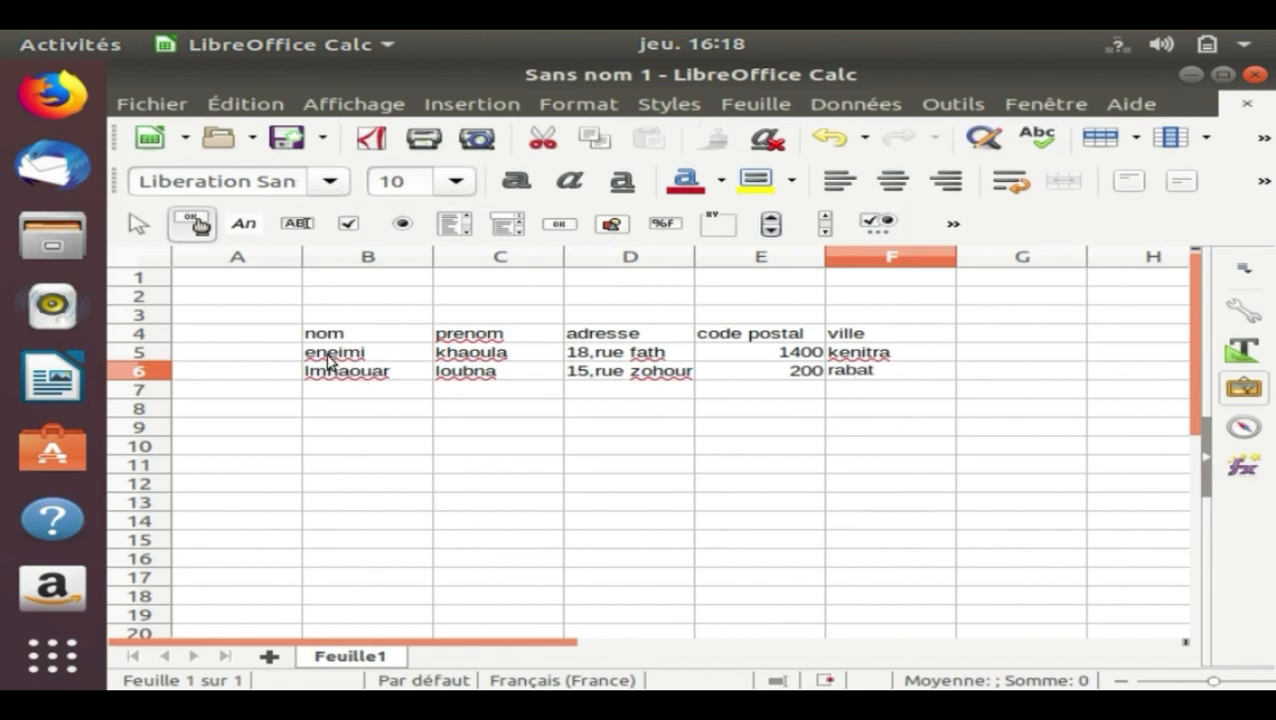
Apply outer and inner borders to every cell of the table in range B4:F6
{"action": "left_click", "coordinate": [355, 333]}
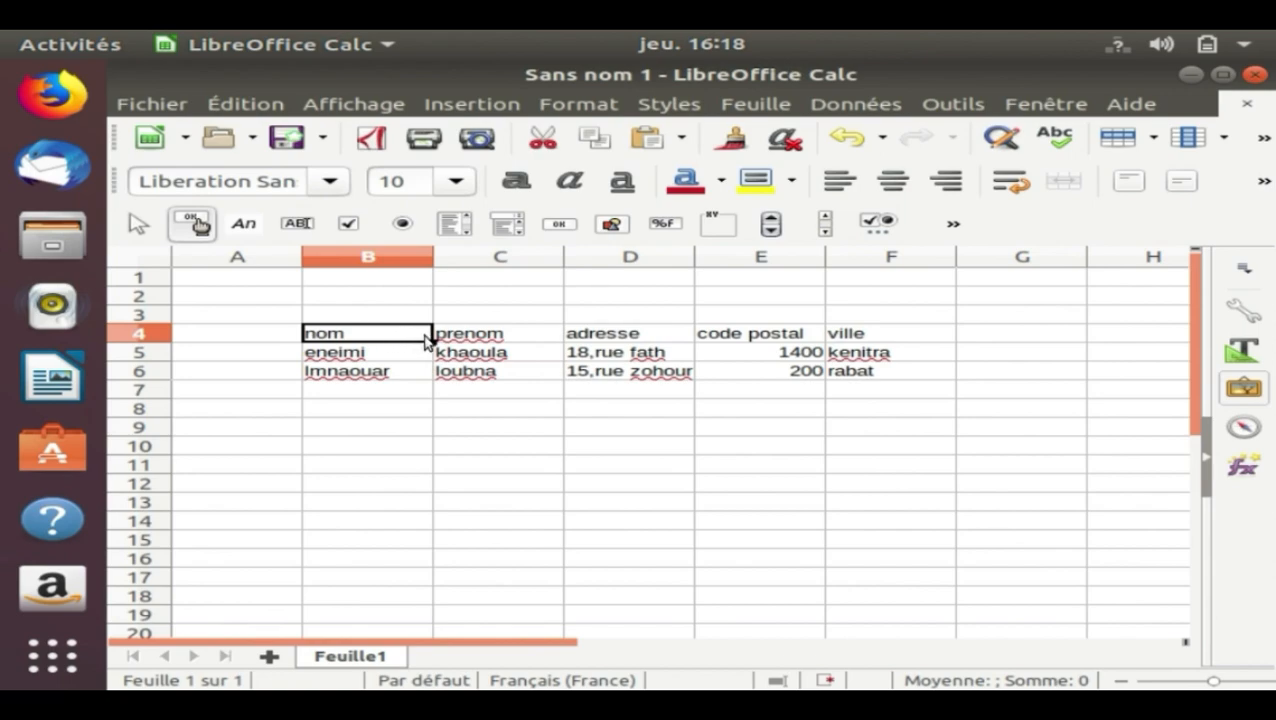
{"action": "left_click_drag", "start_coordinate": [426, 341], "coordinate": [840, 368]}
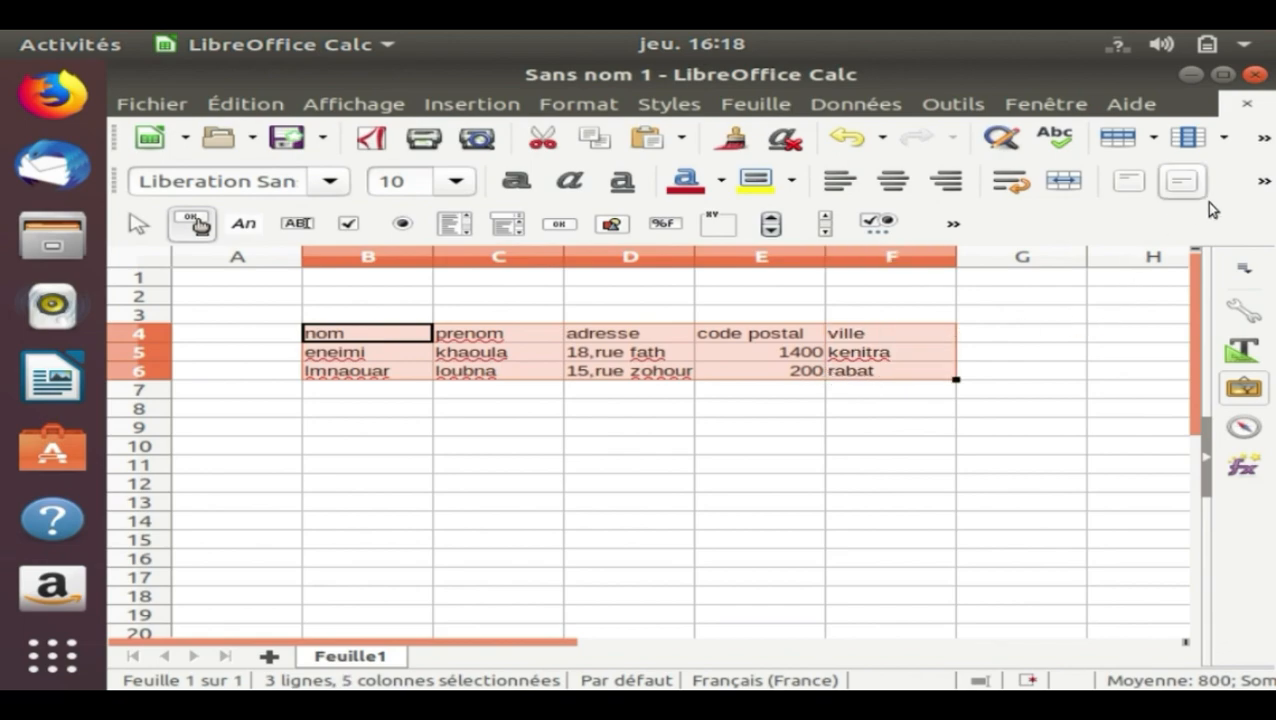
{"action": "left_click", "coordinate": [1264, 181]}
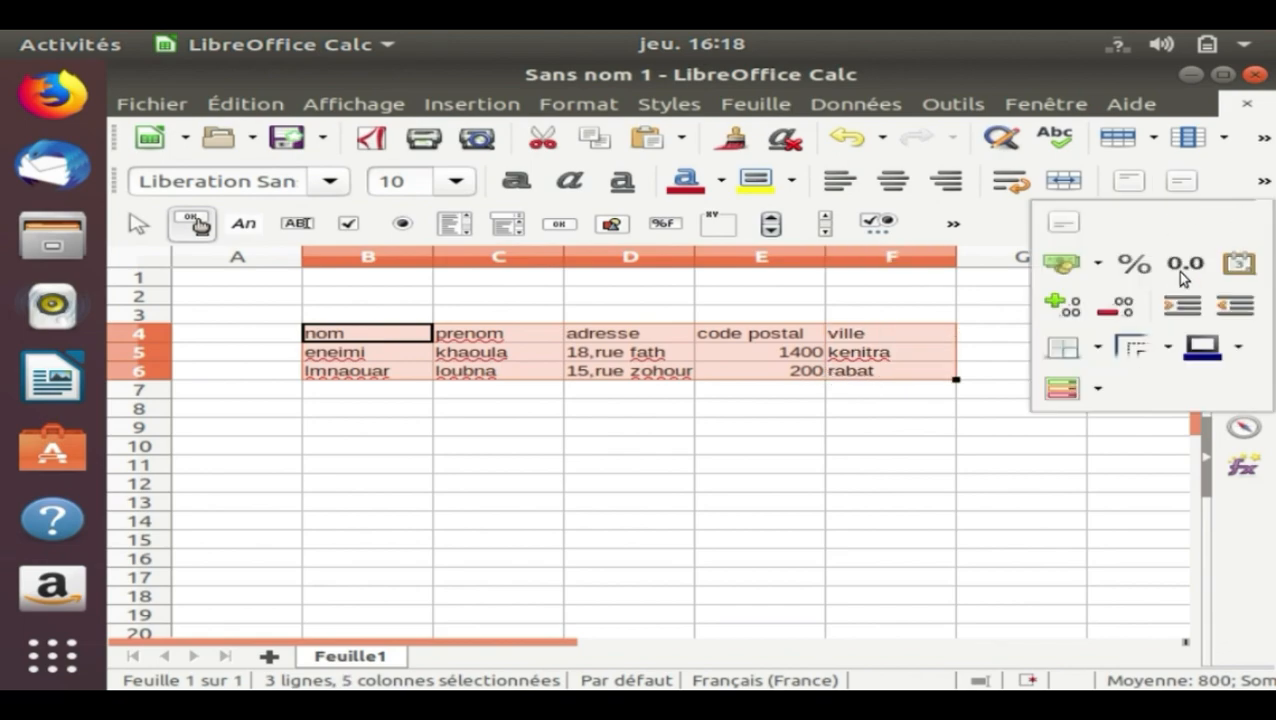
{"action": "left_click", "coordinate": [1098, 348]}
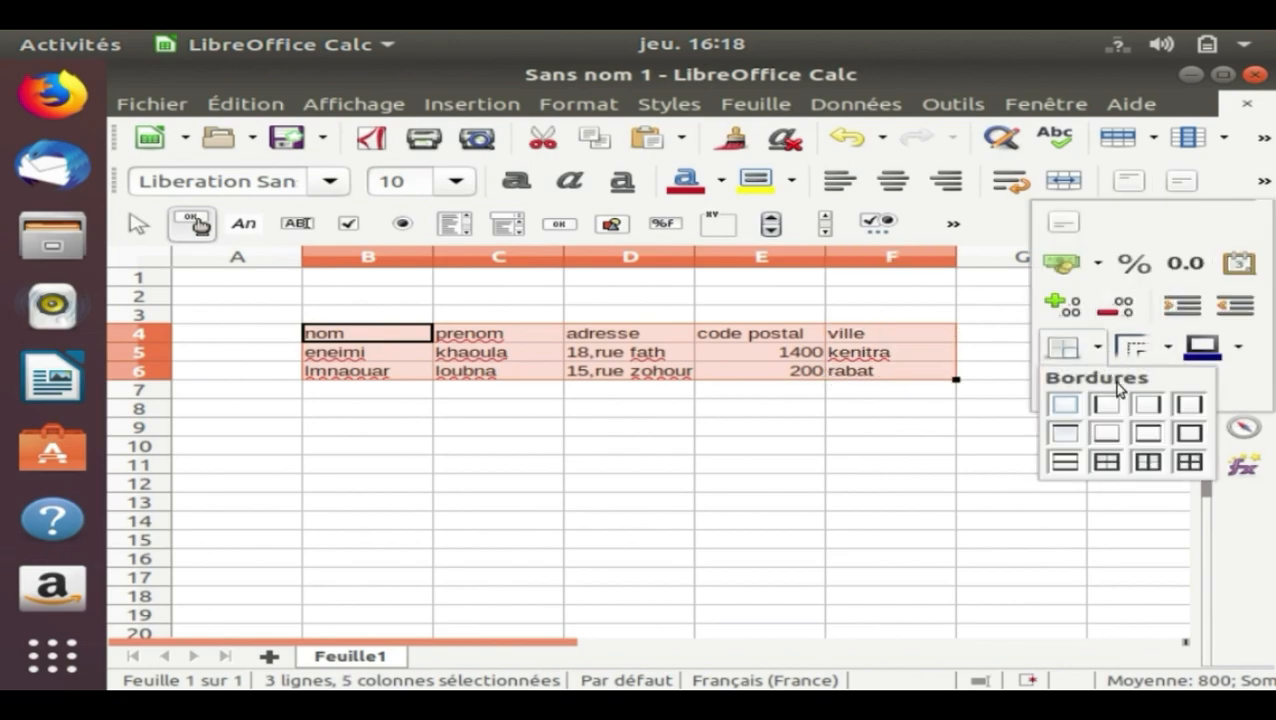
{"action": "left_click", "coordinate": [1190, 461]}
{"action": "left_click", "coordinate": [952, 448]}
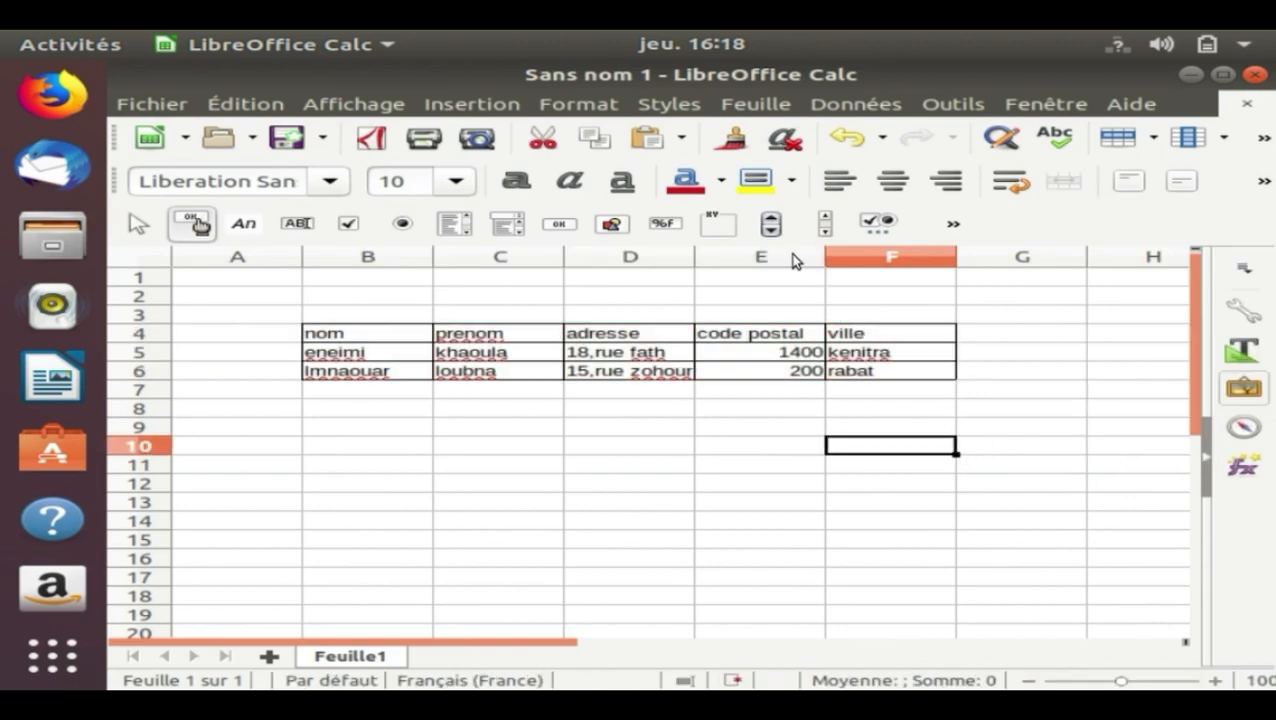
{"action": "left_click", "coordinate": [797, 296]}
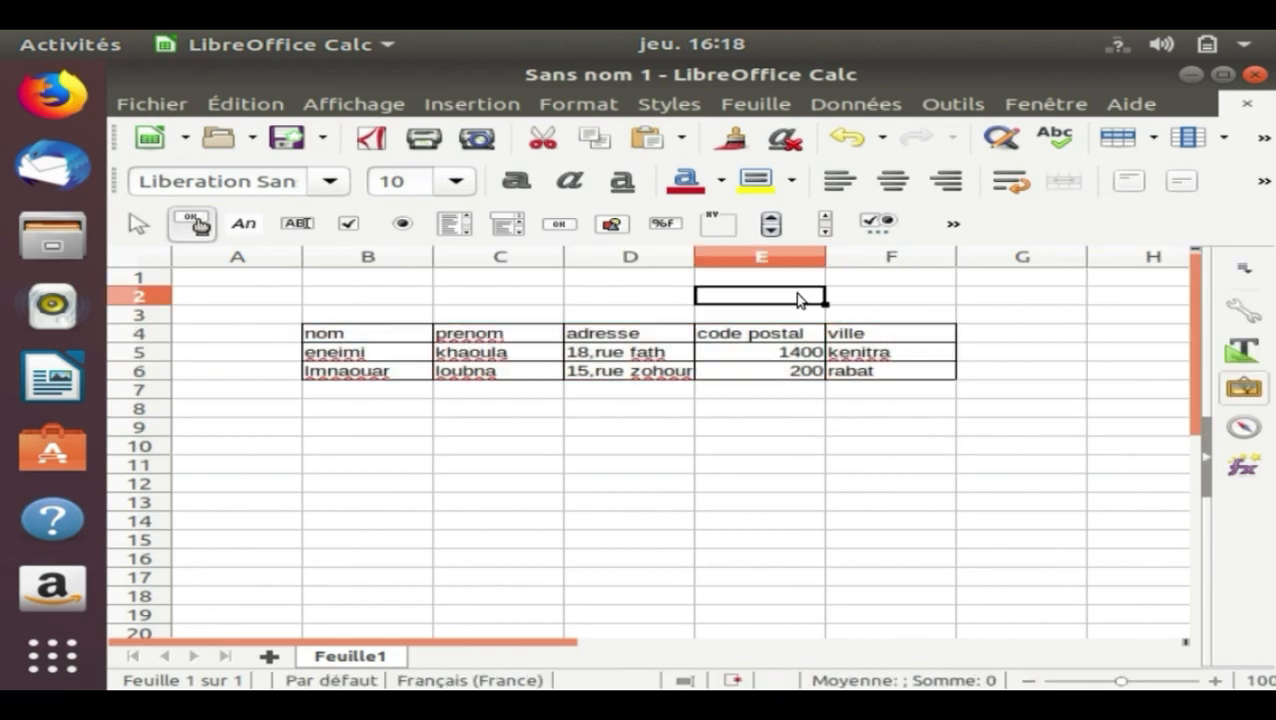
Make sure macro recording (Activer l'enregistreur de macro) is enabled in LibreOffice's advanced options and accept the settings
{"action": "left_click", "coordinate": [970, 110]}
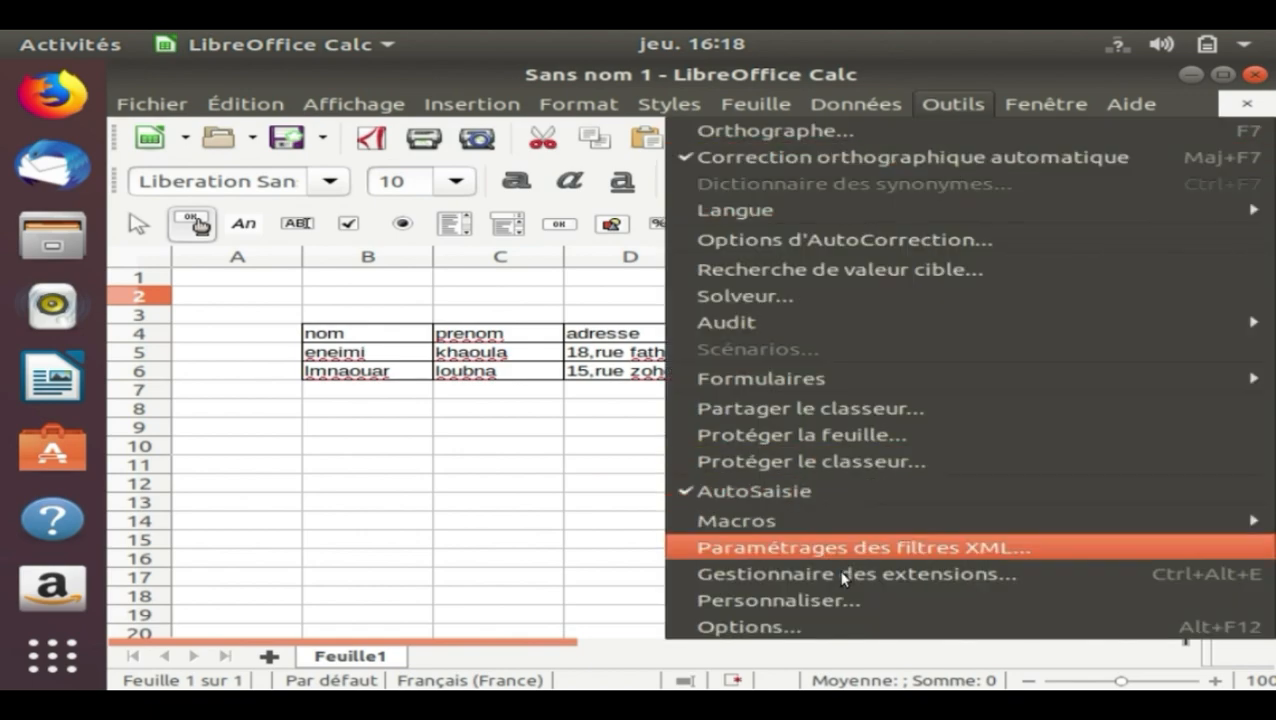
{"action": "left_click", "coordinate": [843, 630]}
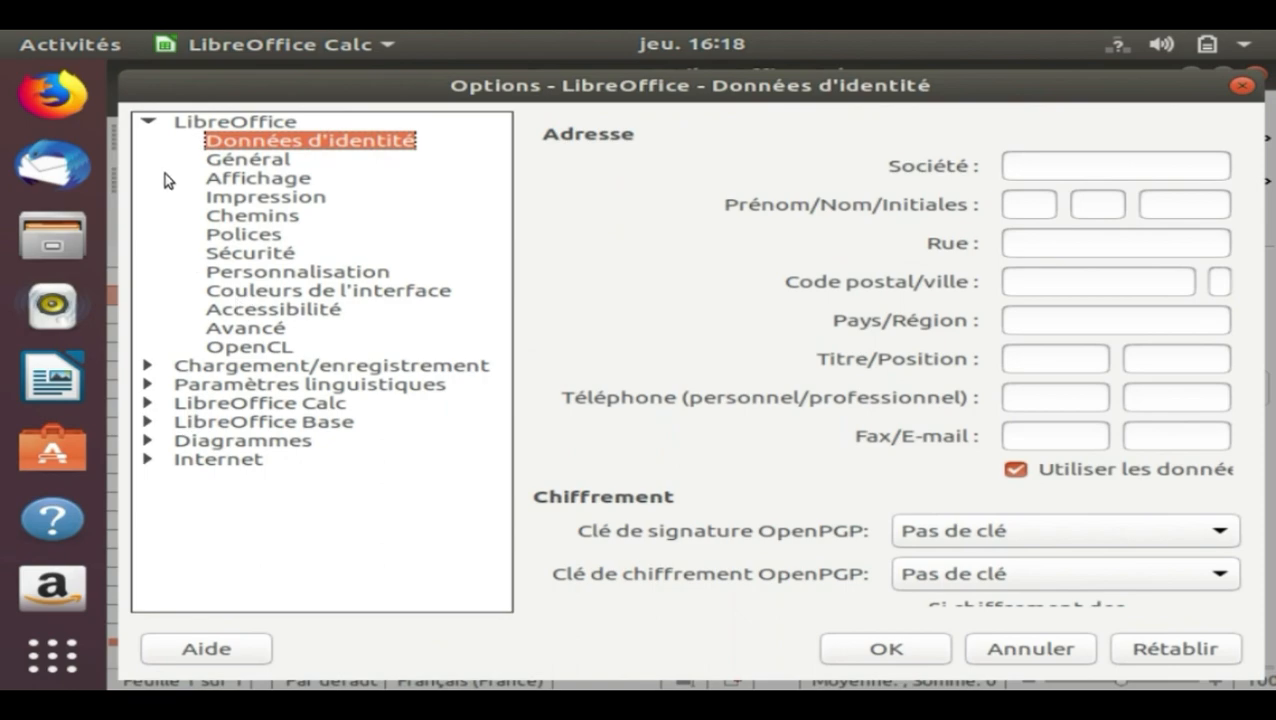
{"action": "left_click", "coordinate": [152, 125]}
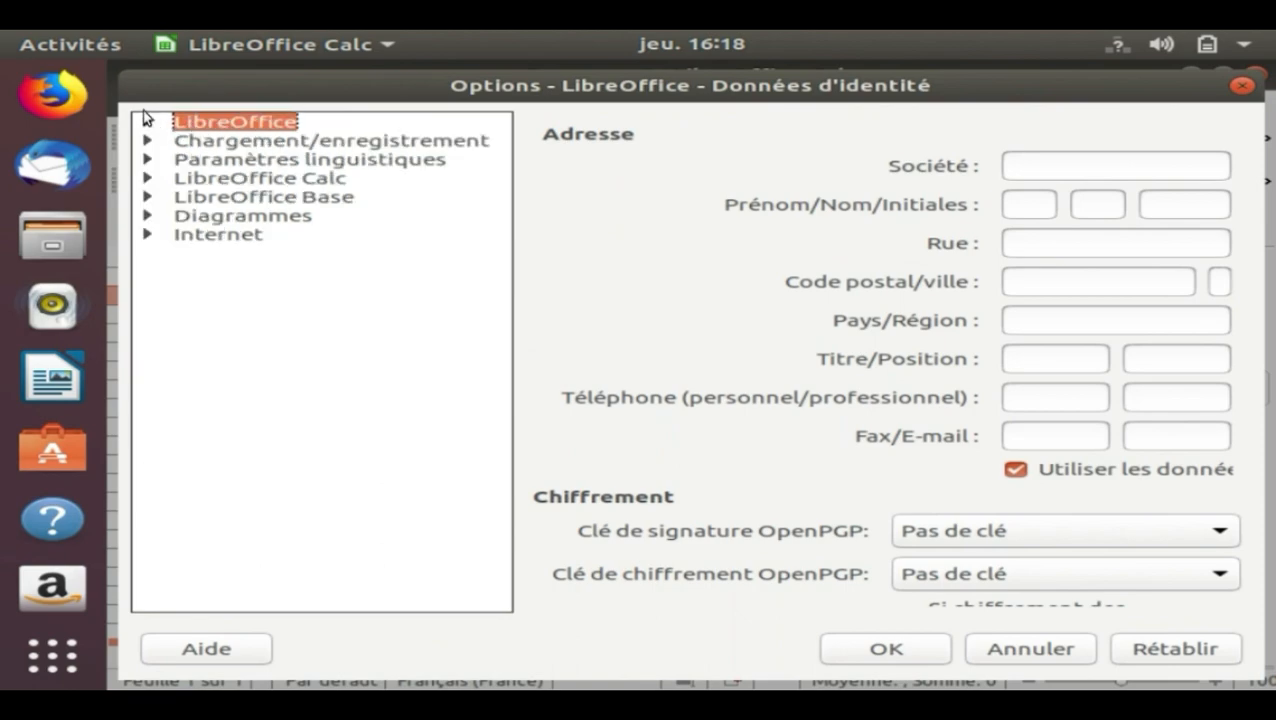
{"action": "left_click", "coordinate": [153, 124]}
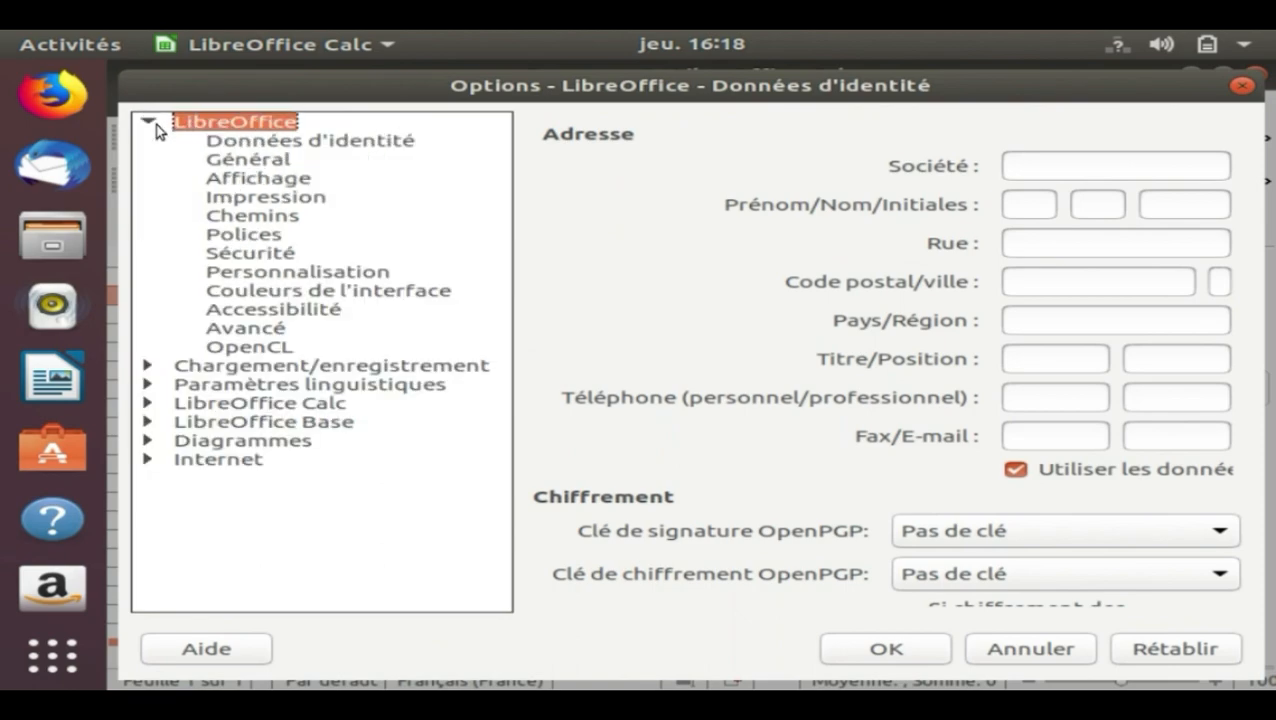
{"action": "left_click", "coordinate": [266, 331]}
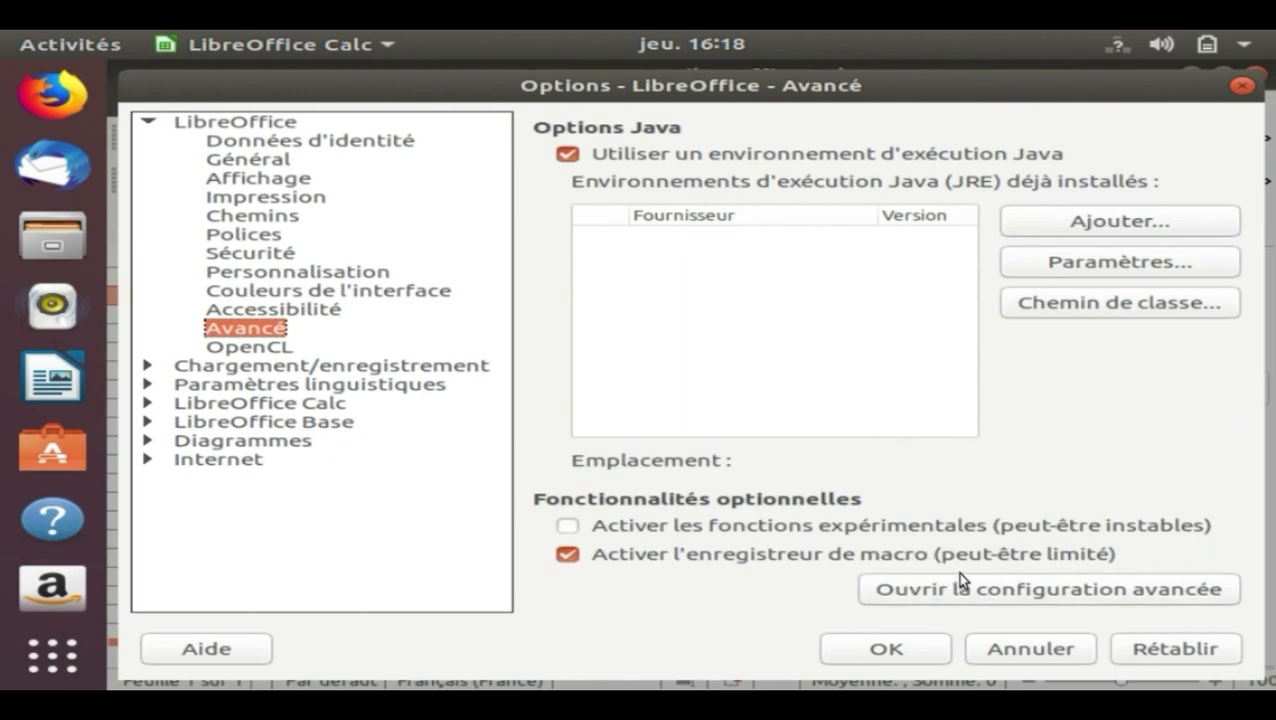
{"action": "left_click", "coordinate": [568, 555]}
{"action": "left_click", "coordinate": [886, 656]}
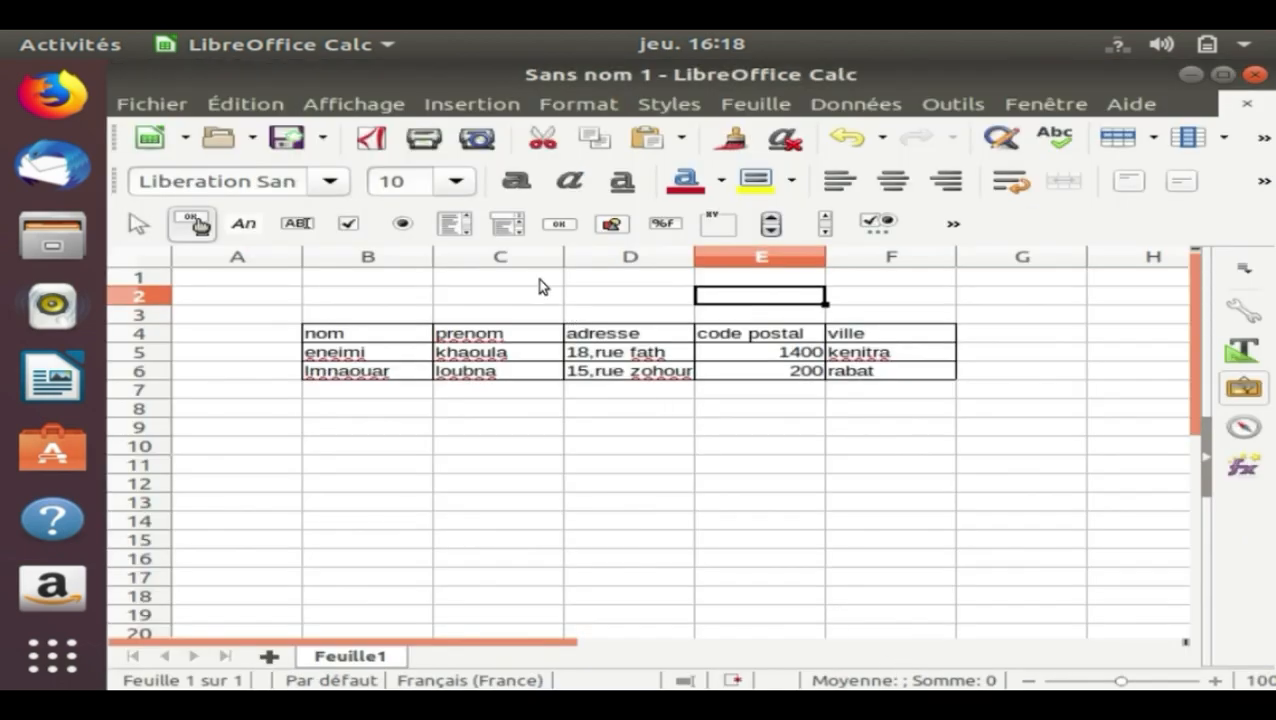
Start recording a new macro in the current spreadsheet
{"action": "left_click", "coordinate": [955, 104]}
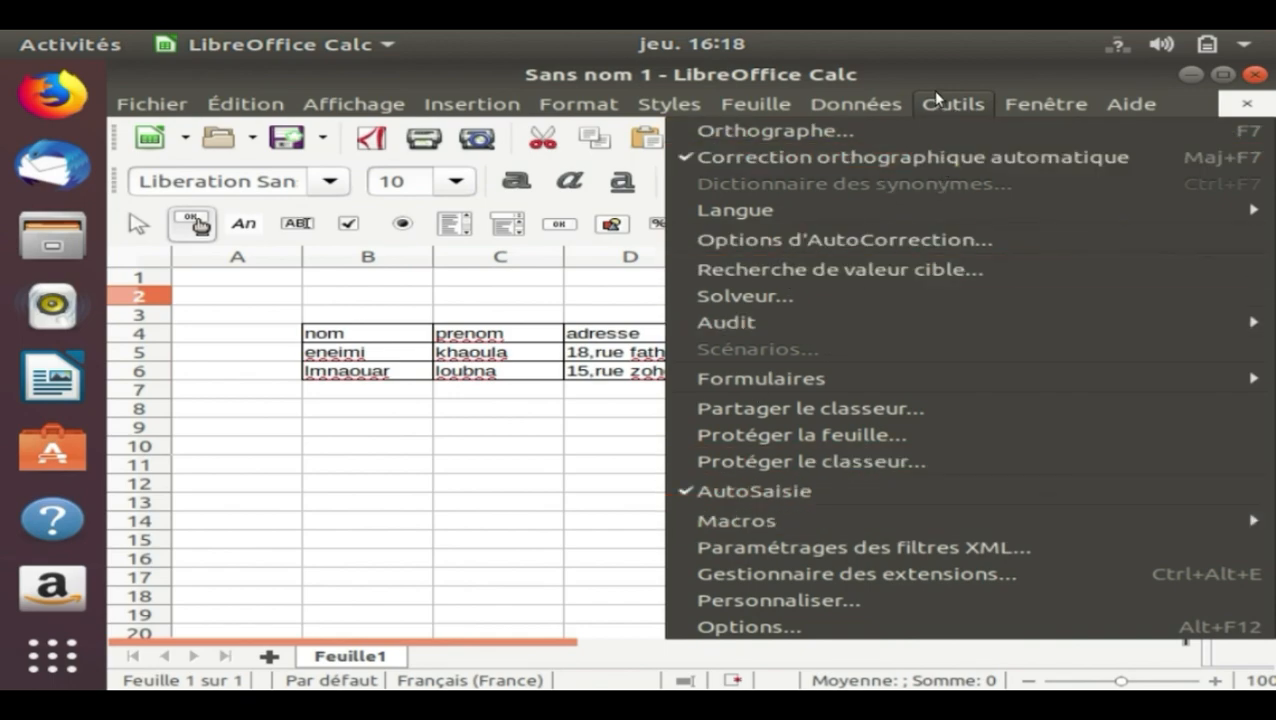
{"action": "mouse_move", "coordinate": [733, 524]}
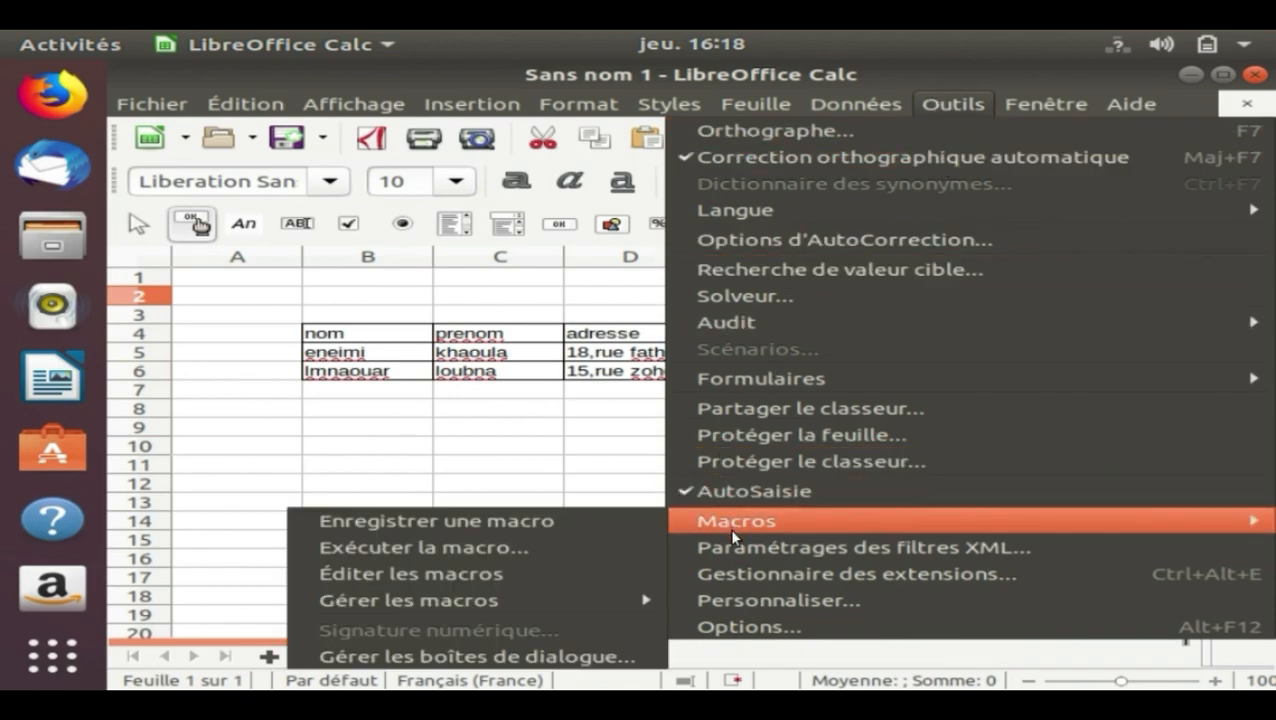
{"action": "left_click", "coordinate": [531, 527]}
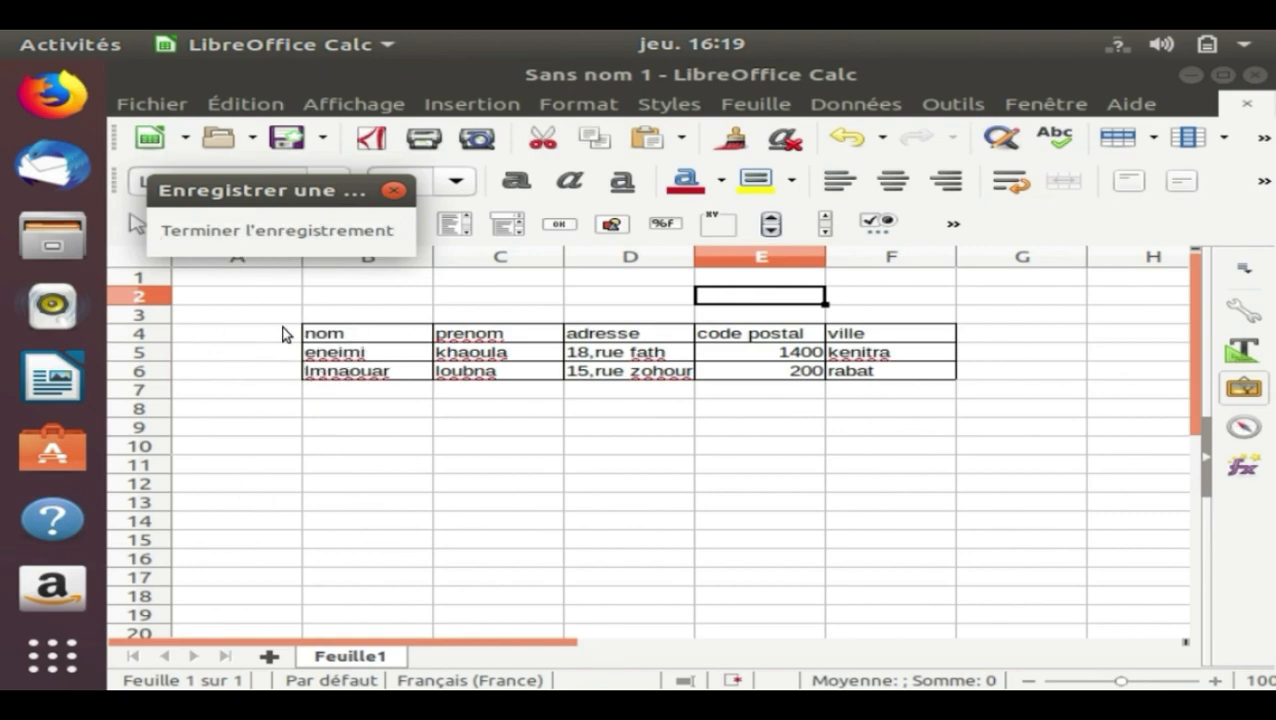
Insert an empty row above the first record at row 5 and end the macro recording
{"action": "left_click", "coordinate": [394, 358]}
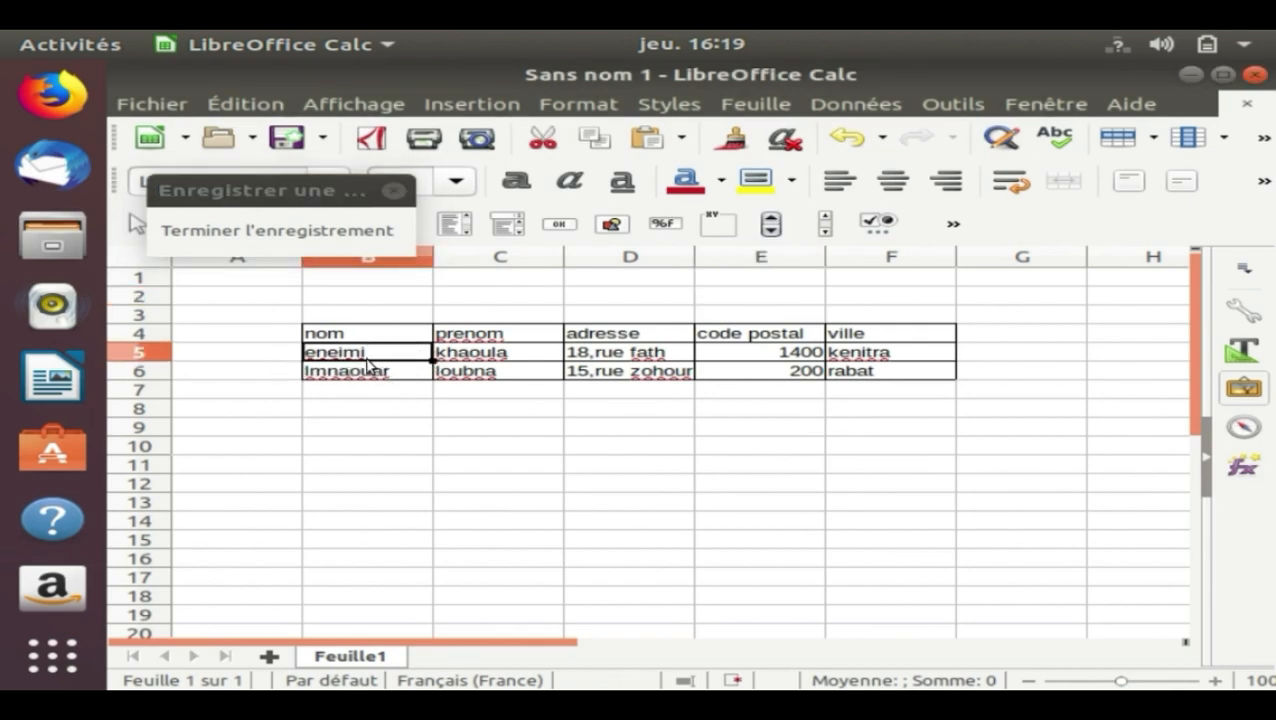
{"action": "left_click", "coordinate": [160, 358]}
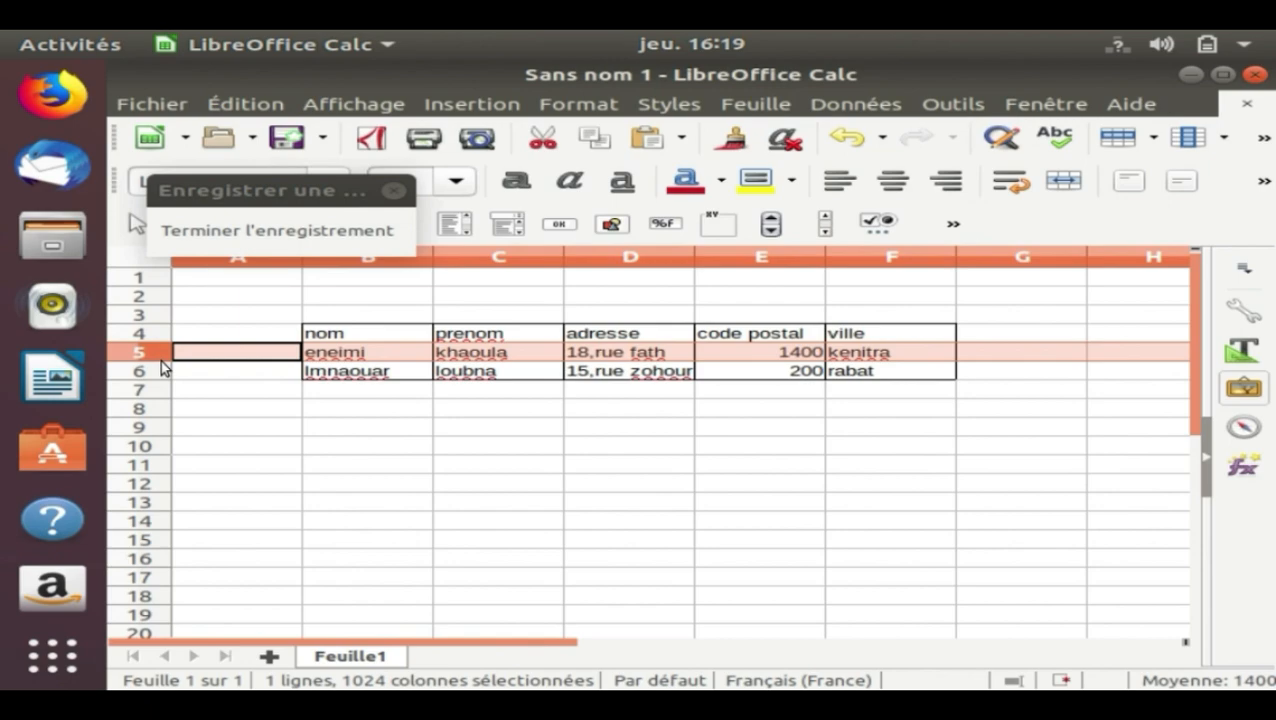
{"action": "key", "text": "ctrl+plus"}
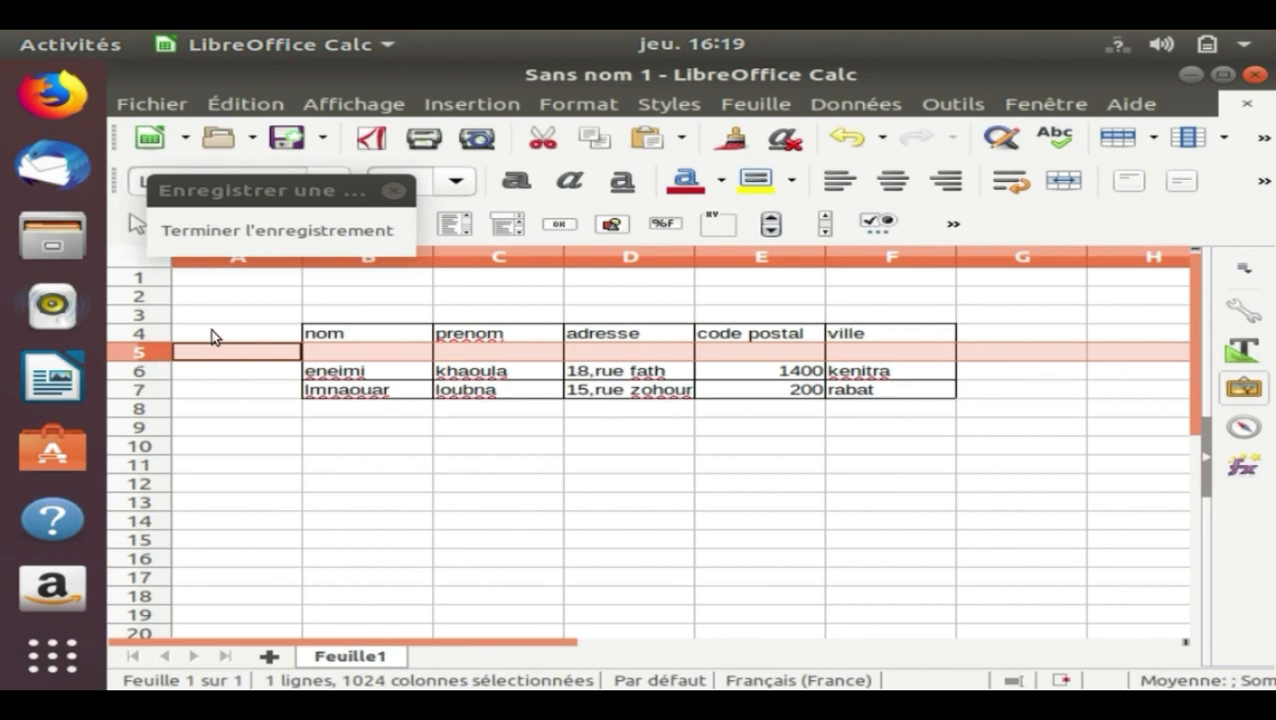
{"action": "left_click", "coordinate": [282, 231]}
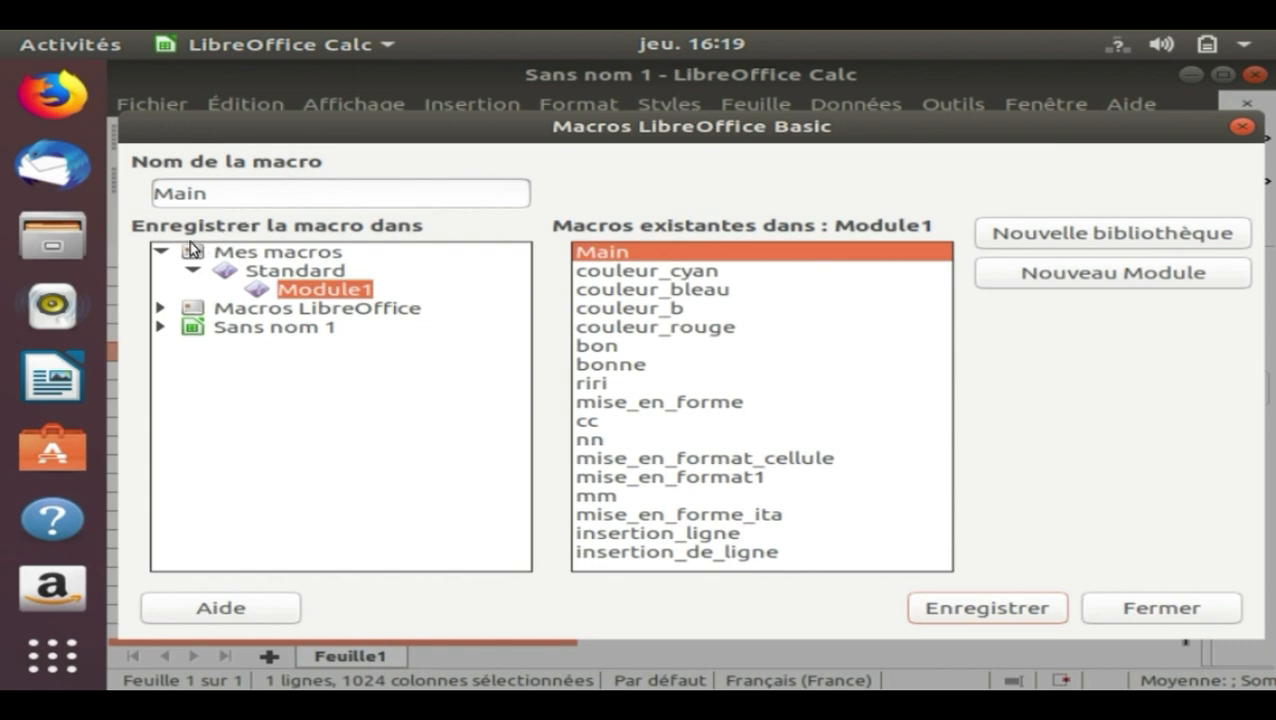
Choose Module1 in the Standard library of Mes macros as the storage location for the recorded macro
{"action": "left_click", "coordinate": [163, 251]}
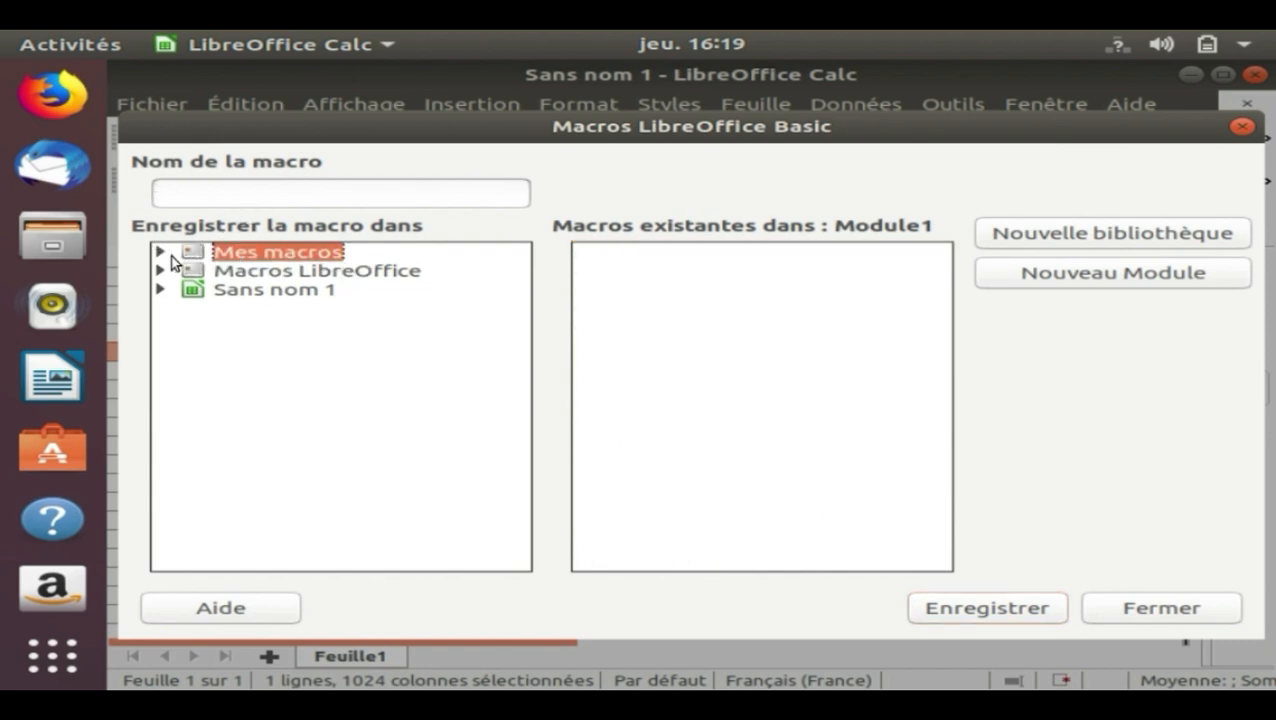
{"action": "double_click", "coordinate": [246, 256]}
{"action": "double_click", "coordinate": [265, 276]}
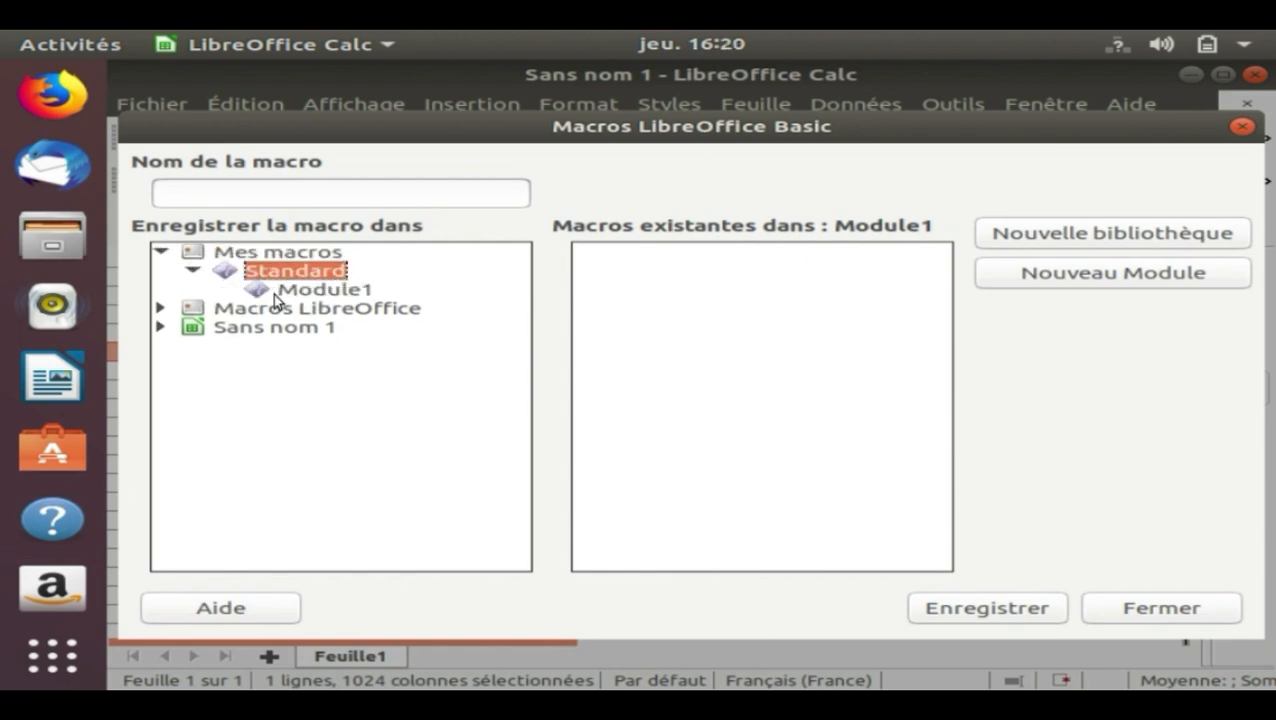
{"action": "left_click", "coordinate": [290, 290]}
Try to save the recorded macro under the name "insertion ligne 1"
{"action": "left_click_drag", "start_coordinate": [220, 200], "coordinate": [141, 195]}
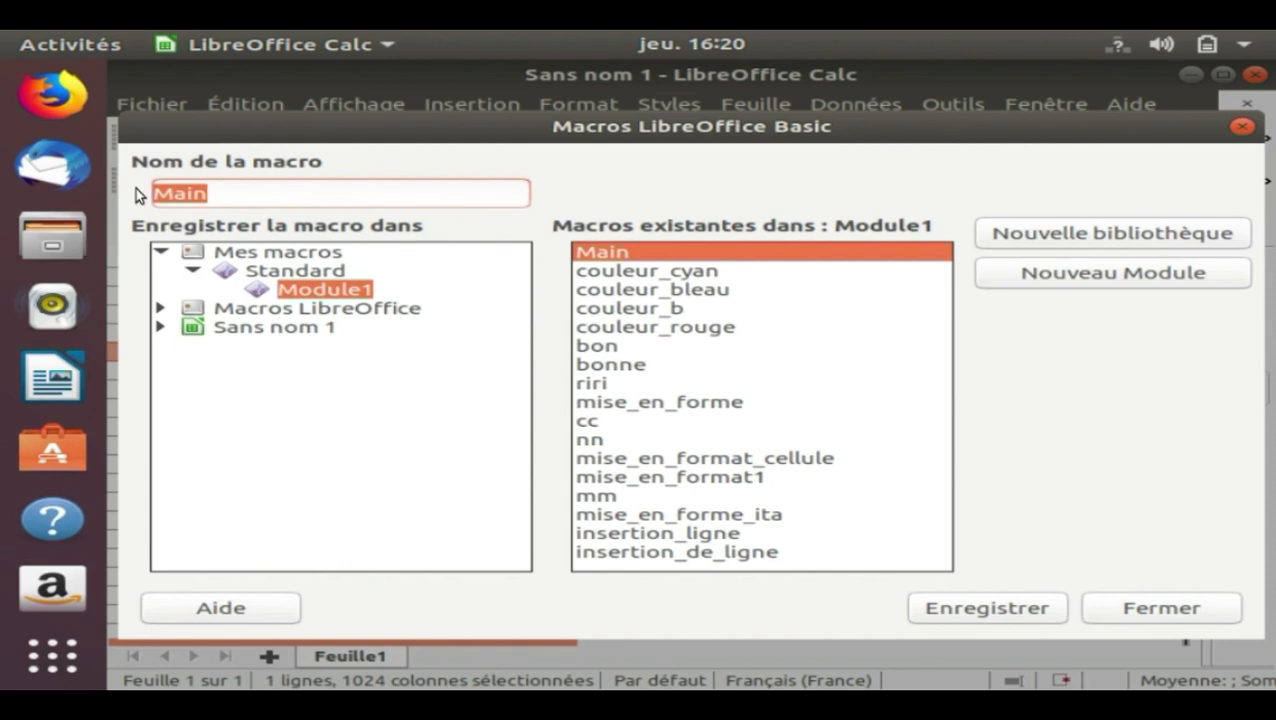
{"action": "type", "text": "insert"}
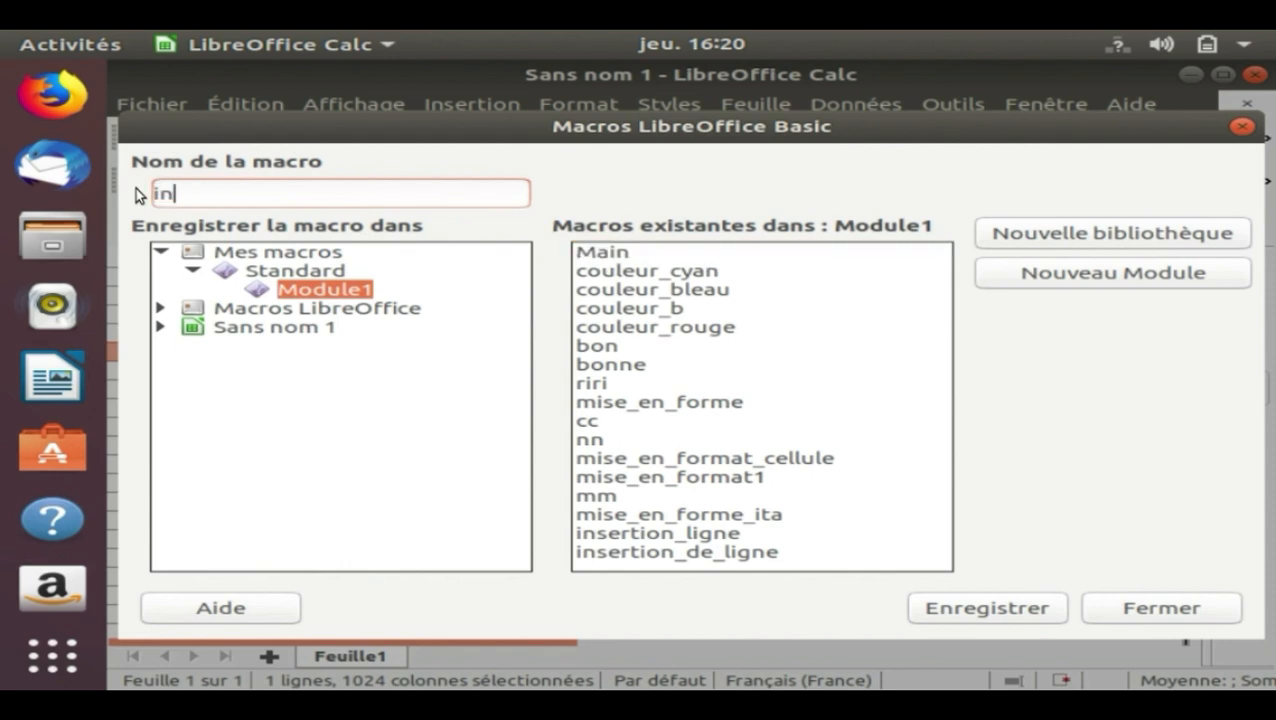
{"action": "type", "text": "ion"}
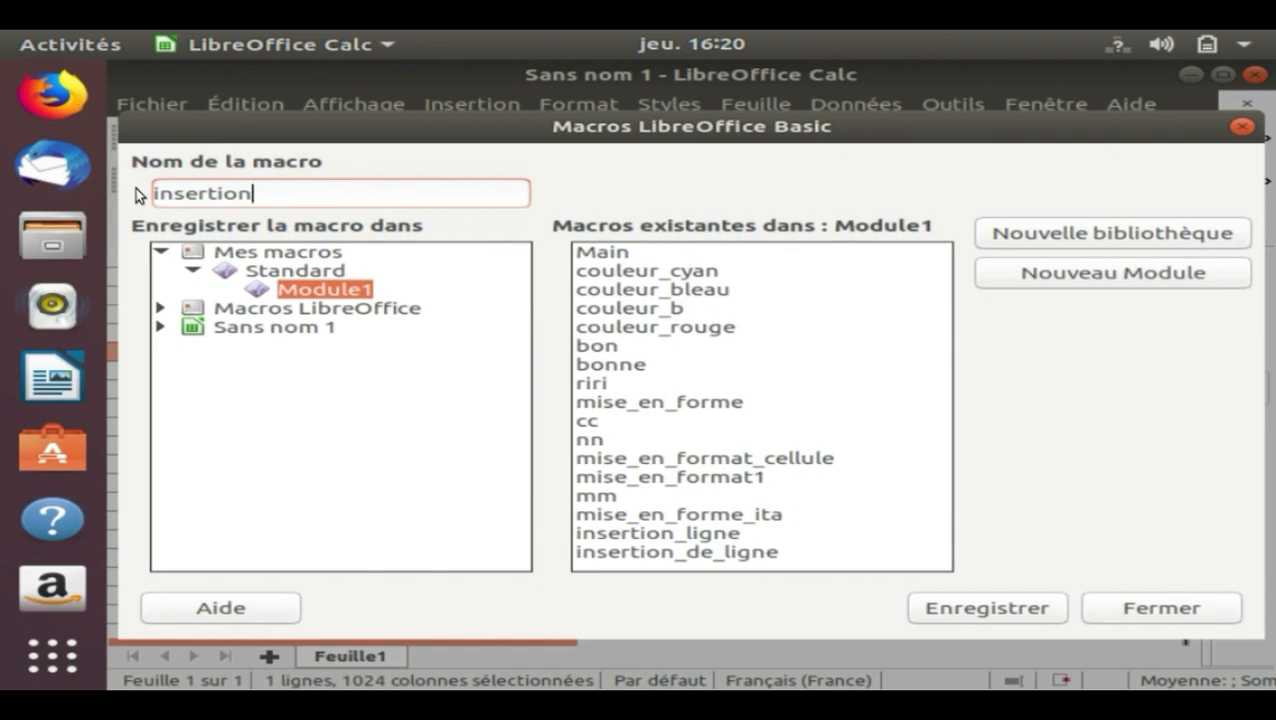
{"action": "type", "text": "_"}
{"action": "key", "text": "BackSpace"}
{"action": "type", "text": "lin"}
{"action": "key", "text": "BackSpace"}
{"action": "type", "text": "d"}
{"action": "key", "text": "BackSpace"}
{"action": "type", "text": "gne 1"}
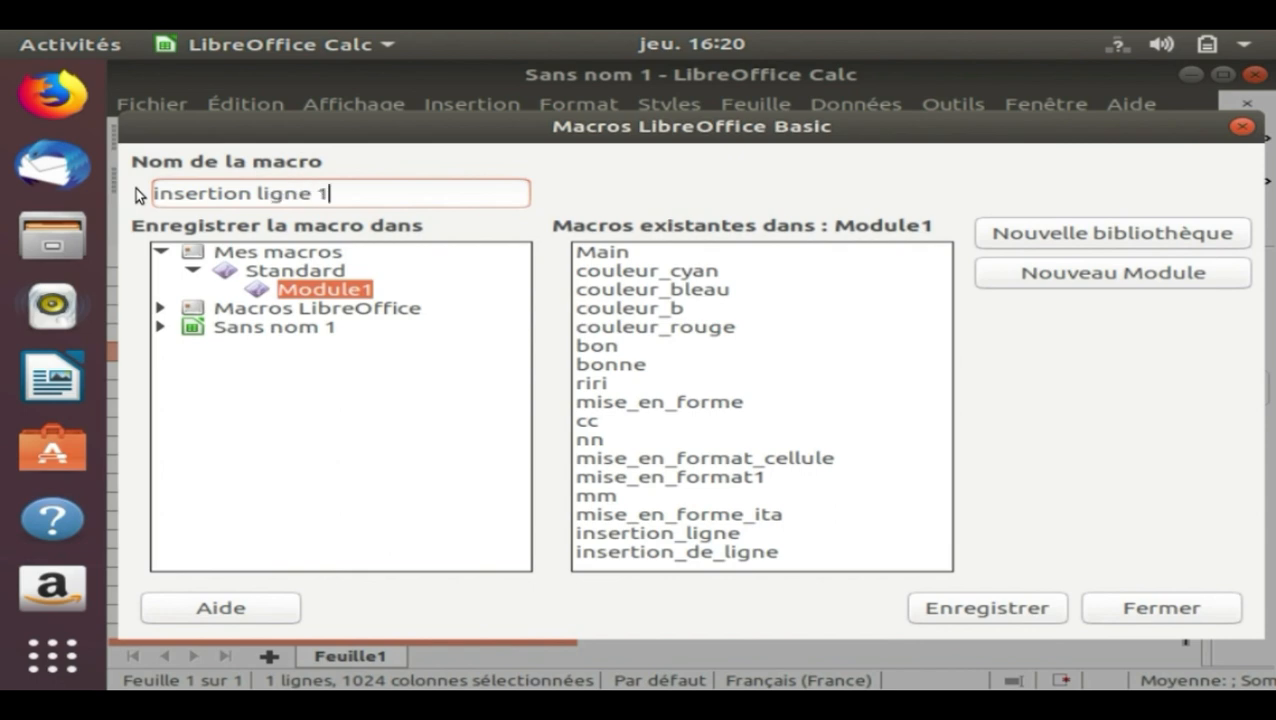
{"action": "key", "text": "Return"}
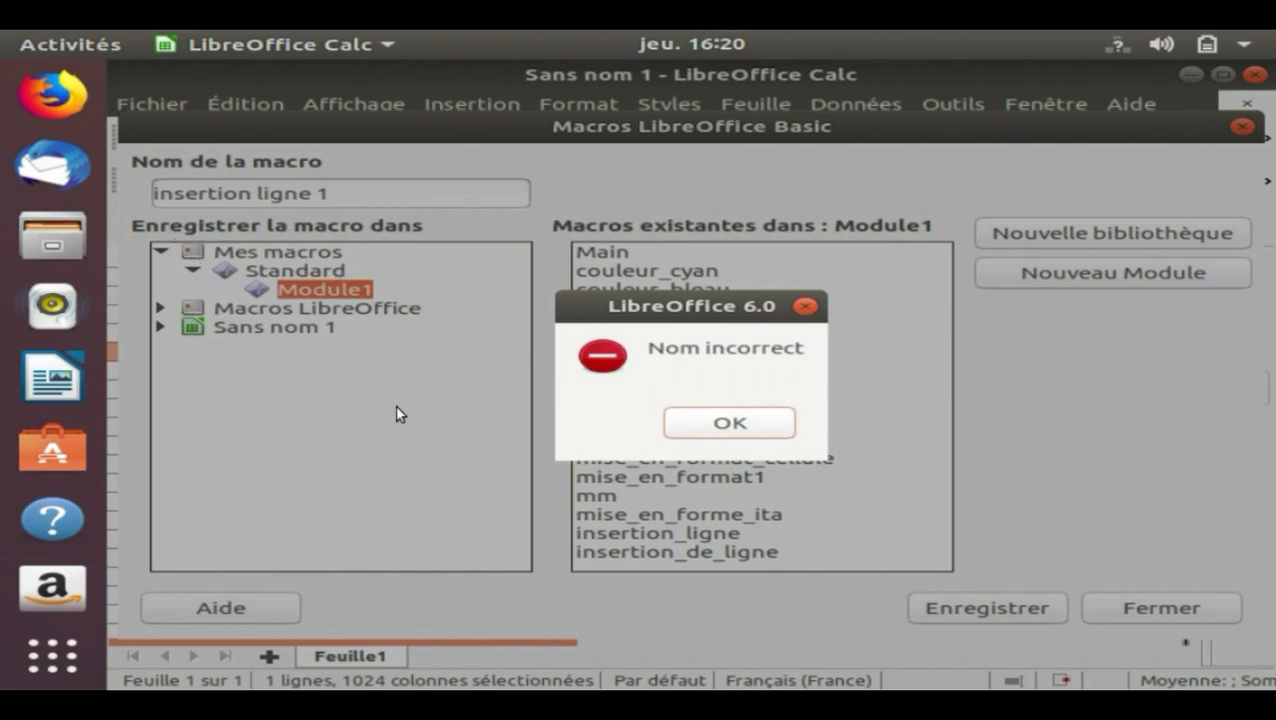
{"action": "left_click", "coordinate": [753, 431]}
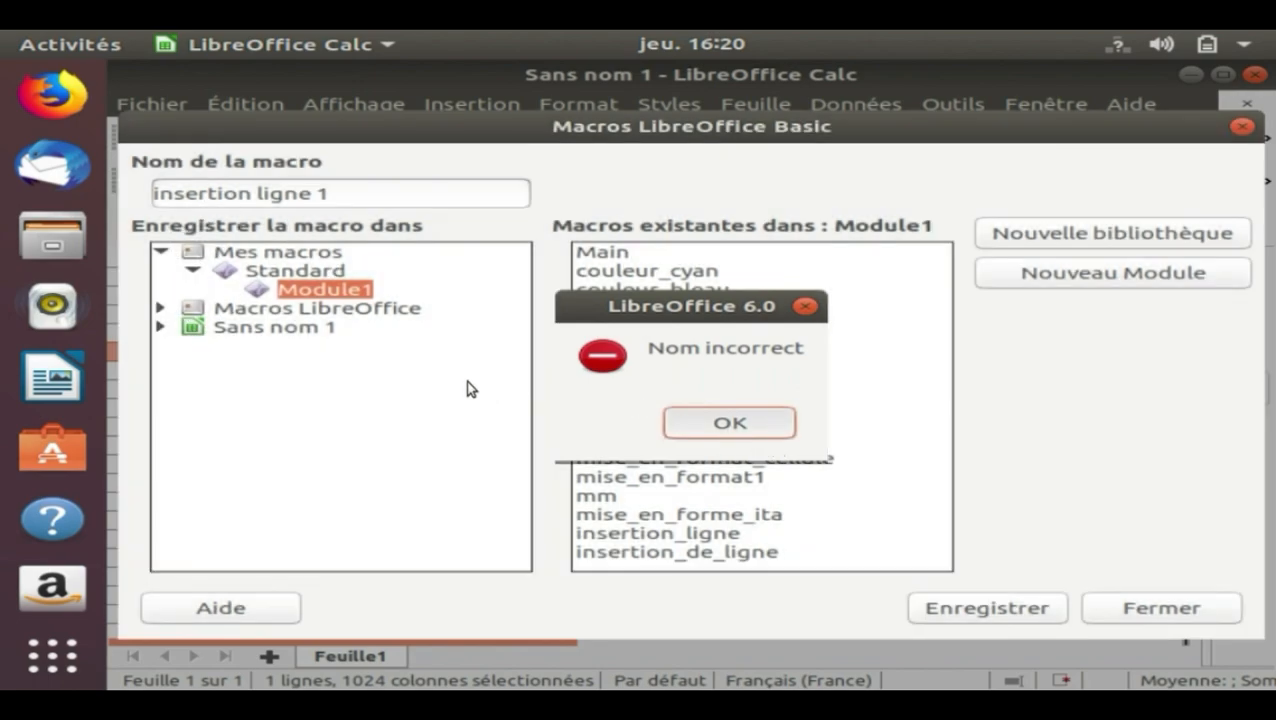
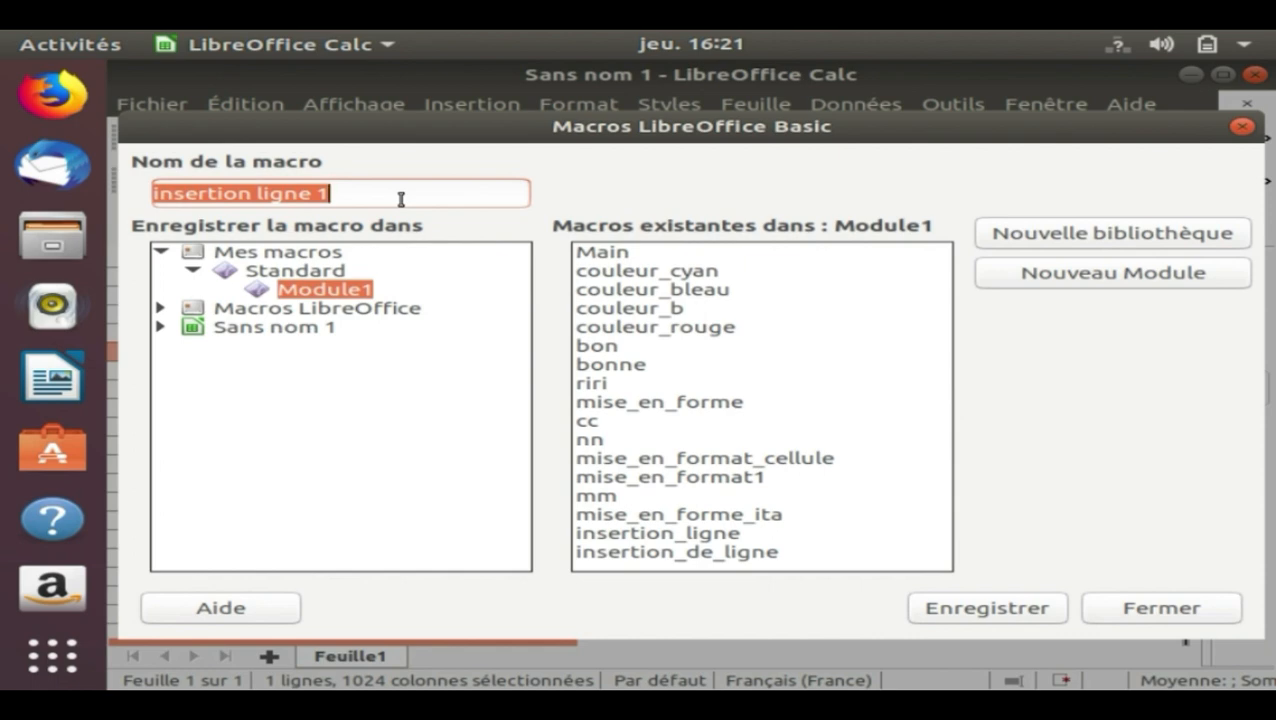
Correct the macro name to insertion_ligne_1 and save the recorded macro in Module1
{"action": "left_click", "coordinate": [274, 200]}
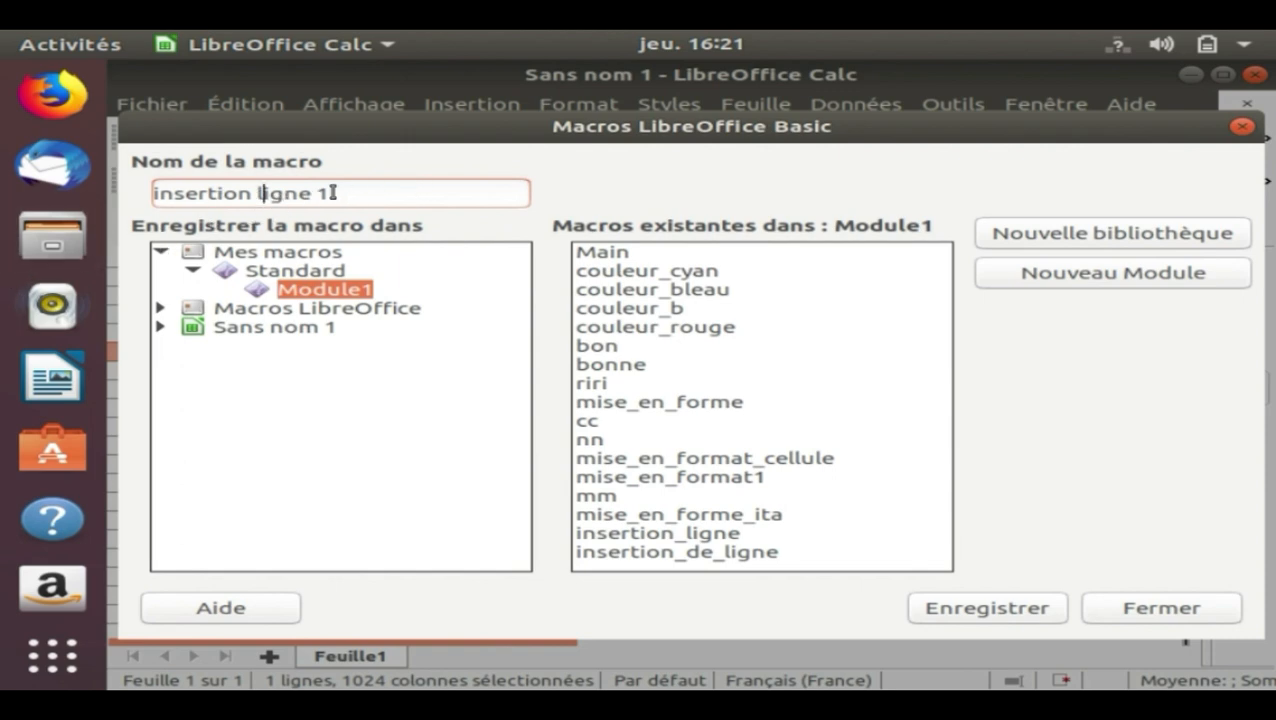
{"action": "left_click", "coordinate": [262, 200]}
{"action": "key", "text": "BackSpace"}
{"action": "type", "text": "_"}
{"action": "left_click", "coordinate": [334, 200]}
{"action": "key", "text": "BackSpace"}
{"action": "type", "text": "_"}
{"action": "left_click", "coordinate": [1022, 612]}
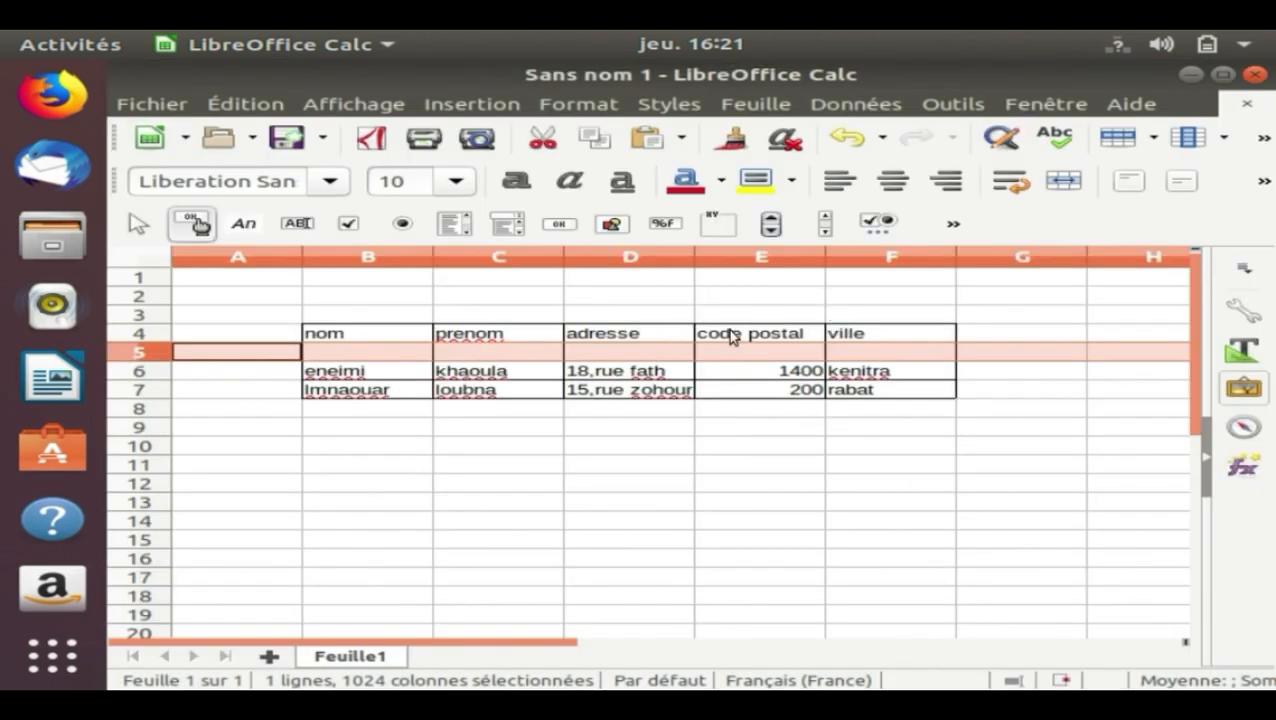
Select cell G3, outside the table, and run the macro insertion_ligne_1 from Module1 in the Standard library of Mes macros
{"action": "left_click", "coordinate": [1049, 321]}
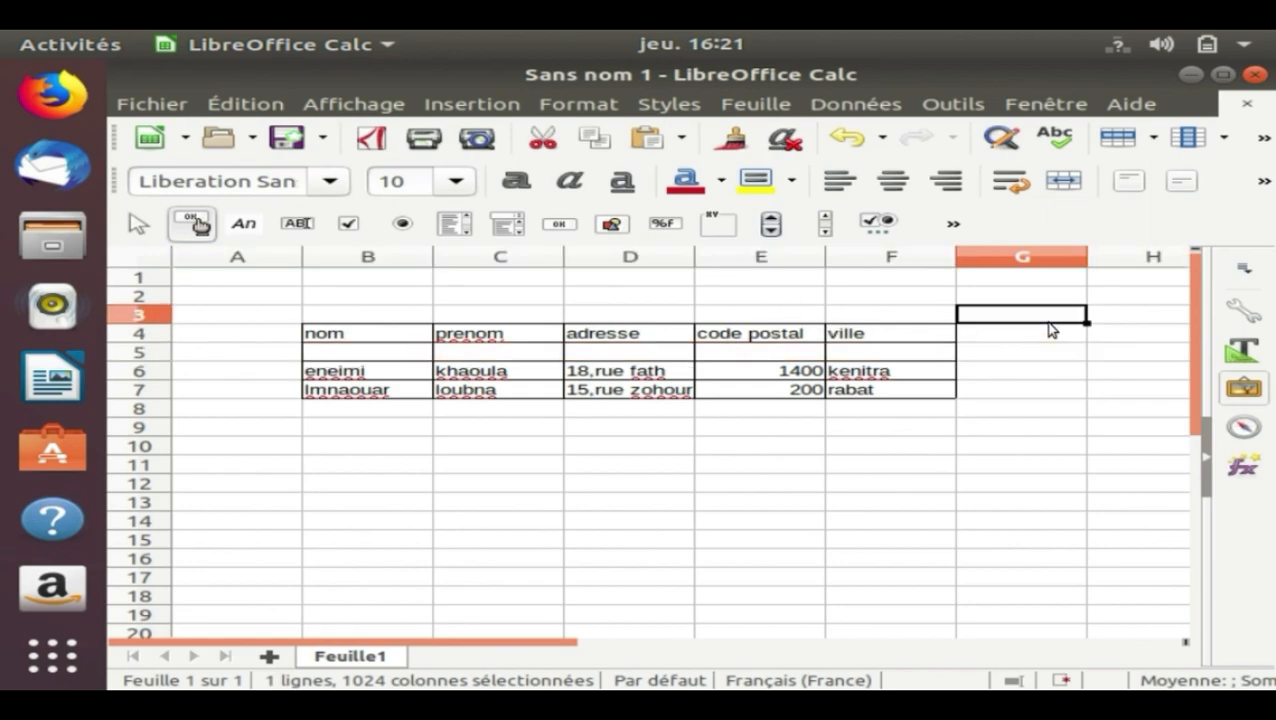
{"action": "left_click", "coordinate": [954, 104]}
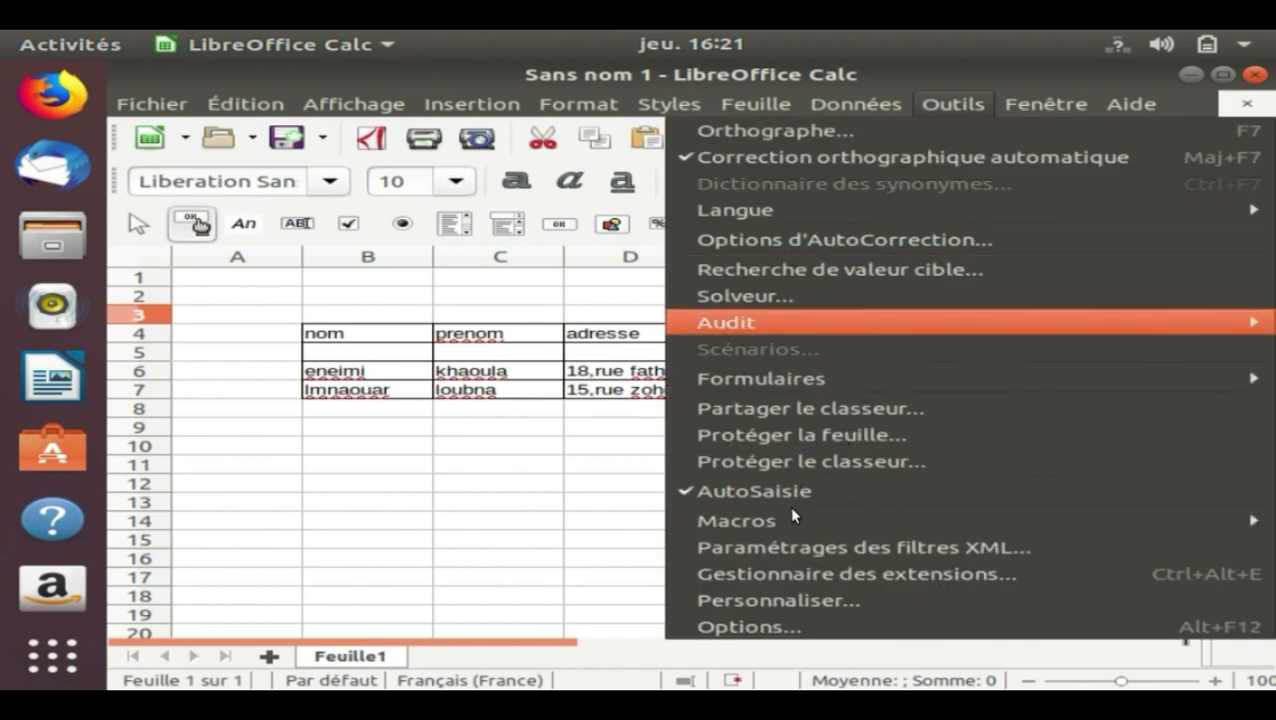
{"action": "mouse_move", "coordinate": [788, 517]}
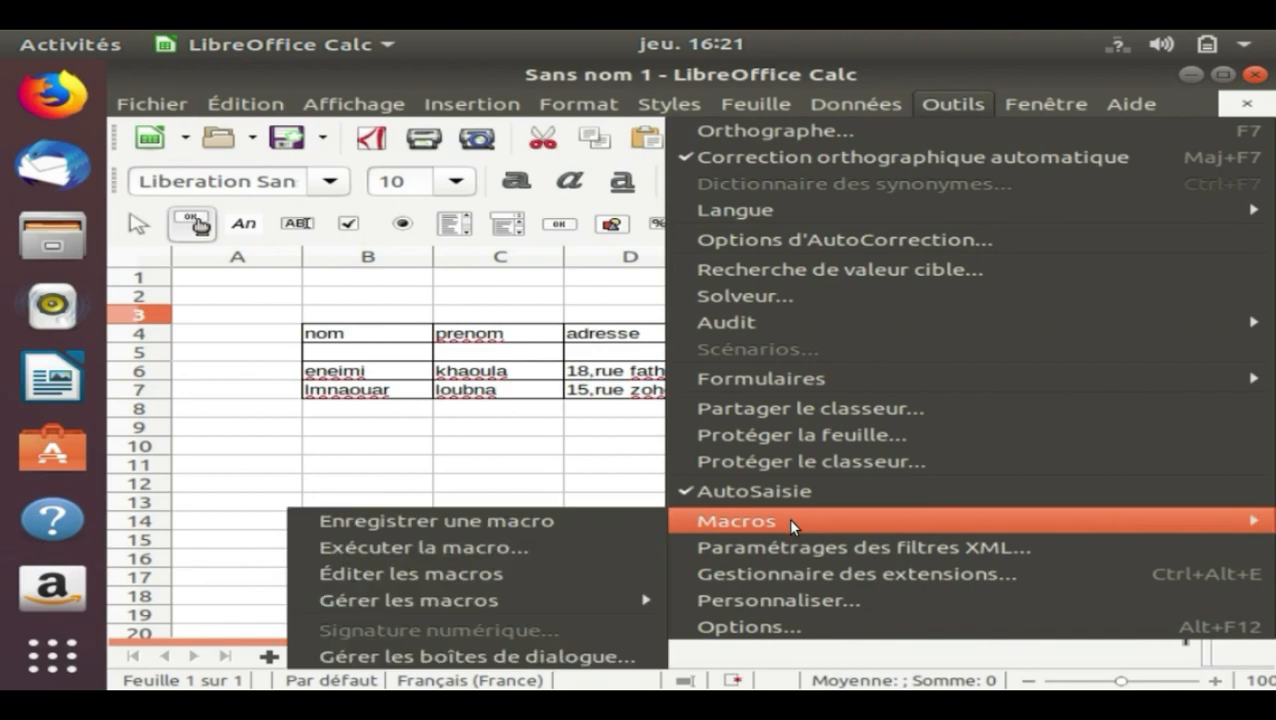
{"action": "left_click", "coordinate": [581, 547]}
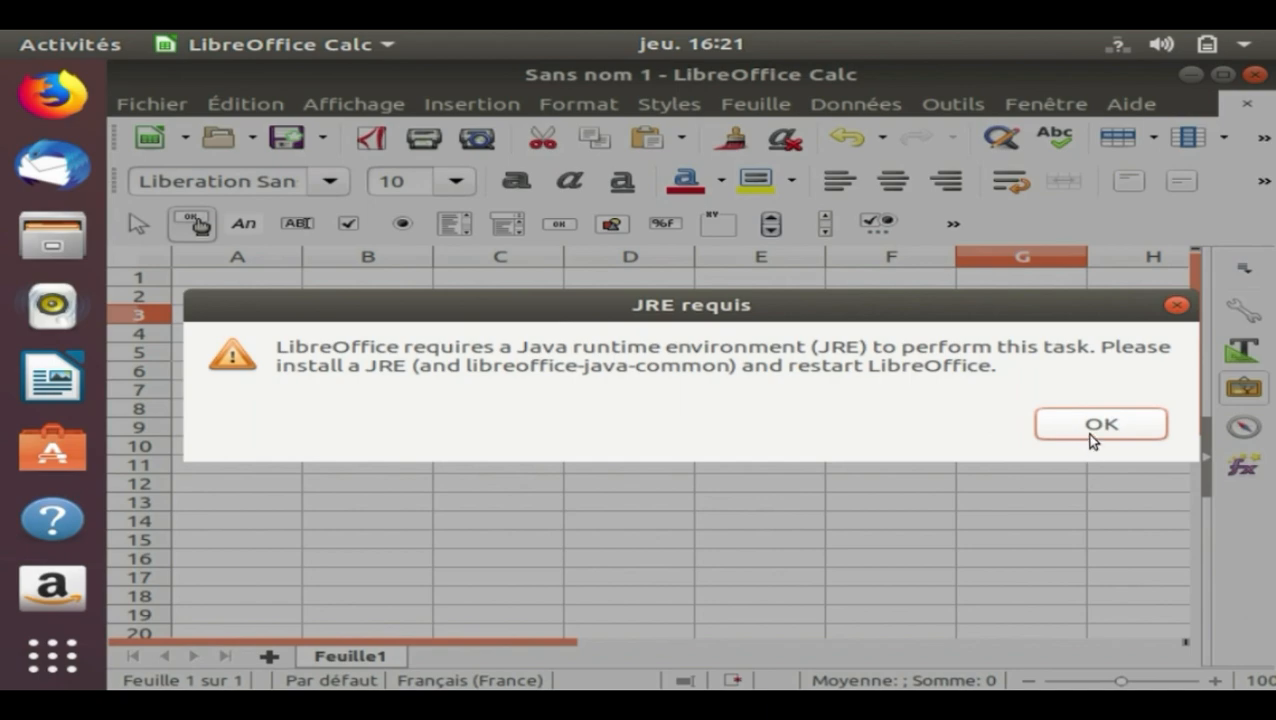
{"action": "left_click", "coordinate": [1086, 442]}
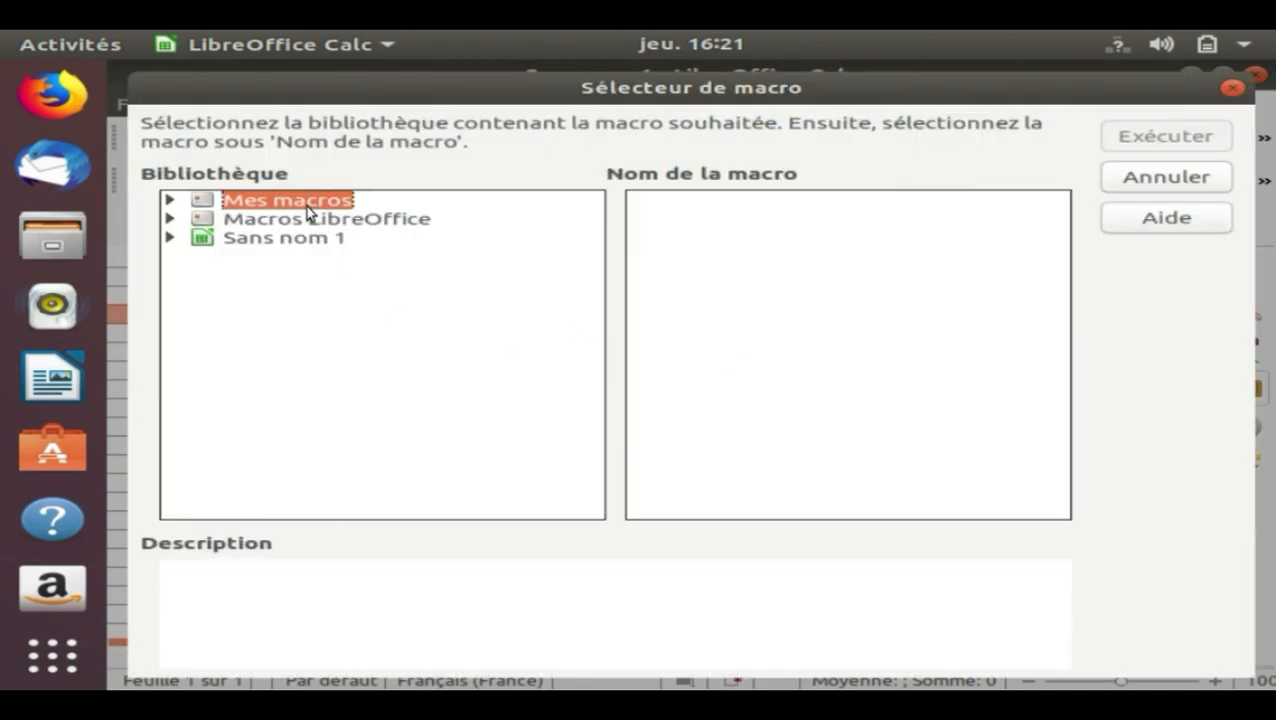
{"action": "double_click", "coordinate": [306, 203]}
{"action": "double_click", "coordinate": [316, 224]}
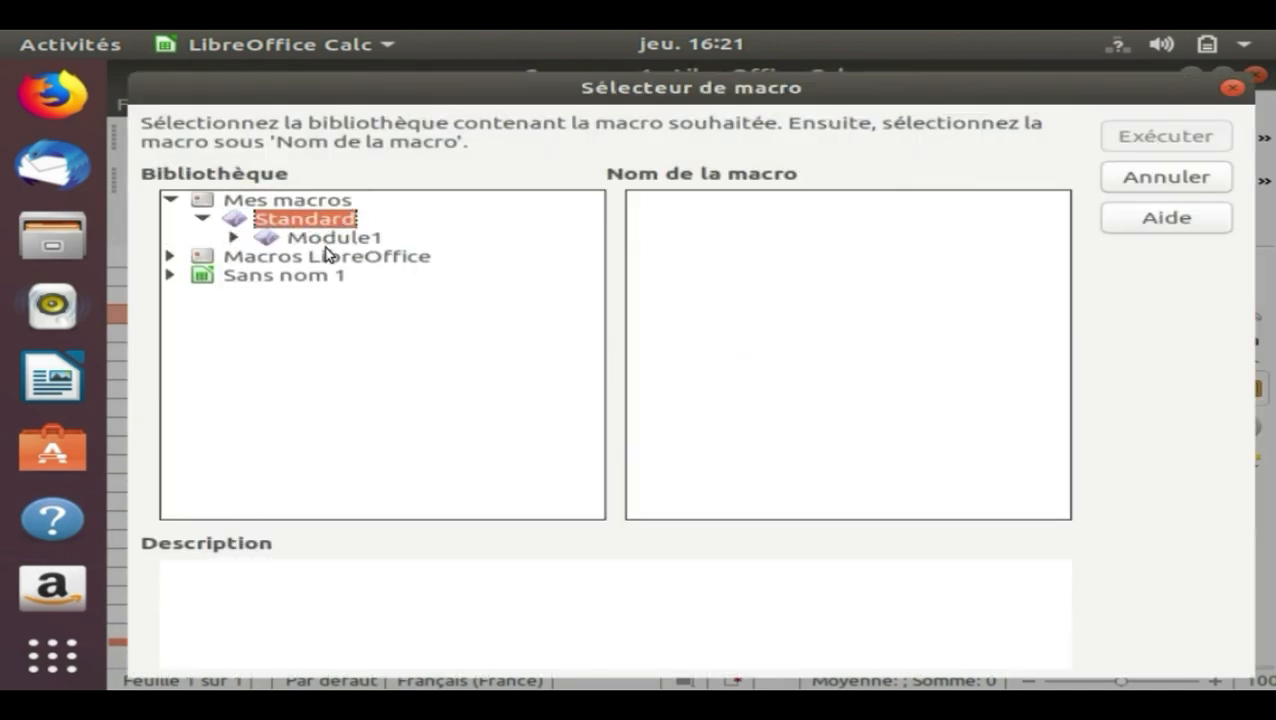
{"action": "left_click", "coordinate": [324, 240]}
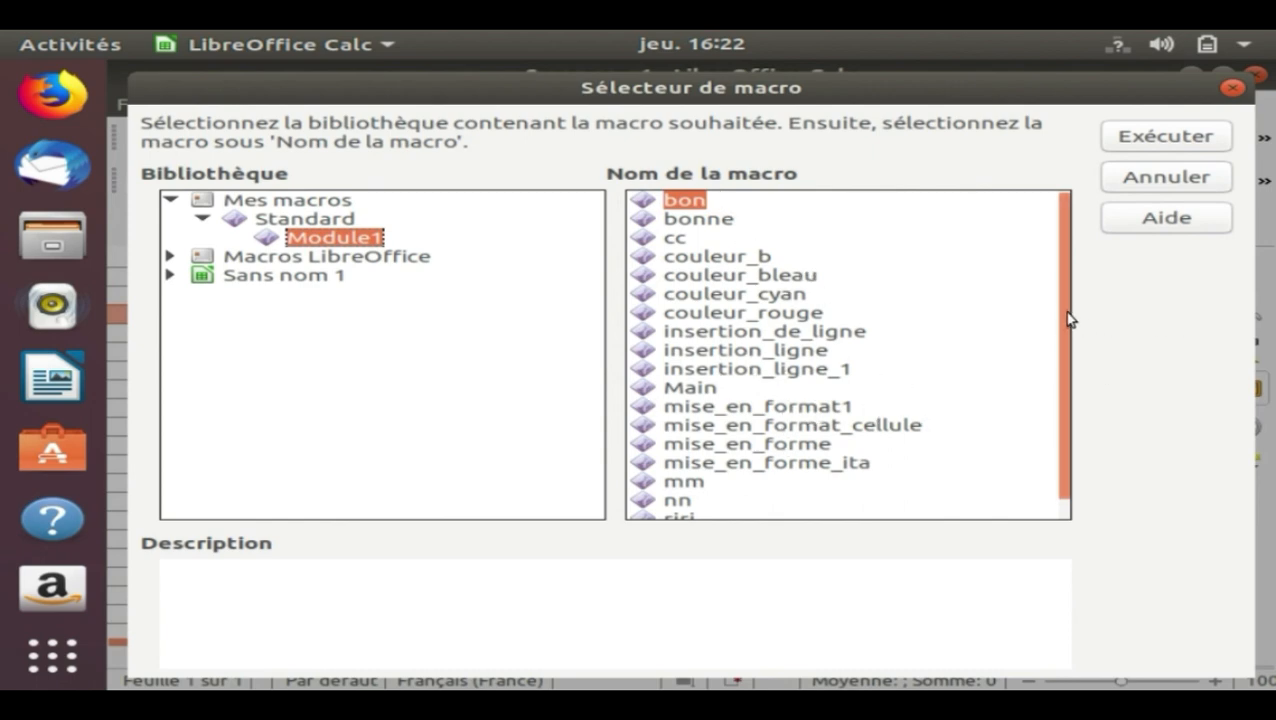
{"action": "scroll", "coordinate": [1070, 333], "scroll_direction": "down", "scroll_amount": 1}
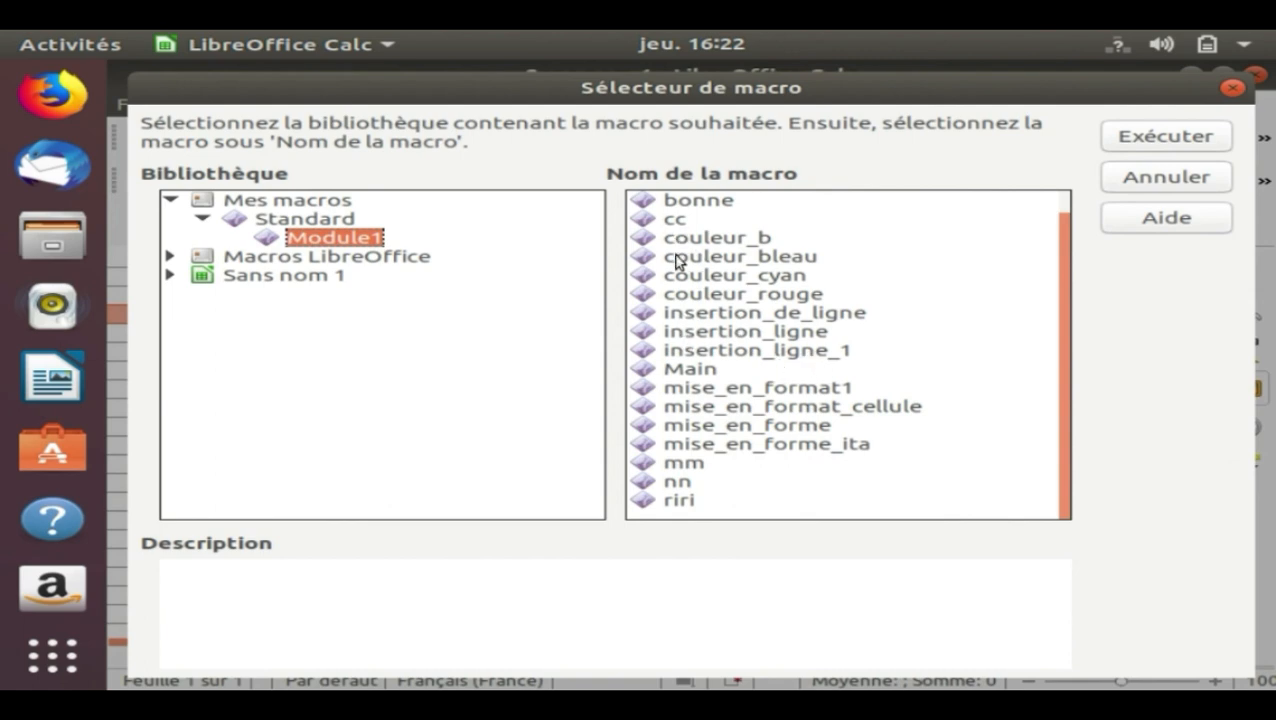
{"action": "double_click", "coordinate": [763, 357]}
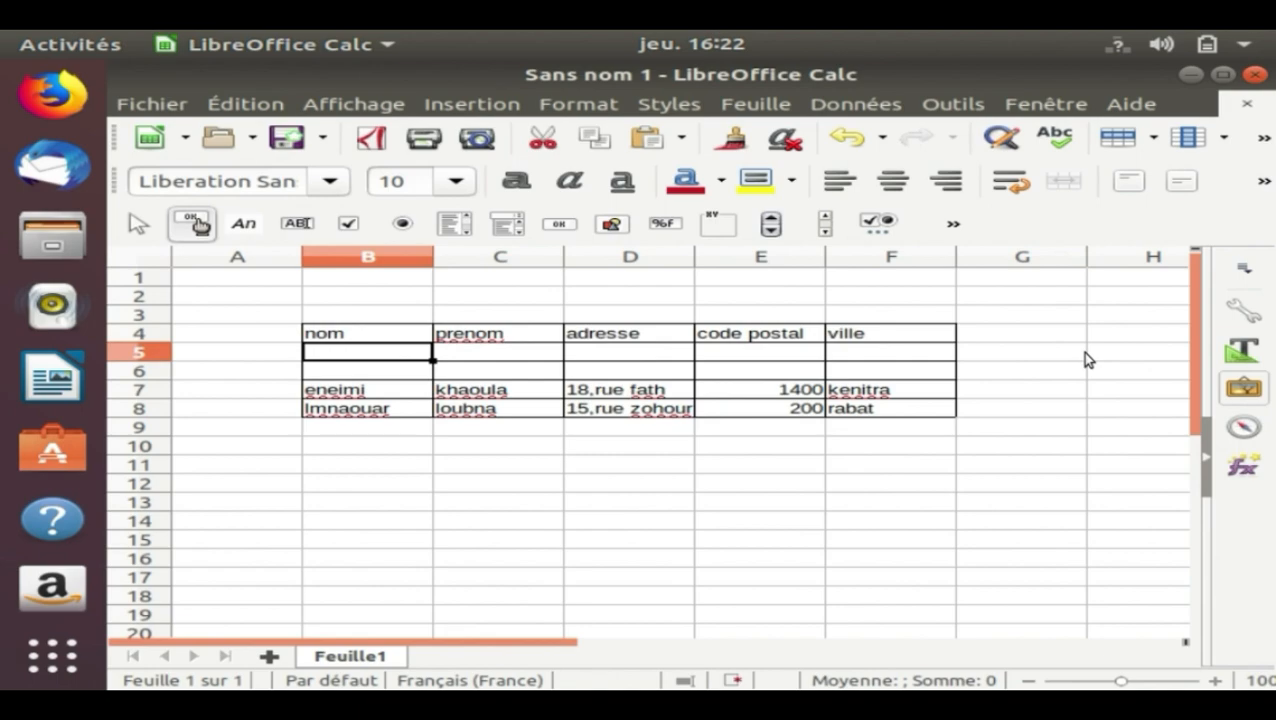
Hide the Contrôles de formulaire toolbar and display it again
{"action": "left_click", "coordinate": [378, 112]}
{"action": "mouse_move", "coordinate": [422, 193]}
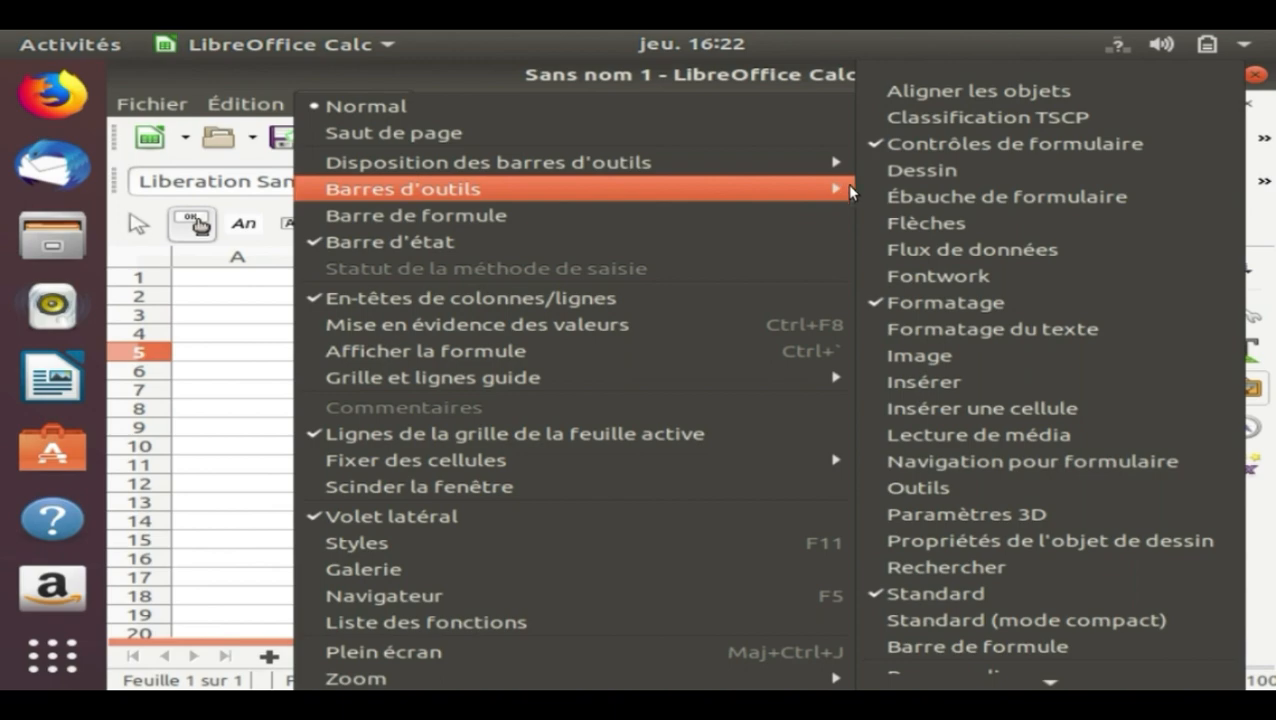
{"action": "left_click", "coordinate": [975, 157]}
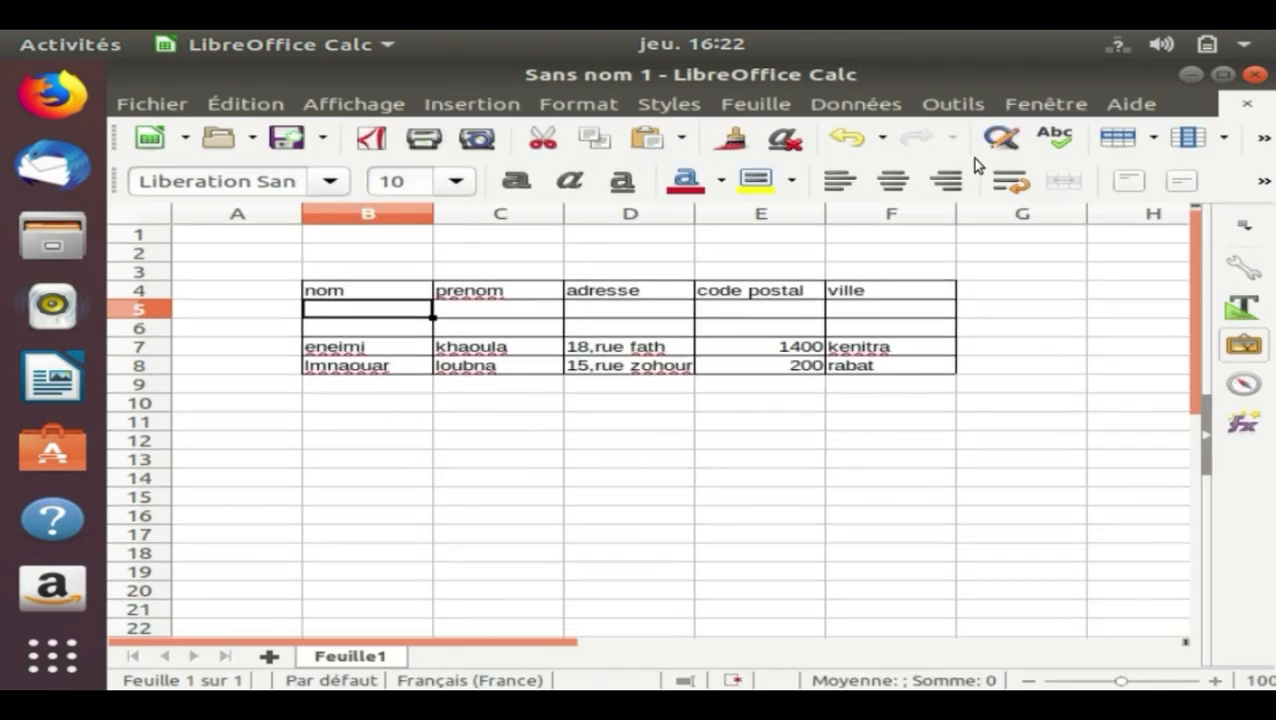
{"action": "left_click", "coordinate": [354, 106]}
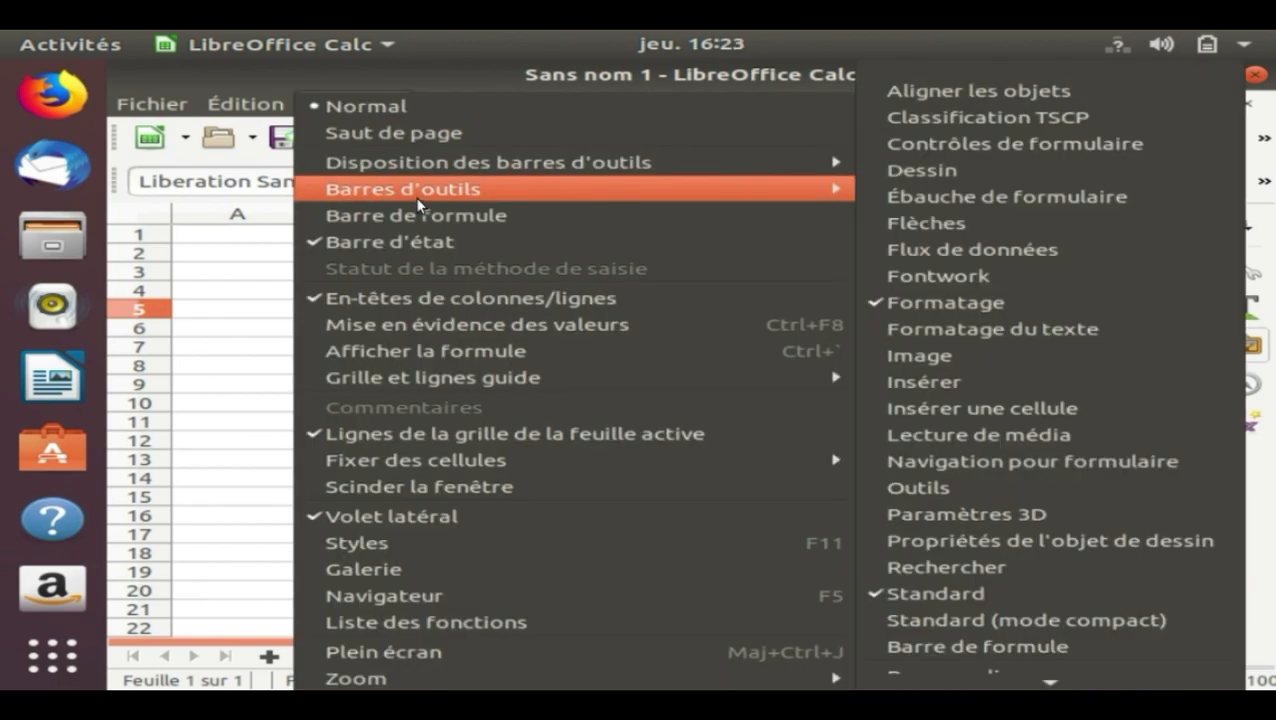
{"action": "left_click", "coordinate": [963, 148]}
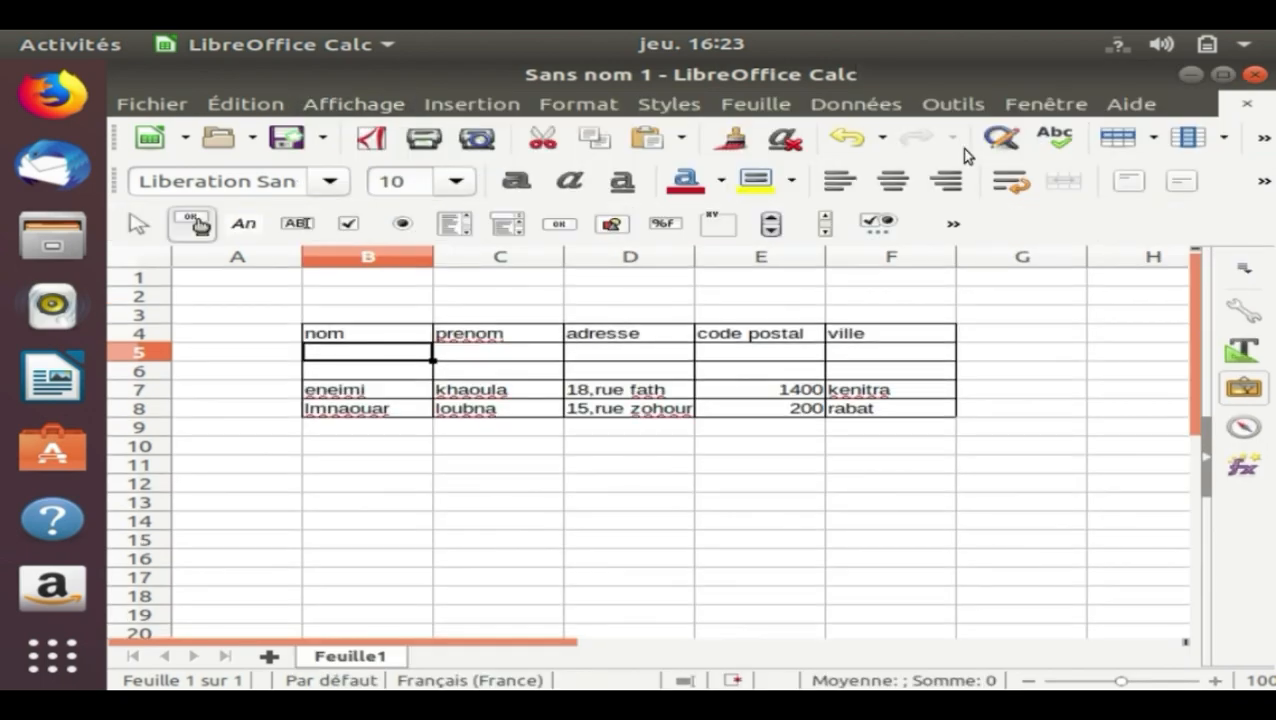
Draw a push button form control below the table, spanning about C12 to E14
{"action": "left_click", "coordinate": [211, 224]}
{"action": "left_click", "coordinate": [560, 224]}
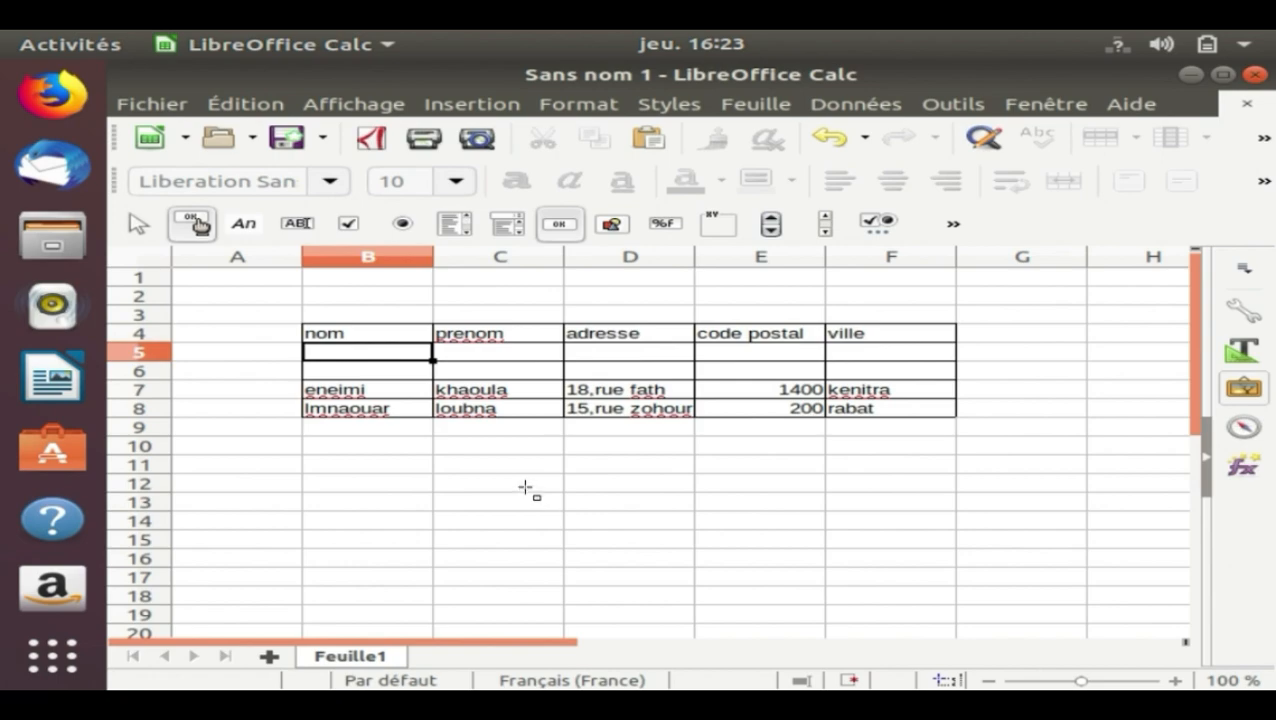
{"action": "mouse_move", "coordinate": [518, 480]}
{"action": "left_mouse_down"}
{"action": "mouse_move", "coordinate": [540, 525]}
{"action": "mouse_move", "coordinate": [757, 519]}
{"action": "left_mouse_up"}
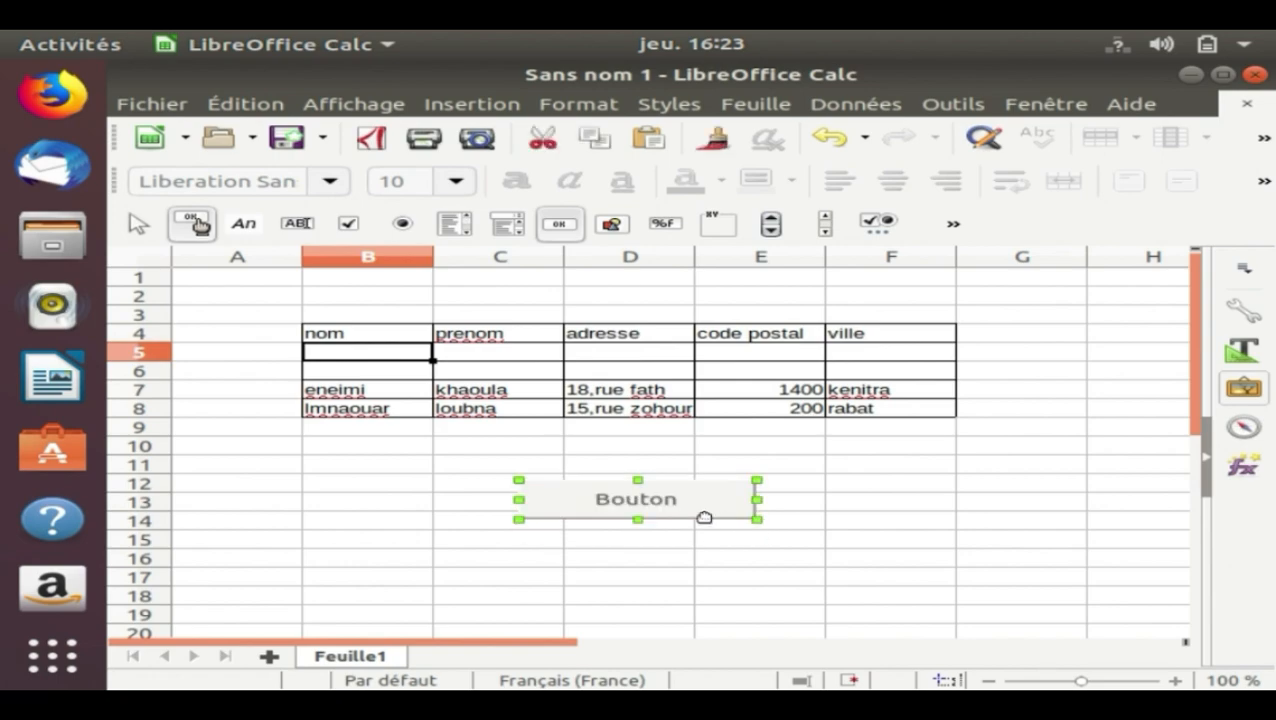
Change the new button's label (Étiquette) to "insertion ligne" in its control properties
{"action": "right_click", "coordinate": [697, 507]}
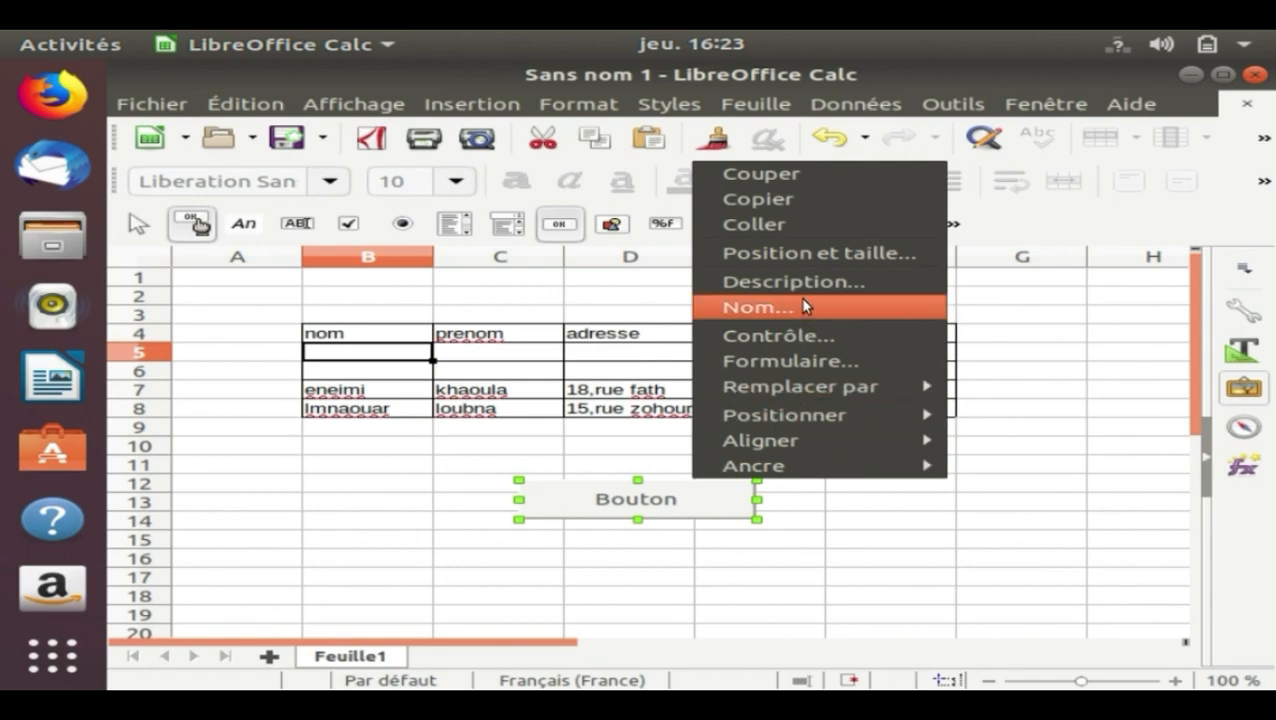
{"action": "left_click", "coordinate": [805, 337]}
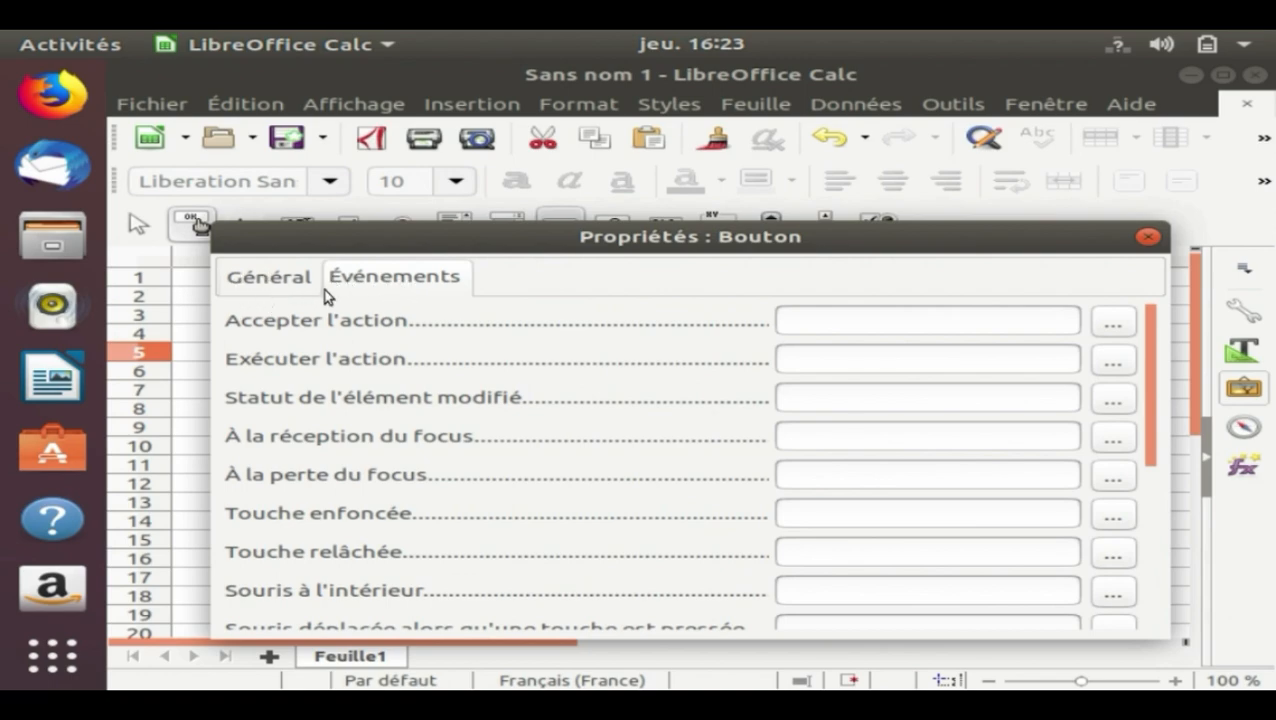
{"action": "left_click", "coordinate": [296, 286]}
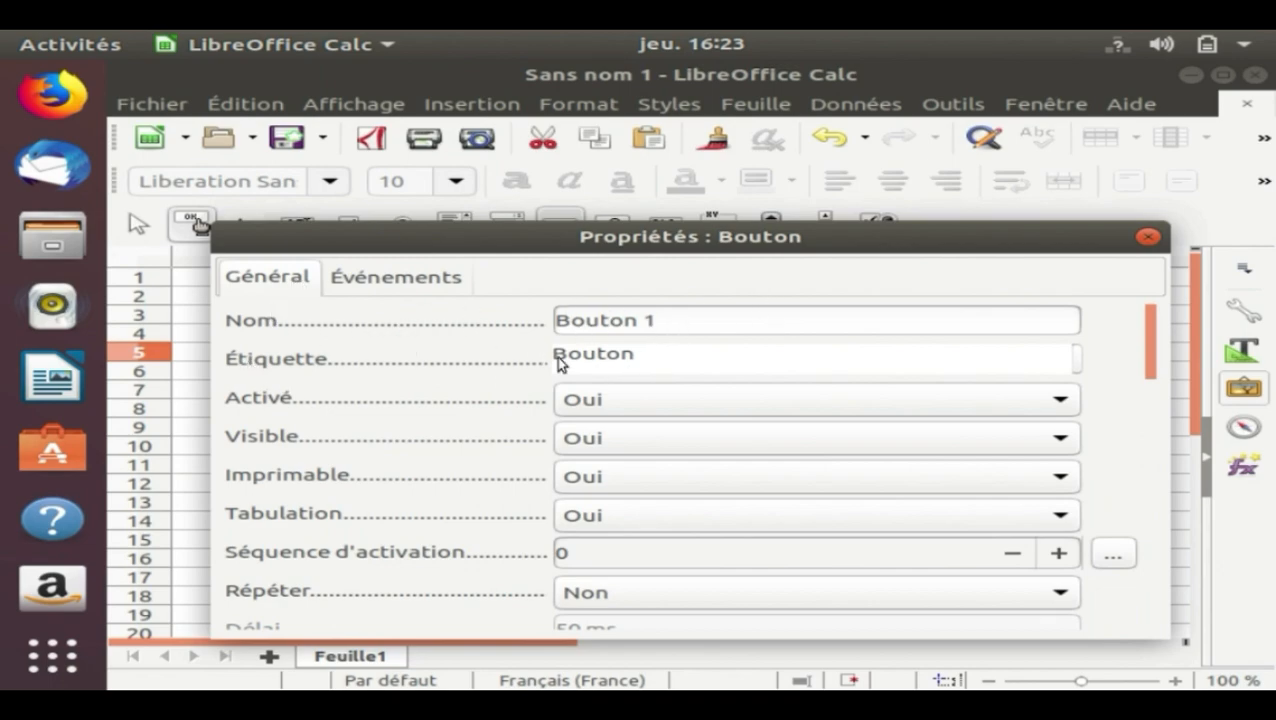
{"action": "left_click_drag", "start_coordinate": [672, 364], "coordinate": [530, 362]}
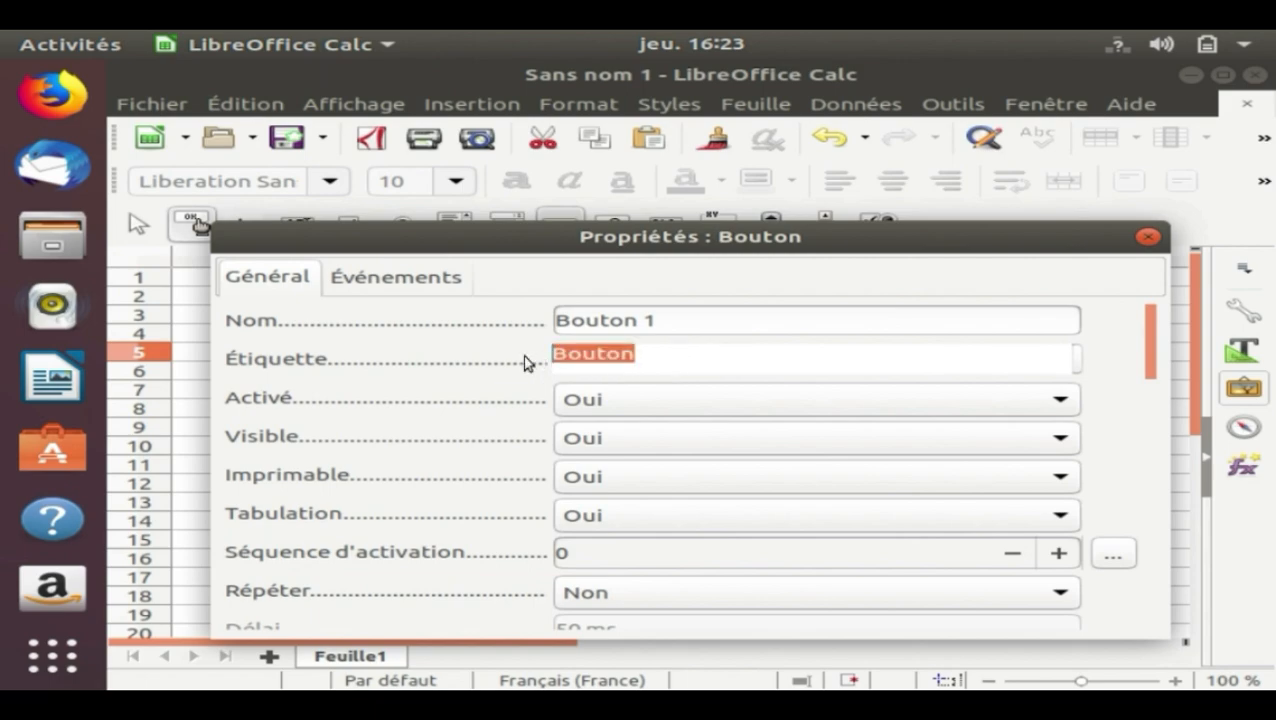
{"action": "key", "text": "BackSpace"}
{"action": "type", "text": "inser"}
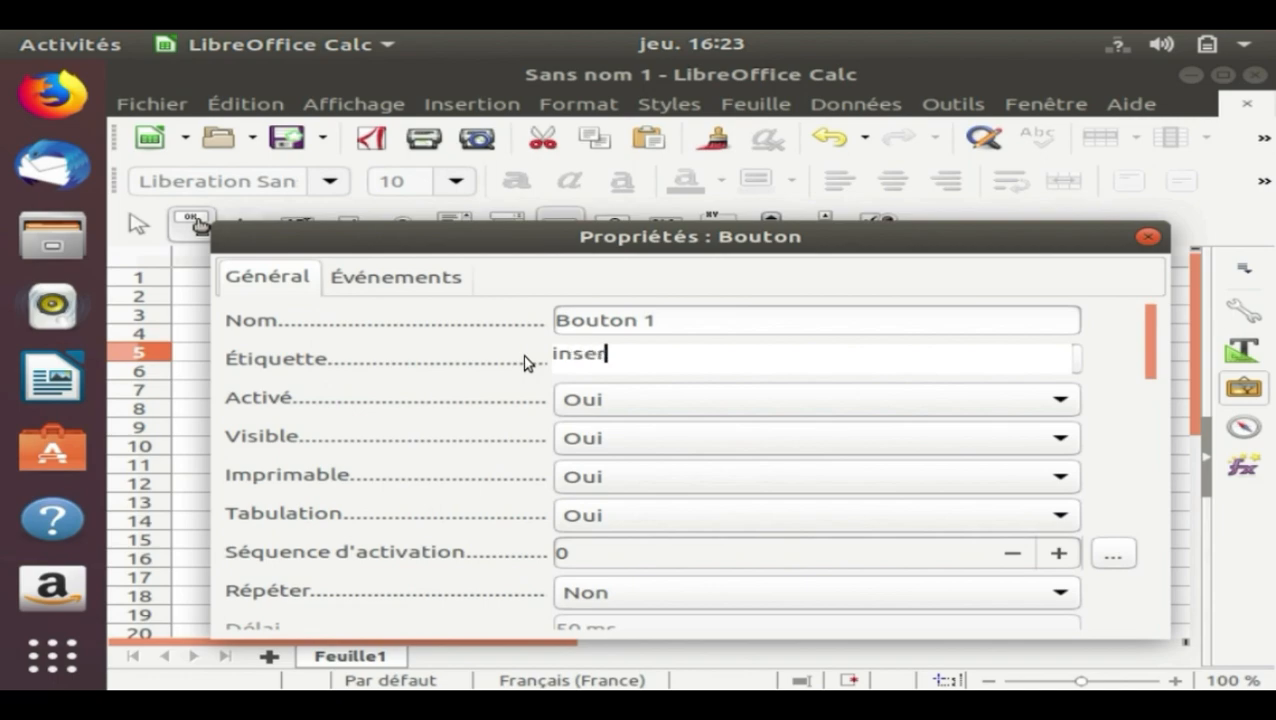
{"action": "type", "text": "tion lig"}
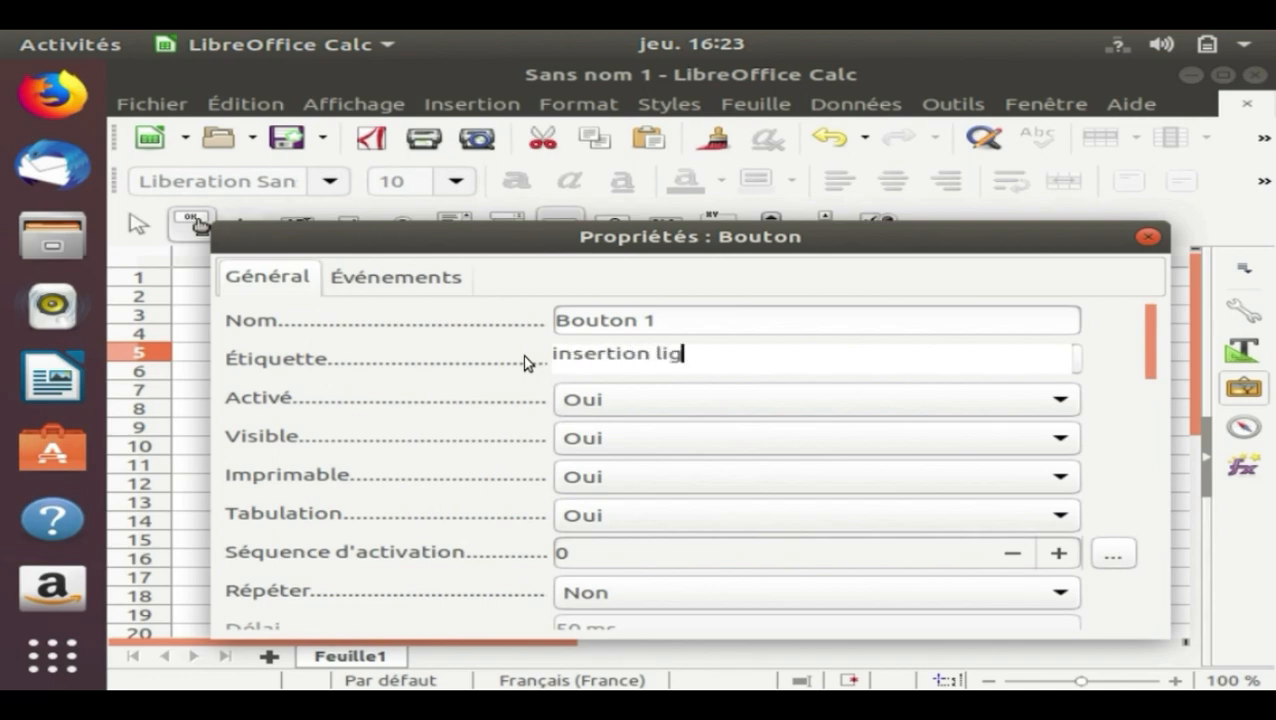
{"action": "type", "text": "ne"}
Assign the Module1 macro insertion_ligne_1 to the button's Exécuter l'action event and close the control properties
{"action": "left_click", "coordinate": [462, 280]}
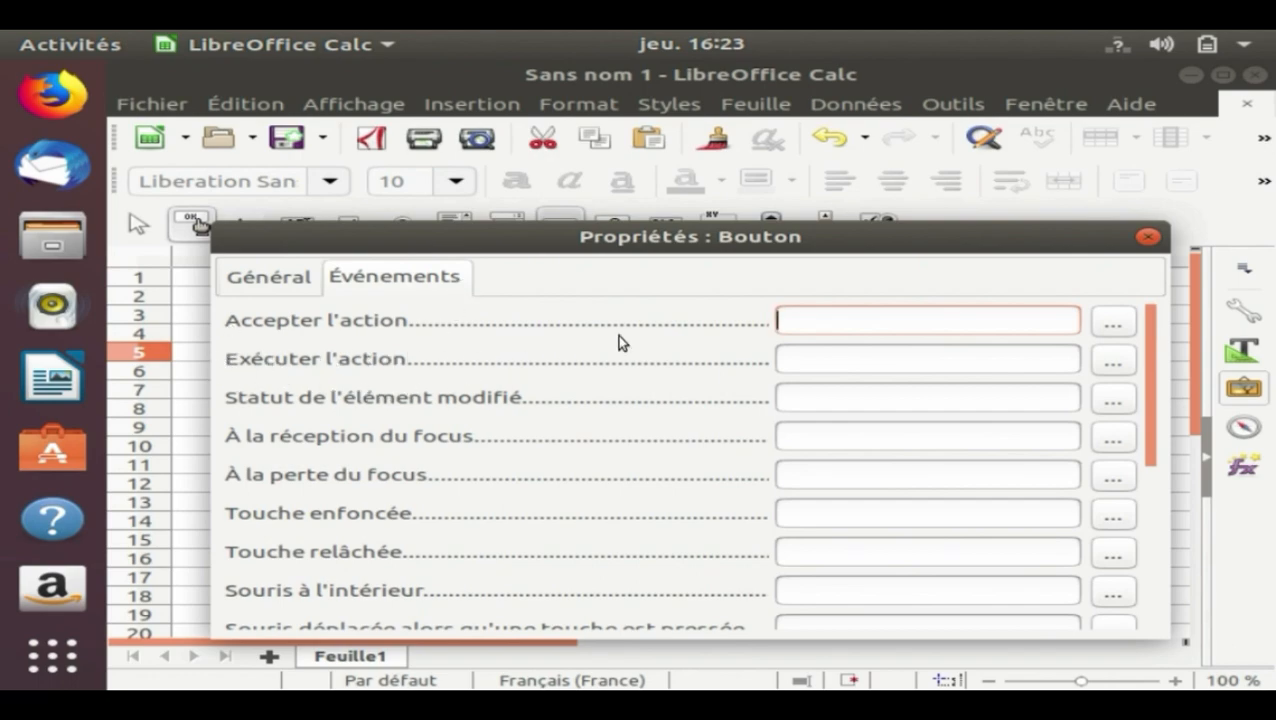
{"action": "left_click", "coordinate": [1119, 366]}
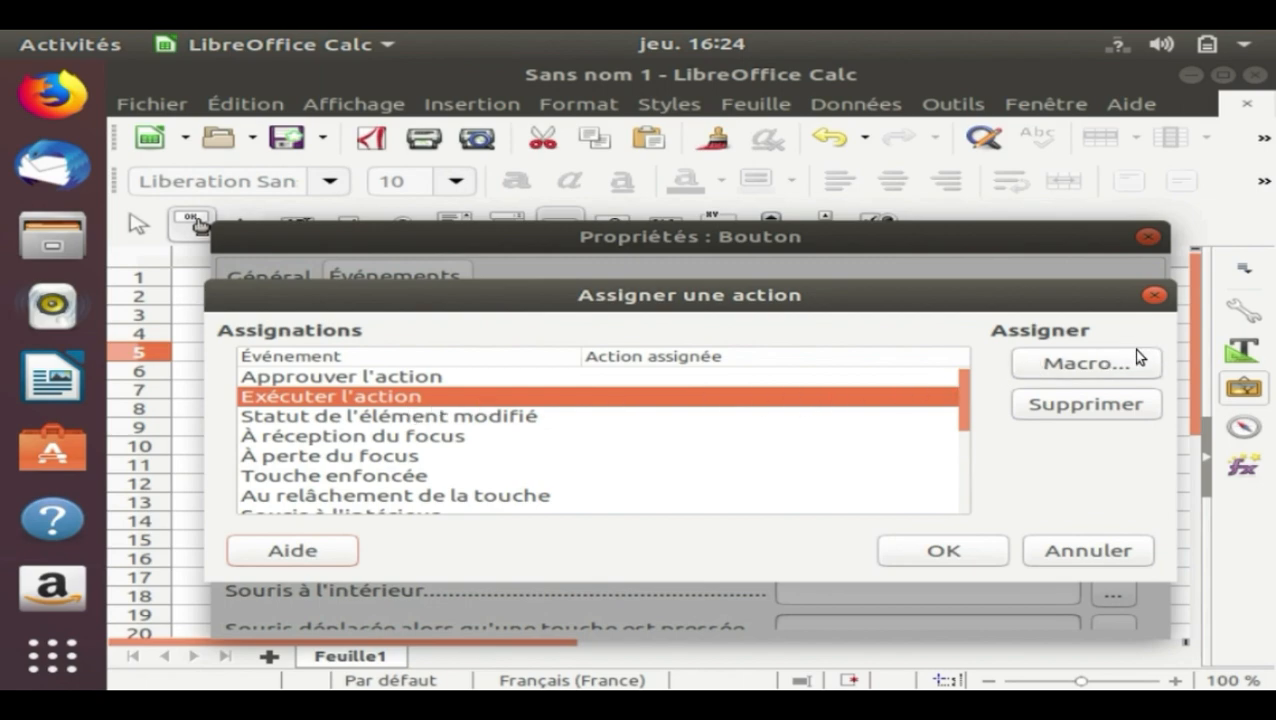
{"action": "left_click", "coordinate": [1122, 376]}
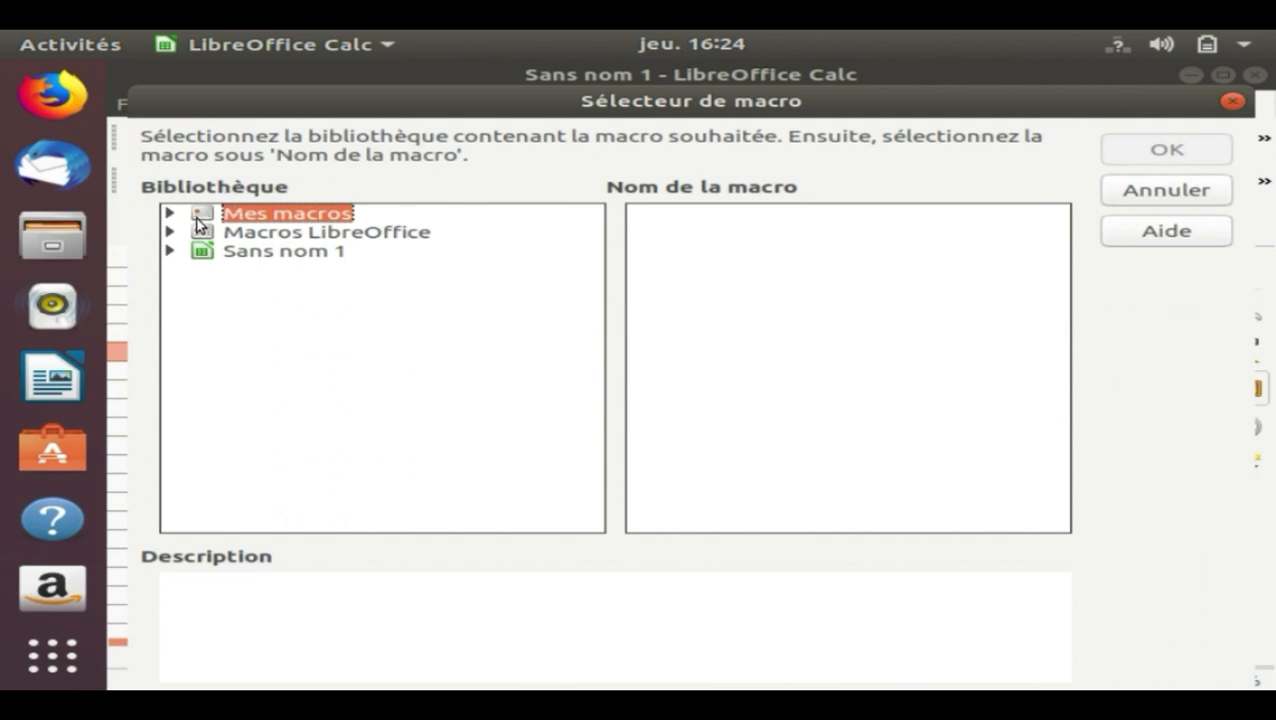
{"action": "double_click", "coordinate": [226, 216]}
{"action": "double_click", "coordinate": [244, 236]}
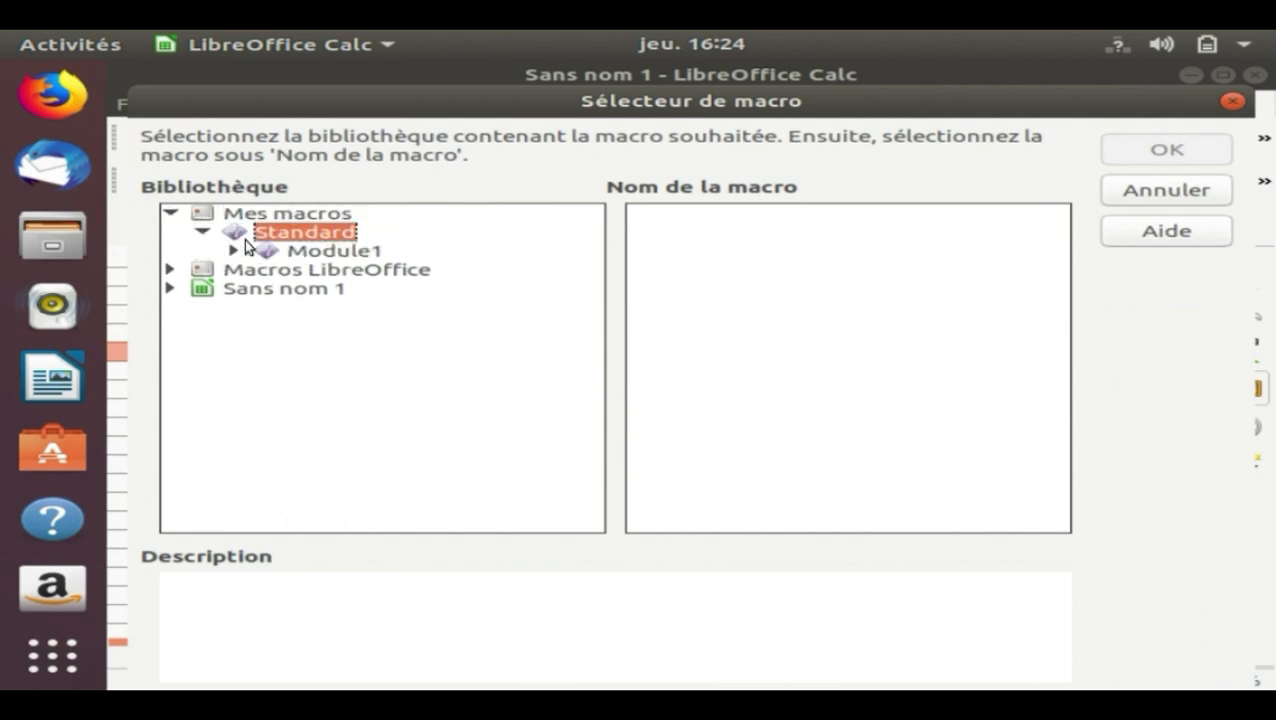
{"action": "left_click", "coordinate": [280, 256]}
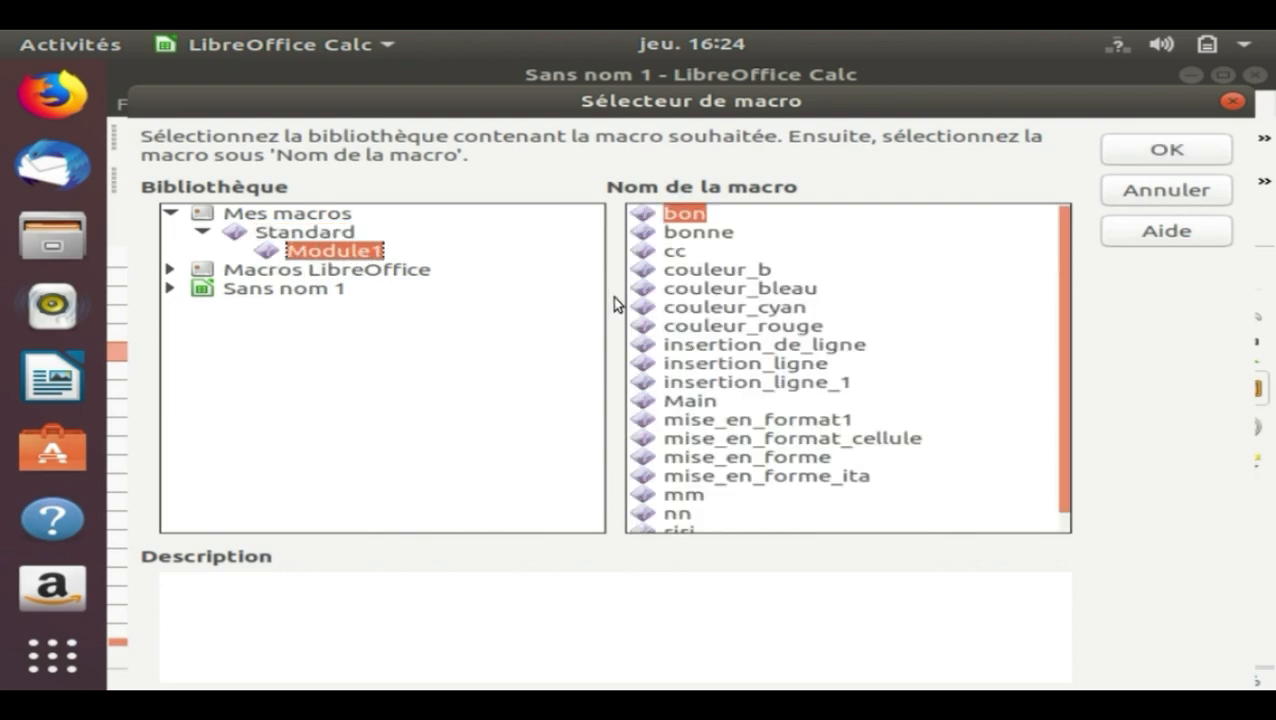
{"action": "double_click", "coordinate": [736, 388]}
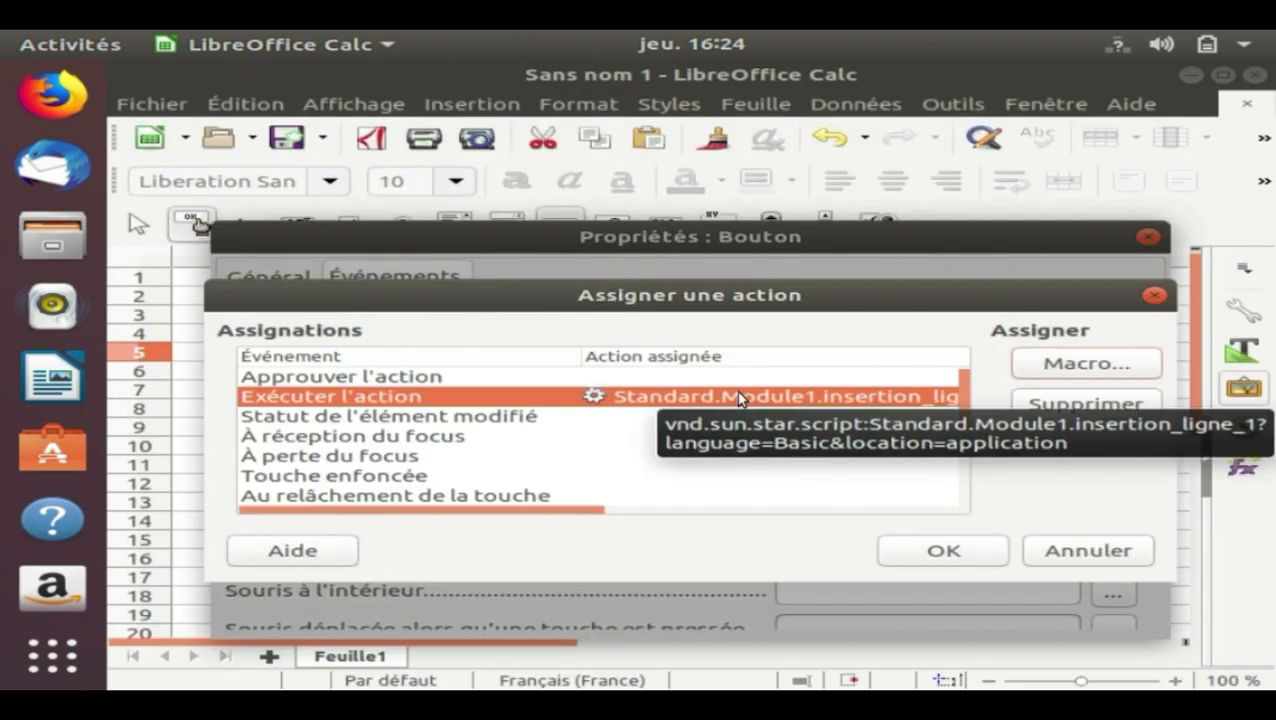
{"action": "left_click", "coordinate": [930, 552]}
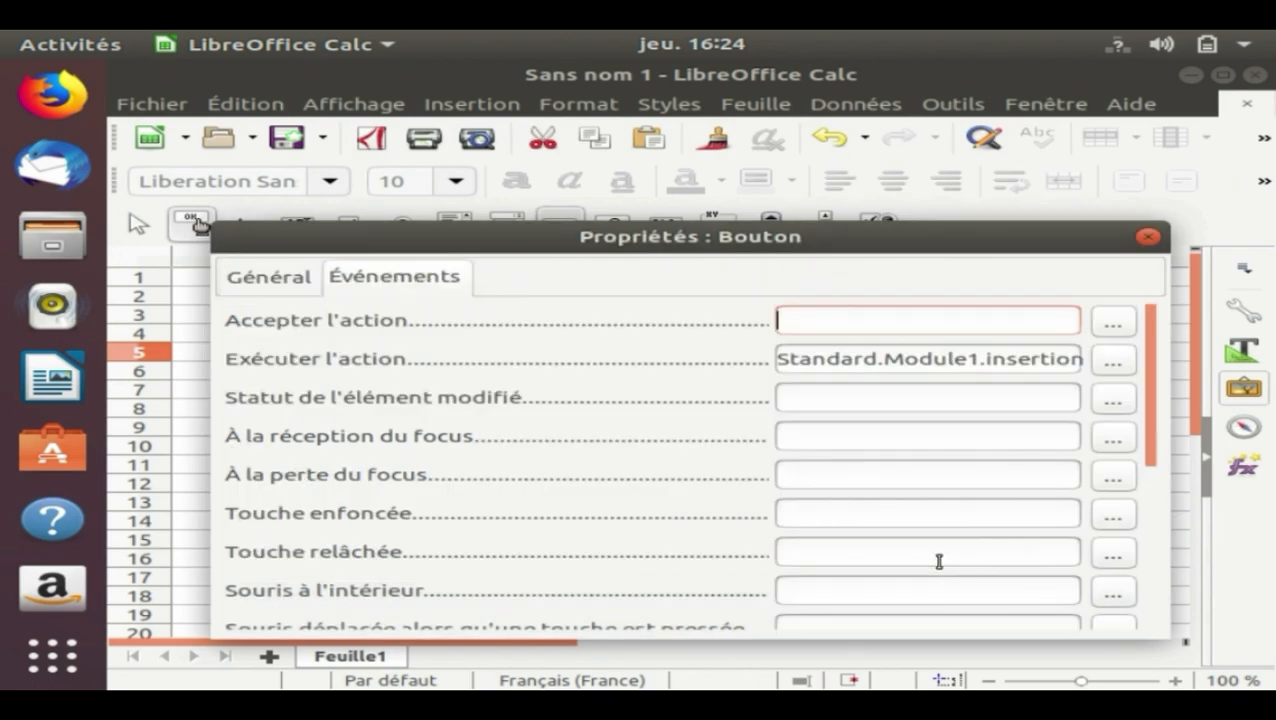
{"action": "left_click", "coordinate": [1149, 237]}
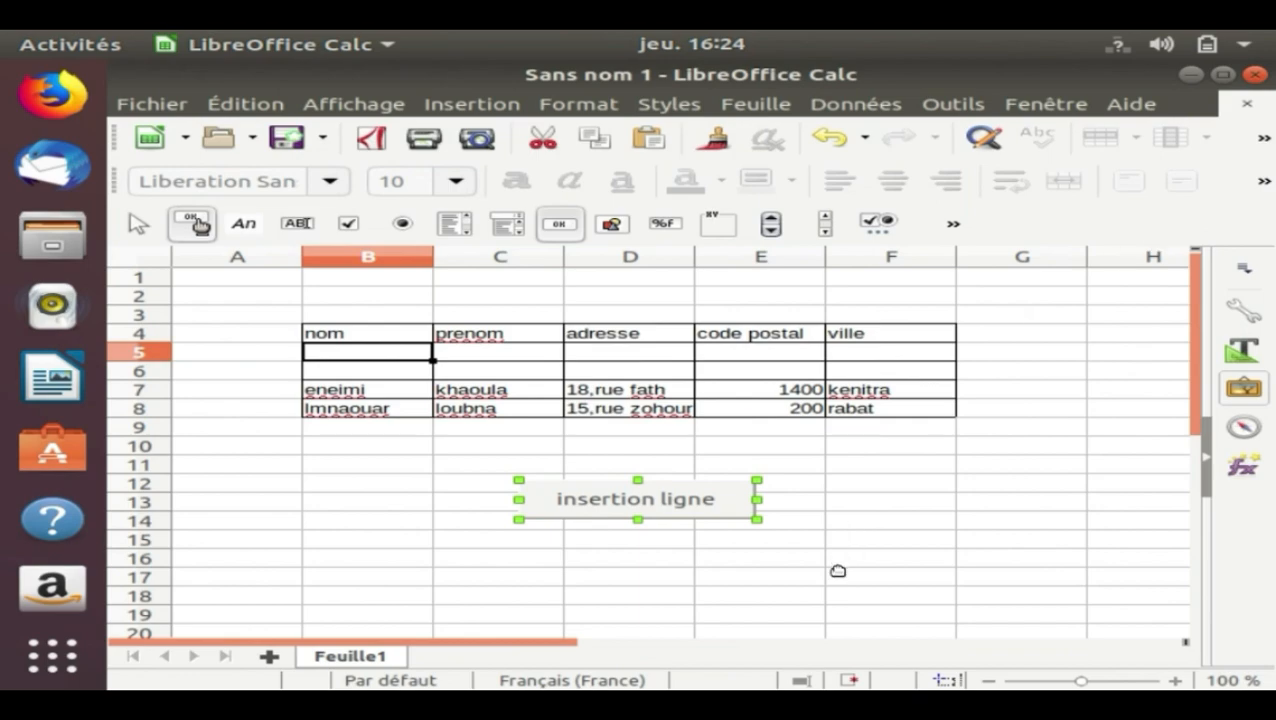
Deselect the button, leave design mode and trigger the insertion ligne button three times to insert three rows into the table
{"action": "left_click", "coordinate": [402, 522]}
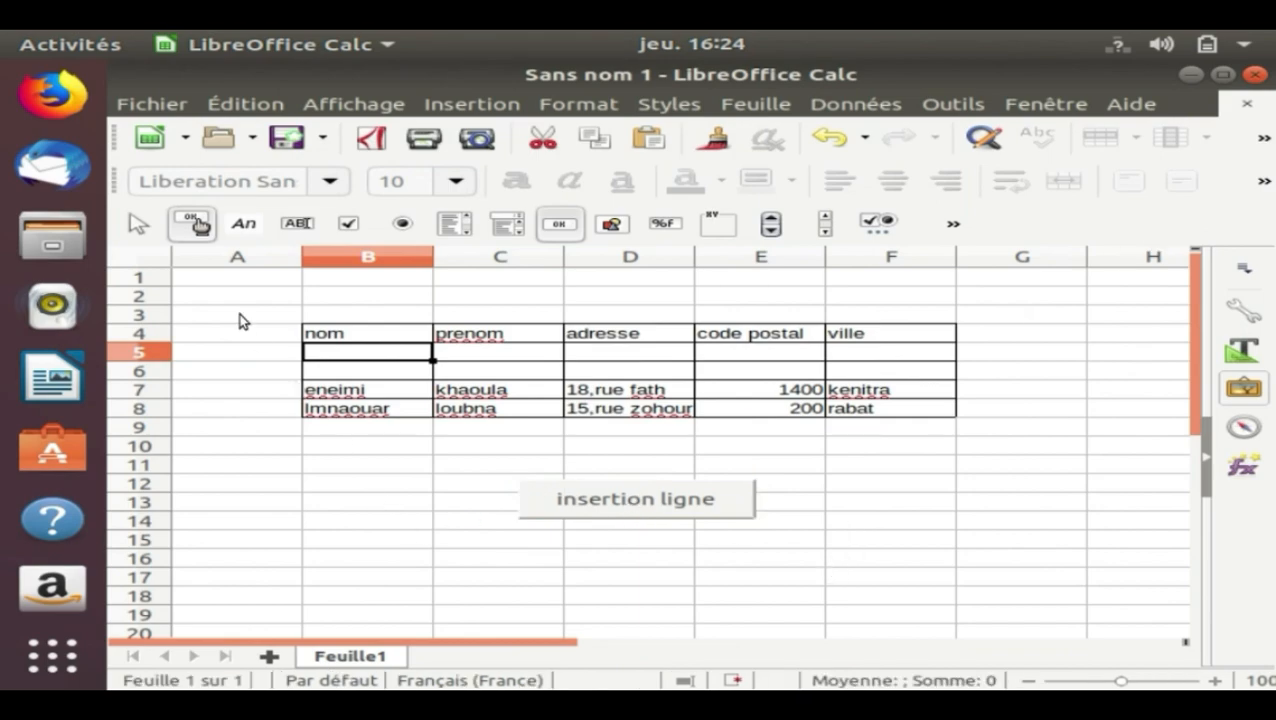
{"action": "left_click", "coordinate": [190, 224]}
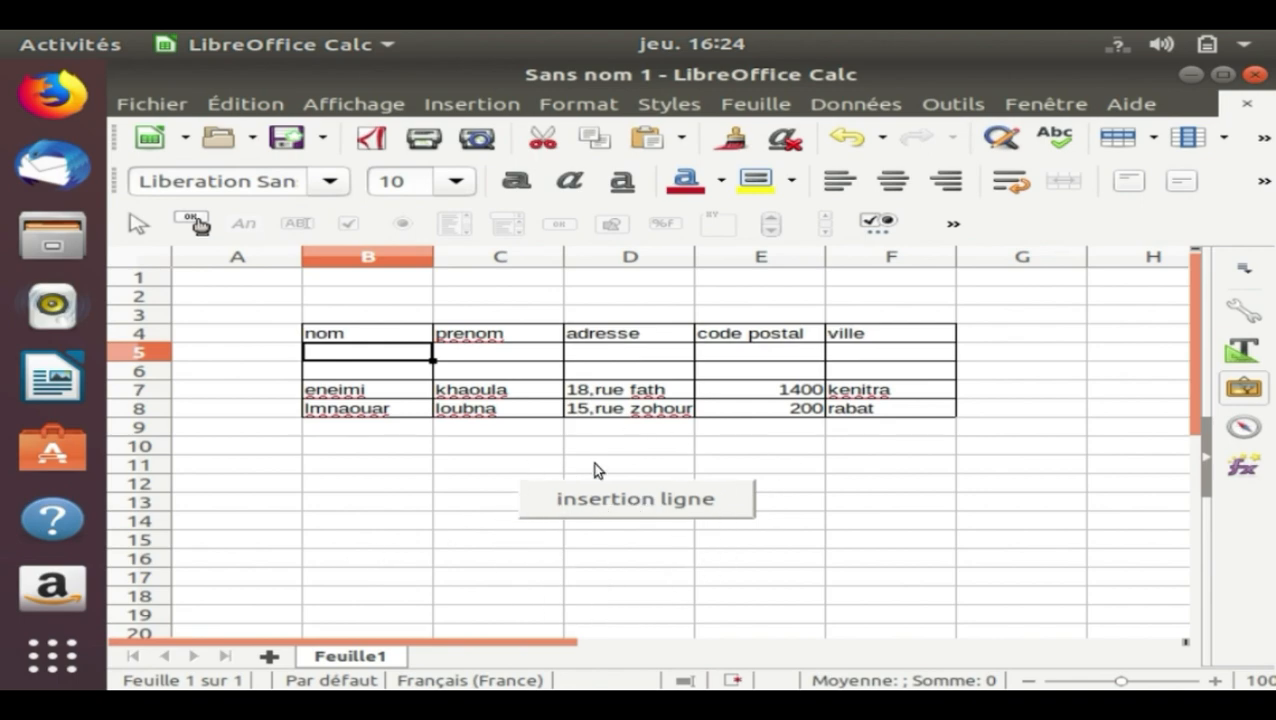
{"action": "left_click", "coordinate": [610, 507]}
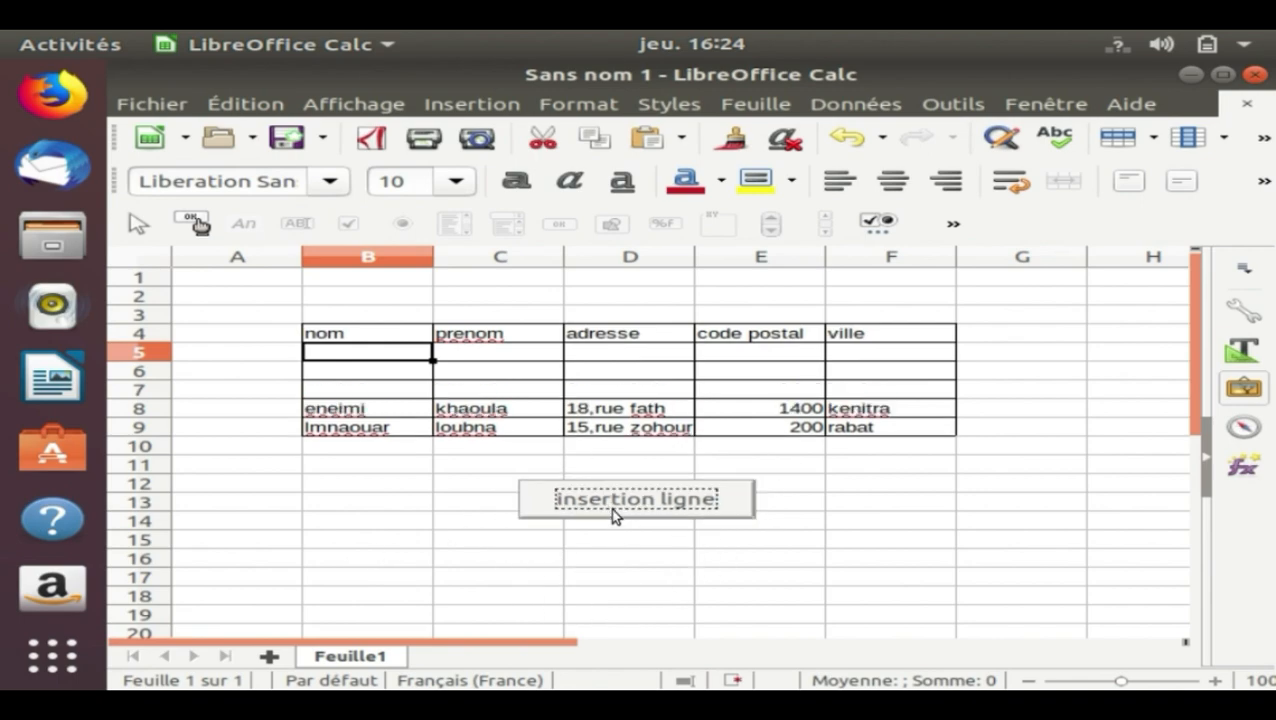
{"action": "left_click", "coordinate": [610, 507]}
{"action": "left_click", "coordinate": [610, 507]}
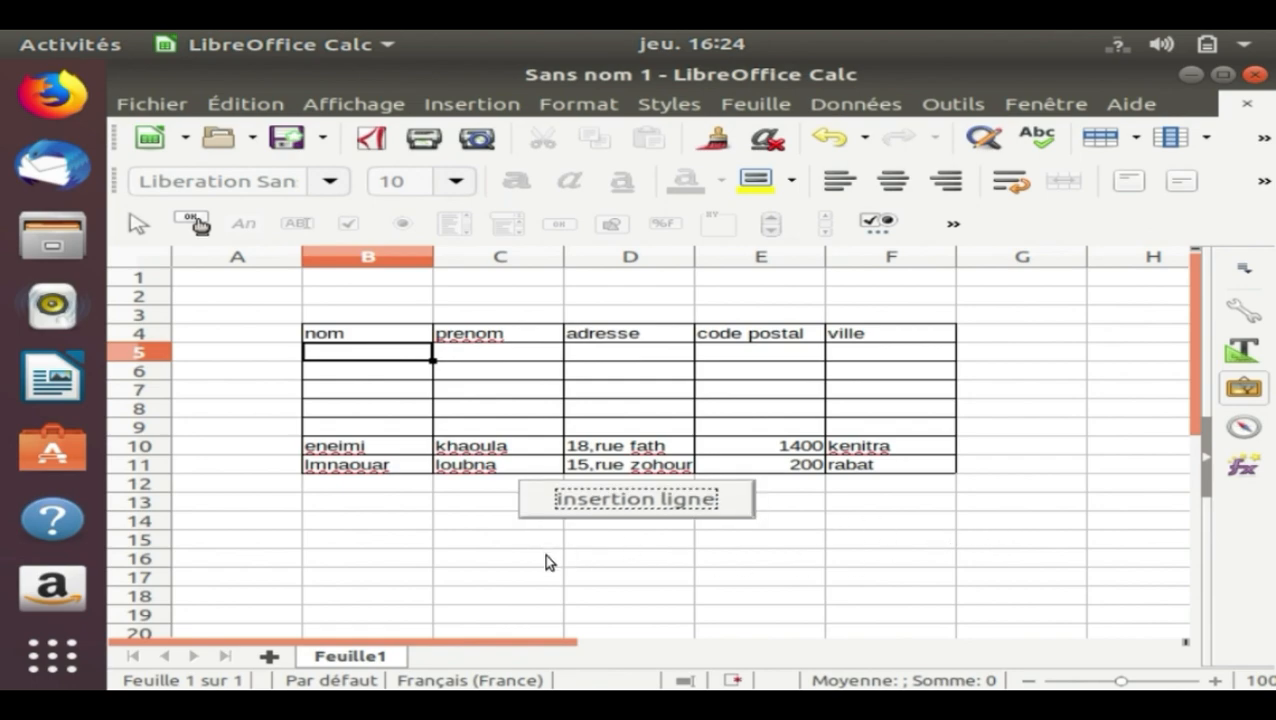
Run the macro through the insertion ligne button again to add three more empty rows, then select cell B17
{"action": "left_click", "coordinate": [516, 508]}
{"action": "left_click", "coordinate": [526, 508]}
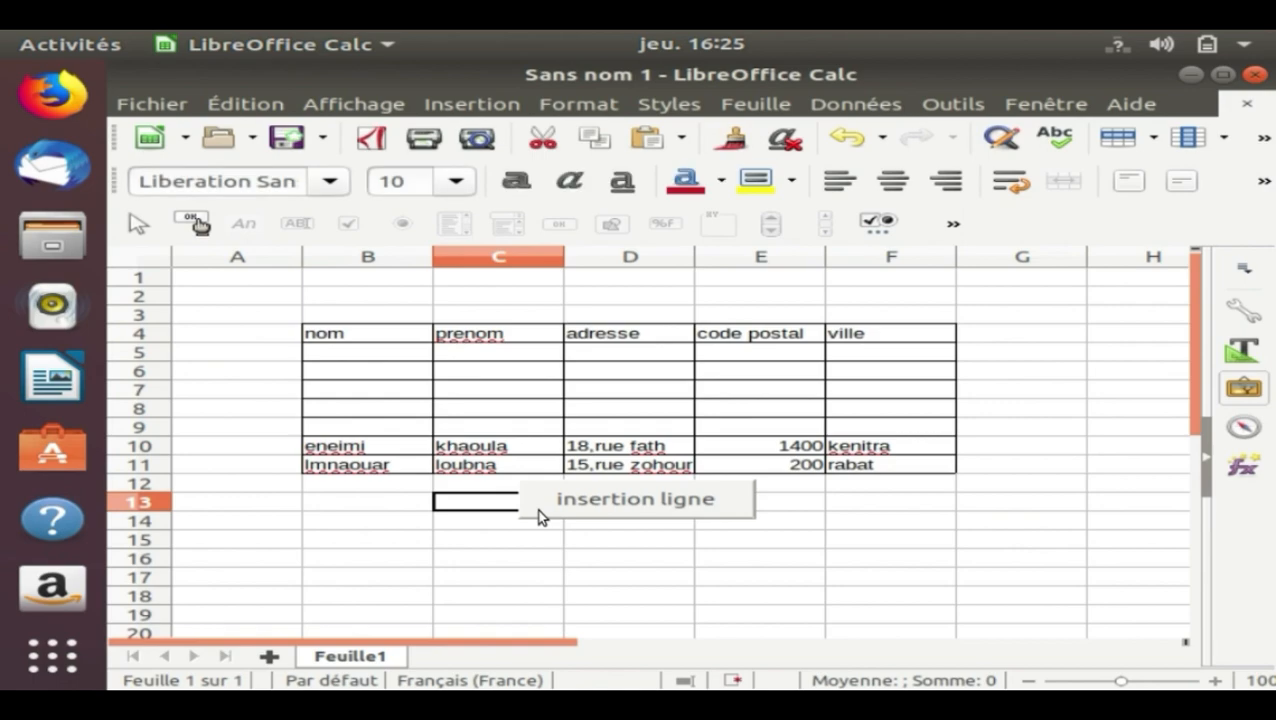
{"action": "left_click", "coordinate": [543, 502]}
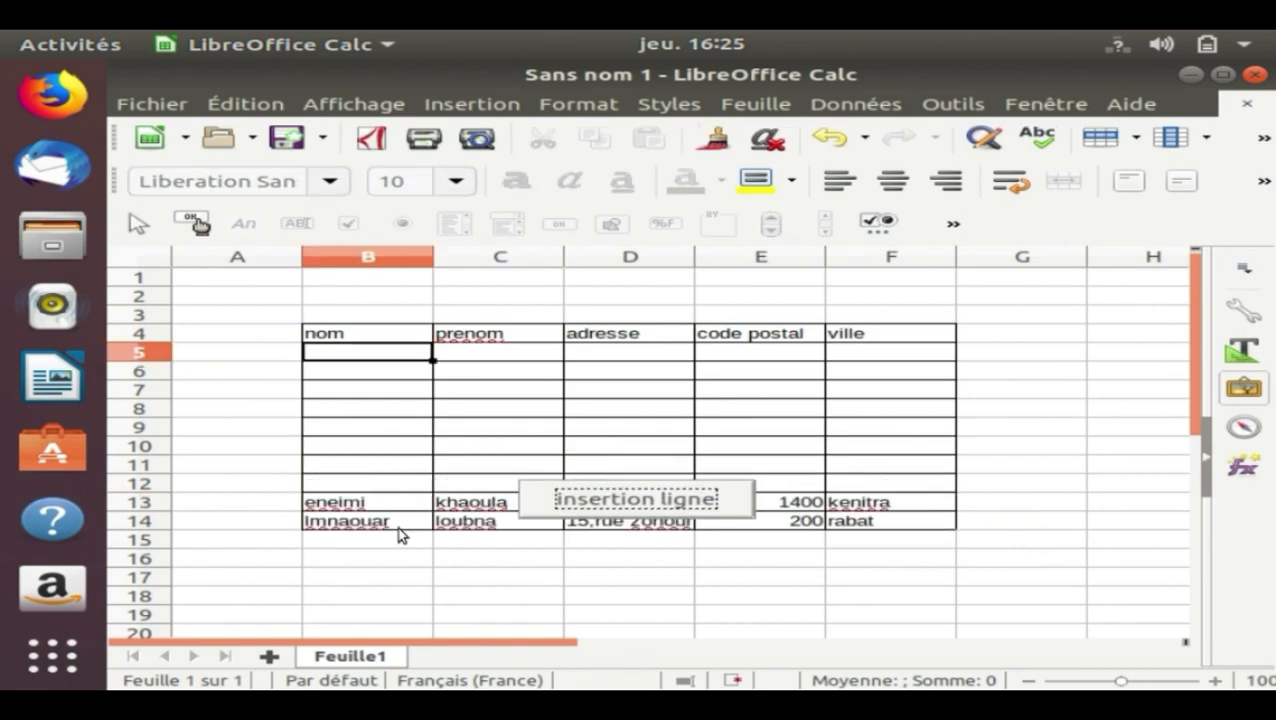
{"action": "left_click", "coordinate": [367, 579]}
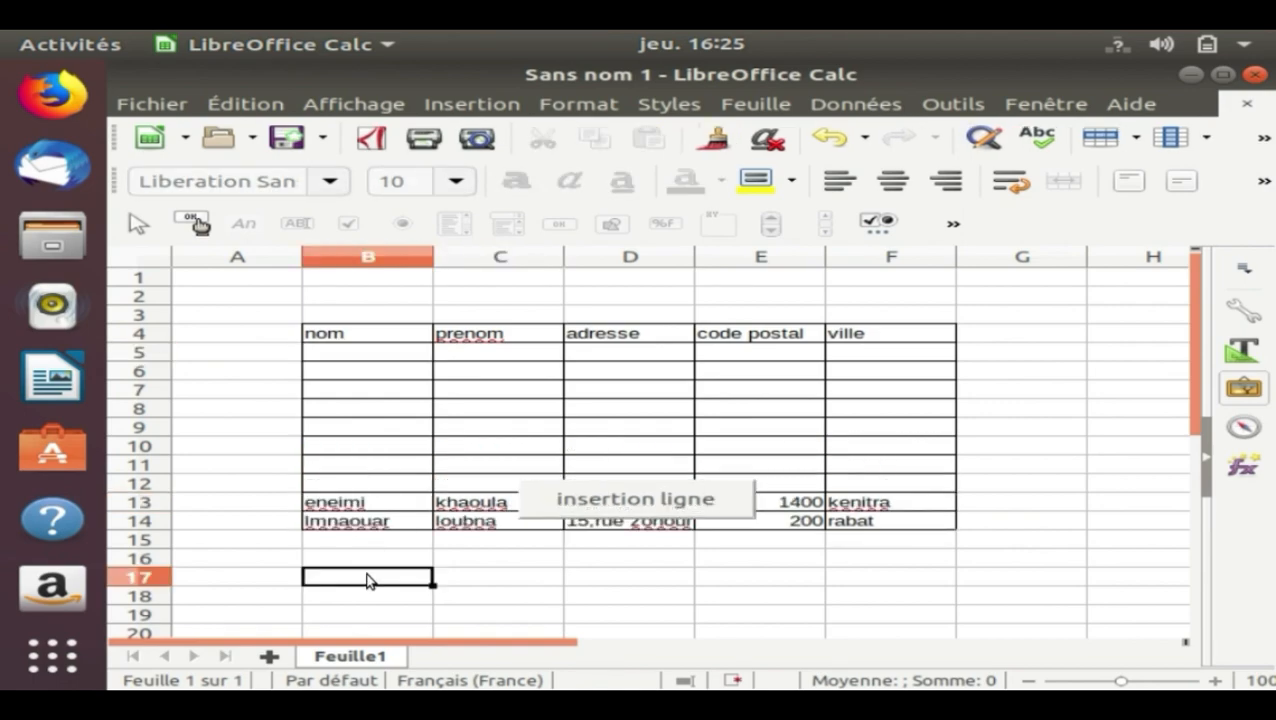
Delete the empty table cells B5:F10 below the header and clear the stray character in B5
{"action": "left_click", "coordinate": [314, 359]}
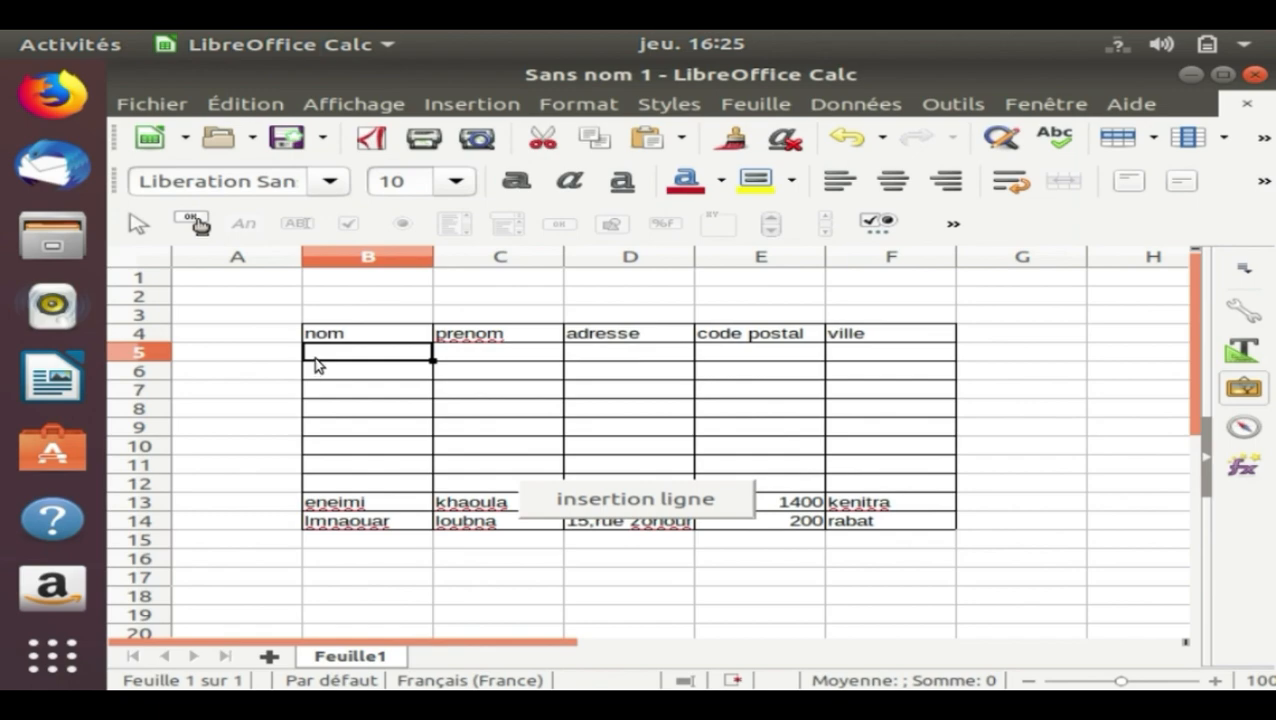
{"action": "left_click_drag", "start_coordinate": [344, 356], "coordinate": [852, 441]}
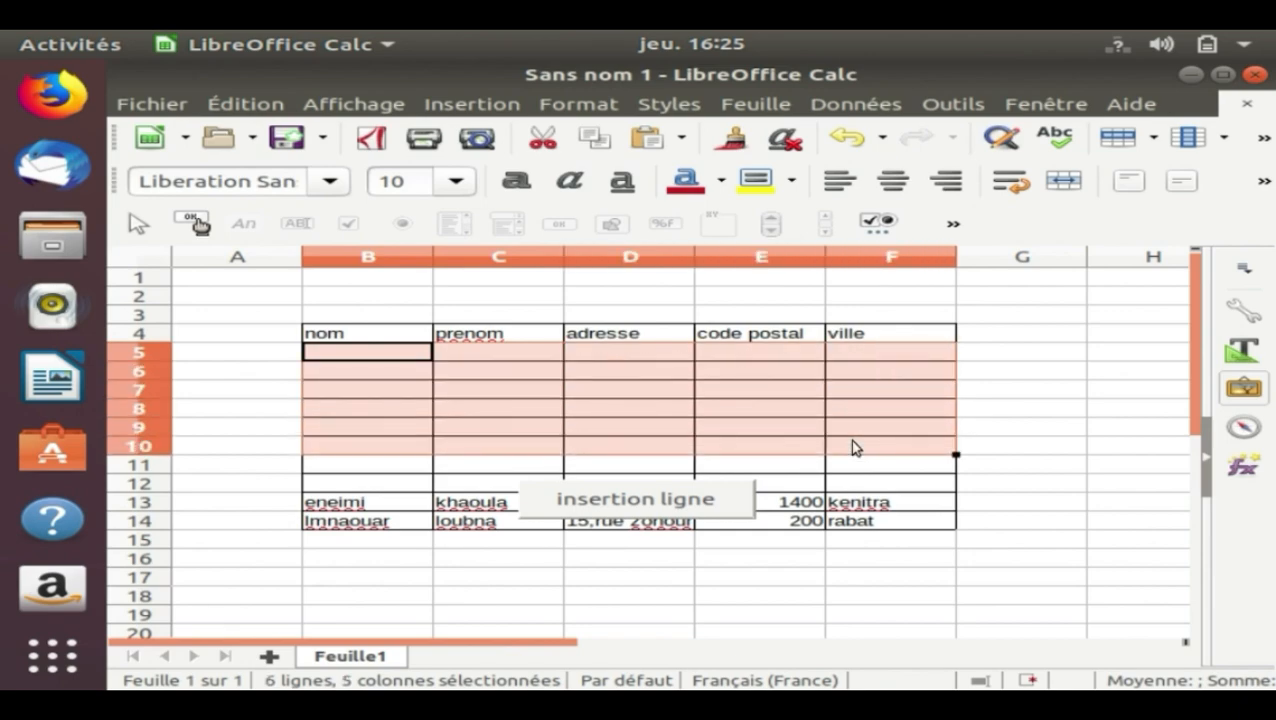
{"action": "right_click", "coordinate": [847, 423]}
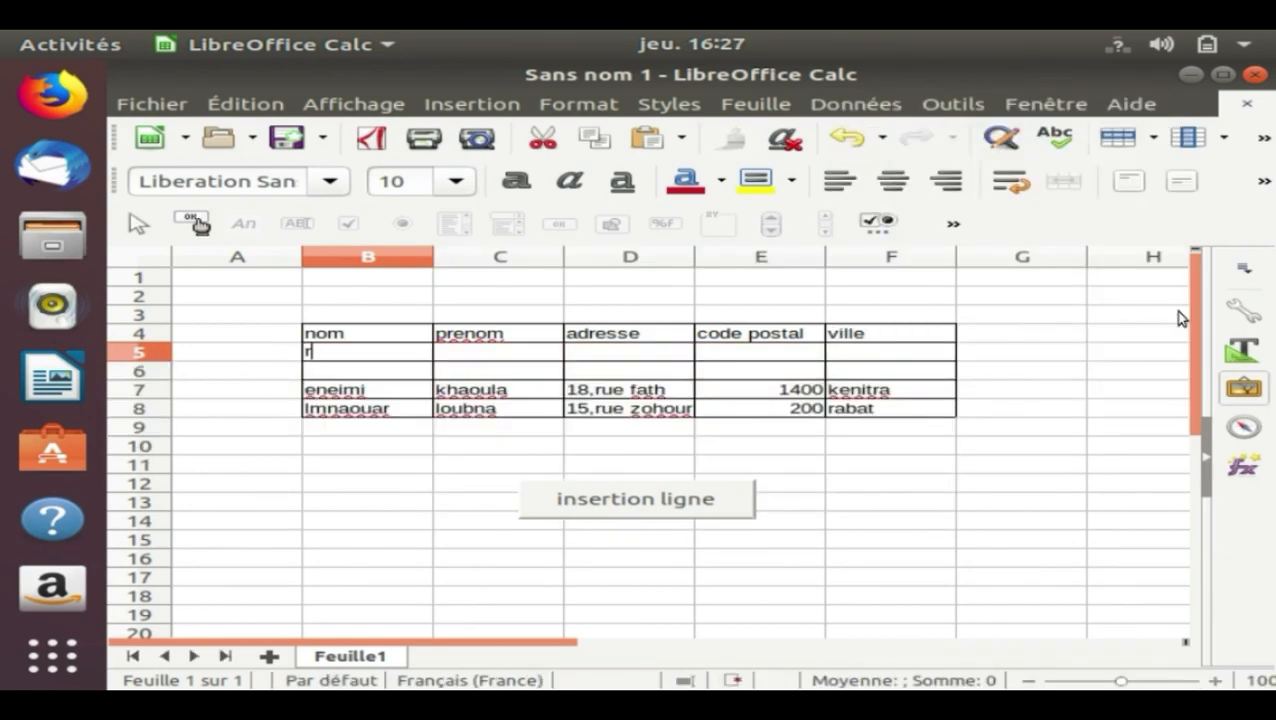
{"action": "key", "text": "BackSpace"}
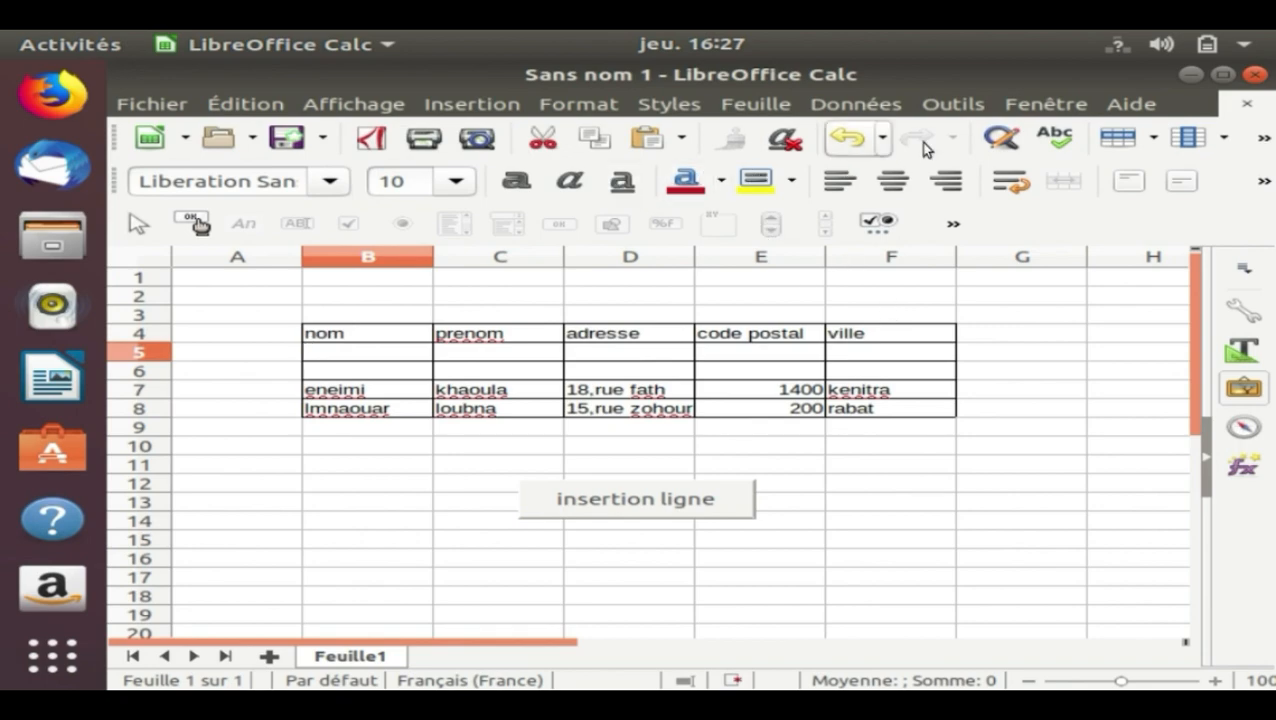
Open Calc's keyboard shortcut customization, select the free Maj+Ctrl+I combination and apply the preselected (Dés)activer l'extrusion function to it
{"action": "left_click", "coordinate": [963, 108]}
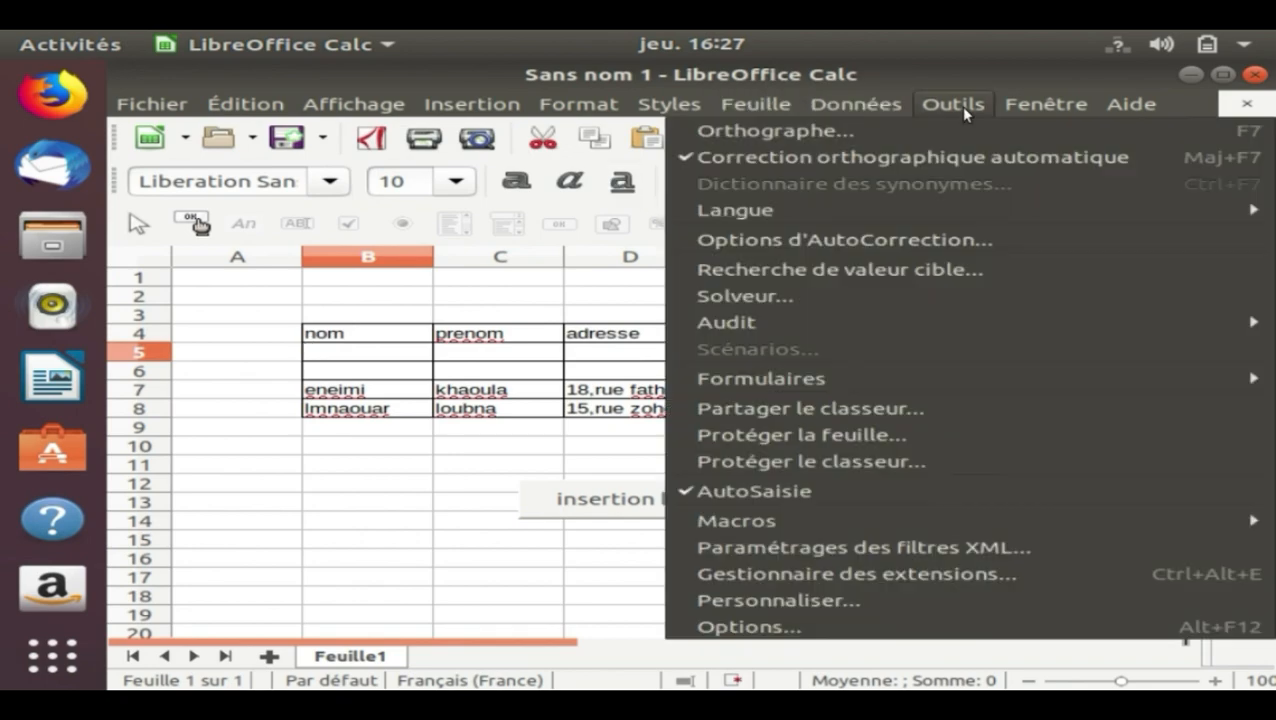
{"action": "left_click", "coordinate": [866, 600]}
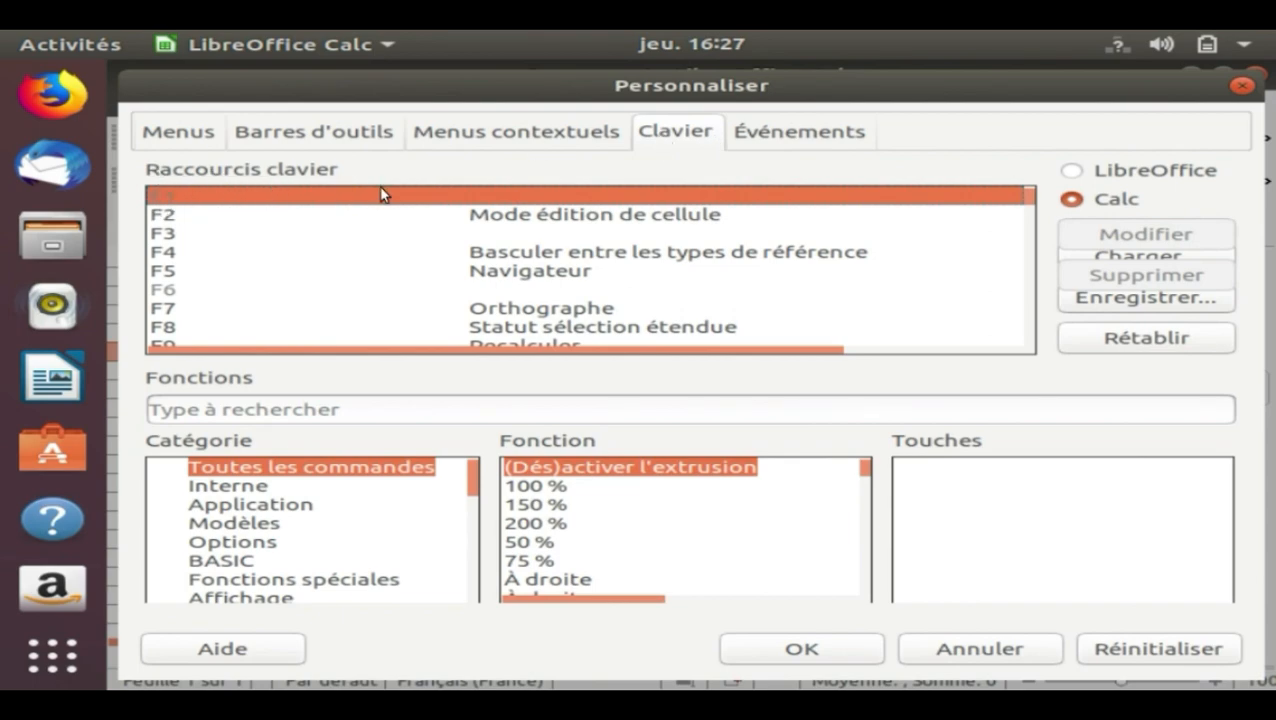
{"action": "left_click_drag", "start_coordinate": [1031, 196], "coordinate": [1038, 229]}
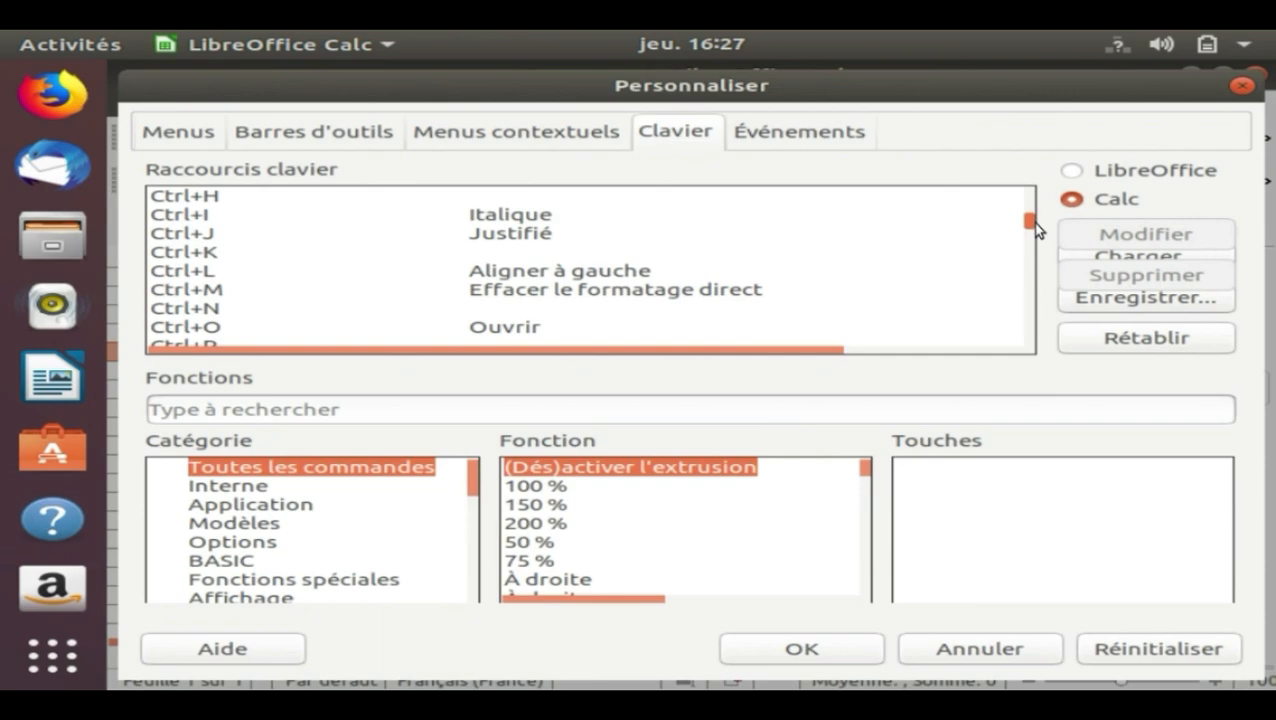
{"action": "left_click_drag", "start_coordinate": [1038, 230], "coordinate": [1037, 248]}
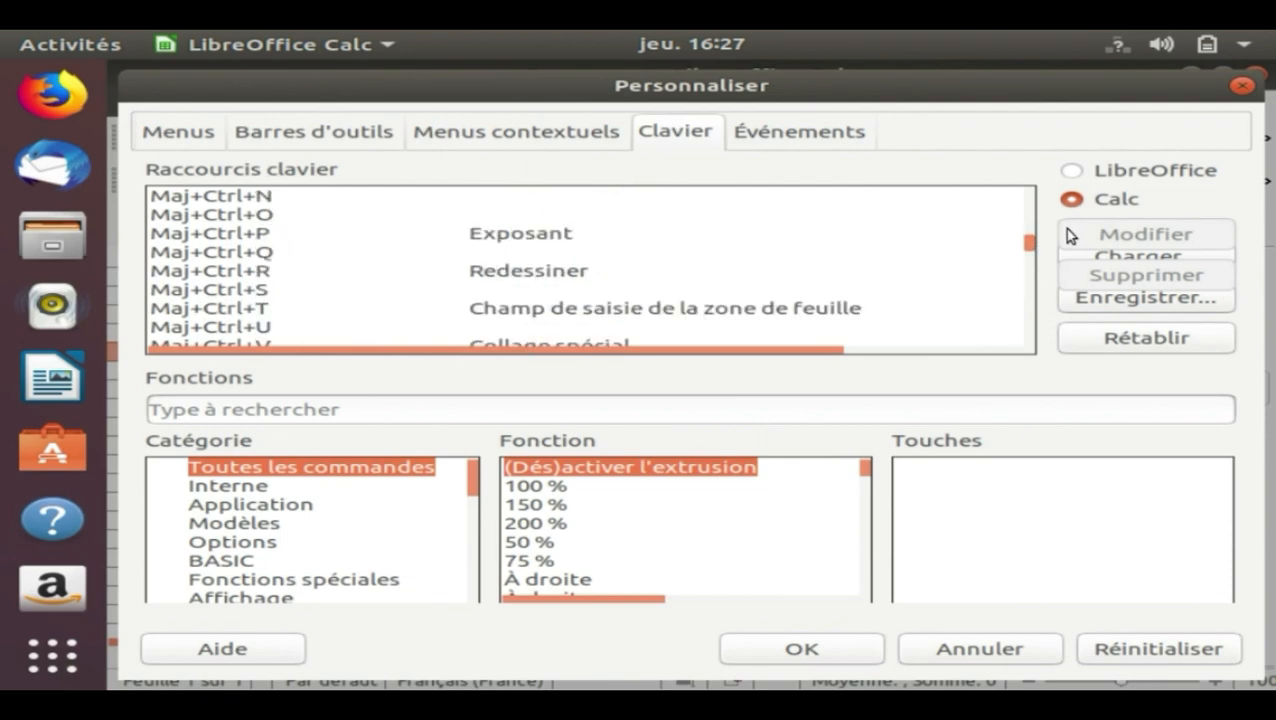
{"action": "left_click_drag", "start_coordinate": [1038, 248], "coordinate": [1040, 255]}
{"action": "left_click", "coordinate": [275, 235]}
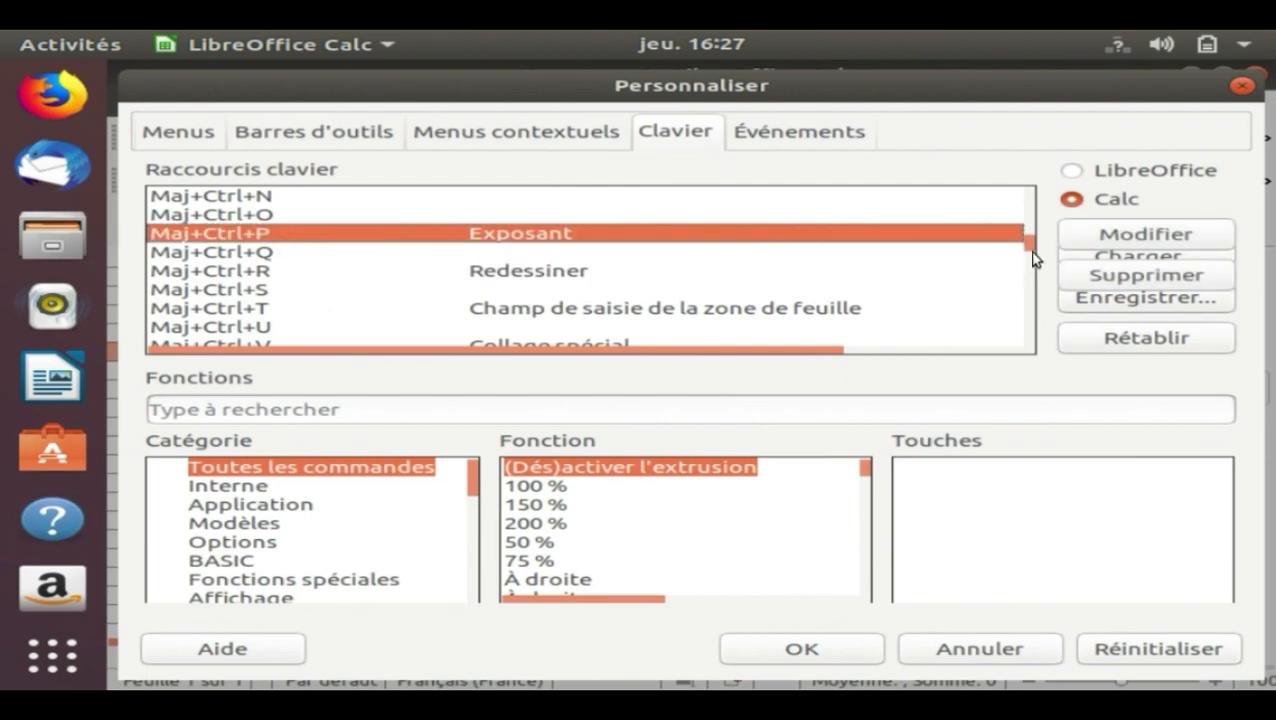
{"action": "left_click_drag", "start_coordinate": [1033, 259], "coordinate": [1034, 252]}
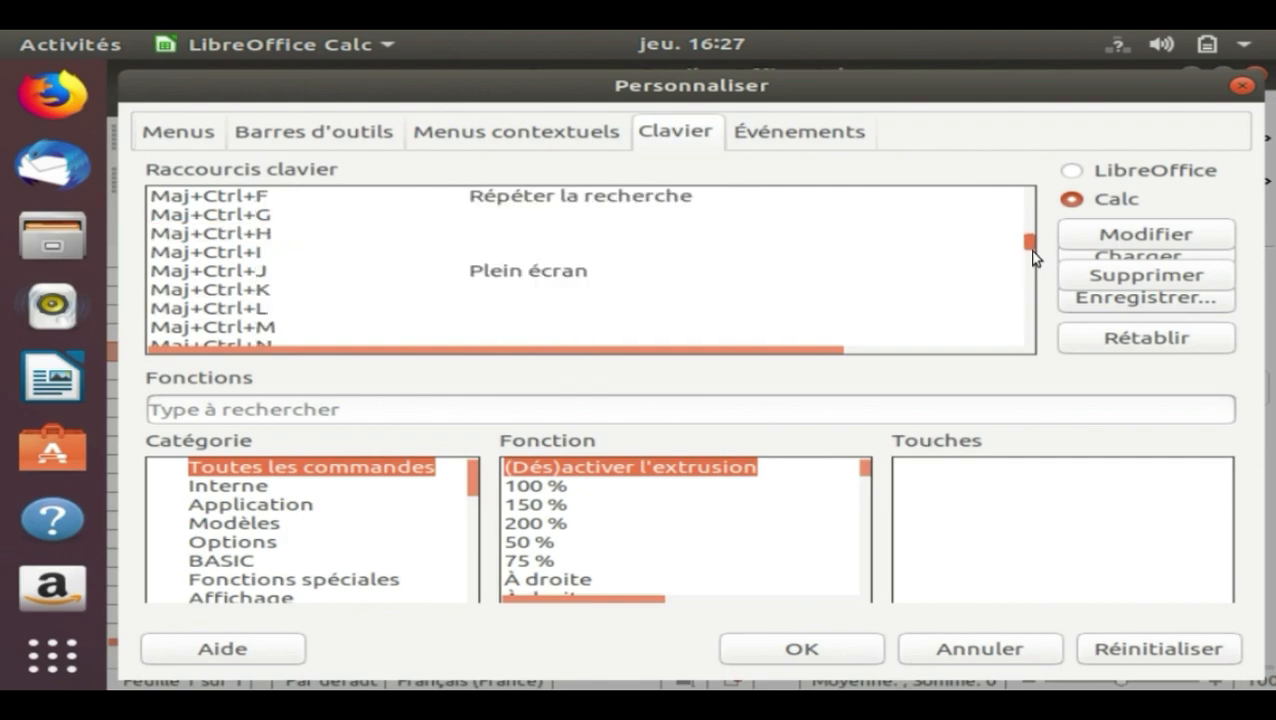
{"action": "left_click", "coordinate": [260, 251]}
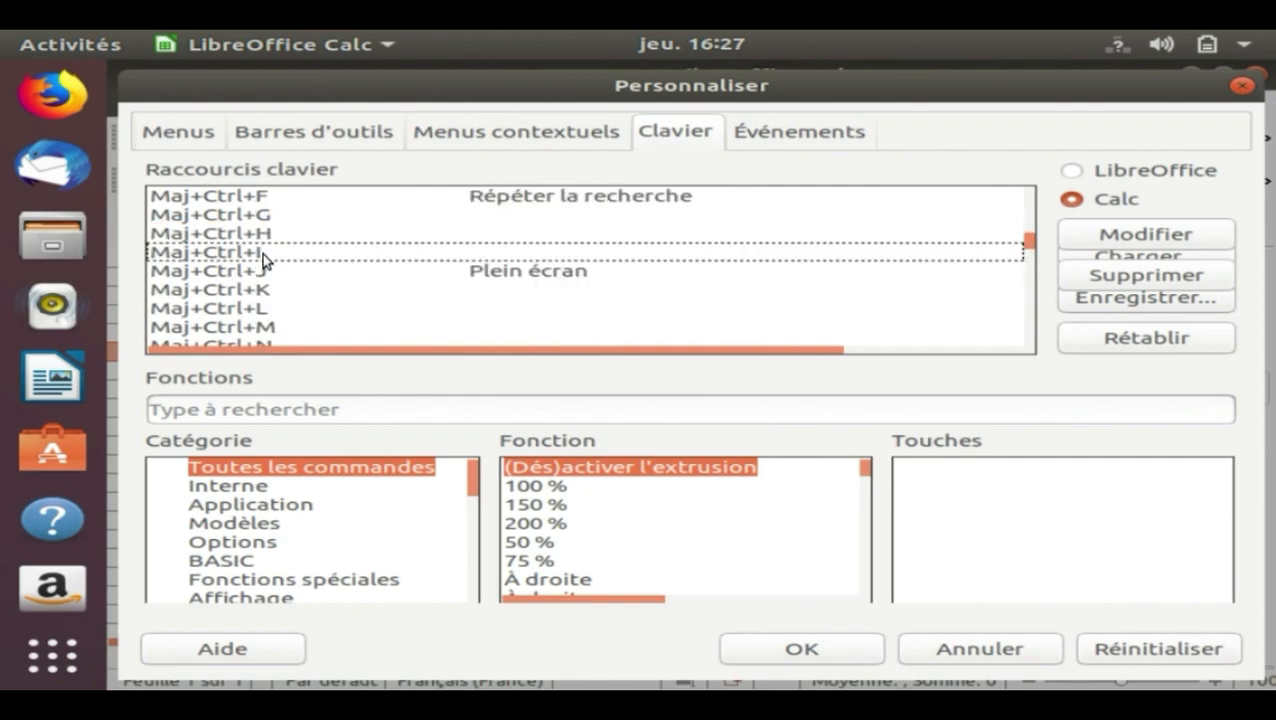
{"action": "left_click", "coordinate": [1135, 242]}
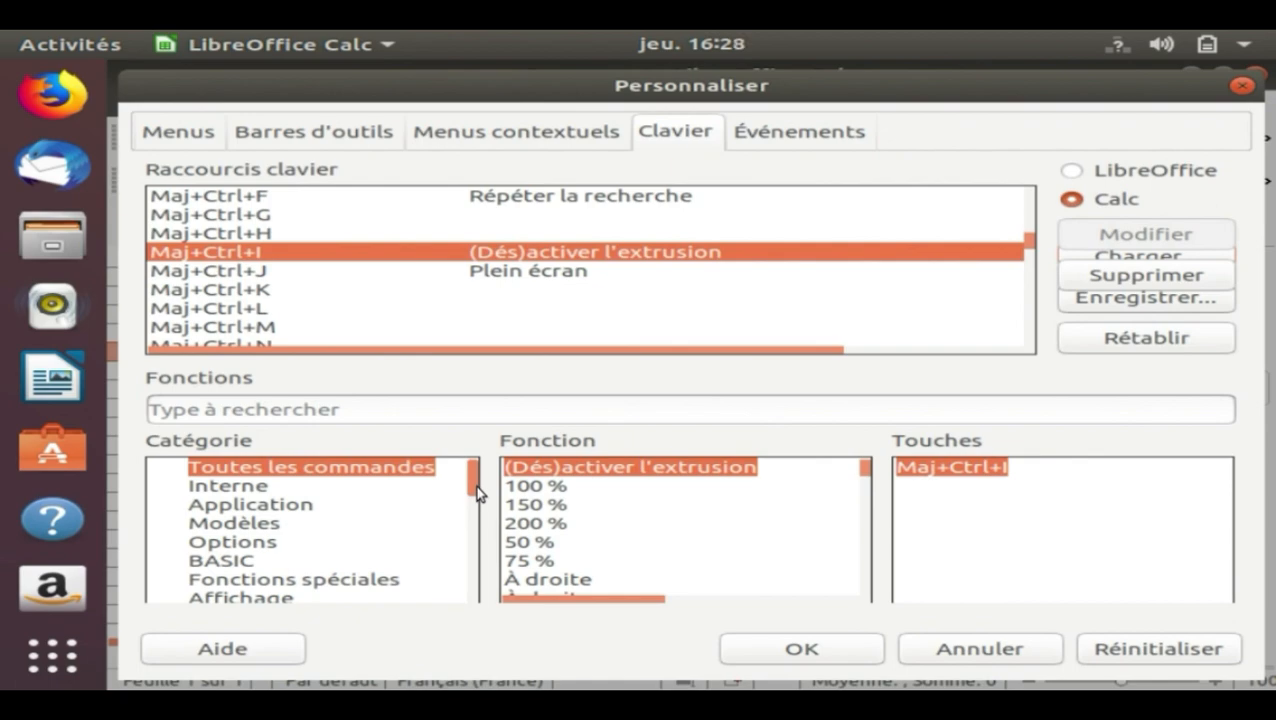
Reassign Maj+Ctrl+I to the macro insertion_ligne_1 from Mes macros, Standard, Module1, and accept the customization
{"action": "mouse_move", "coordinate": [476, 492]}
{"action": "left_mouse_down"}
{"action": "mouse_move", "coordinate": [480, 513]}
{"action": "mouse_move", "coordinate": [479, 501]}
{"action": "left_mouse_up"}
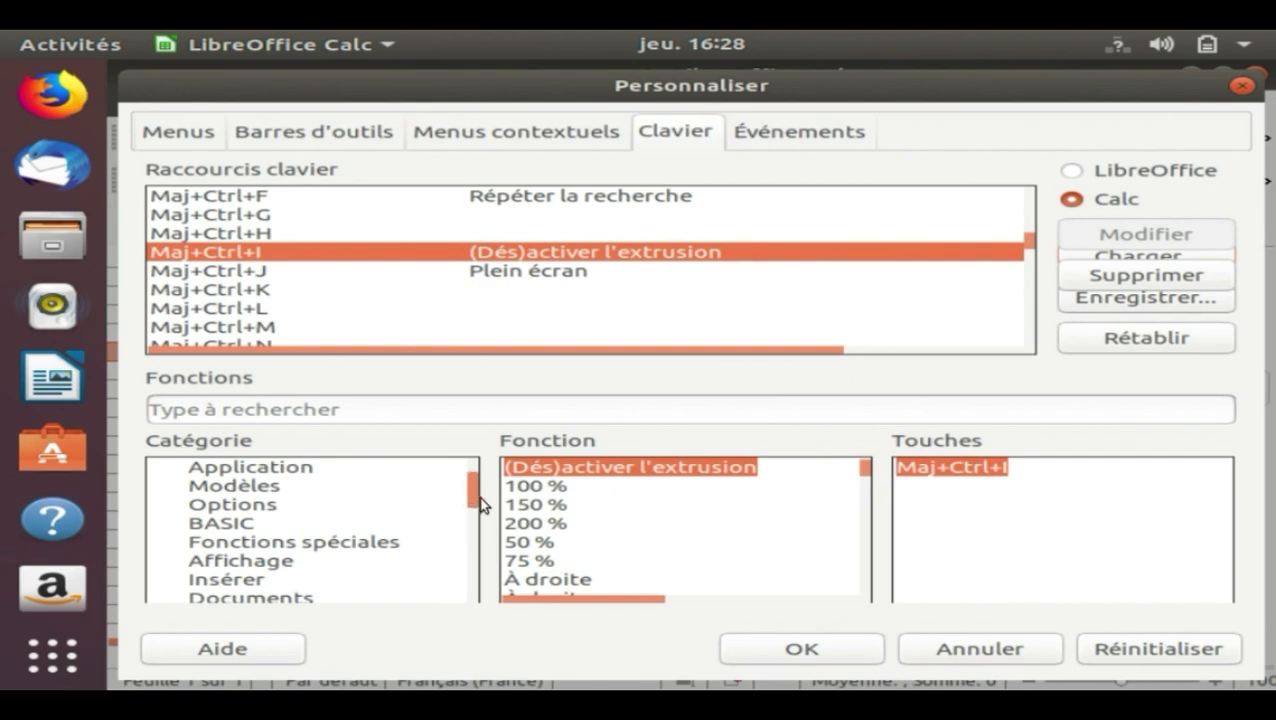
{"action": "left_click_drag", "start_coordinate": [480, 505], "coordinate": [476, 610]}
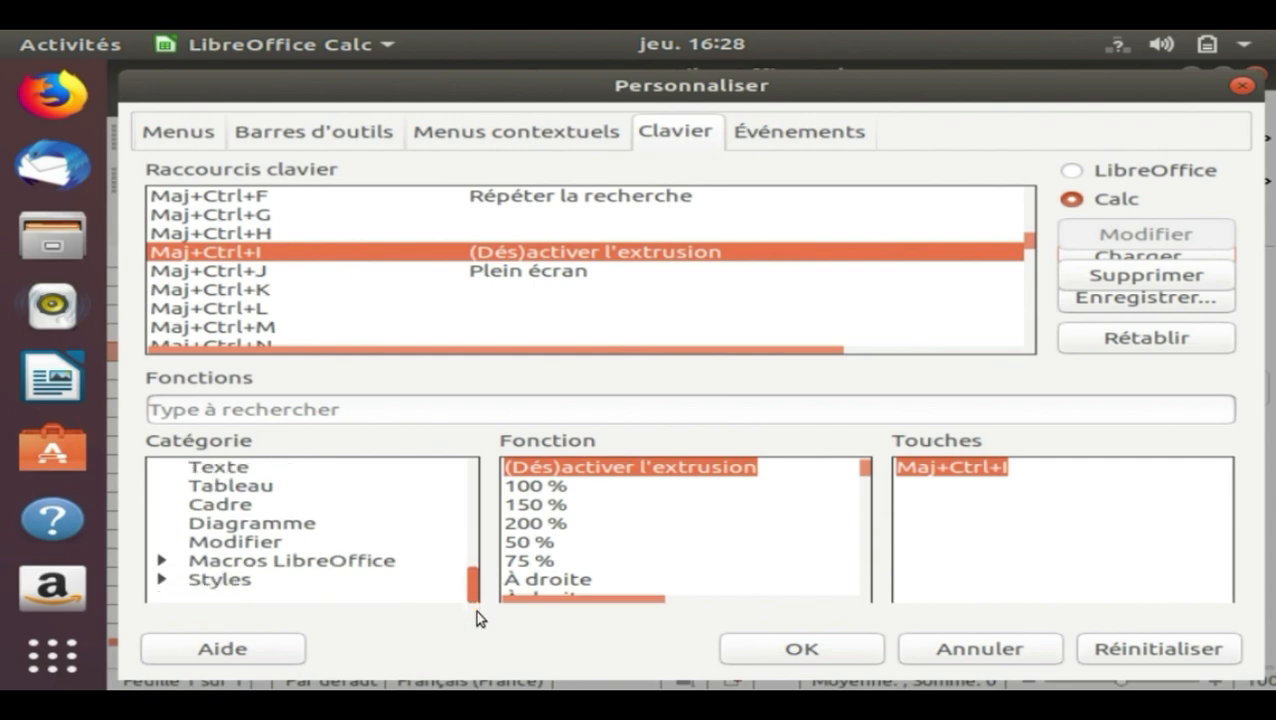
{"action": "left_click", "coordinate": [166, 562]}
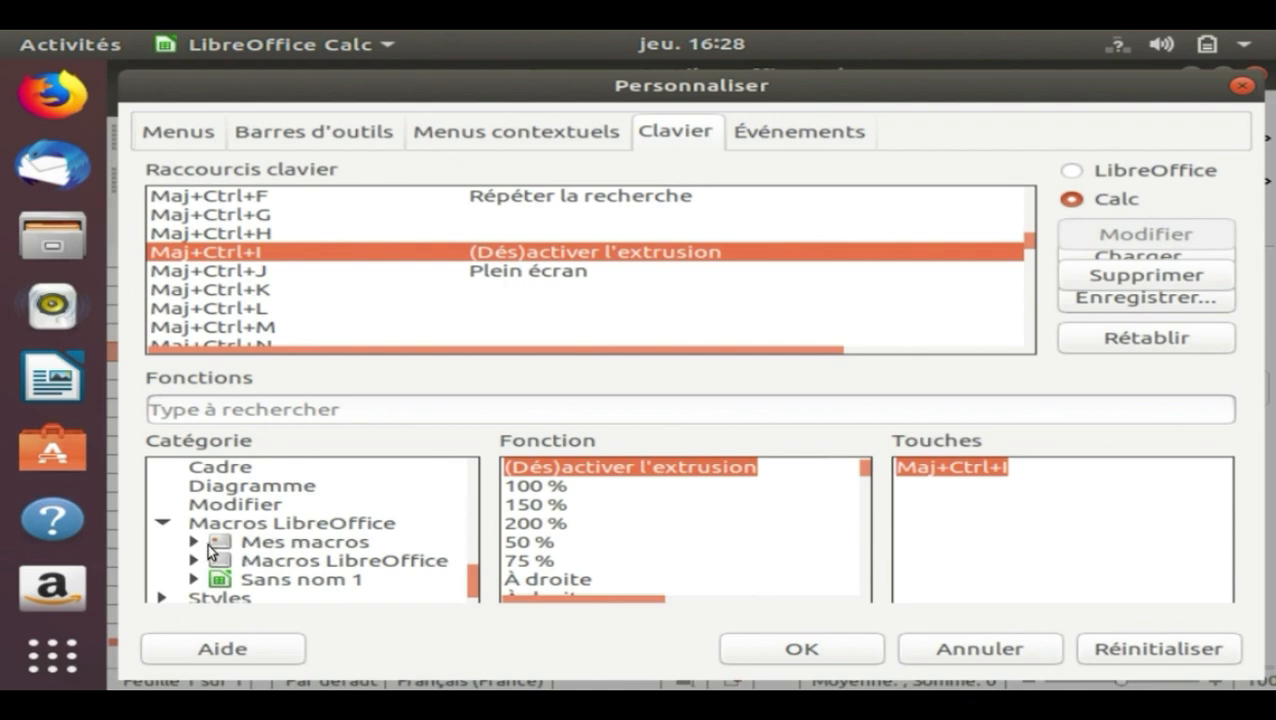
{"action": "left_click", "coordinate": [196, 542]}
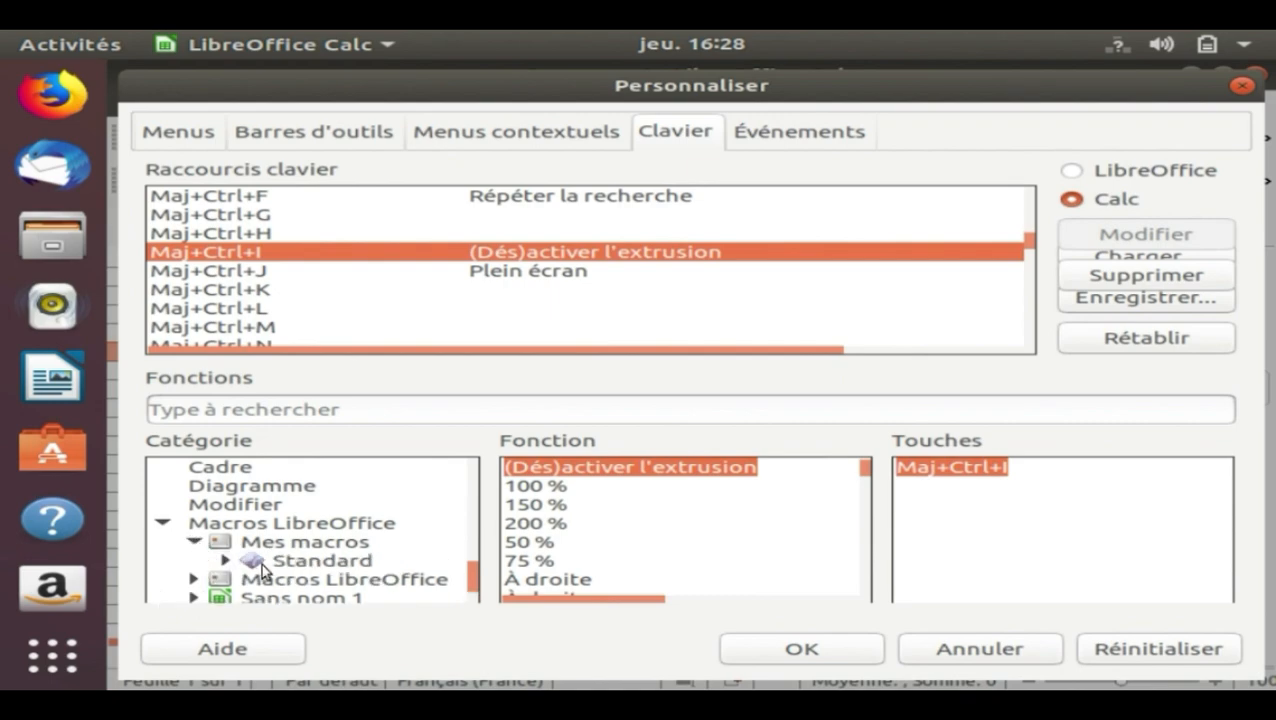
{"action": "left_click", "coordinate": [250, 564]}
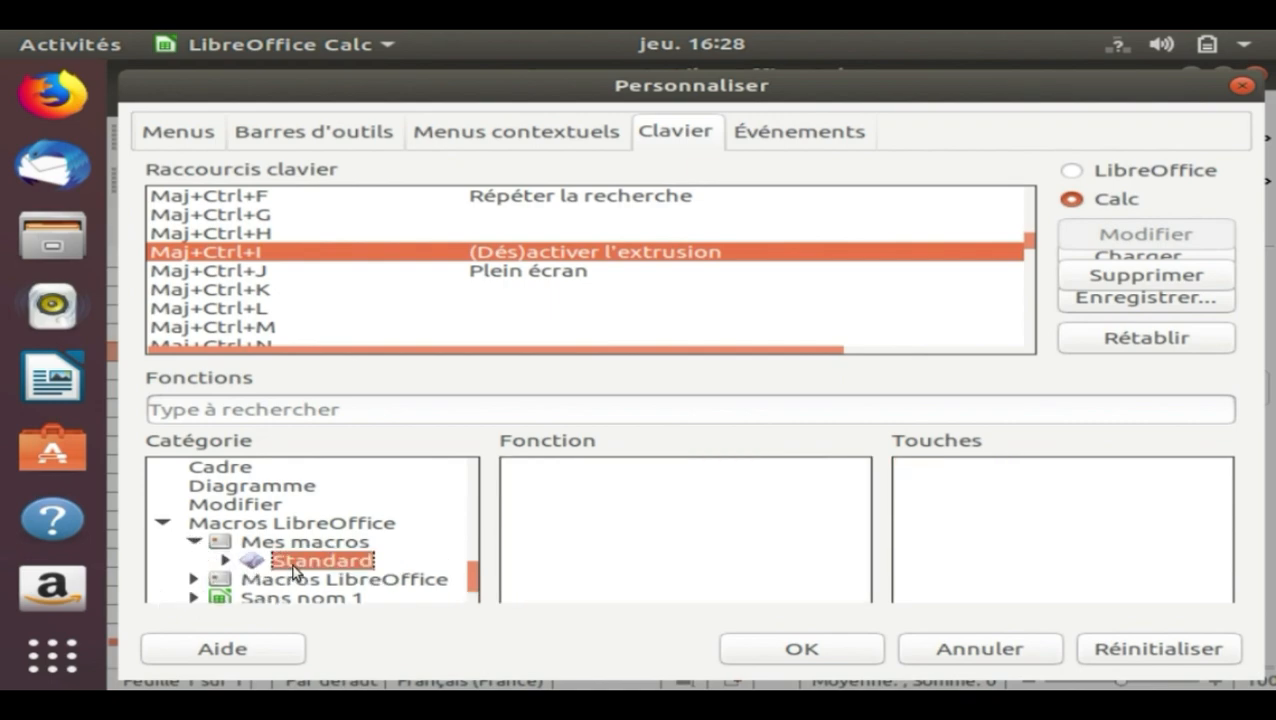
{"action": "double_click", "coordinate": [295, 570]}
{"action": "left_click", "coordinate": [303, 579]}
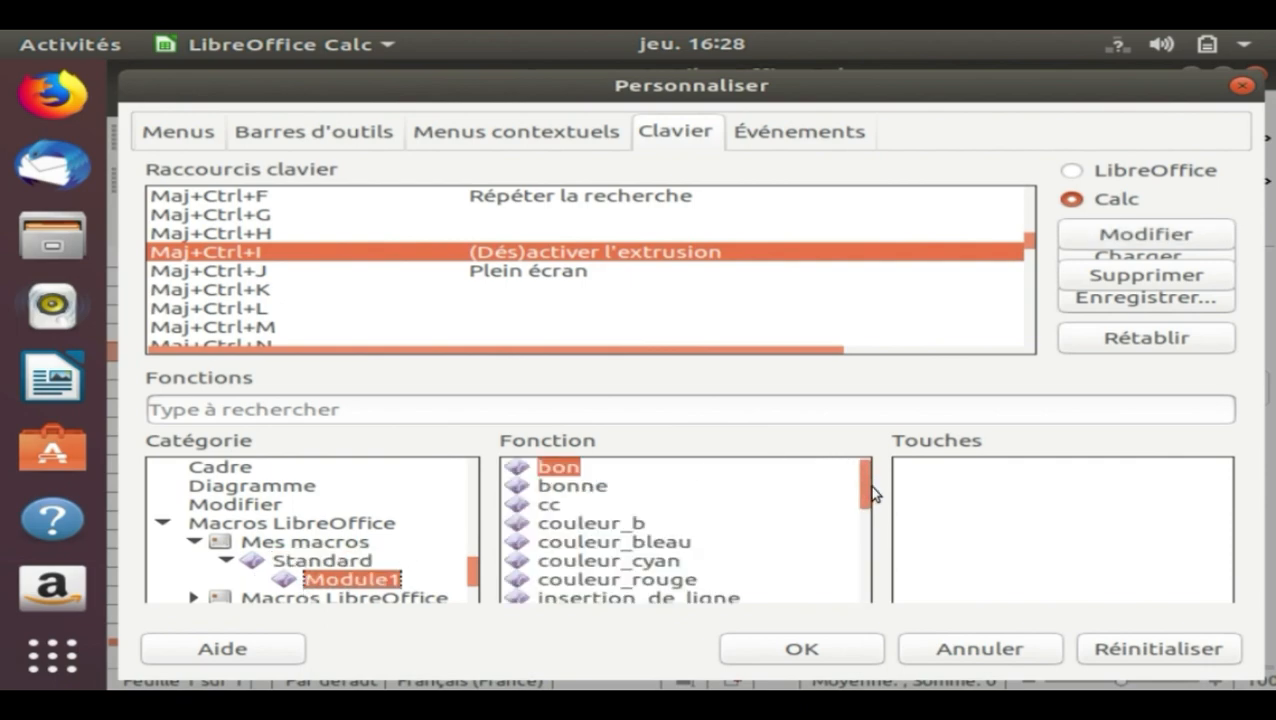
{"action": "left_click_drag", "start_coordinate": [871, 498], "coordinate": [876, 523]}
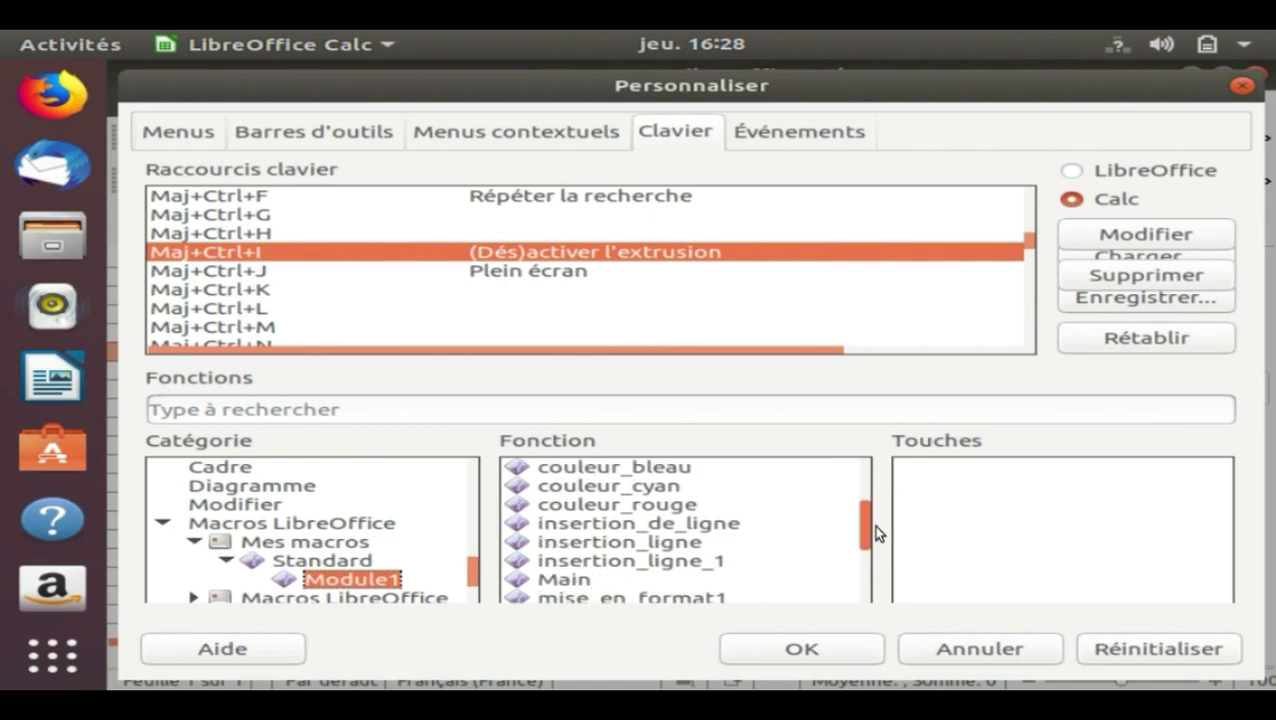
{"action": "left_click", "coordinate": [684, 562]}
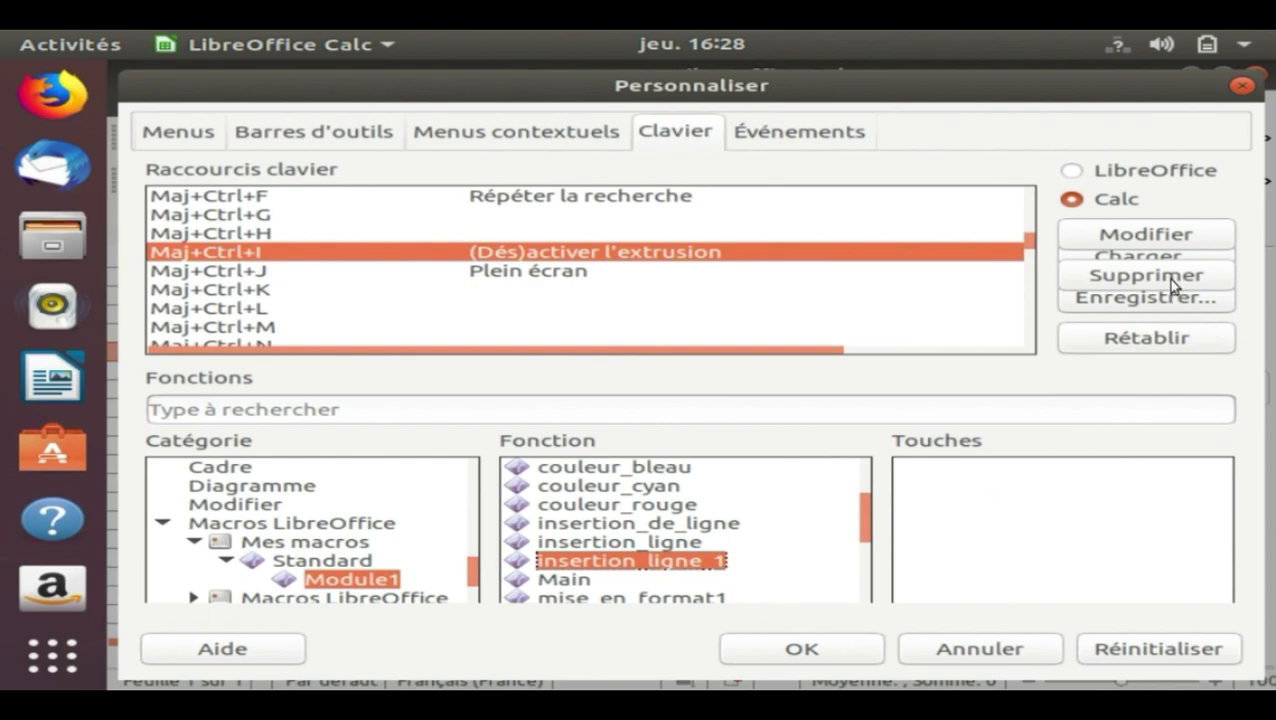
{"action": "left_click", "coordinate": [1154, 241]}
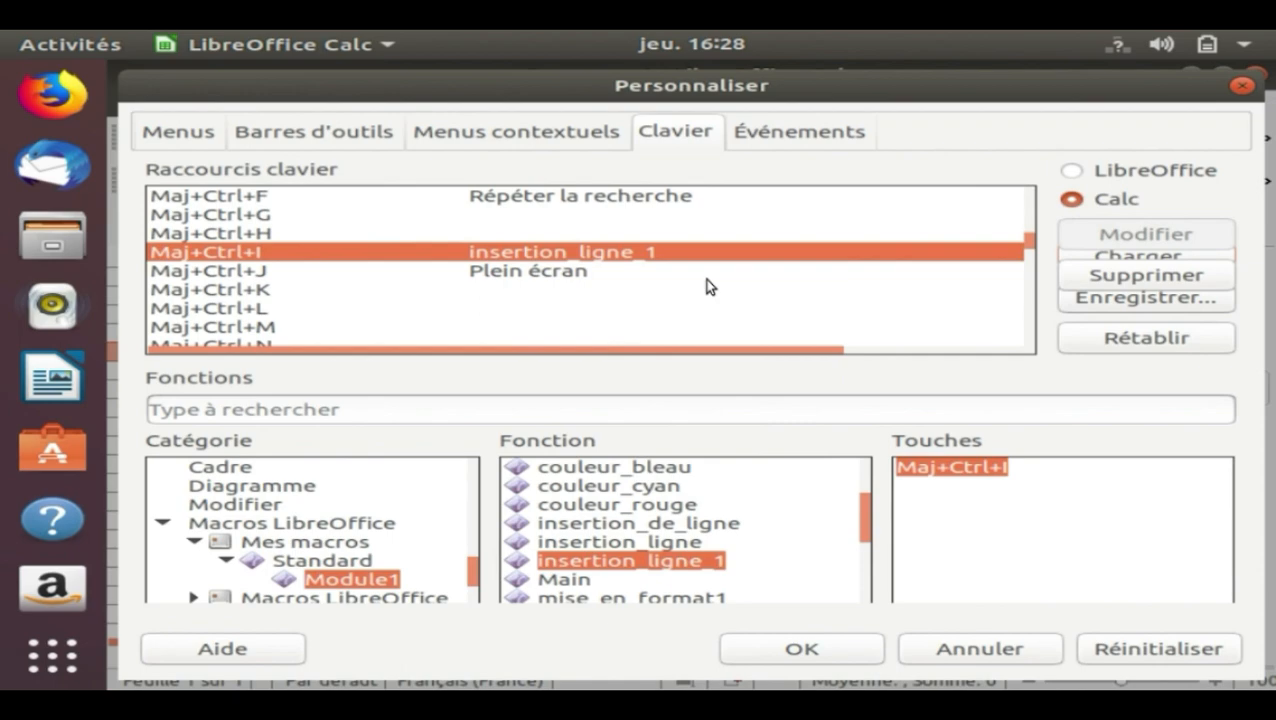
{"action": "left_click", "coordinate": [818, 650]}
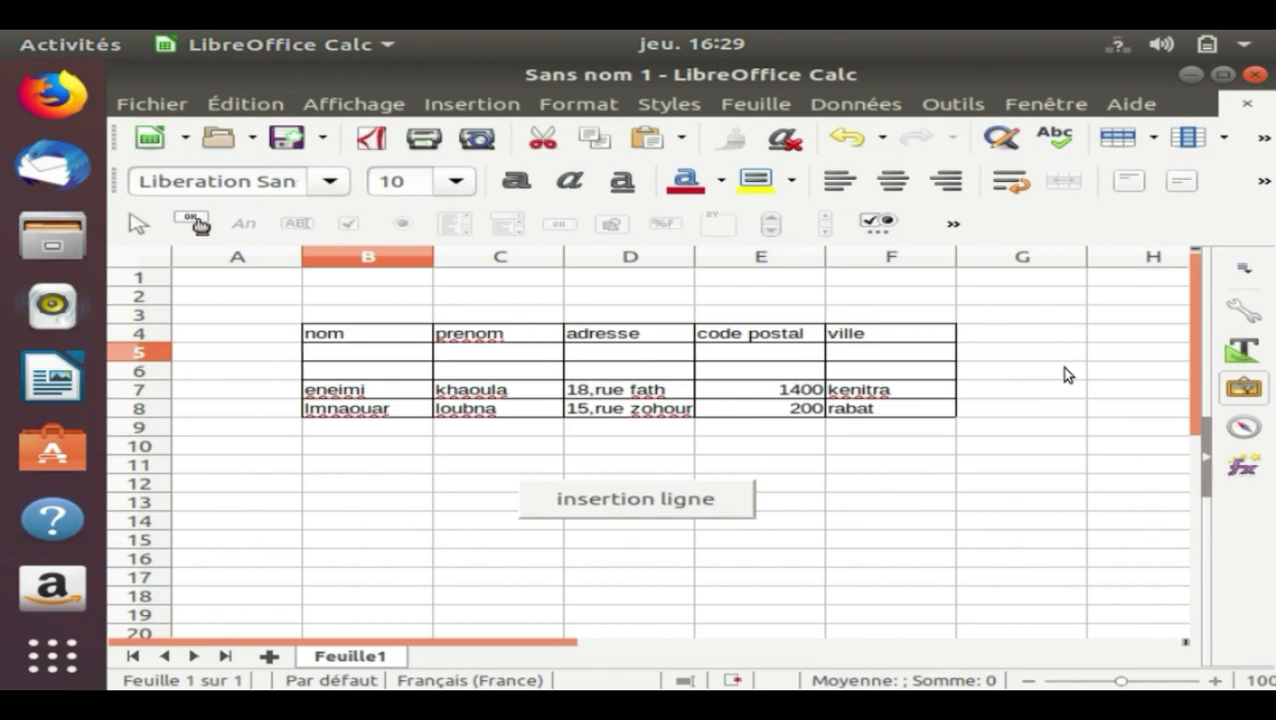
Run insertion_ligne_1 eight times through its assigned shortcut to insert eight rows below the header, and leave cell B5 selected
{"action": "key", "text": "ctrl+plus"}
{"action": "key", "text": "ctrl+plus"}
{"action": "key", "text": "ctrl+plus"}
{"action": "key", "text": "ctrl+plus"}
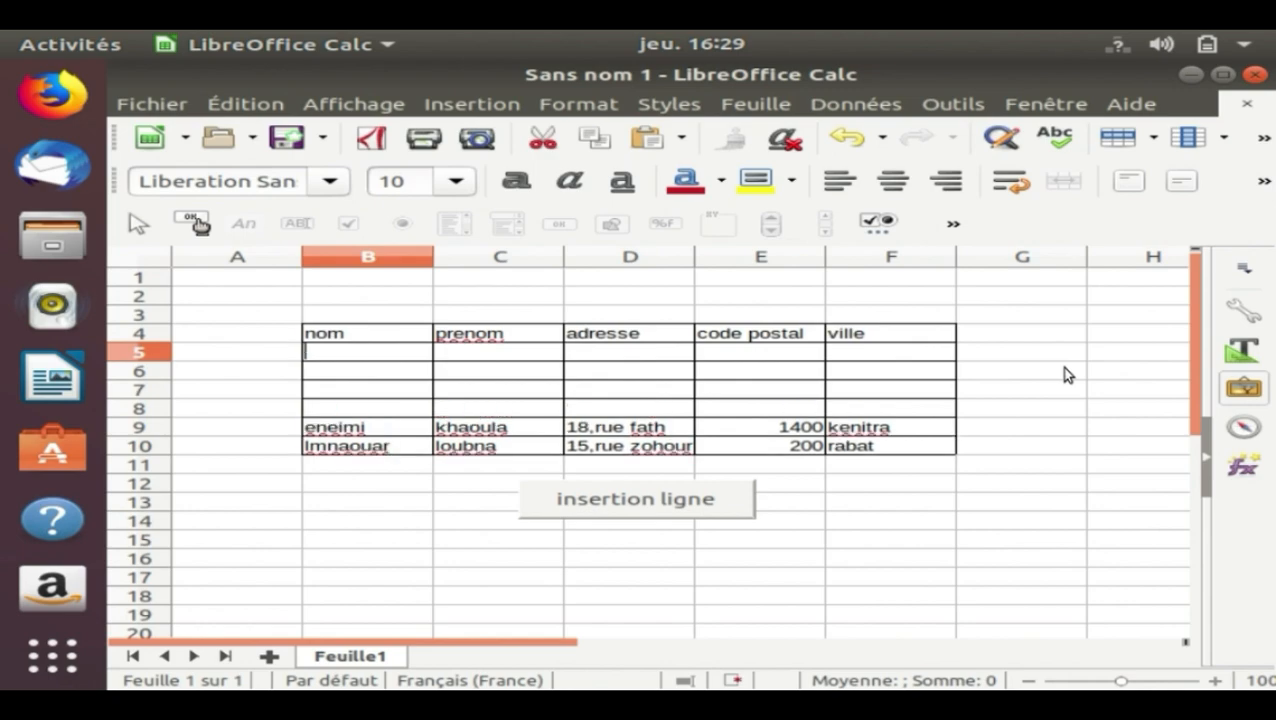
{"action": "key", "text": "ctrl+plus"}
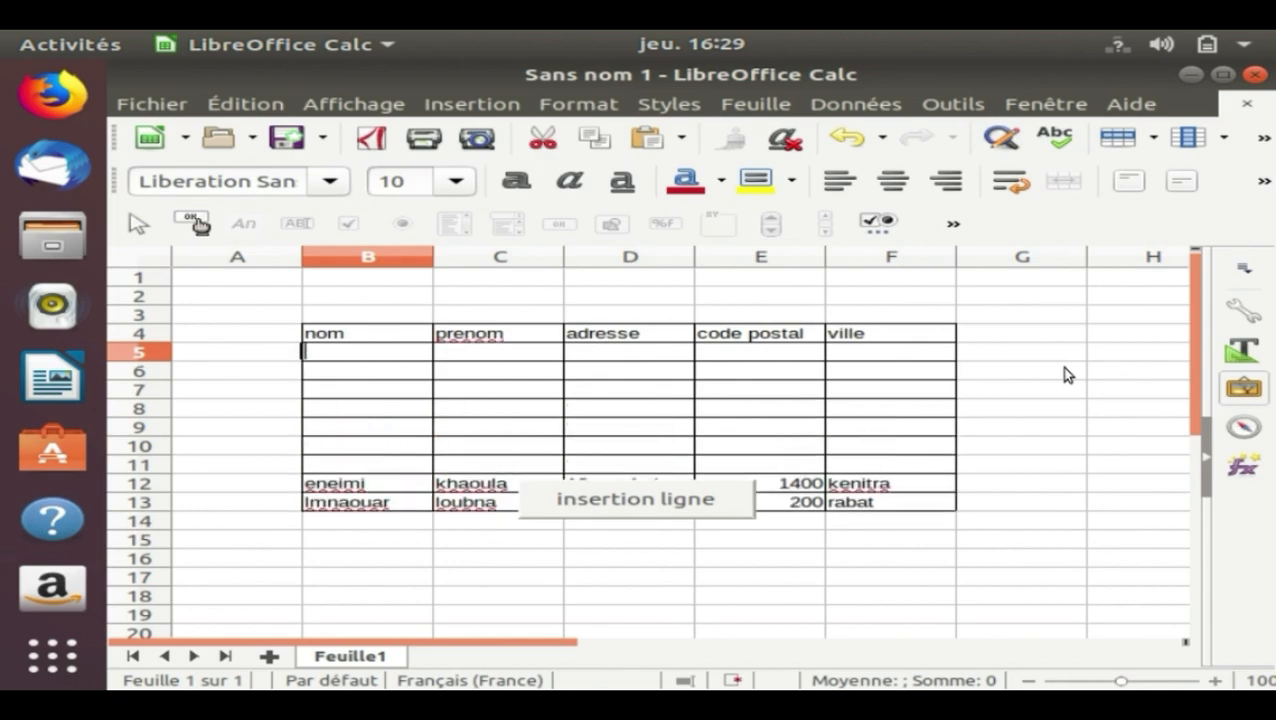
{"action": "key", "text": "ctrl+plus"}
{"action": "key", "text": "ctrl+plus"}
{"action": "key", "text": "ctrl+plus"}
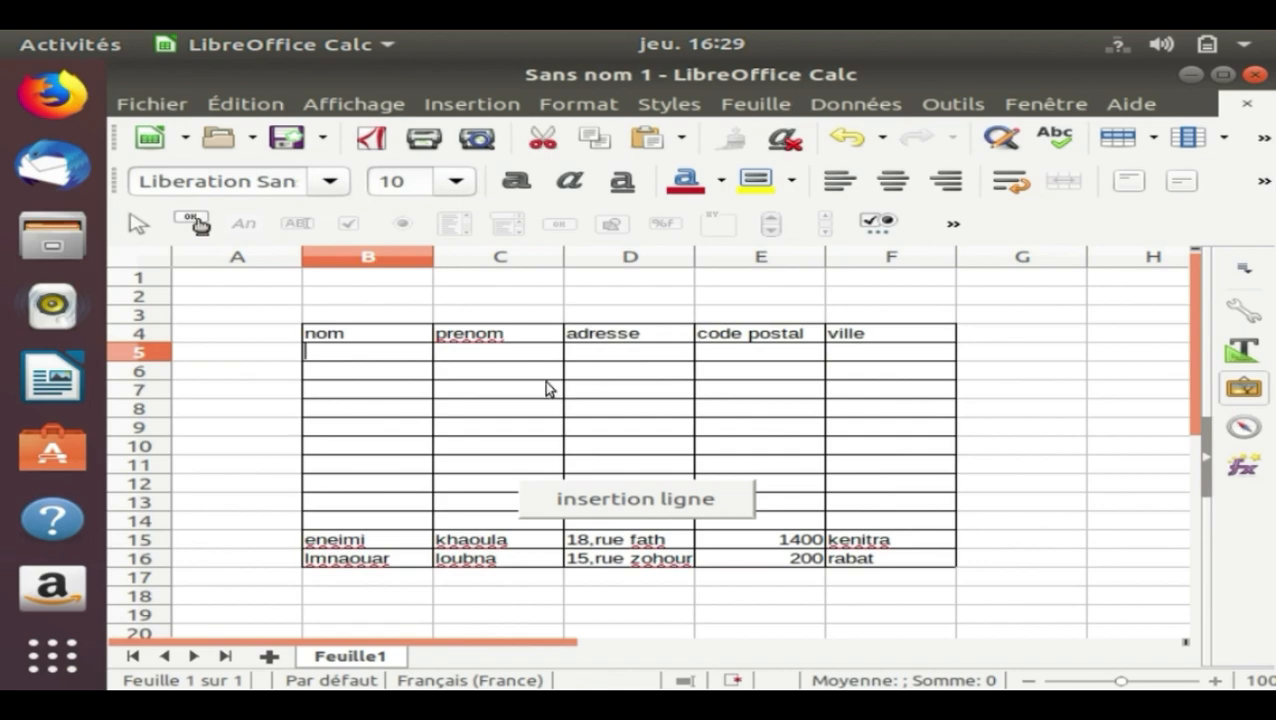
{"action": "double_click", "coordinate": [314, 352]}
{"action": "left_click", "coordinate": [300, 356]}
{"action": "key", "text": "Right"}
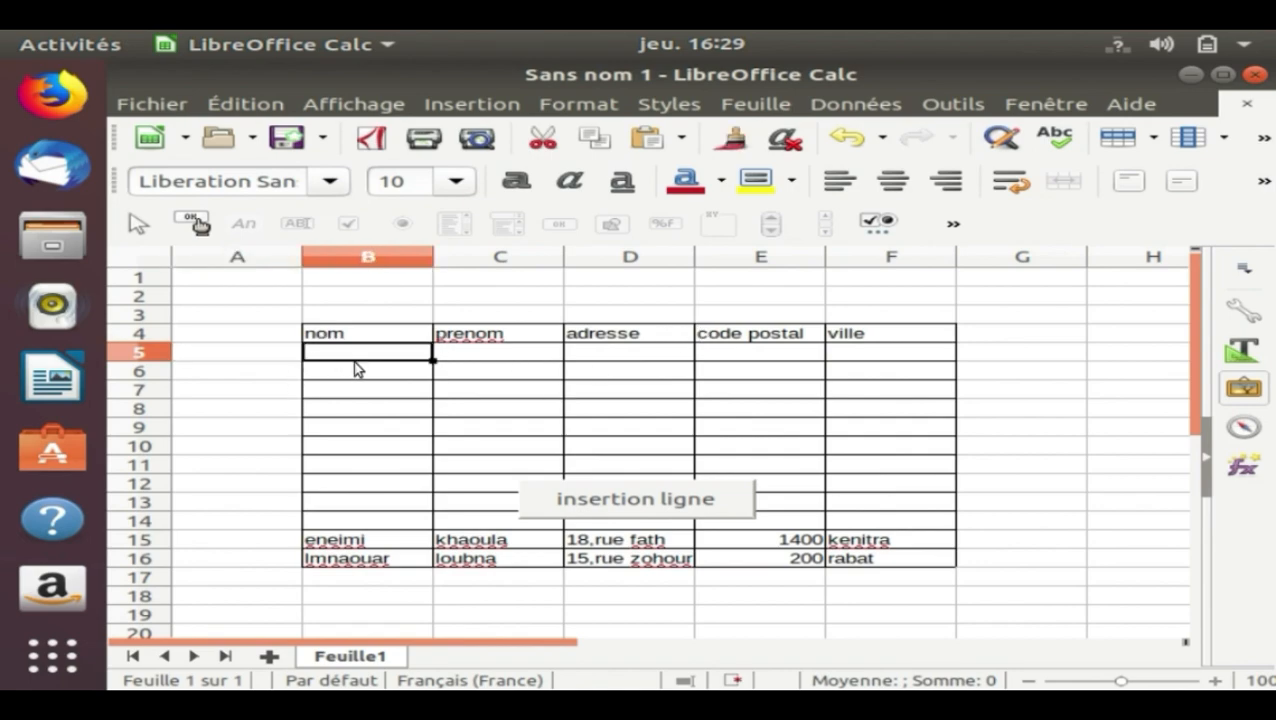